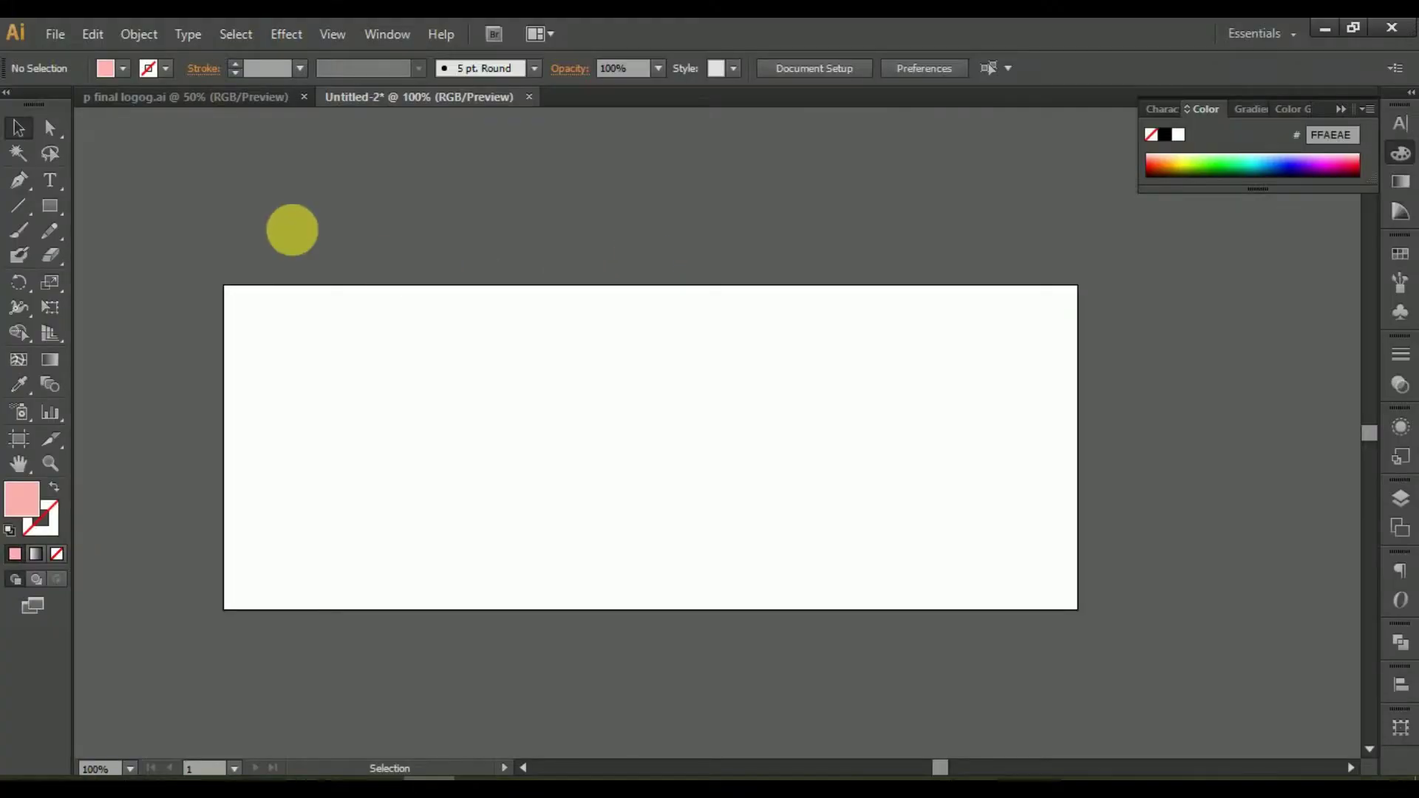
# Draw a closed triangular path with the Pen tool at the banner's top-left corner.
pyautogui.click(18, 180)
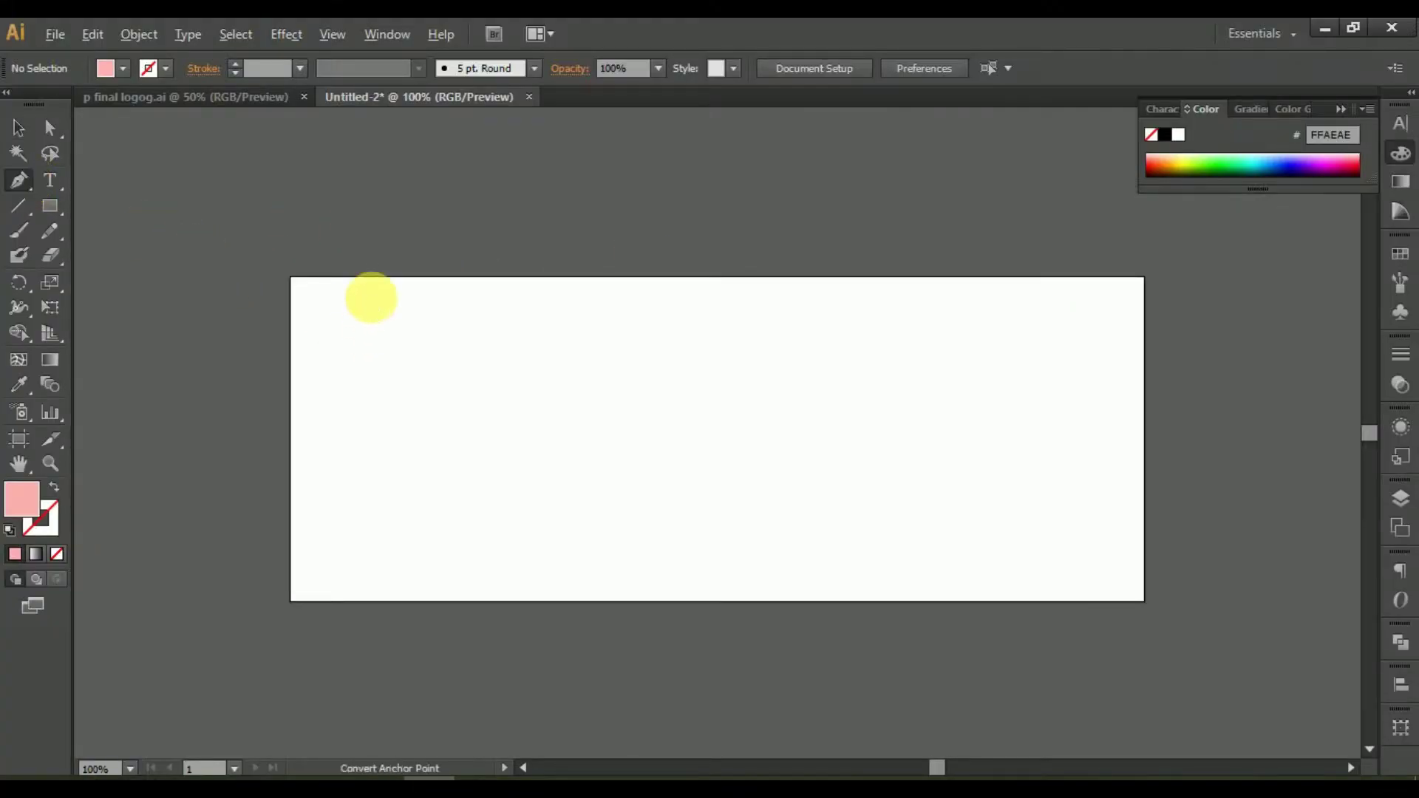
pyautogui.scroll(1, 370, 298)
pyautogui.click(411, 266)
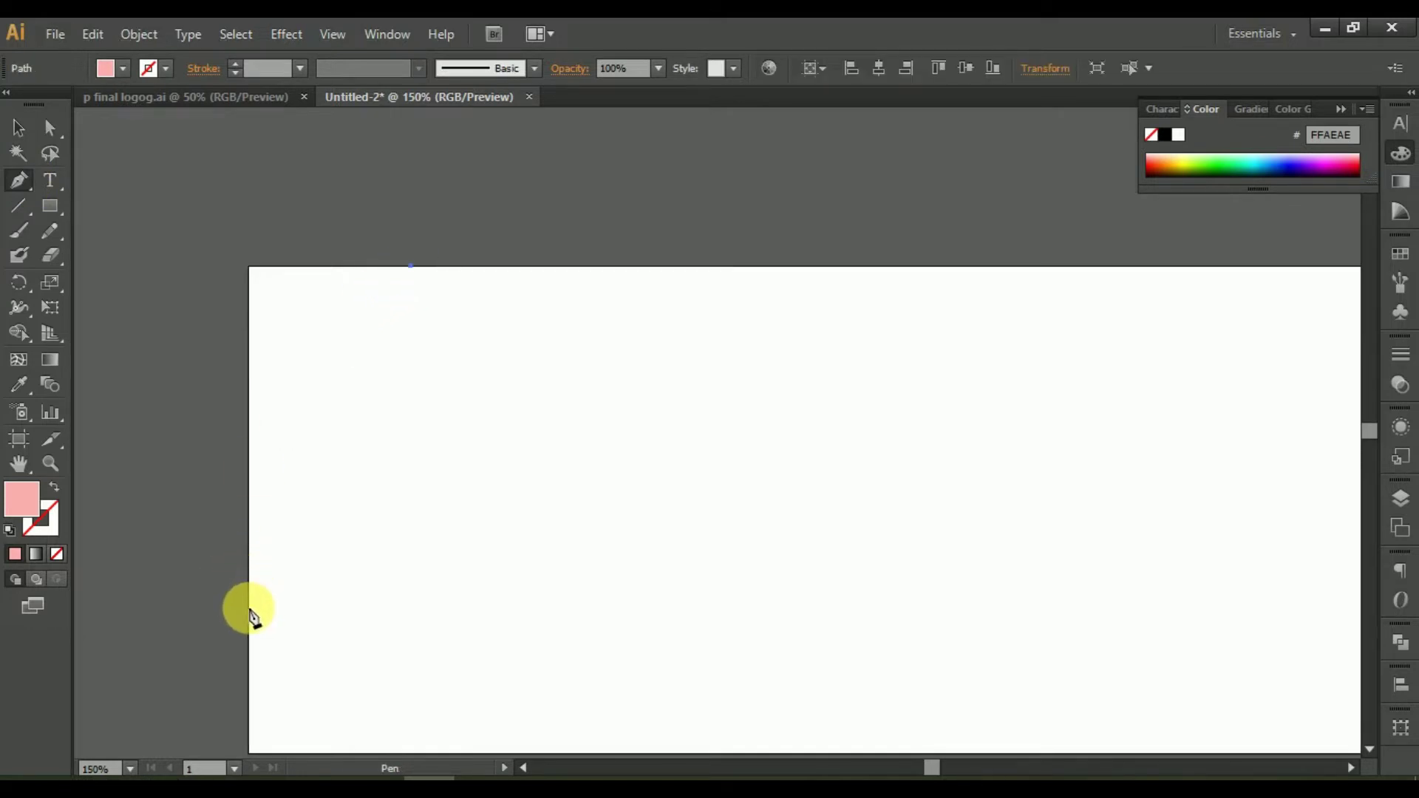
pyautogui.click(250, 608)
pyautogui.scroll(-3, 247, 628)
pyautogui.moveTo(244, 636); pyautogui.dragTo(285, 585)
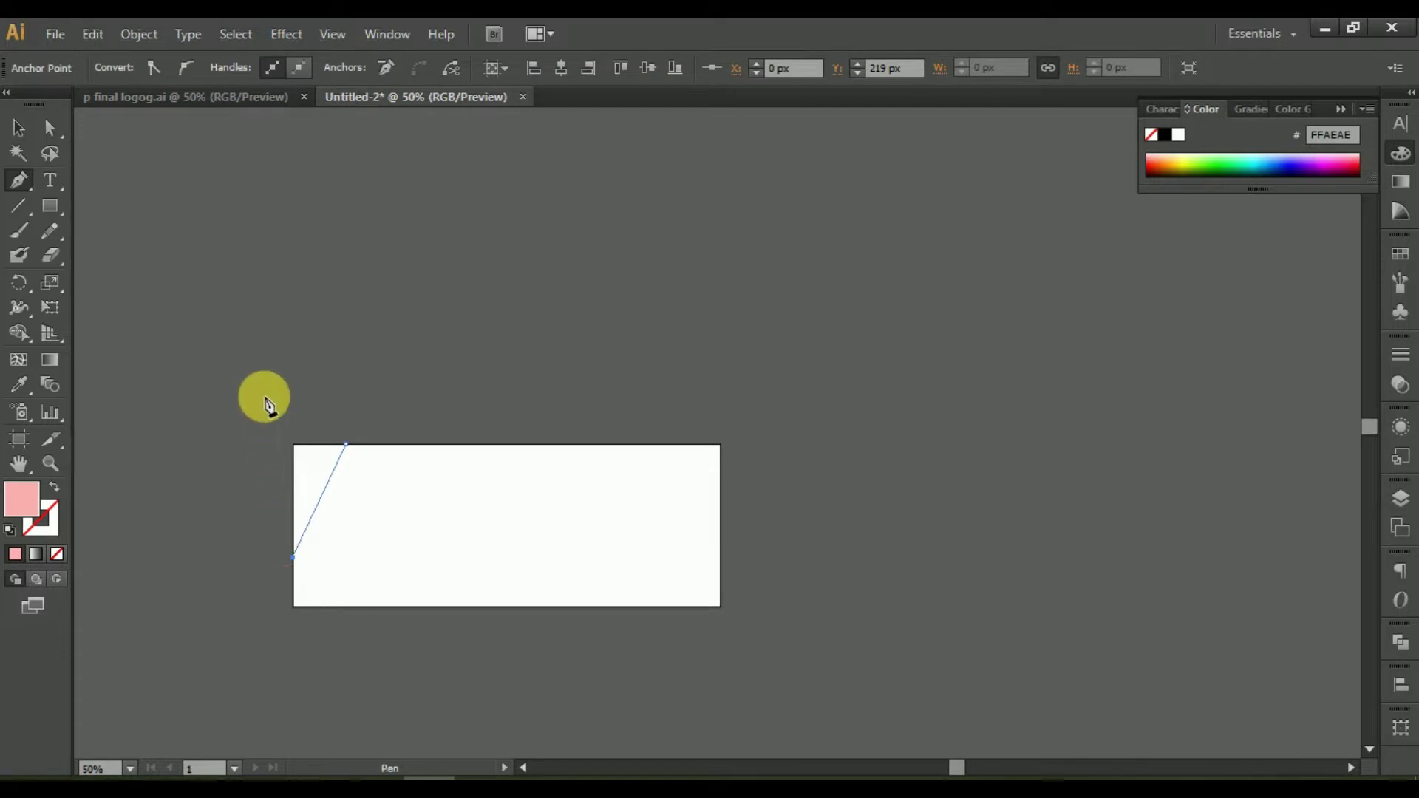
pyautogui.scroll(1, 278, 443)
pyautogui.scroll(2, 286, 451)
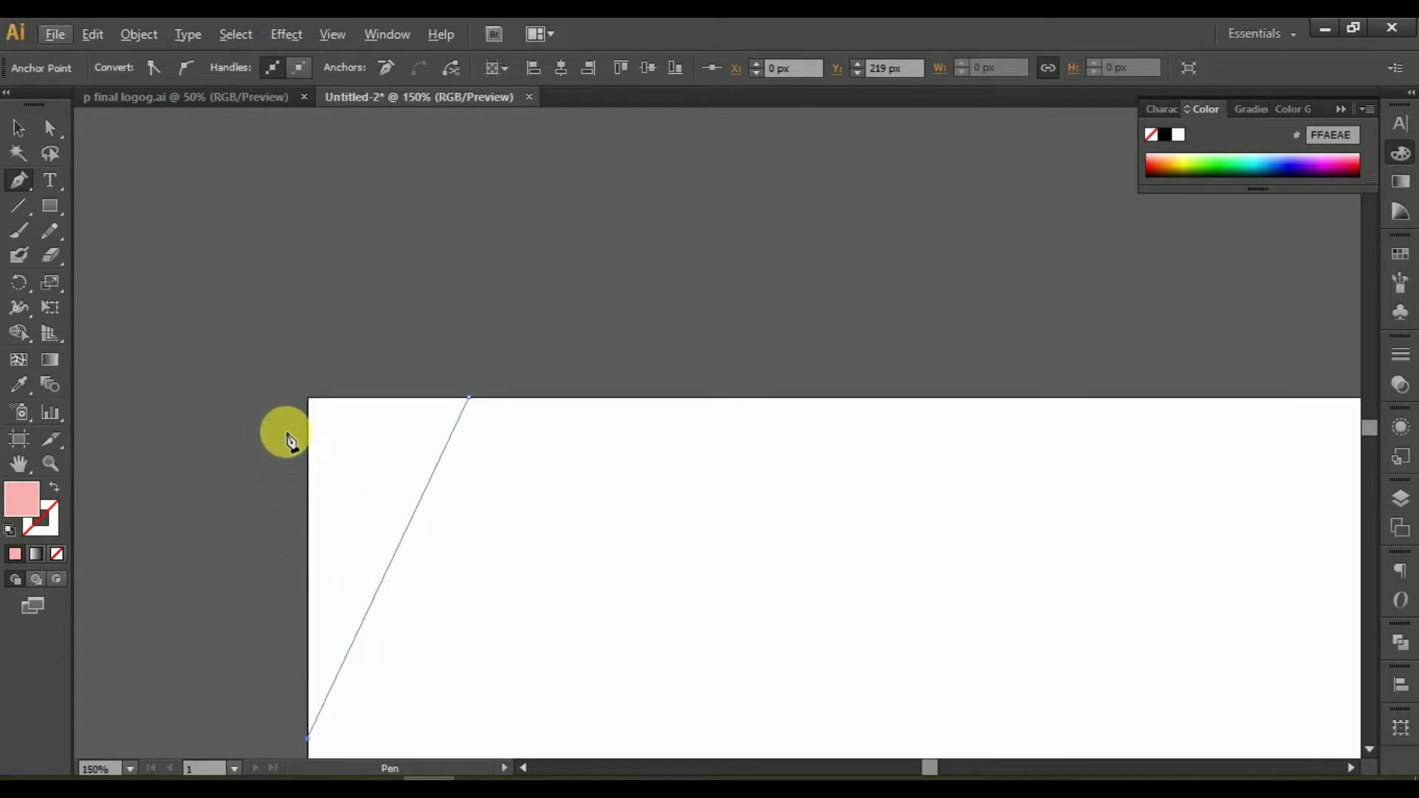
pyautogui.click(308, 394)
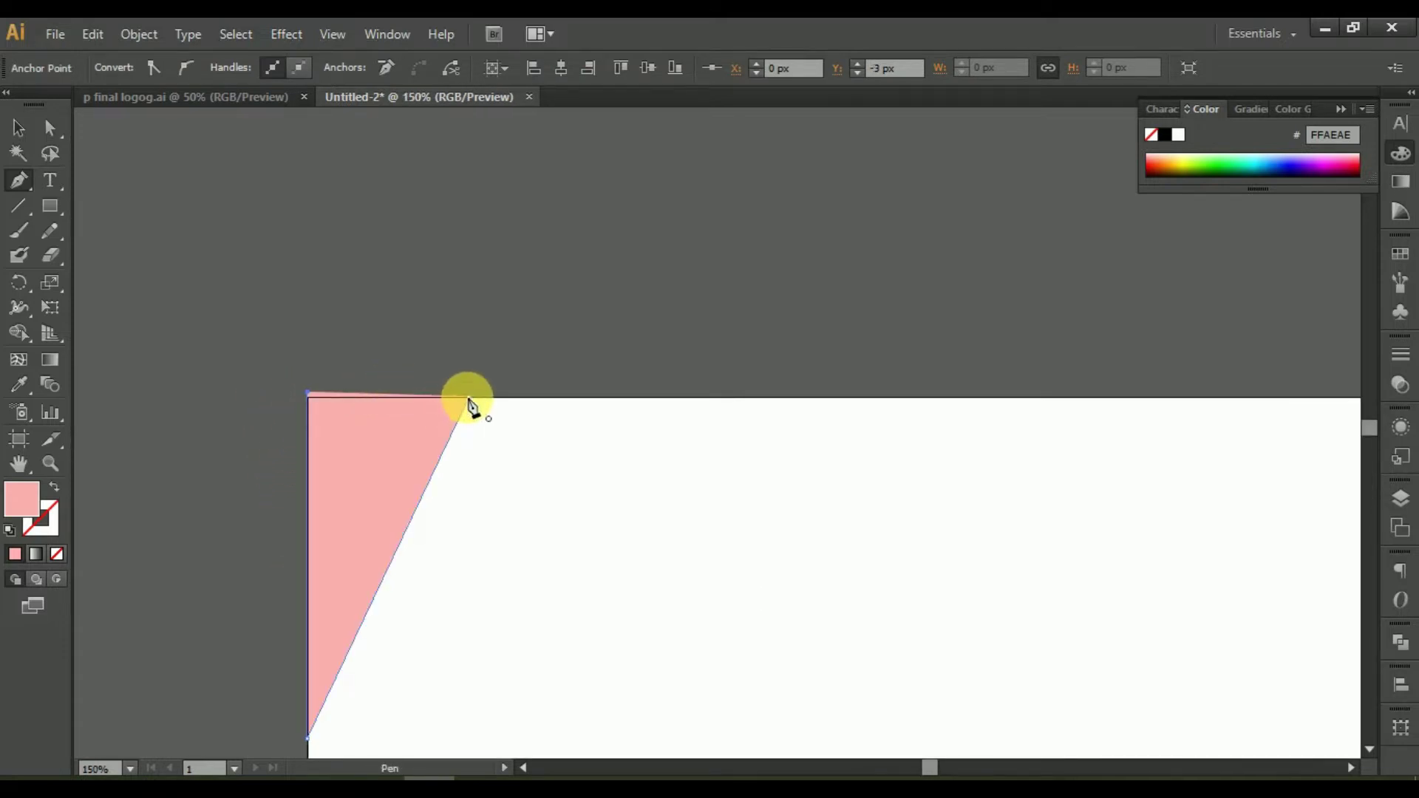
pyautogui.click(470, 400)
# Select the pink triangle with the Selection tool.
pyautogui.click(19, 128)
pyautogui.click(229, 222)
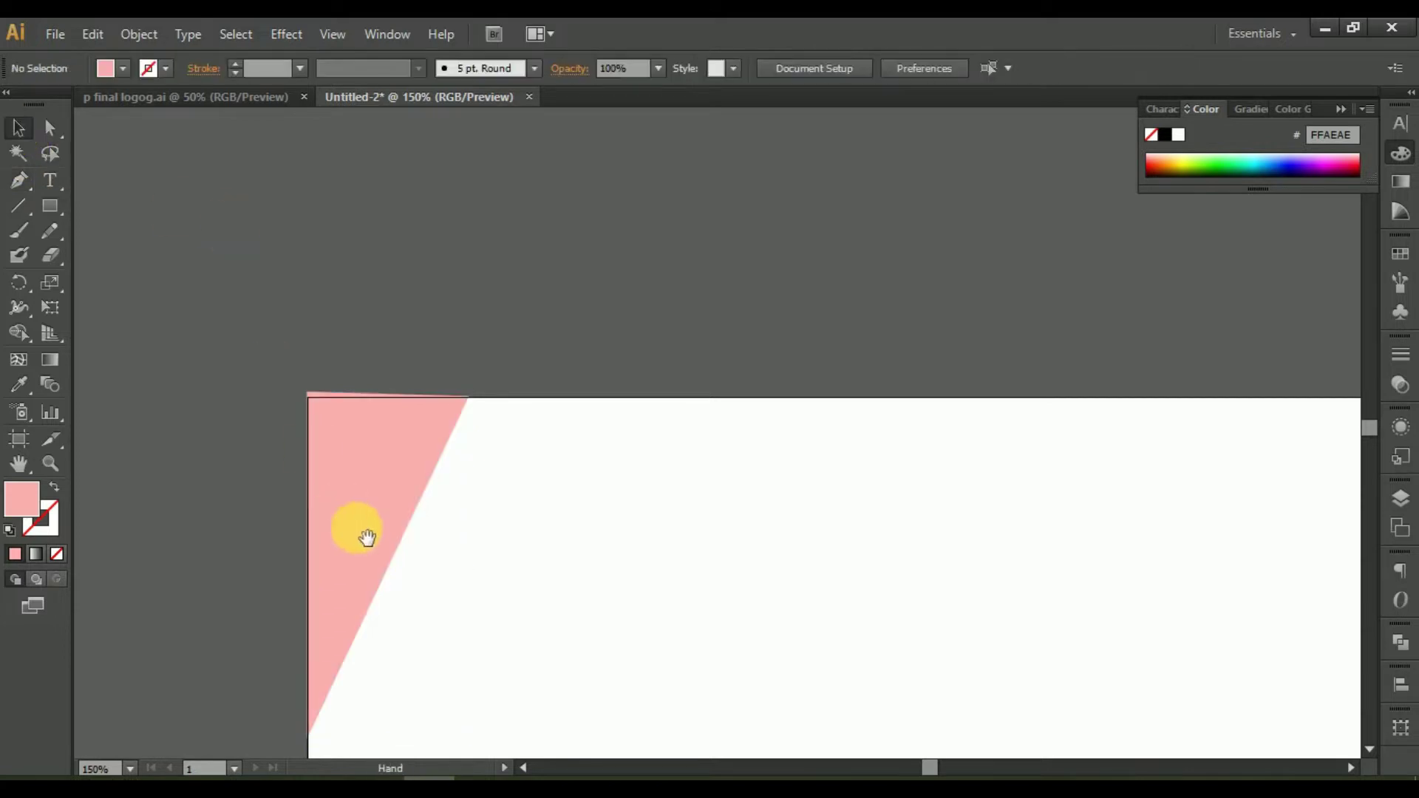
pyautogui.moveTo(367, 537); pyautogui.dragTo(371, 416)
pyautogui.click(371, 416)
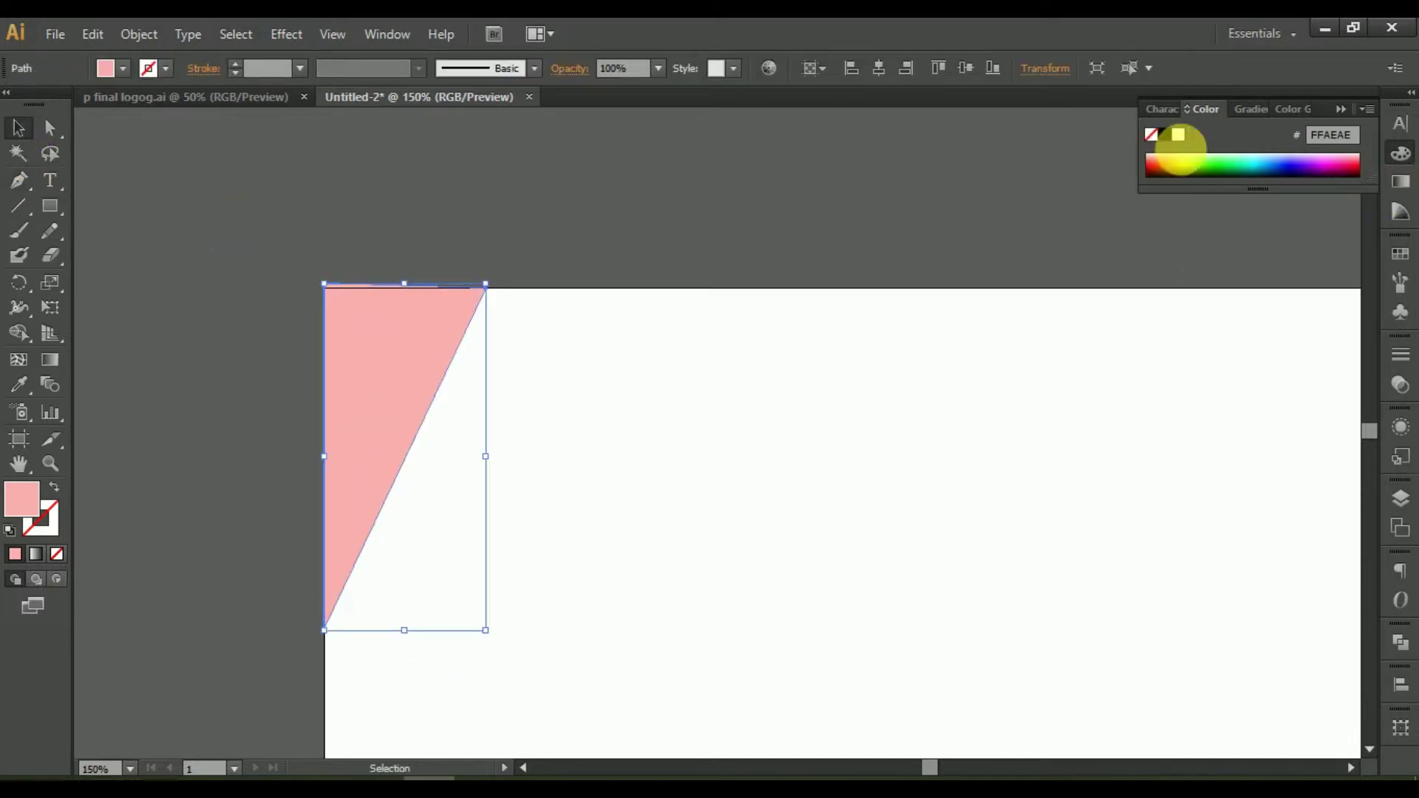
# Apply a default gradient to the triangle and make its right stop red in RGB.
pyautogui.click(1401, 182)
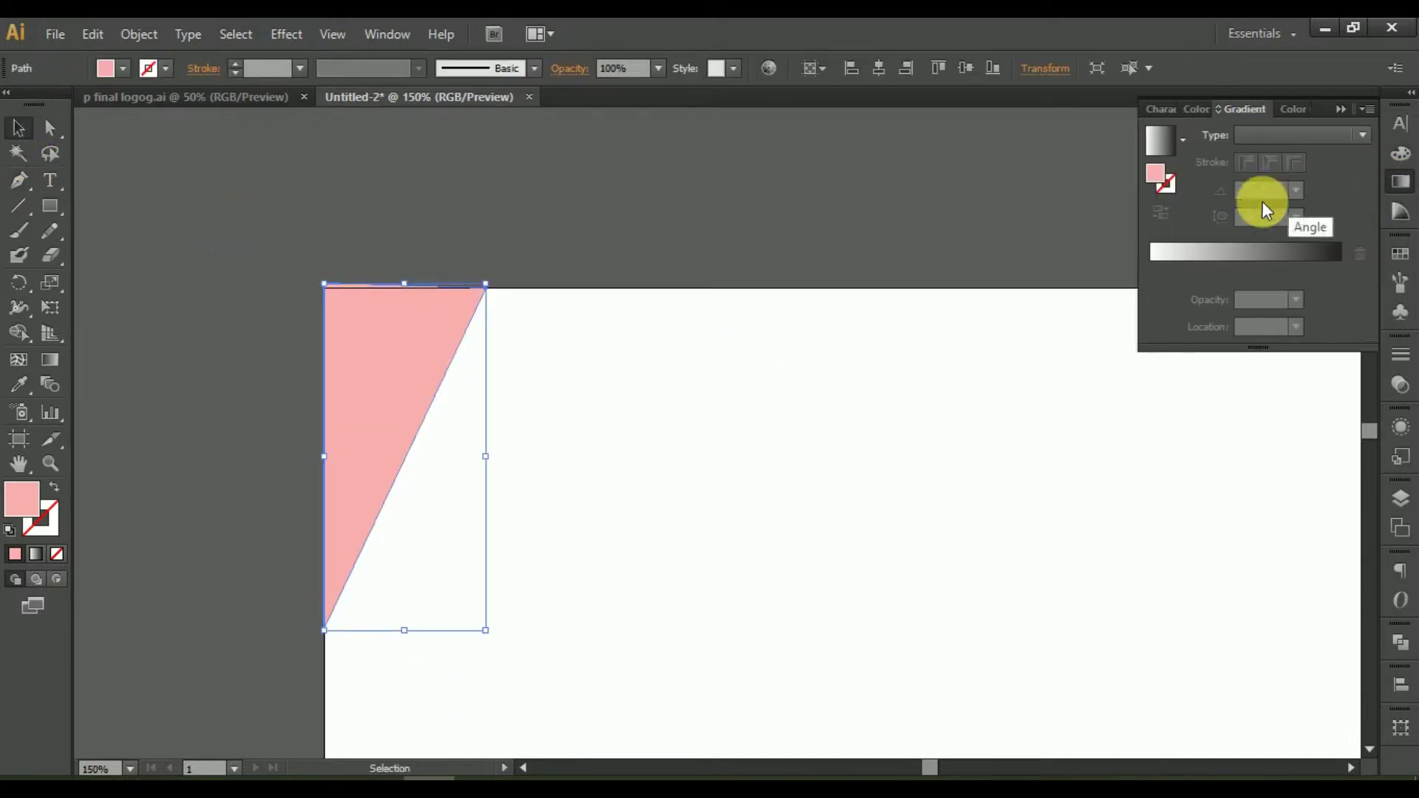
pyautogui.click(1179, 153)
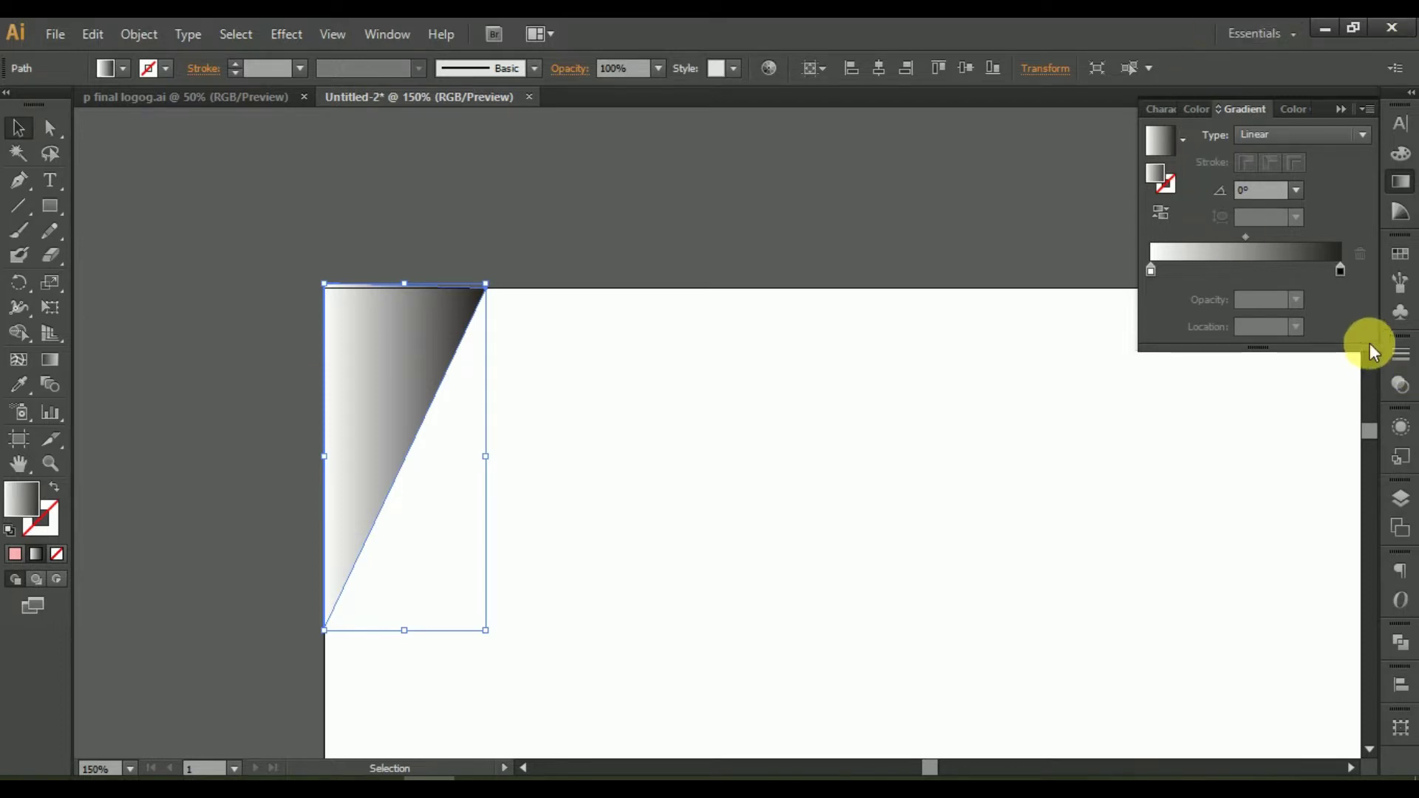
pyautogui.doubleClick(1339, 272)
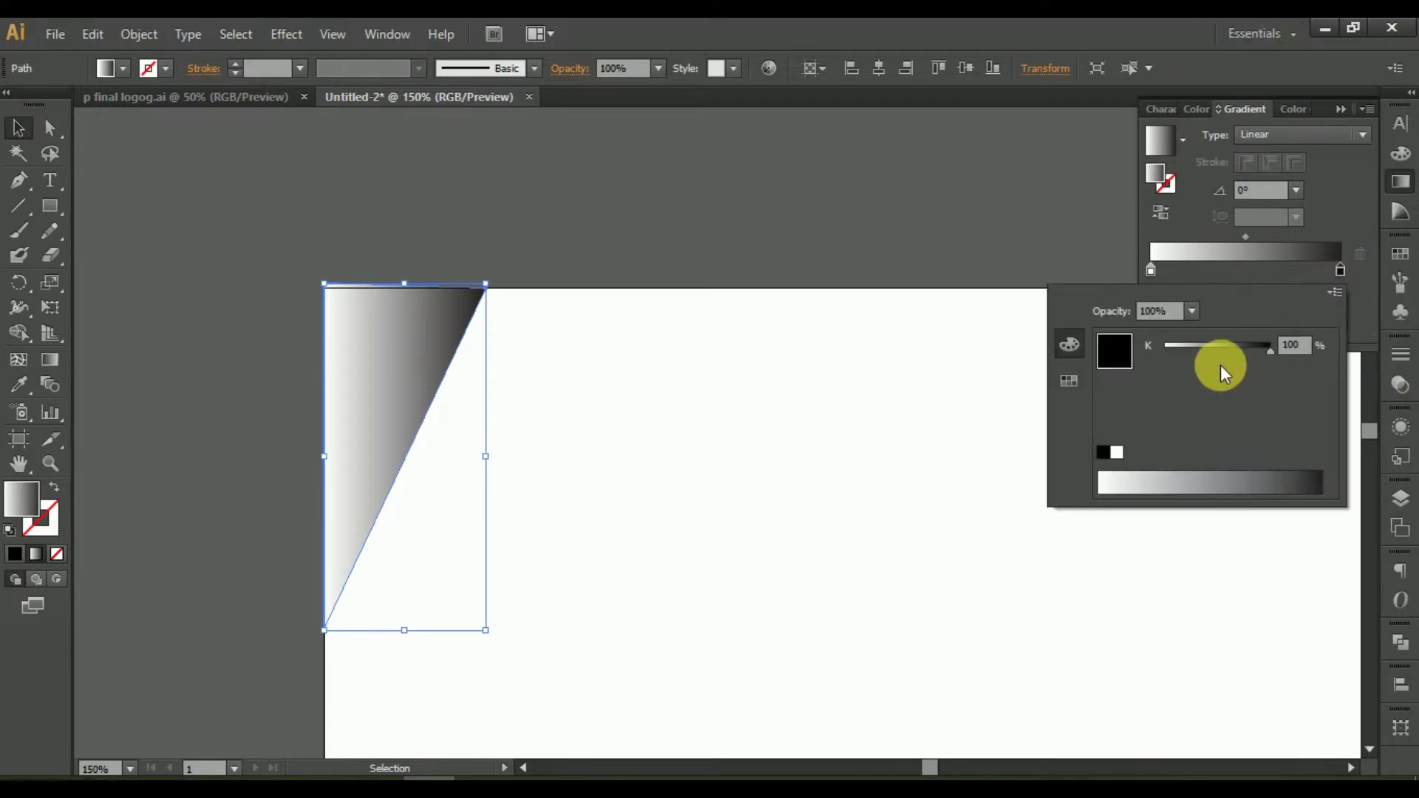
pyautogui.click(1335, 292)
pyautogui.click(1216, 321)
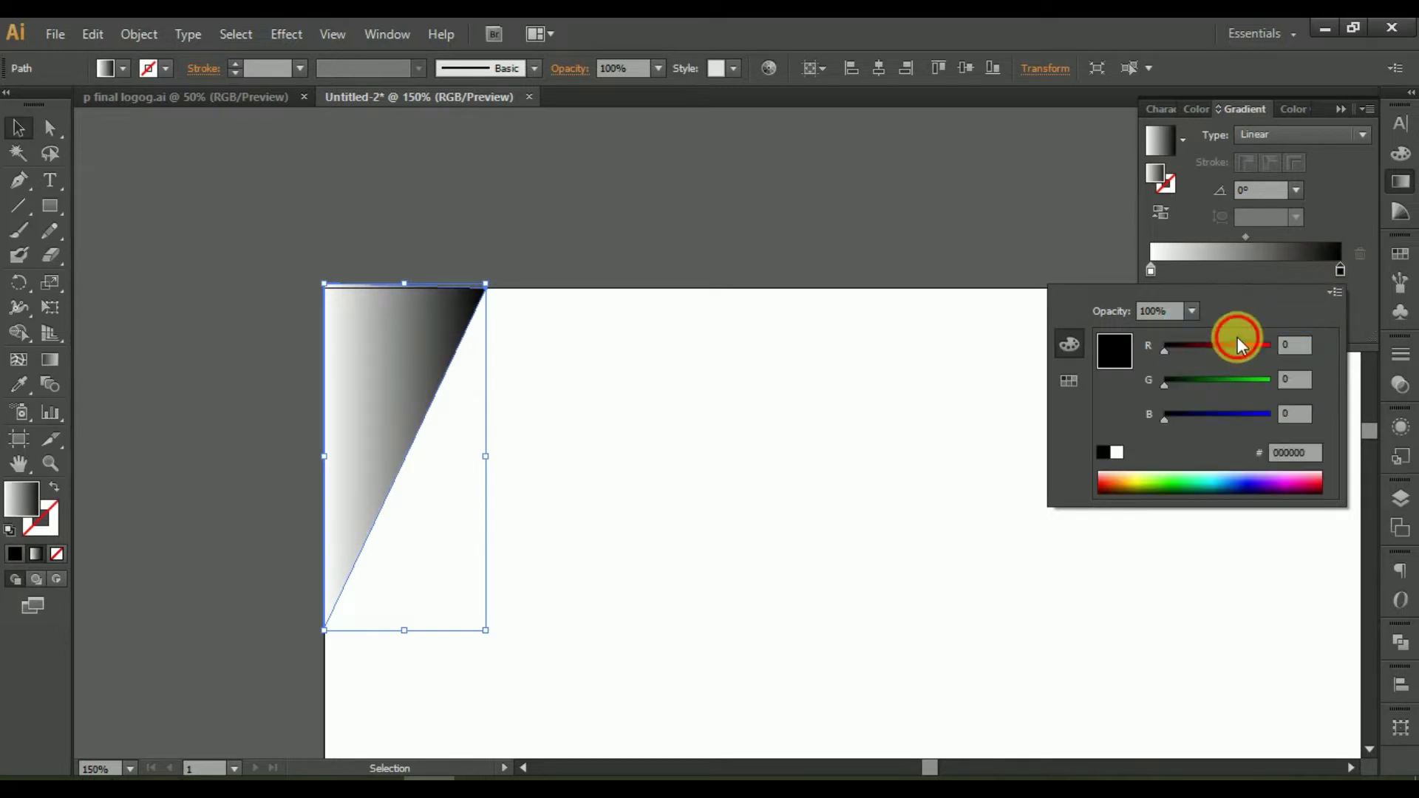
pyautogui.click(1238, 344)
# Make the left gradient stop red by removing green and blue, then deselect.
pyautogui.click(1150, 271)
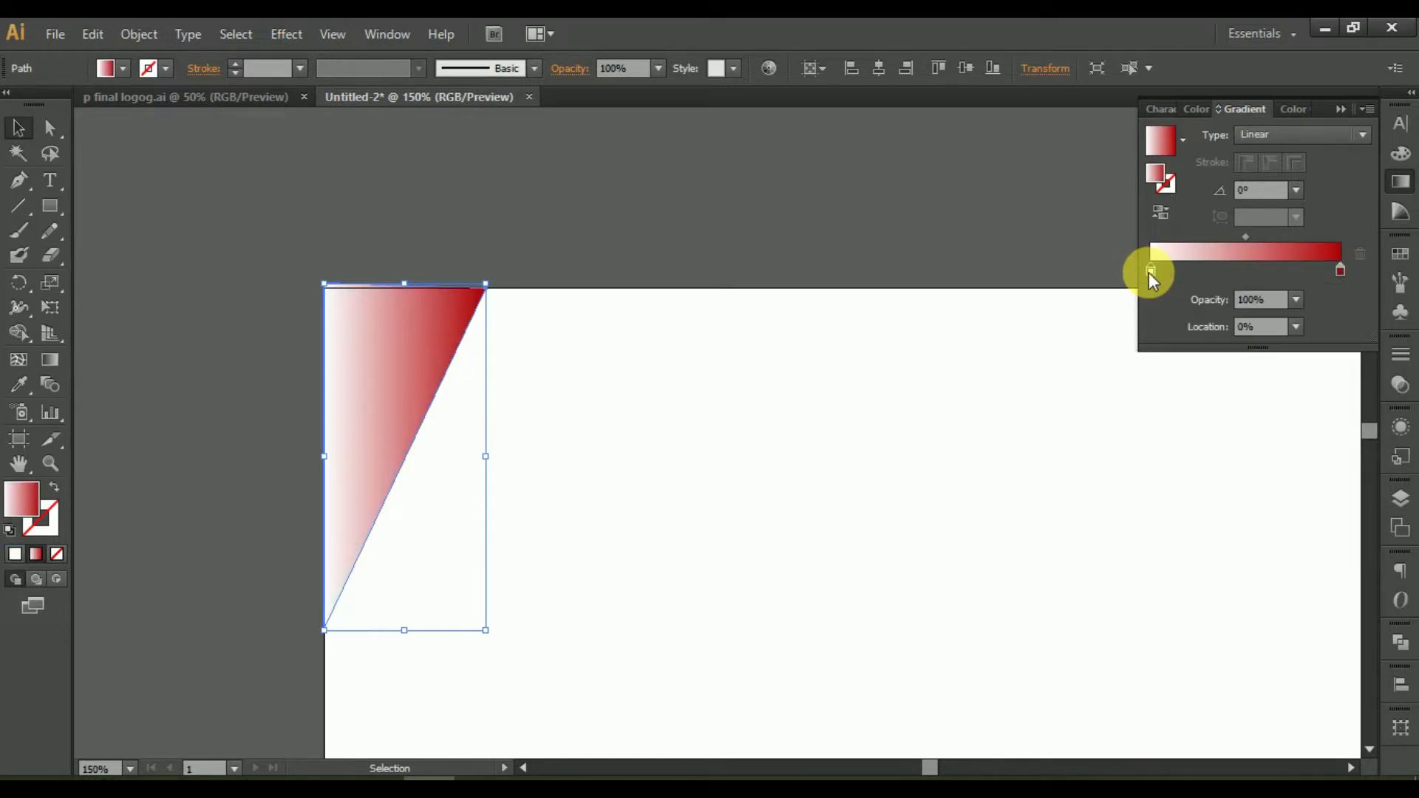
pyautogui.doubleClick(1148, 272)
pyautogui.click(1335, 292)
pyautogui.click(1253, 322)
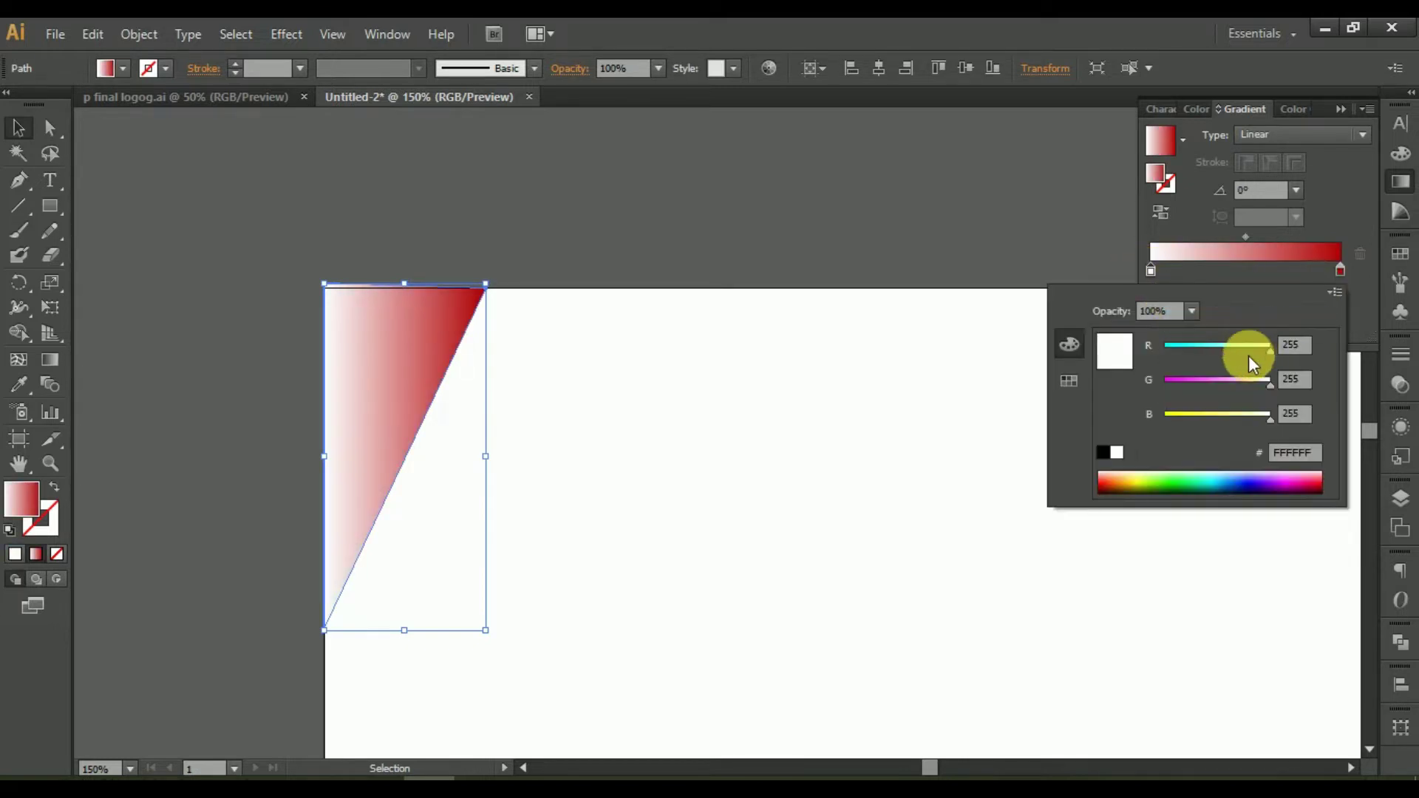
pyautogui.moveTo(1269, 383)
pyautogui.mouseDown()
pyautogui.moveTo(1165, 383)
pyautogui.moveTo(1158, 413)
pyautogui.mouseUp()
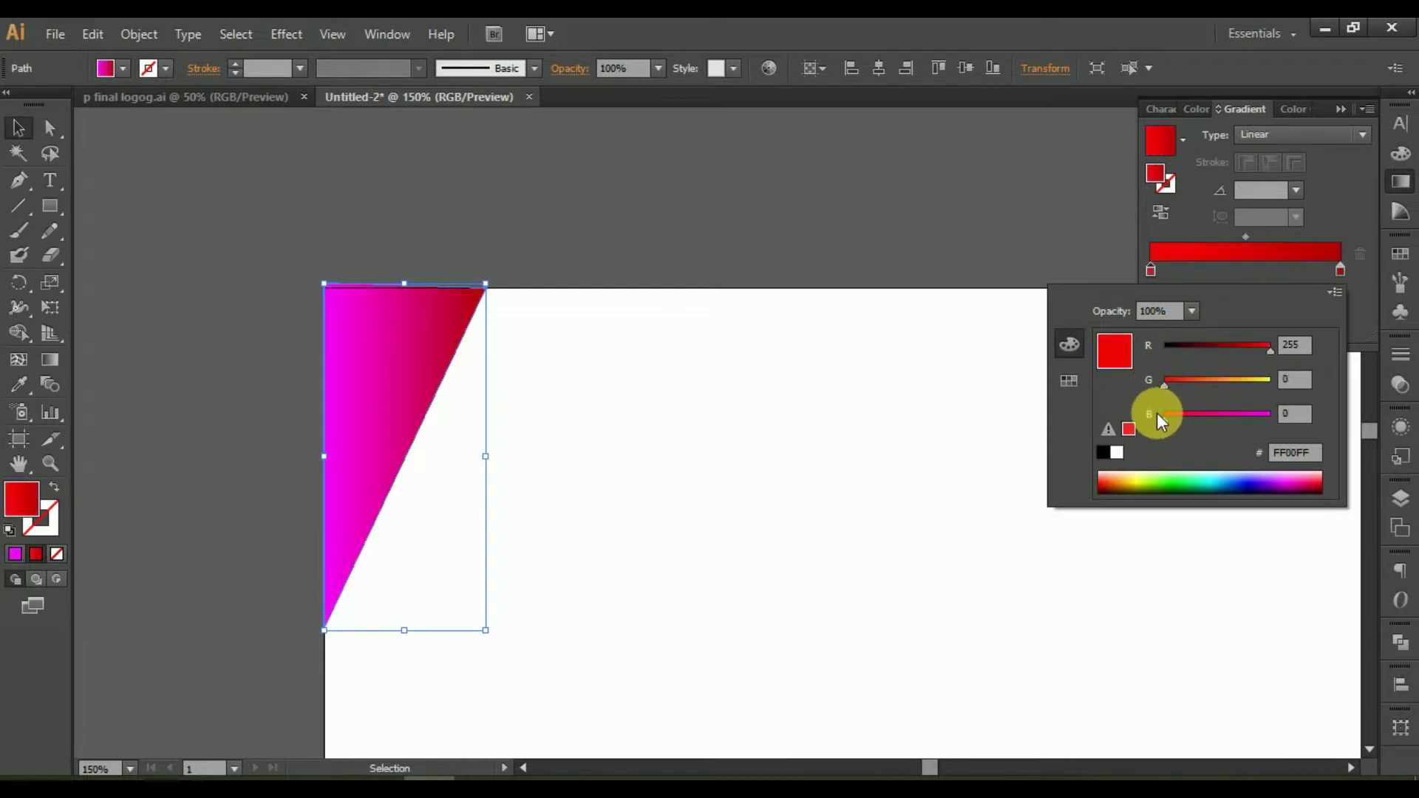
pyautogui.moveTo(1207, 356); pyautogui.dragTo(1286, 346)
pyautogui.click(1302, 356)
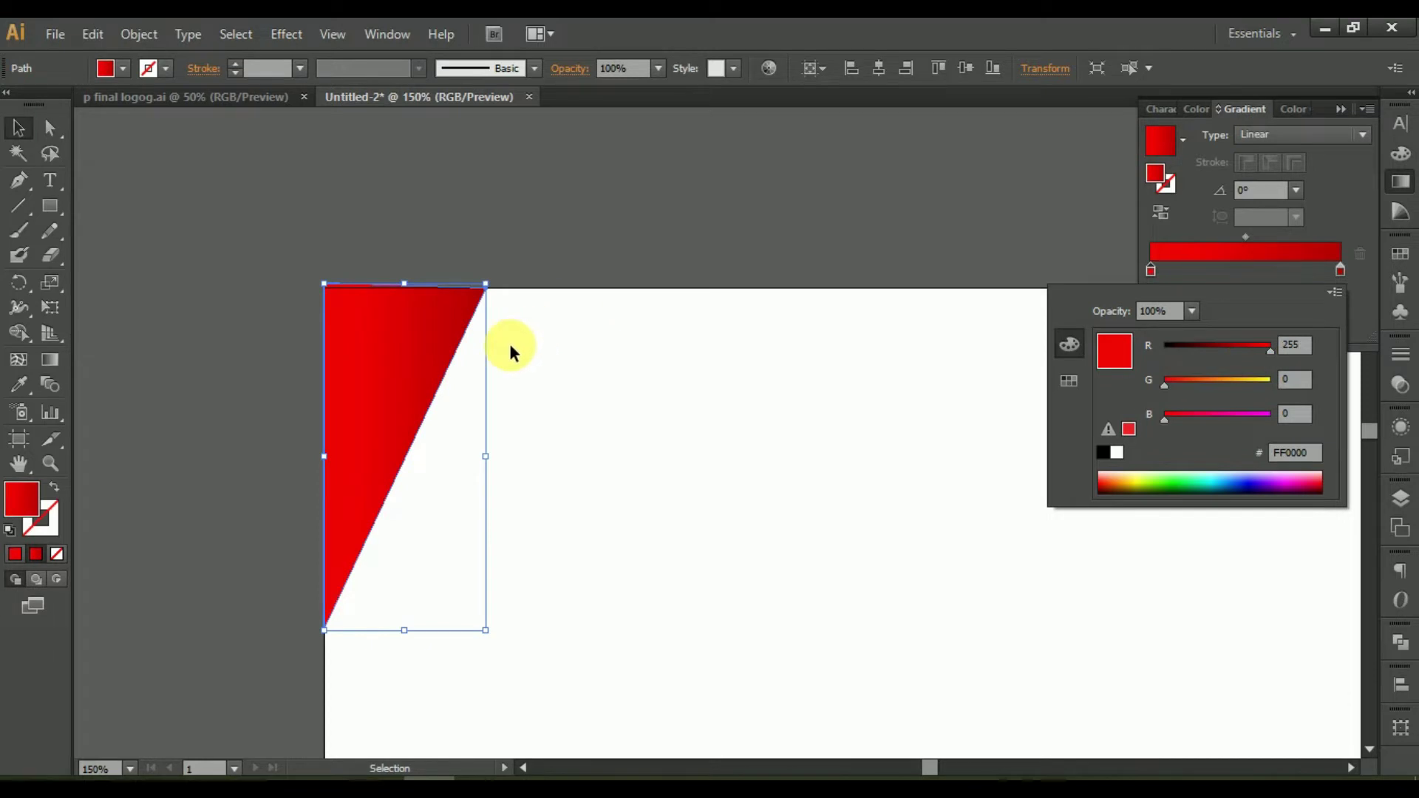
pyautogui.click(380, 392)
pyautogui.scroll(-1, 370, 255)
pyautogui.scroll(-1, 370, 254)
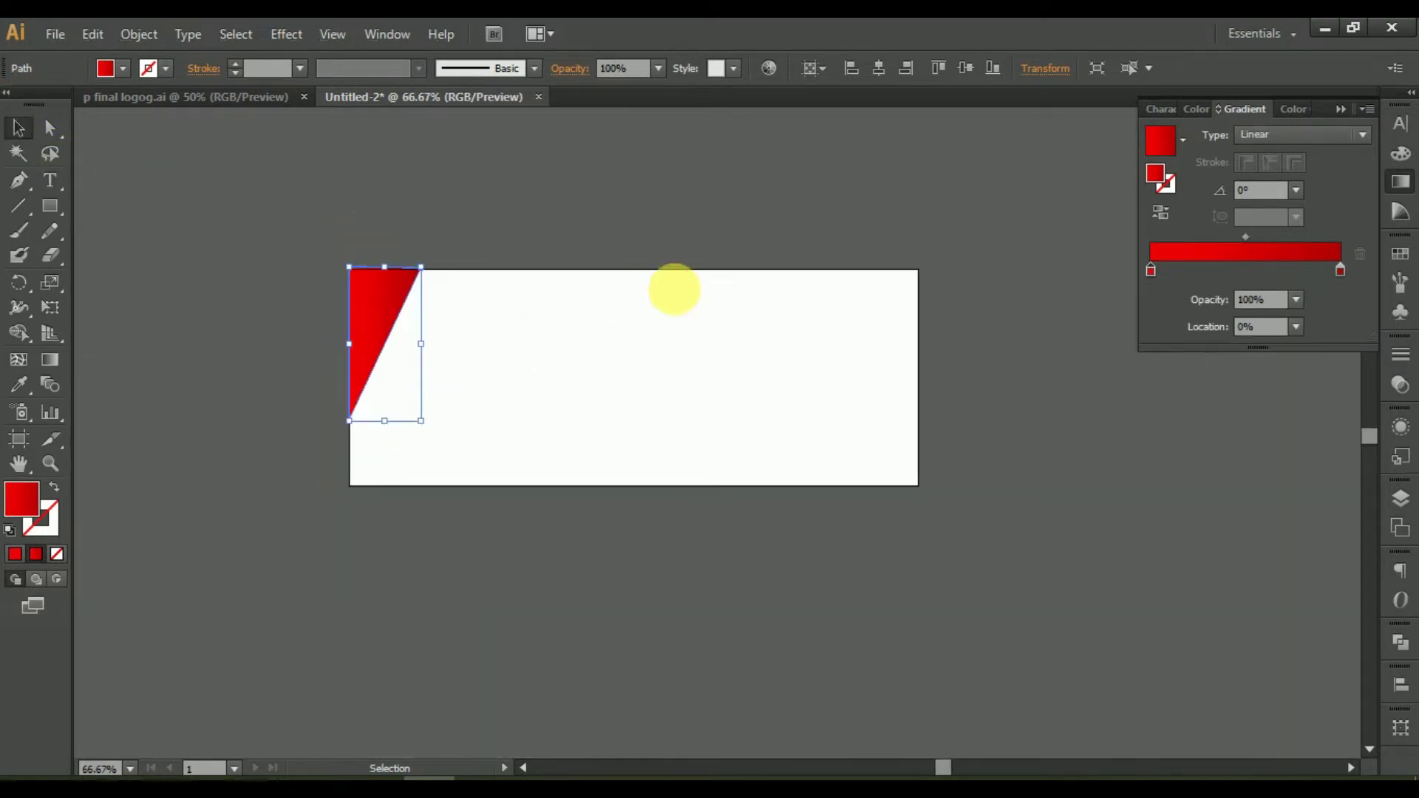
pyautogui.click(674, 288)
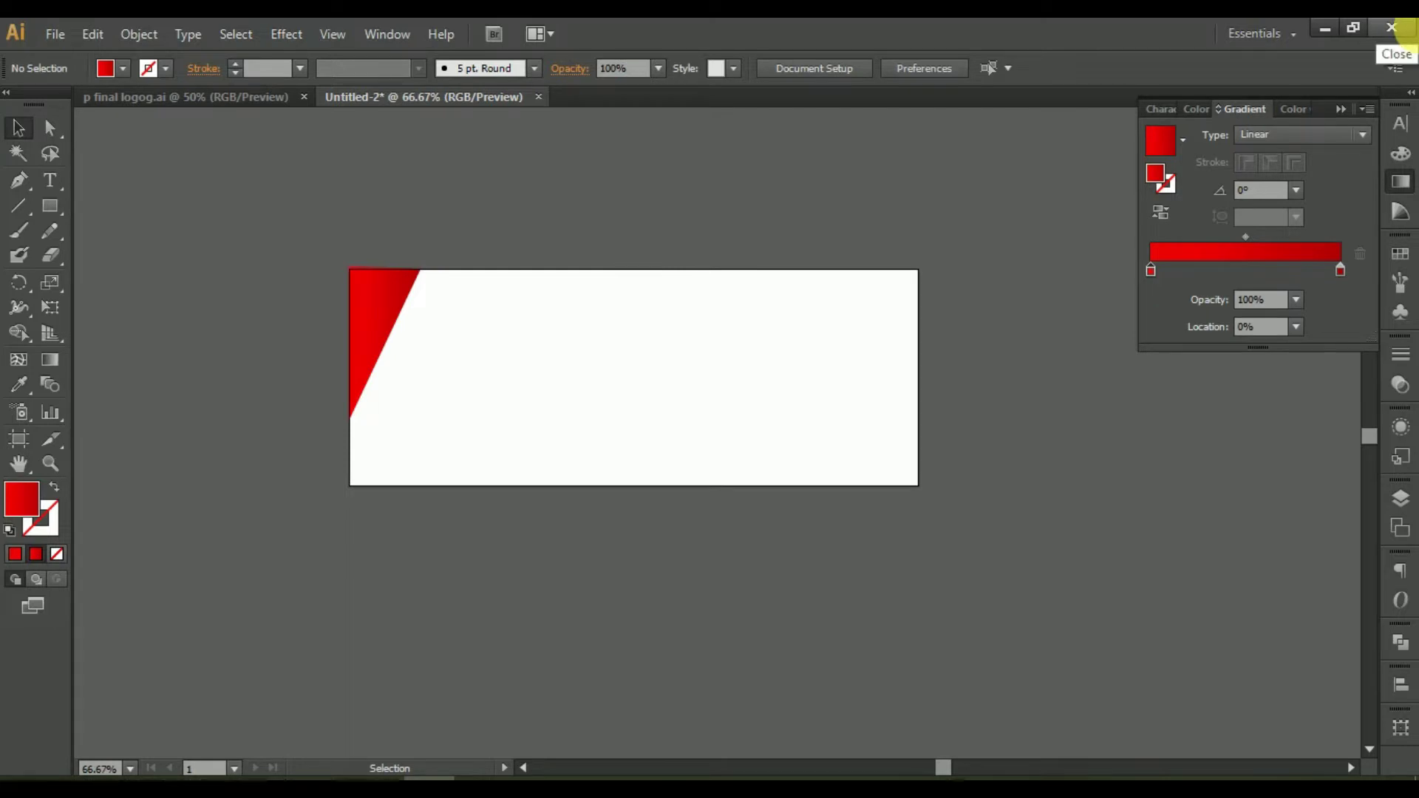
# Duplicate the red triangle and rotate the copy by 45 degrees.
pyautogui.moveTo(355, 295)
pyautogui.mouseDown()
pyautogui.moveTo(661, 138)
pyautogui.moveTo(618, 313)
pyautogui.mouseUp()
pyautogui.scroll(1, 629, 384)
pyautogui.scroll(1, 625, 414)
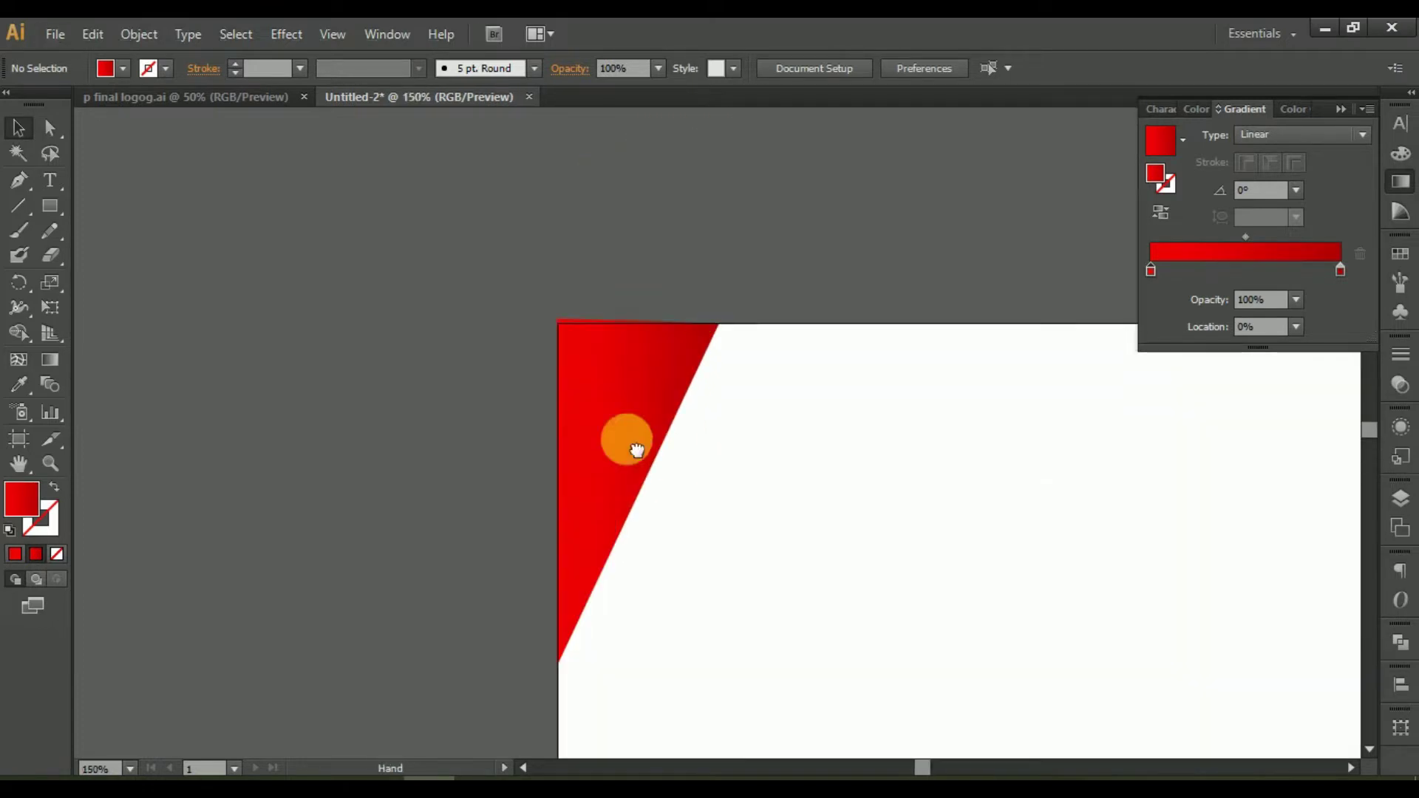
pyautogui.moveTo(597, 400)
pyautogui.mouseDown()
pyautogui.moveTo(548, 358)
pyautogui.moveTo(572, 318)
pyautogui.mouseUp()
pyautogui.click(786, 362)
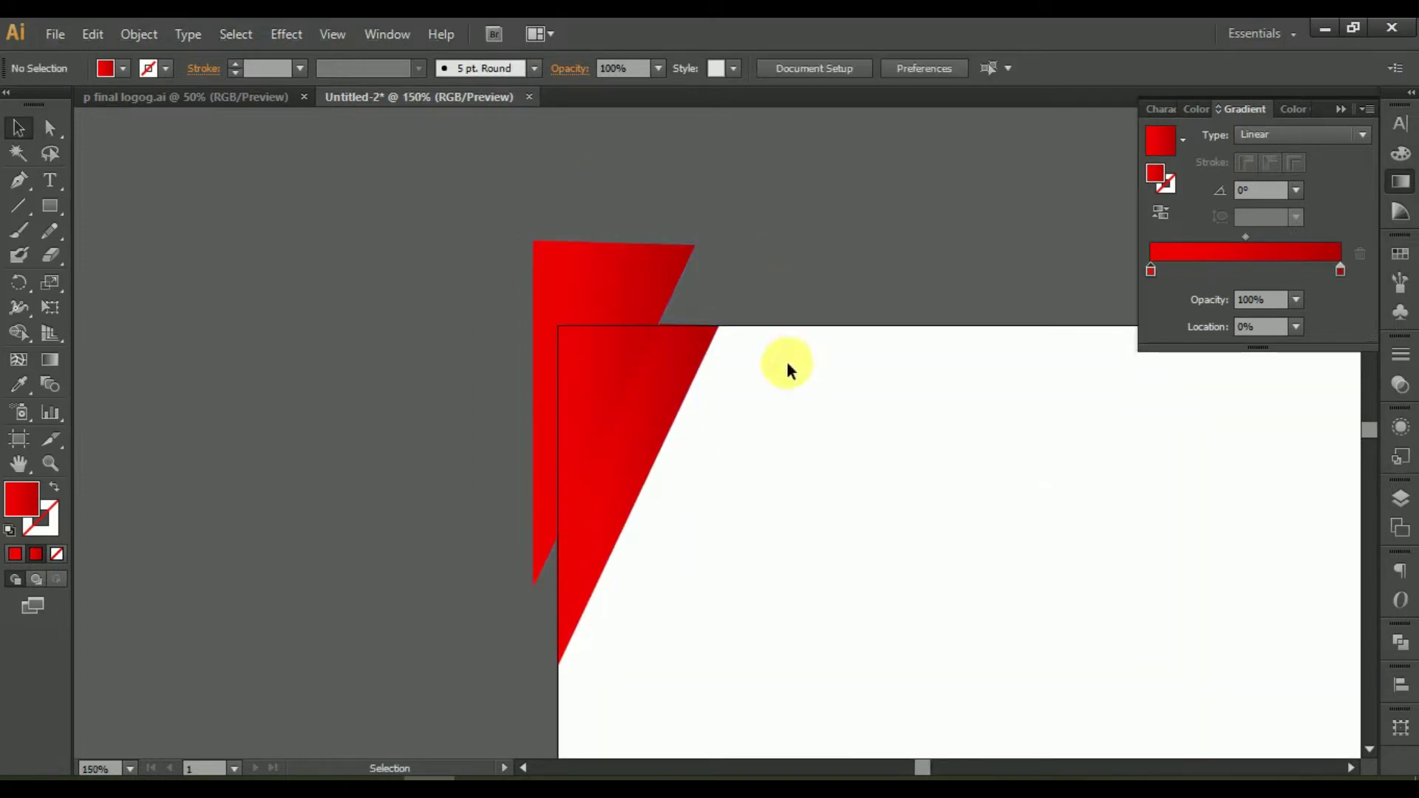
pyautogui.click(593, 248)
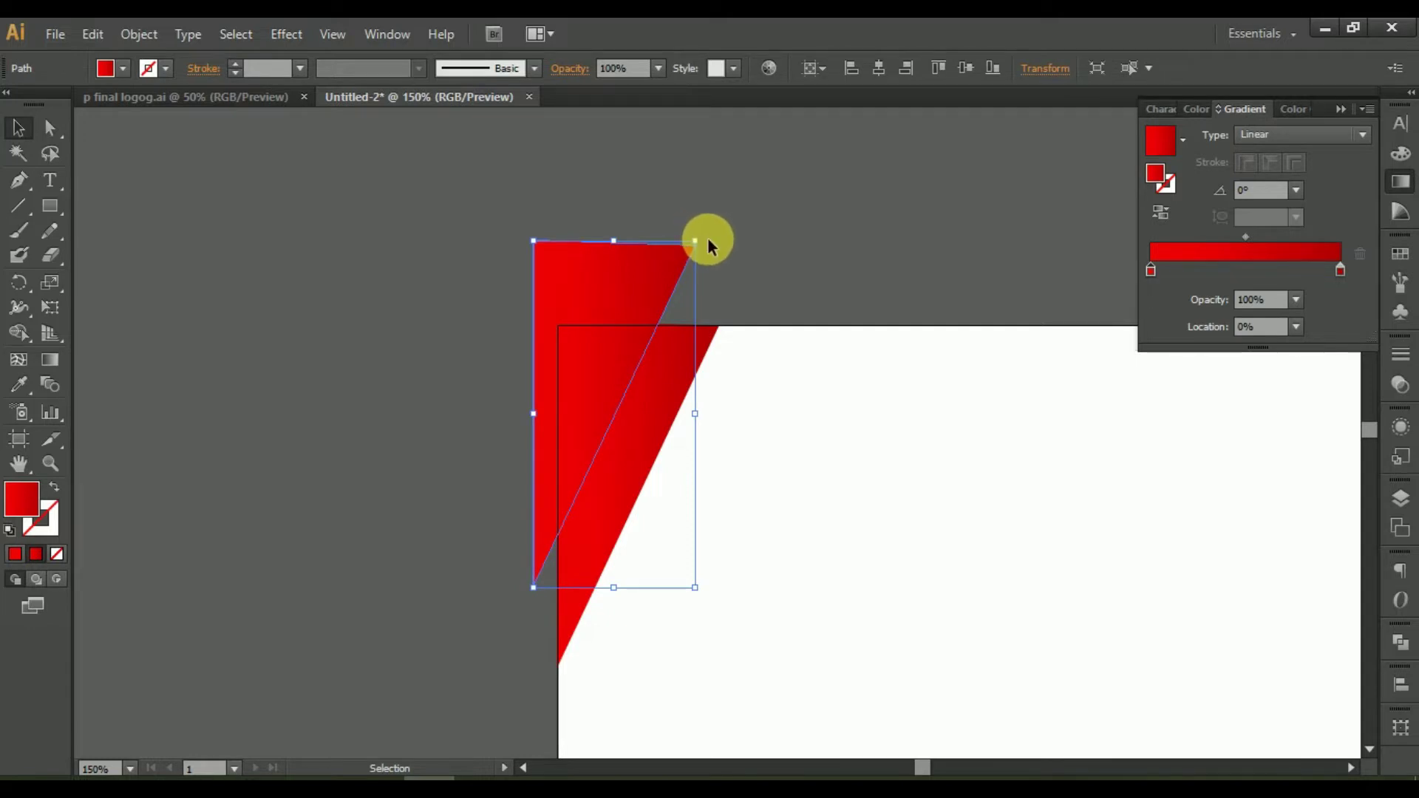
pyautogui.moveTo(699, 237)
pyautogui.mouseDown()
pyautogui.moveTo(676, 367)
pyautogui.moveTo(556, 371)
pyautogui.moveTo(561, 399)
pyautogui.mouseUp()
pyautogui.click(679, 255)
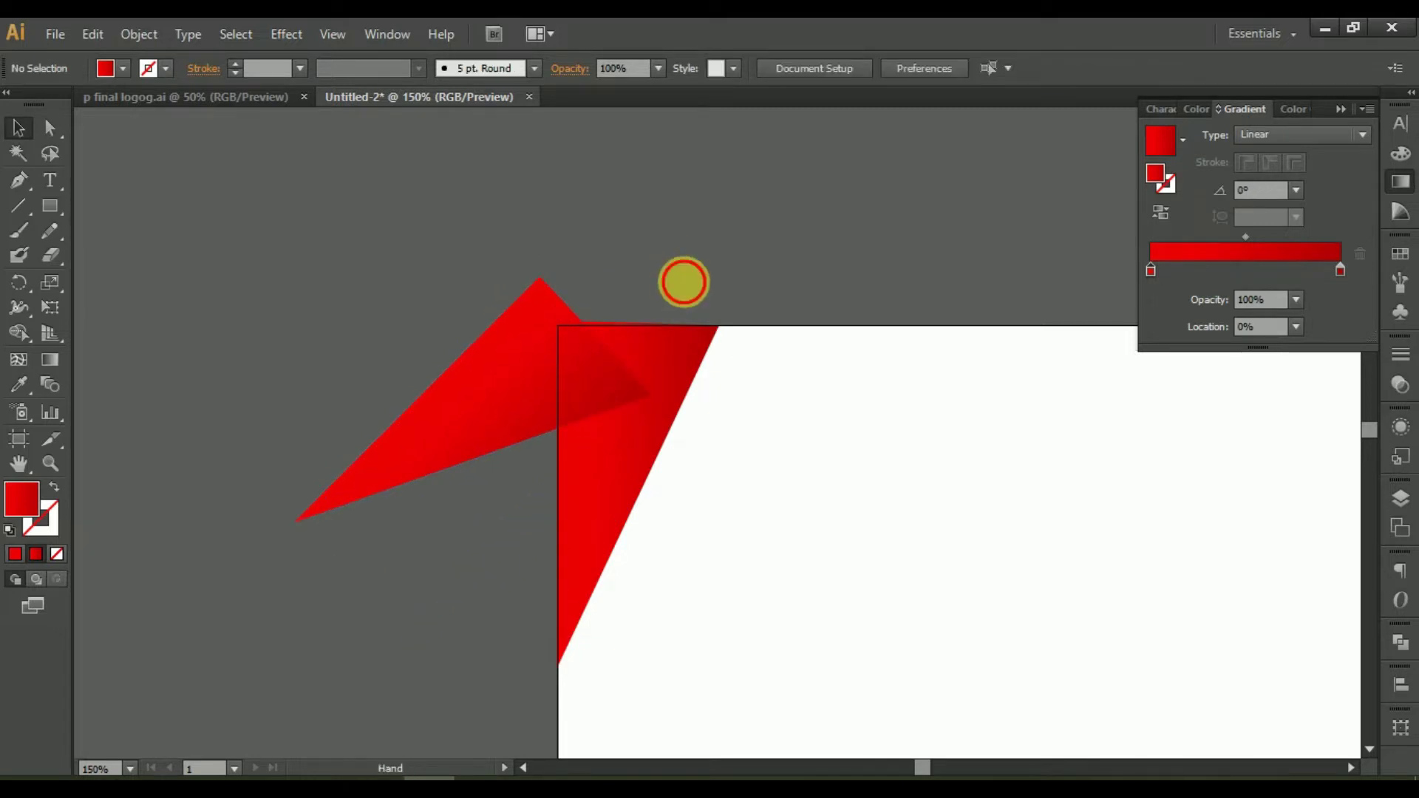
# Rotate the copy further toward the lower left and move it upward.
pyautogui.moveTo(682, 283); pyautogui.dragTo(704, 233)
pyautogui.click(483, 335)
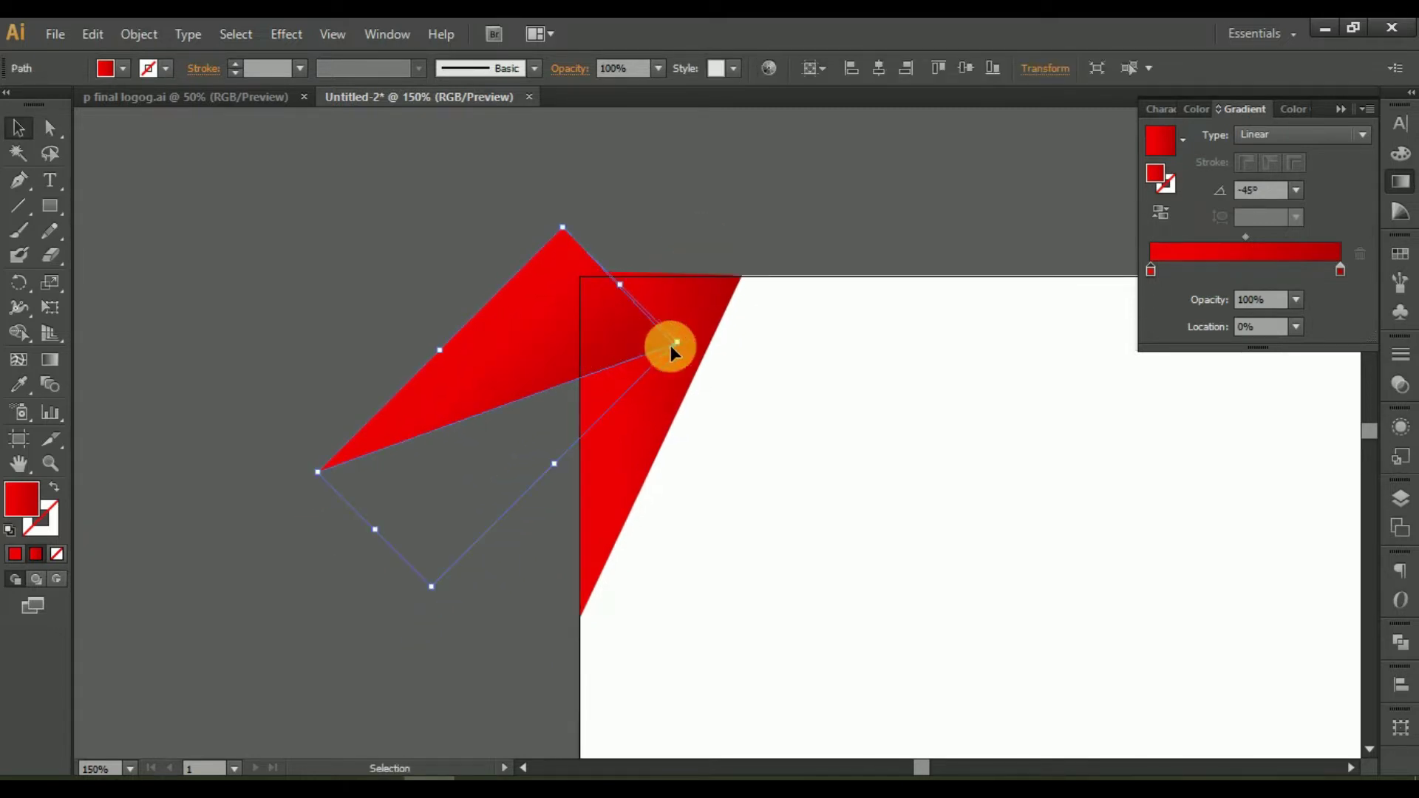
pyautogui.moveTo(694, 350)
pyautogui.mouseDown()
pyautogui.moveTo(569, 509)
pyautogui.moveTo(547, 509)
pyautogui.mouseUp()
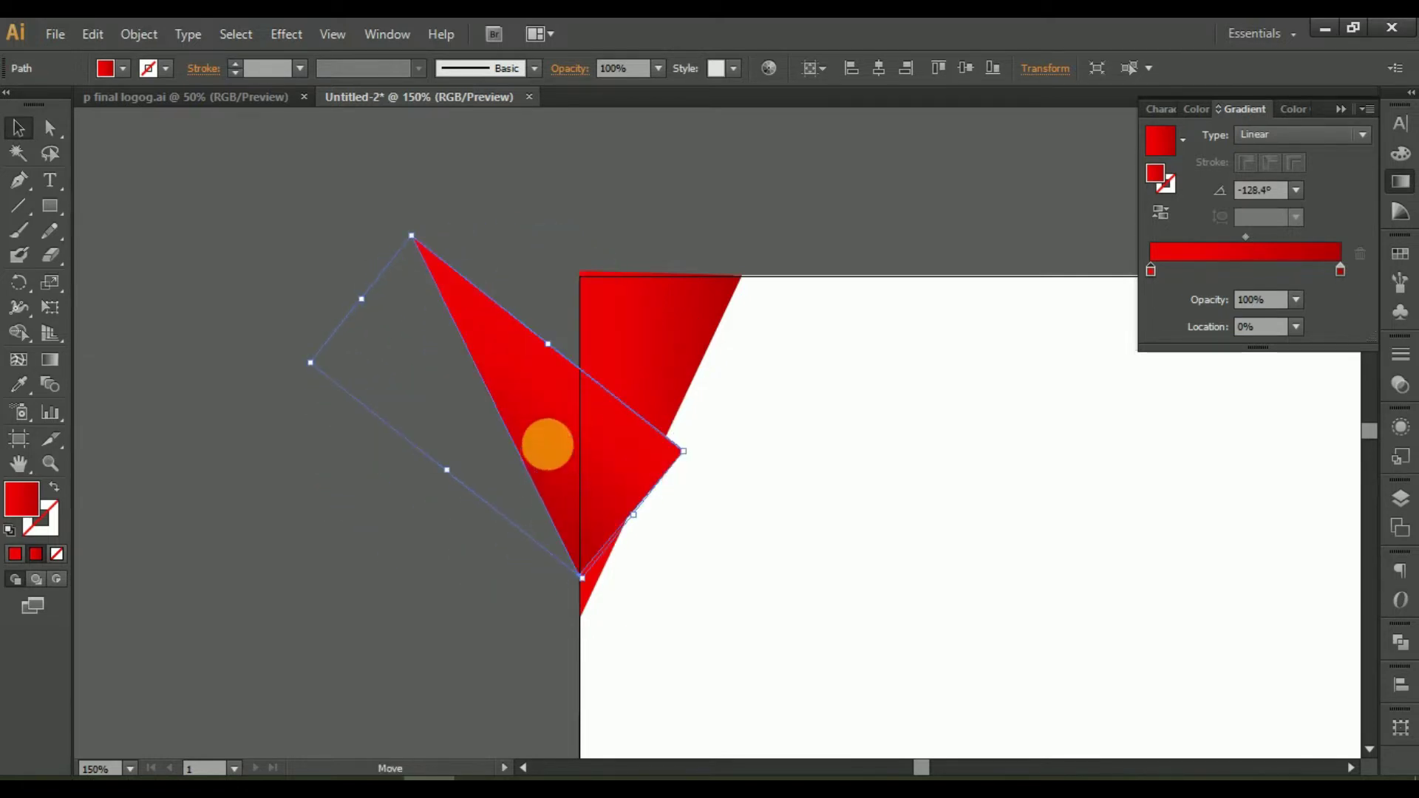
pyautogui.moveTo(547, 445); pyautogui.dragTo(531, 358)
pyautogui.click(606, 174)
pyautogui.moveTo(631, 192); pyautogui.dragTo(589, 174)
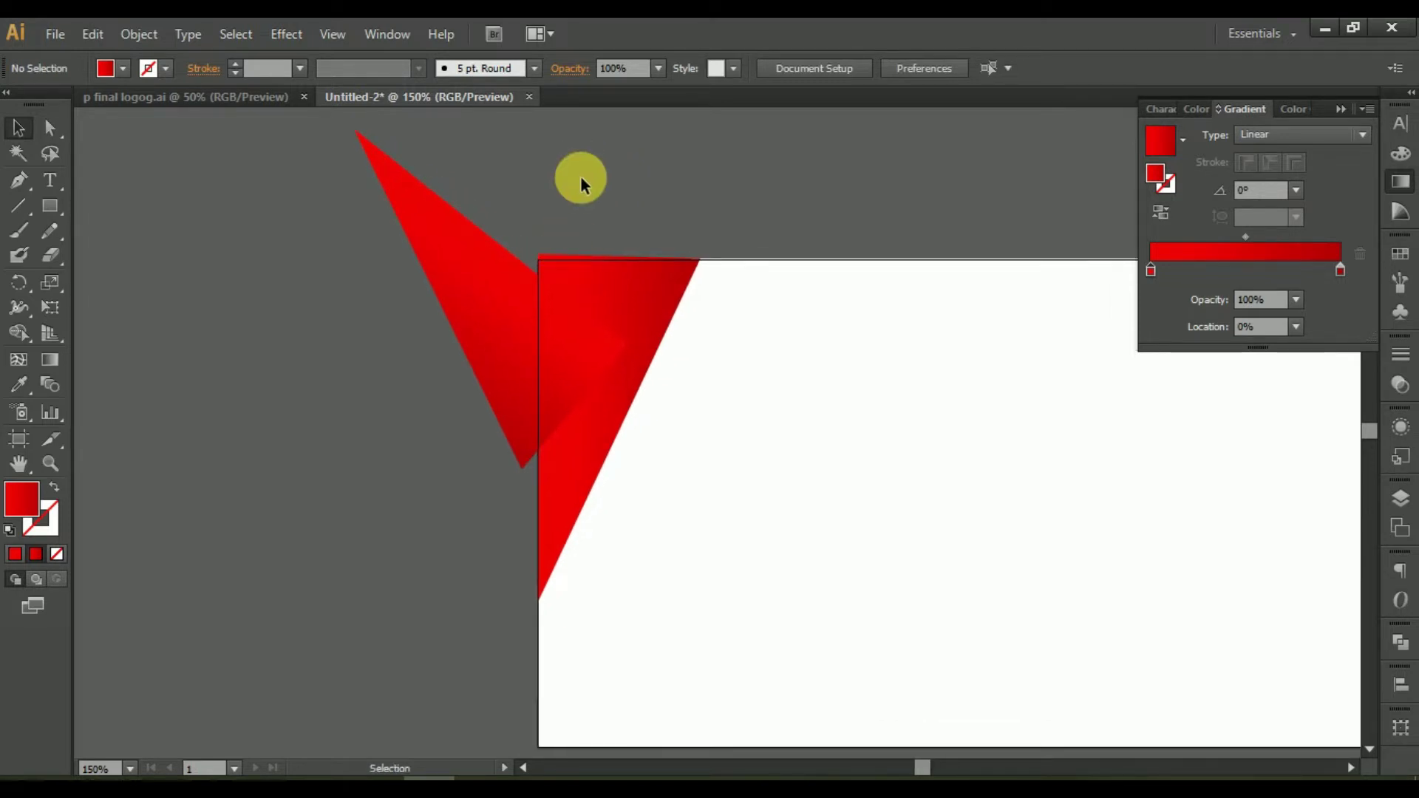
# Set the rotated copy's right gradient stop to 0% opacity so it fades out.
pyautogui.moveTo(610, 426); pyautogui.dragTo(612, 429)
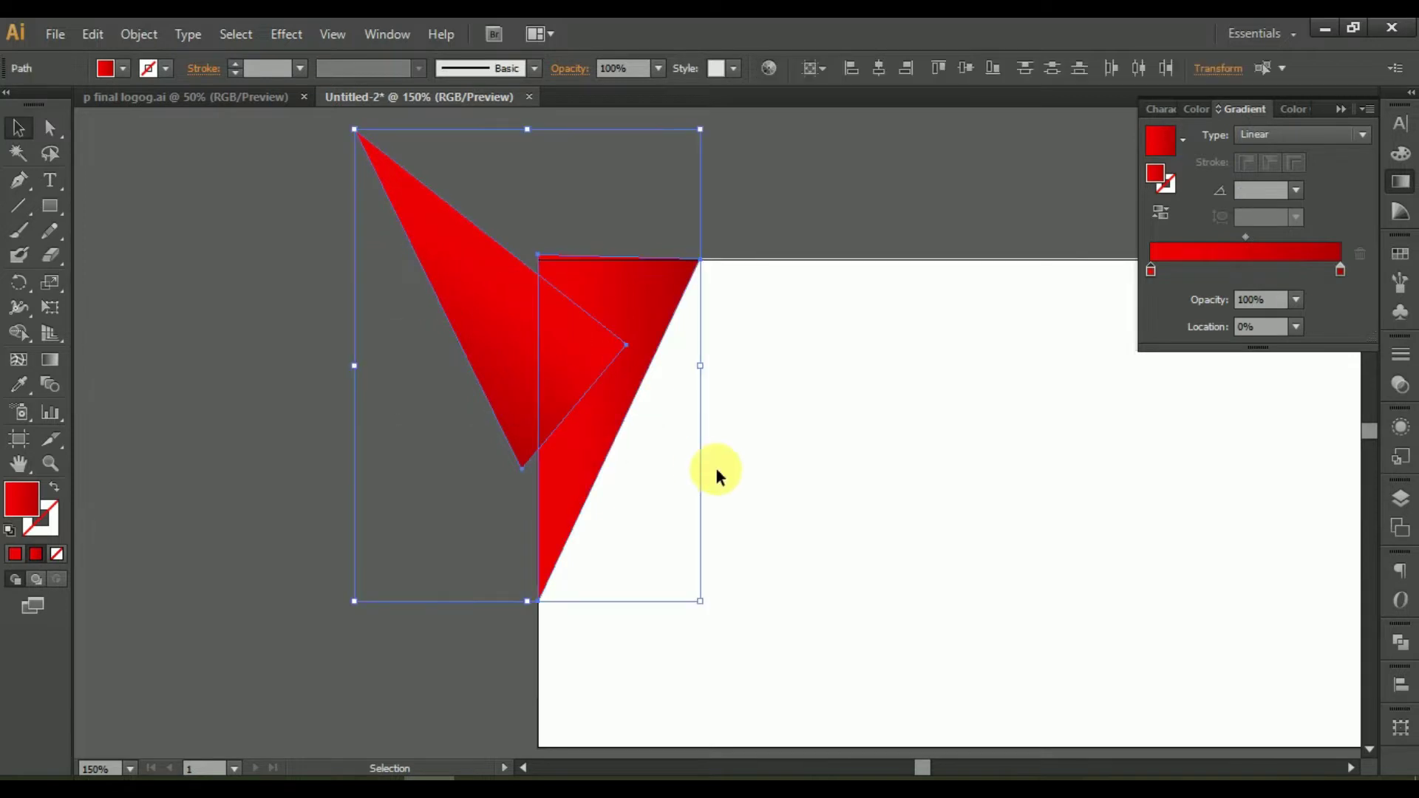
pyautogui.scroll(-2, 710, 451)
pyautogui.click(306, 334)
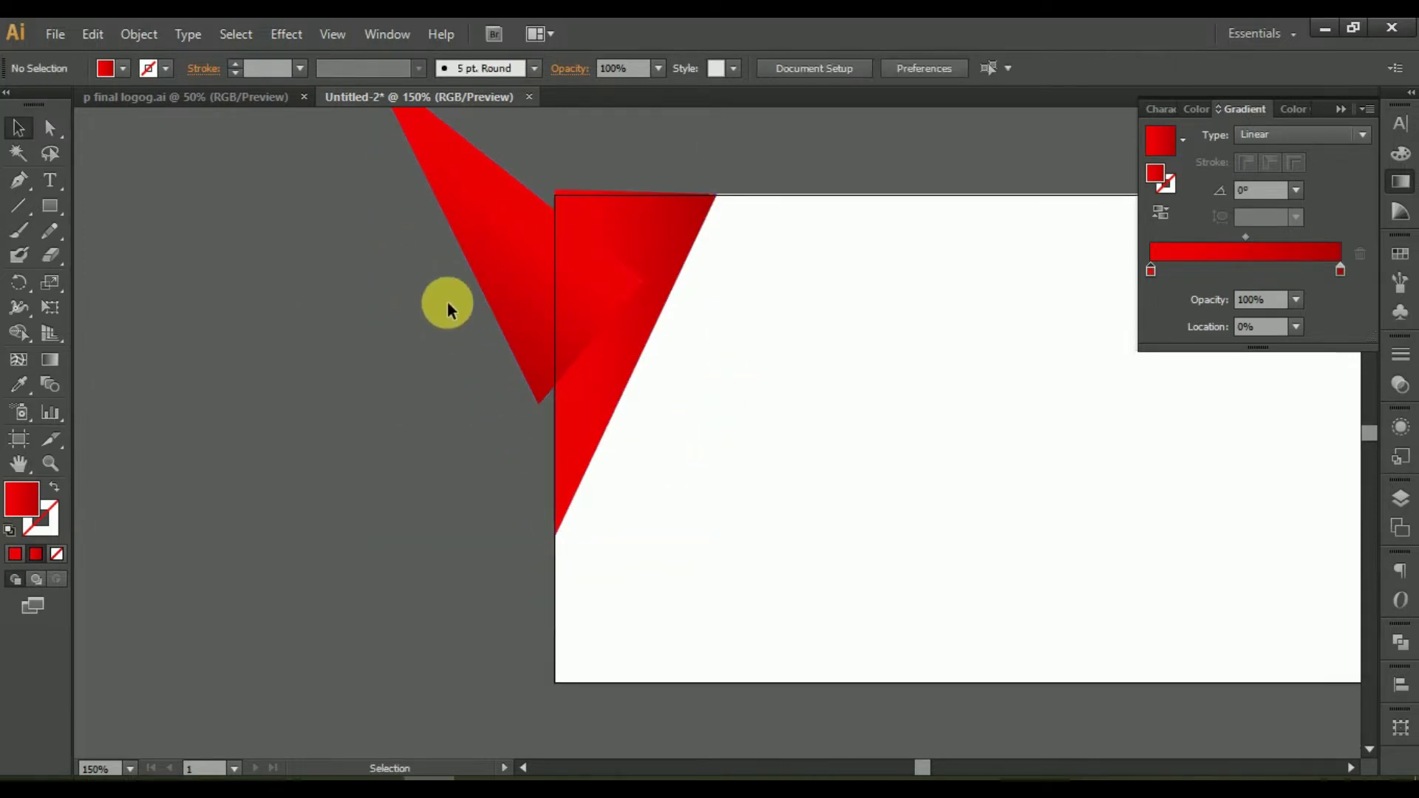
pyautogui.click(521, 266)
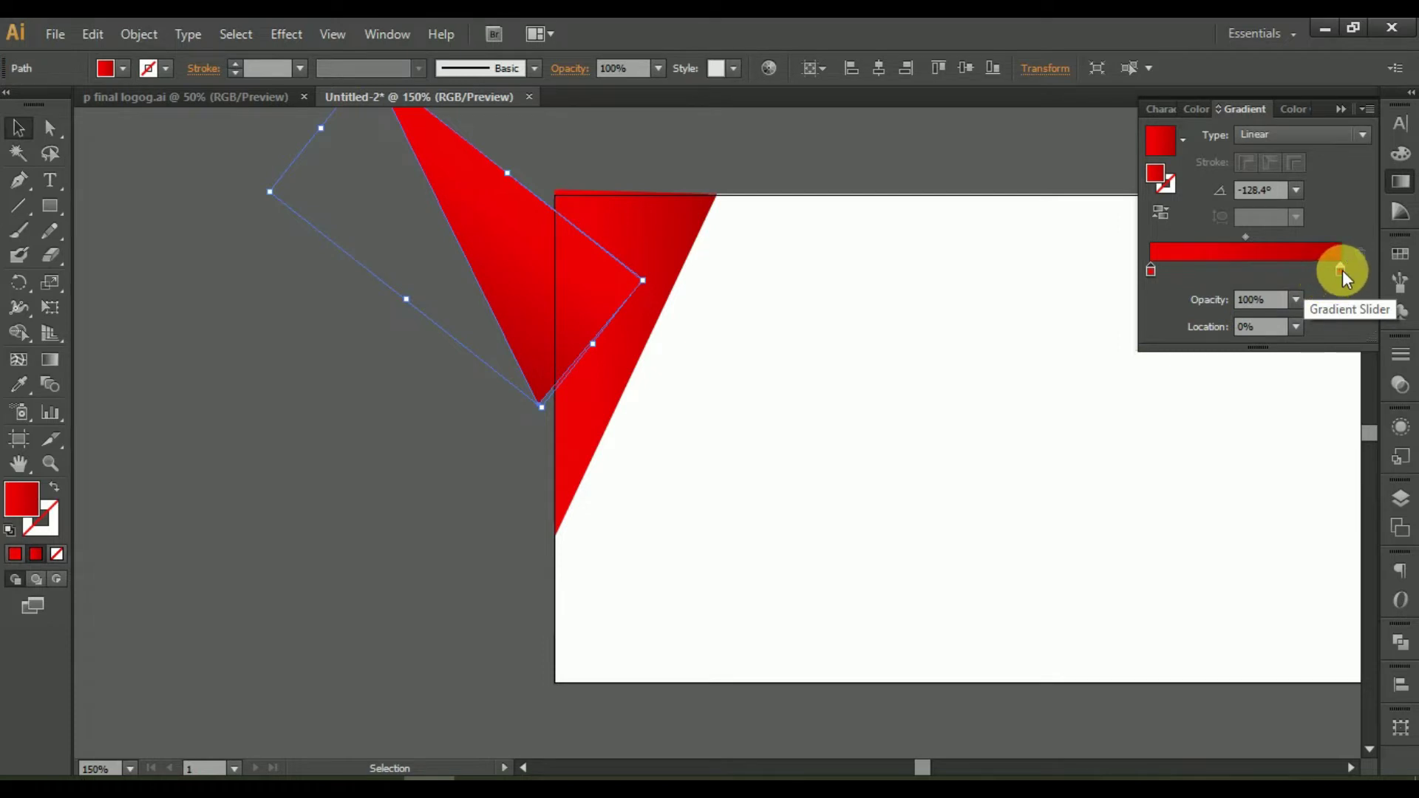
pyautogui.click(1340, 272)
pyautogui.click(1298, 299)
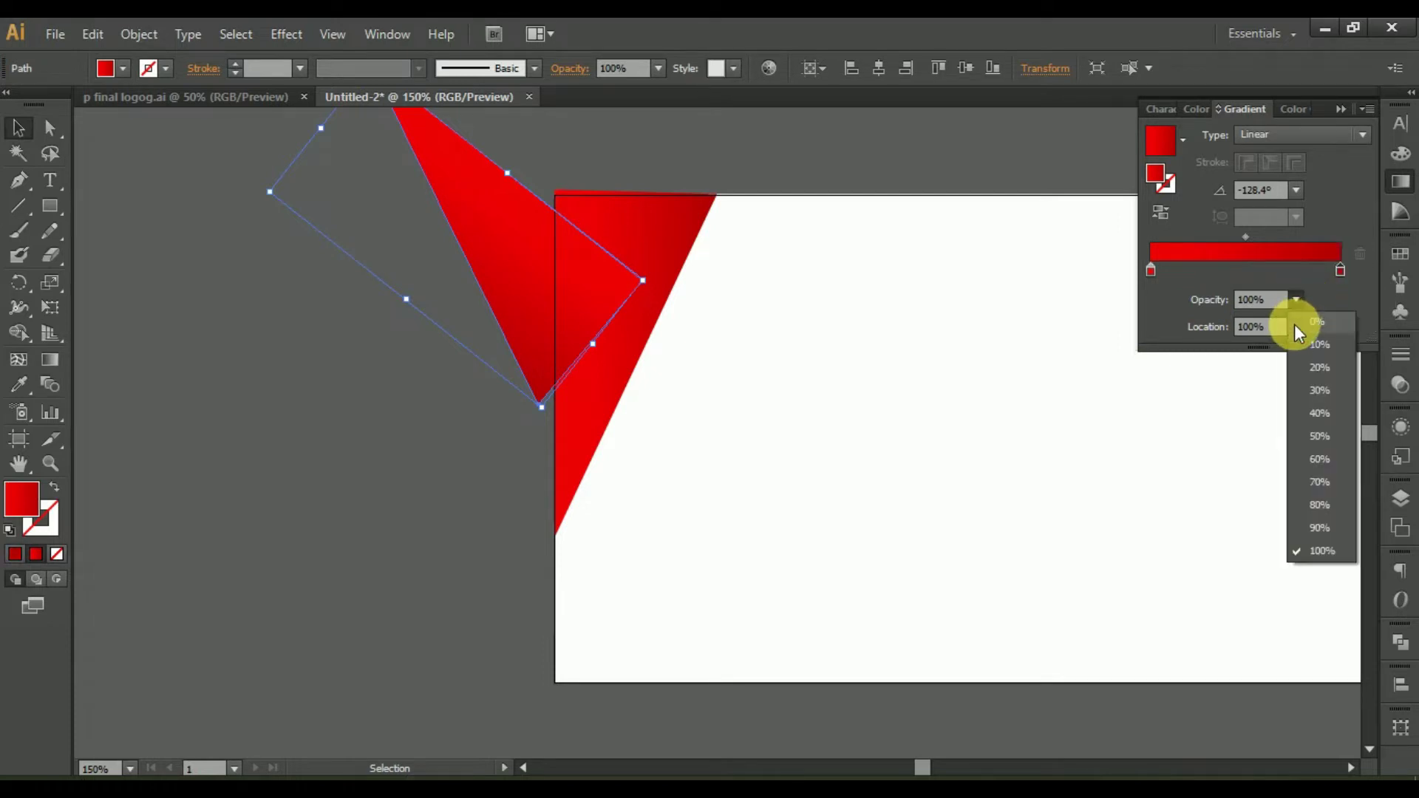
pyautogui.click(1296, 327)
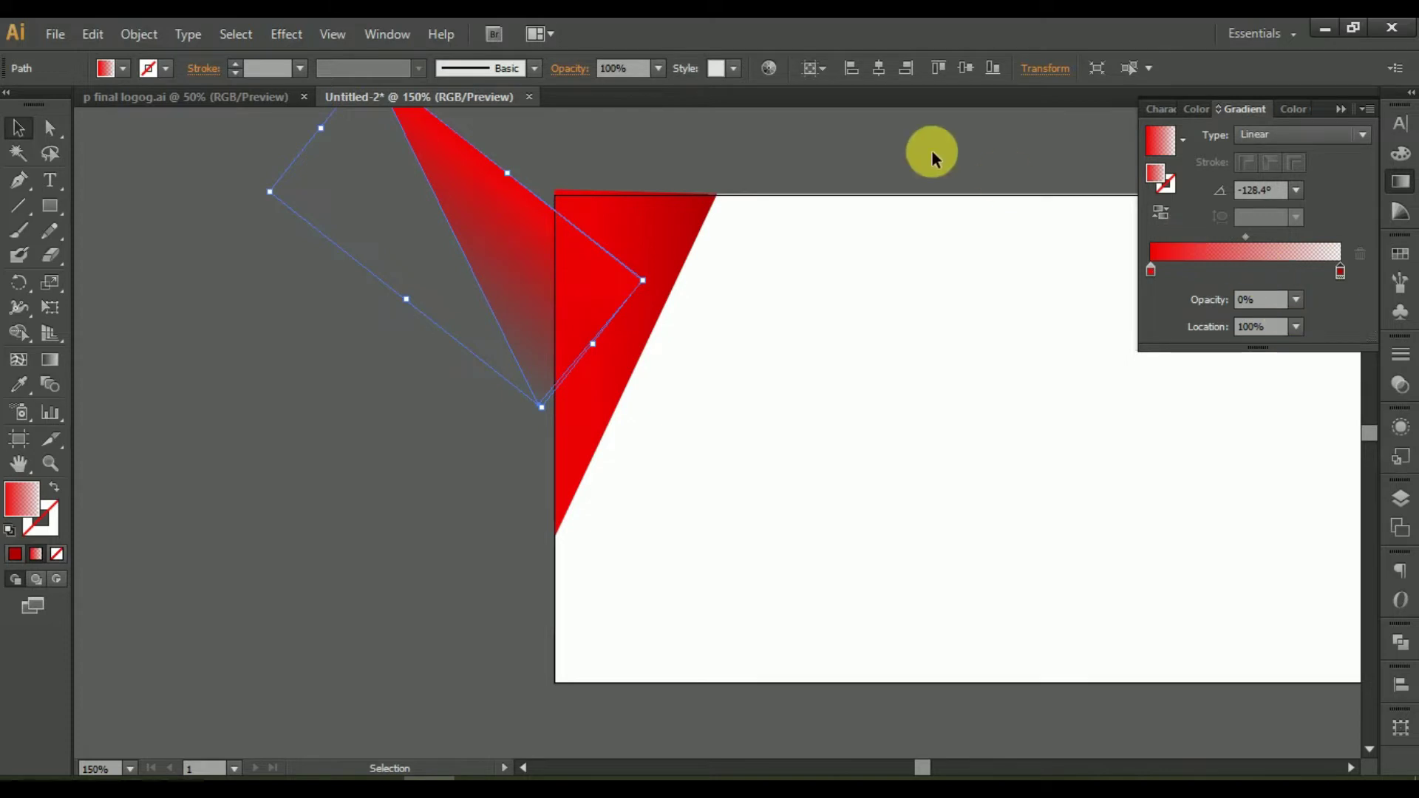
pyautogui.click(641, 176)
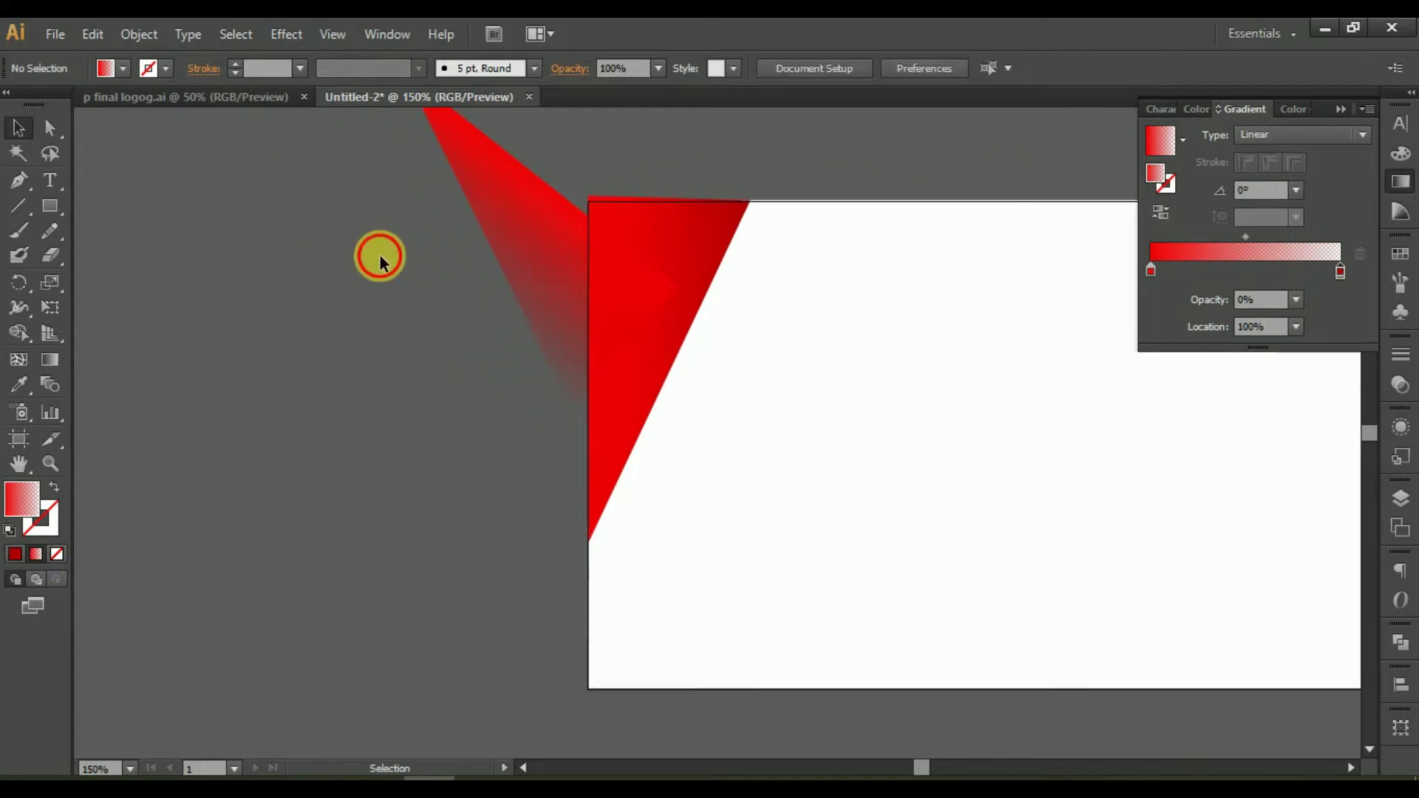
pyautogui.moveTo(380, 257)
pyautogui.mouseDown()
pyautogui.moveTo(652, 414)
pyautogui.moveTo(690, 580)
pyautogui.mouseUp()
# Copy the triangle below the original, rotate it, and move it down and left.
pyautogui.click(814, 333)
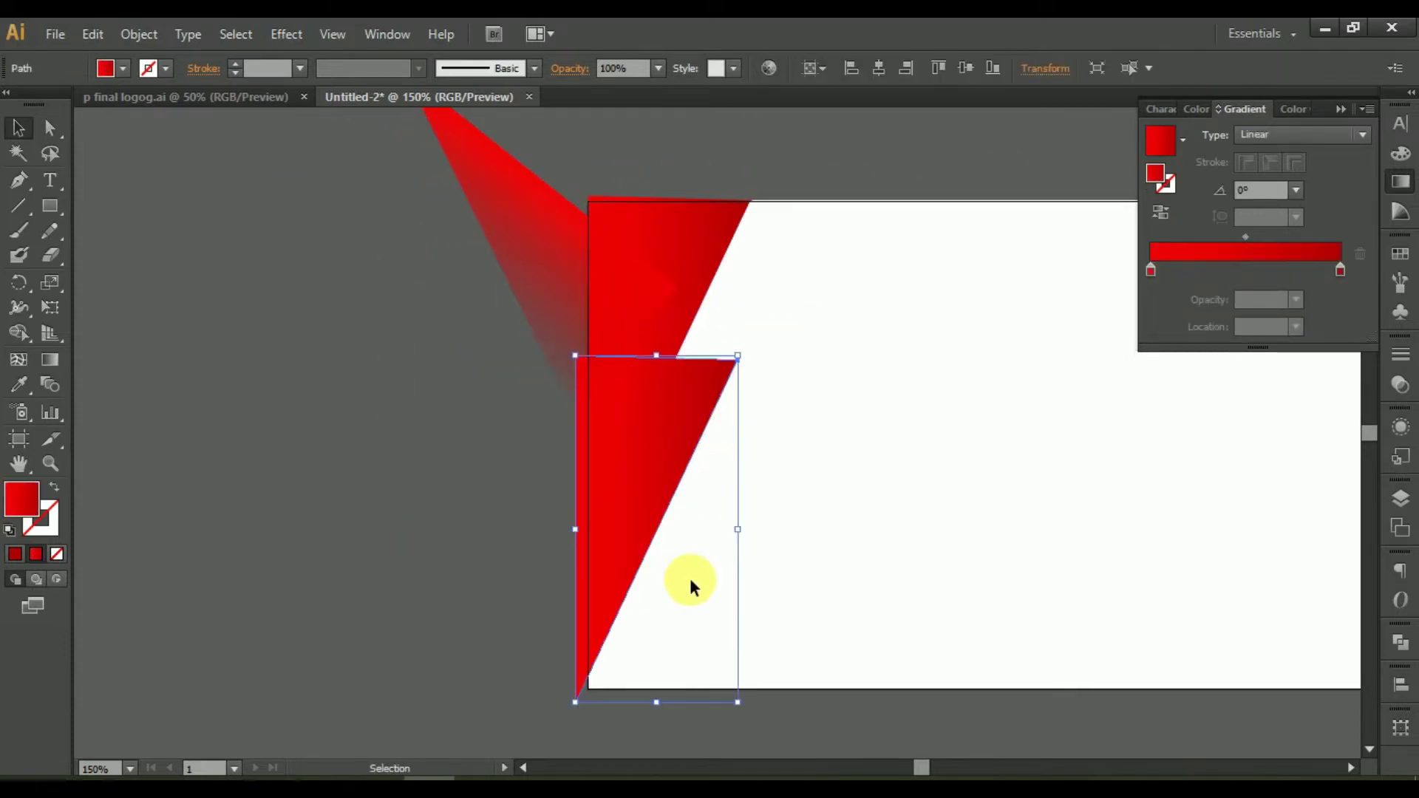
pyautogui.scroll(-5, 729, 192)
pyautogui.moveTo(725, 175); pyautogui.dragTo(425, 50)
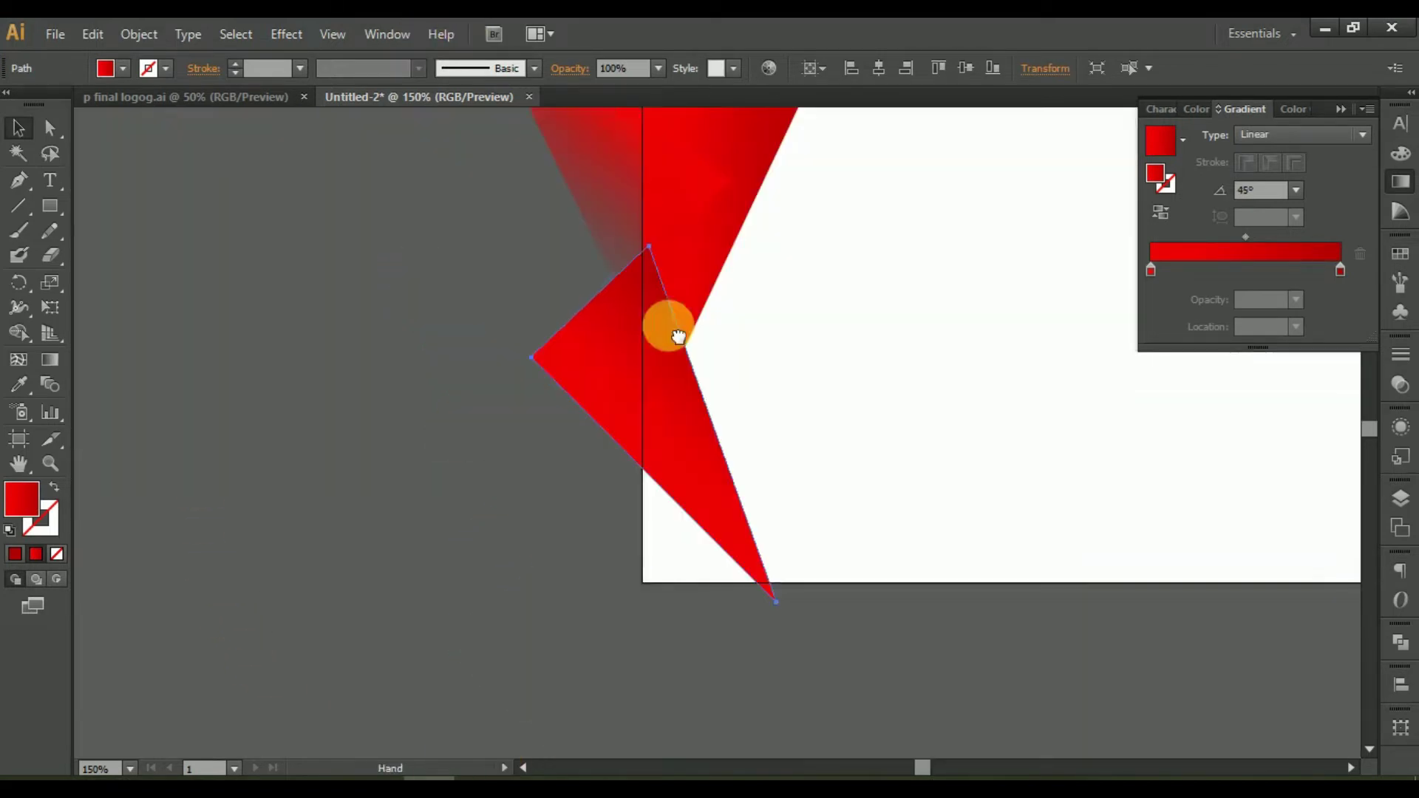
pyautogui.moveTo(665, 326)
pyautogui.mouseDown()
pyautogui.moveTo(628, 470)
pyautogui.moveTo(651, 477)
pyautogui.mouseUp()
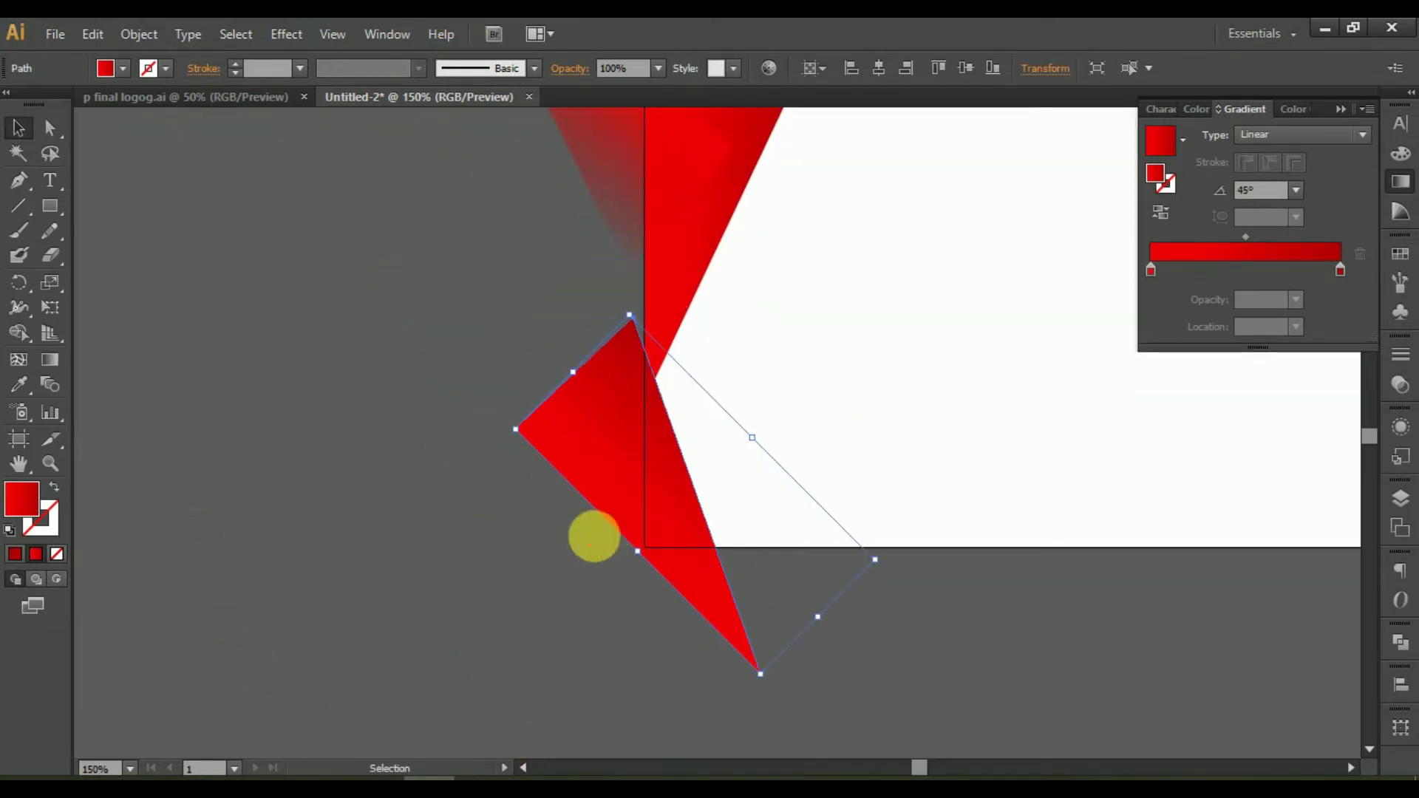
pyautogui.click(596, 658)
pyautogui.moveTo(613, 668); pyautogui.dragTo(497, 655)
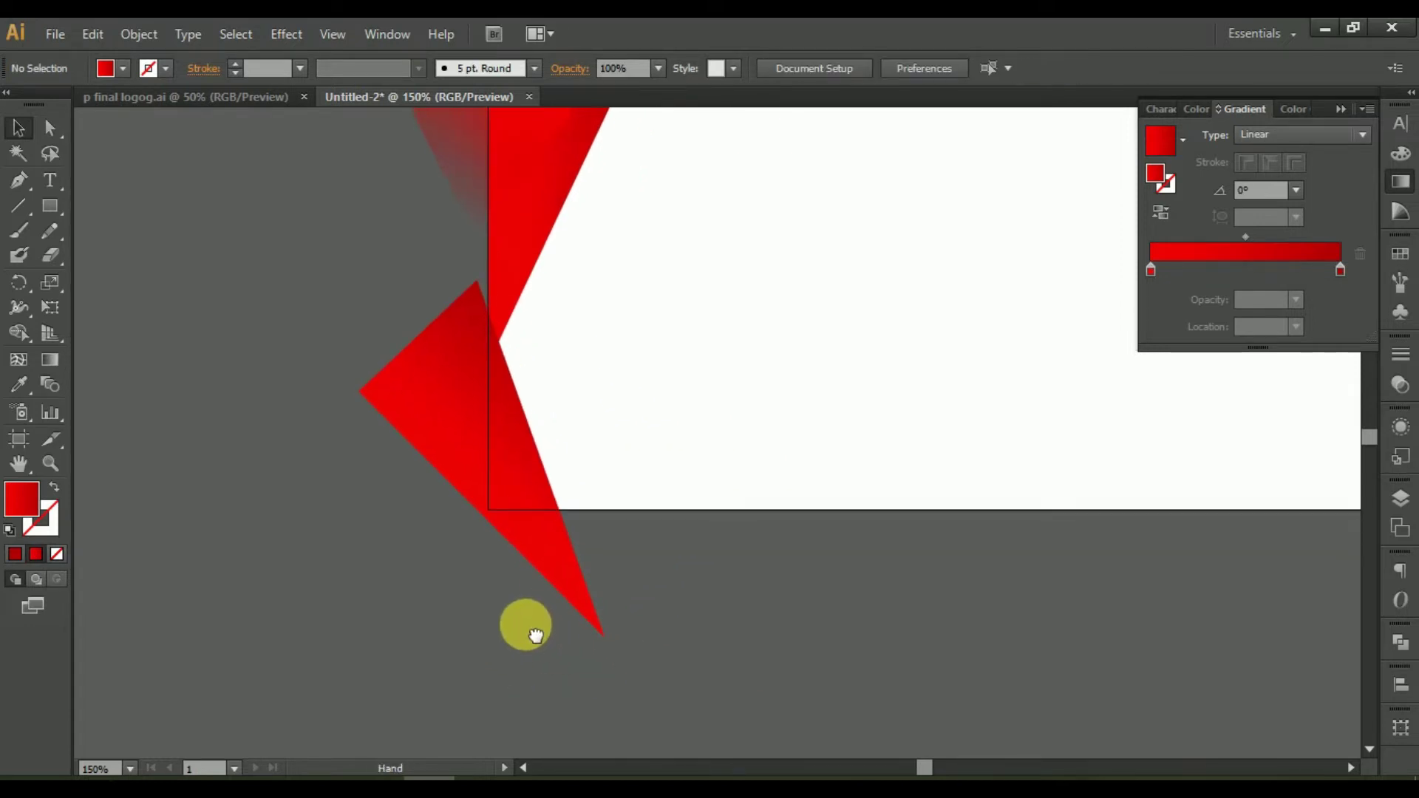
# Shift the copy right and rotate it further along the banner's lower-left edge.
pyautogui.moveTo(463, 475); pyautogui.dragTo(473, 474)
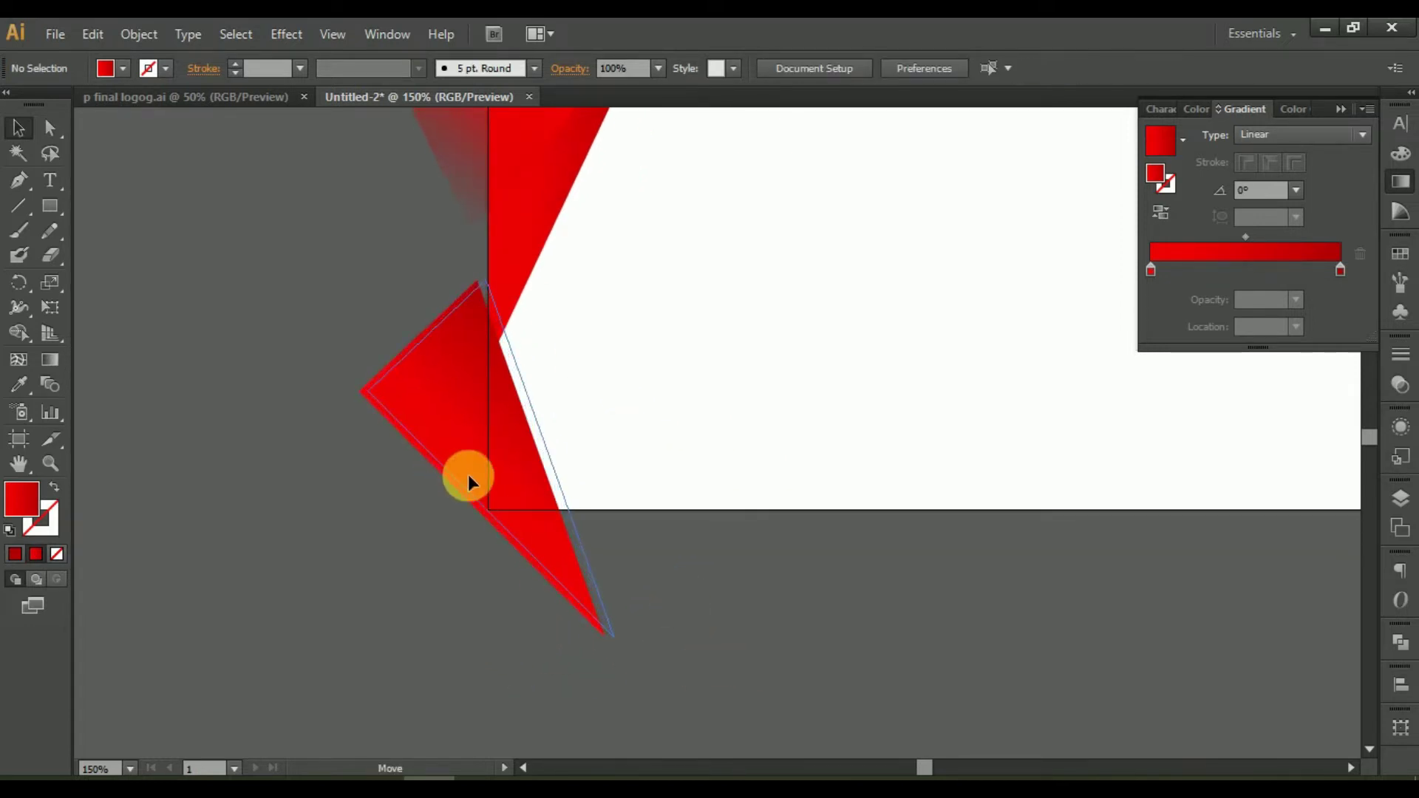
pyautogui.click(814, 572)
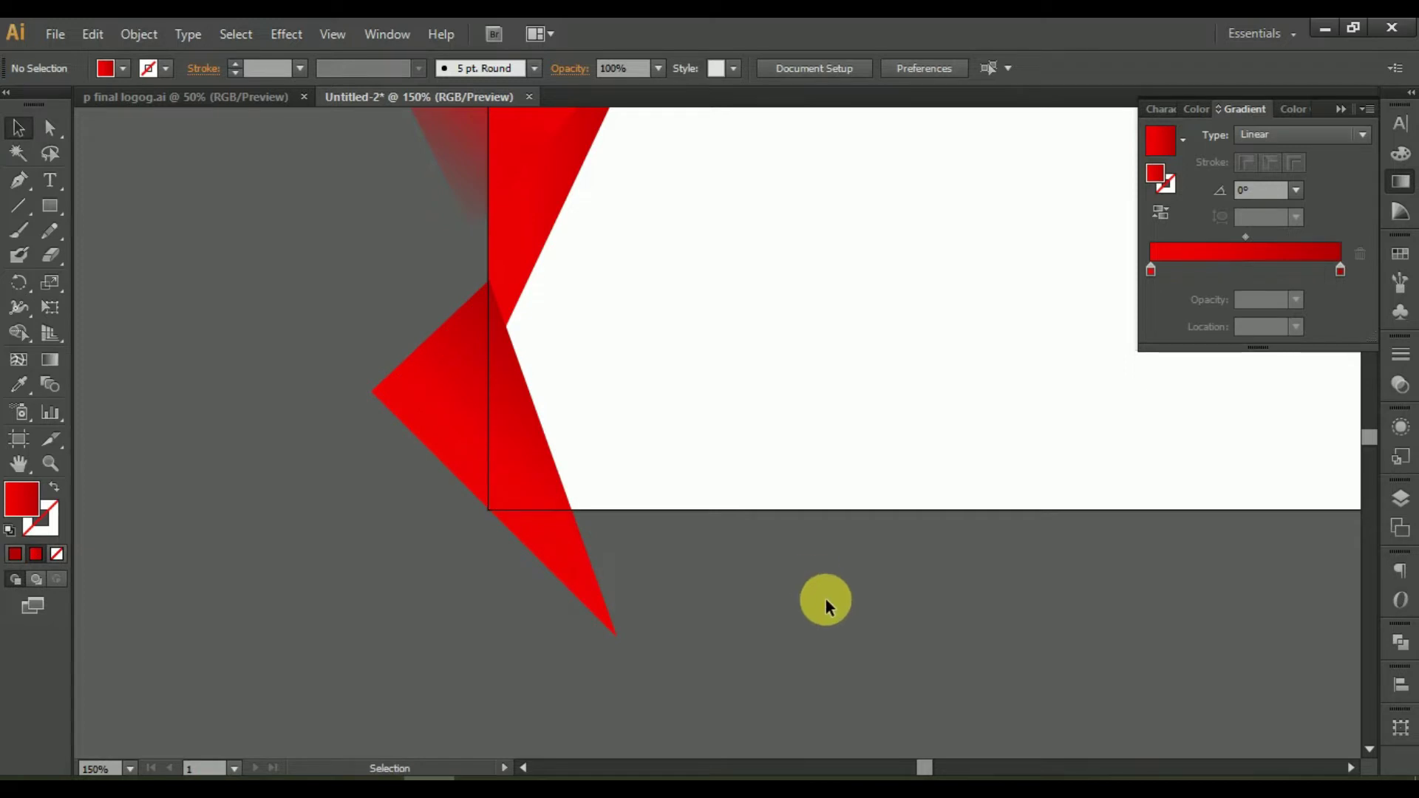
pyautogui.moveTo(826, 600); pyautogui.dragTo(776, 586)
pyautogui.moveTo(484, 566); pyautogui.dragTo(501, 572)
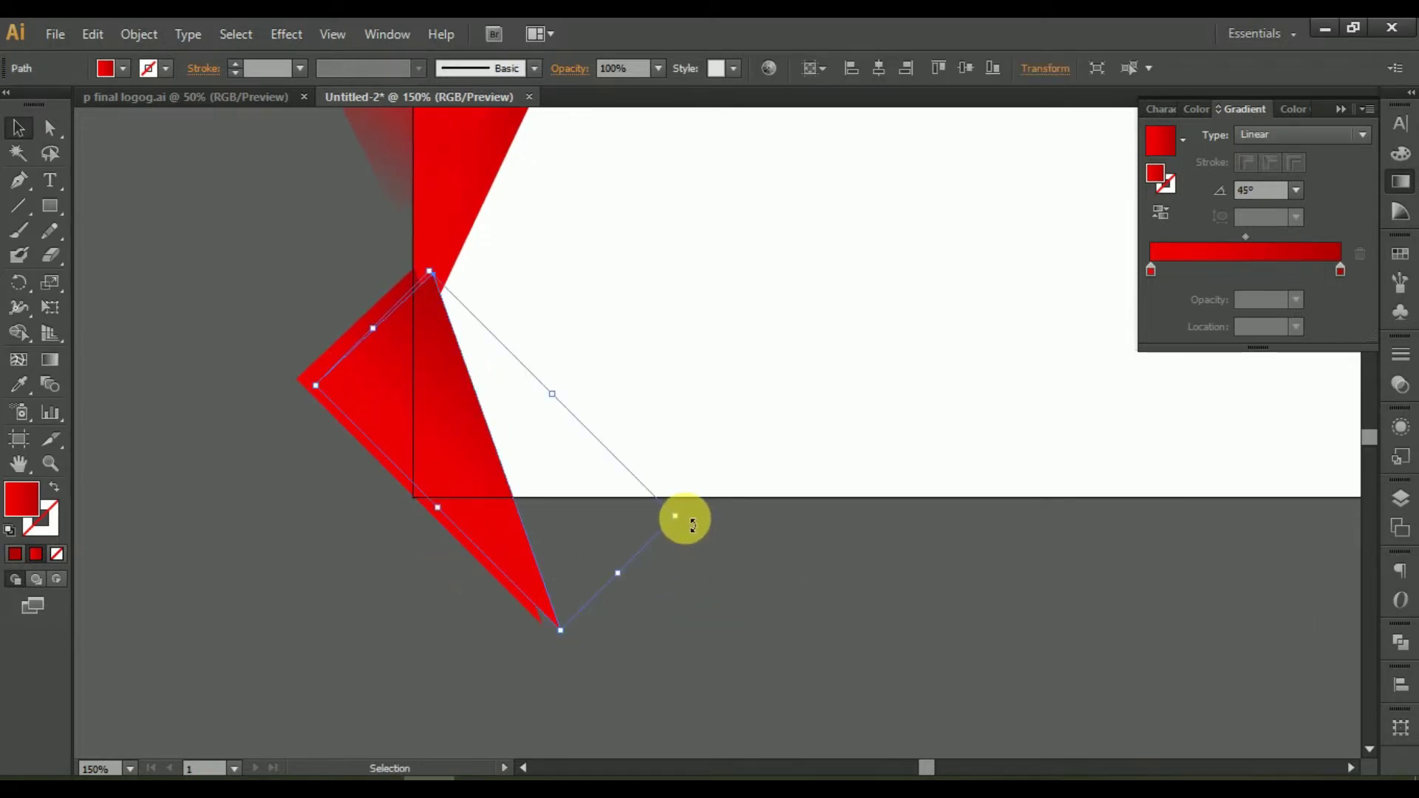
pyautogui.moveTo(690, 517)
pyautogui.mouseDown()
pyautogui.moveTo(553, 529)
pyautogui.moveTo(547, 504)
pyautogui.mouseUp()
pyautogui.click(658, 573)
pyautogui.click(478, 481)
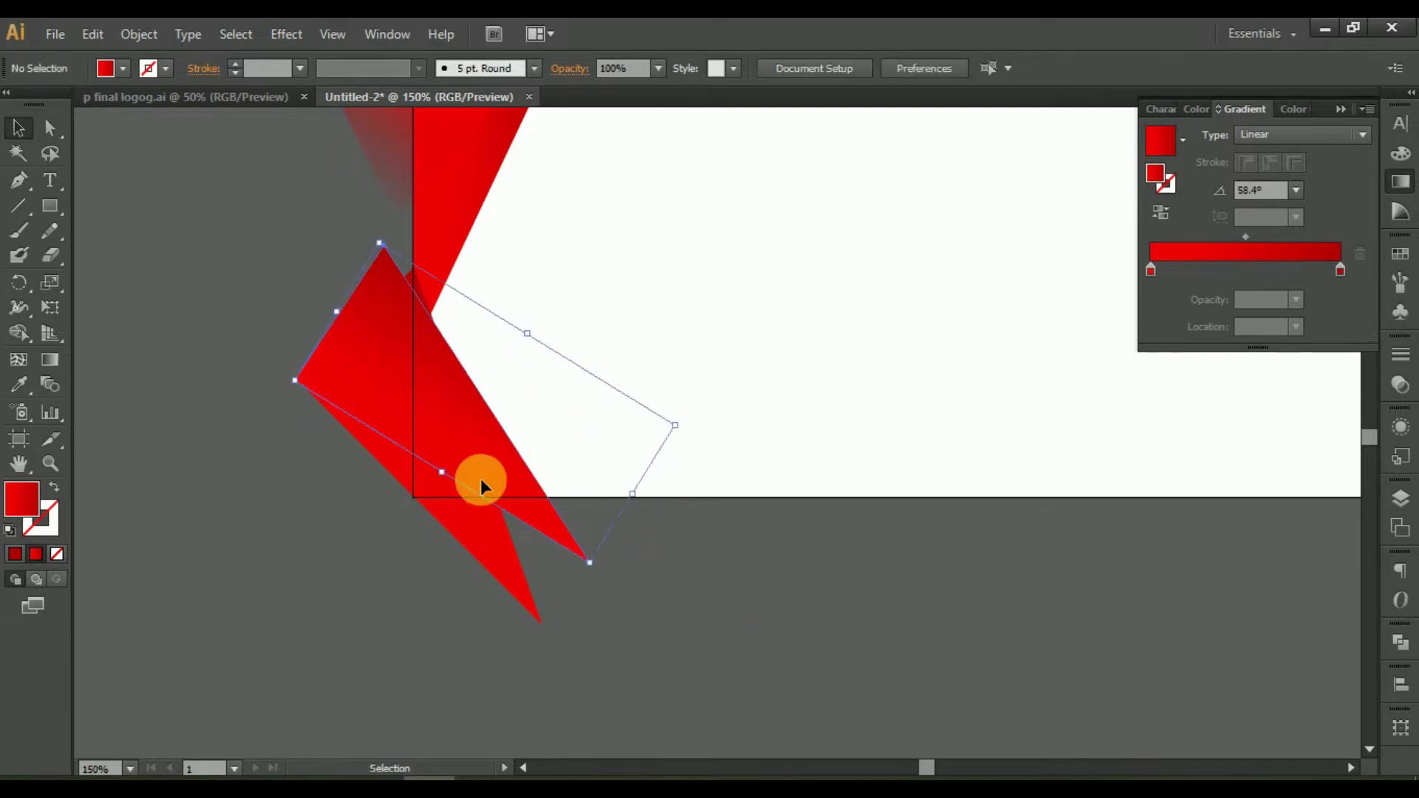
# Send the triangle to the back and nudge it down and left.
pyautogui.rightClick(610, 491)
pyautogui.click(751, 514)
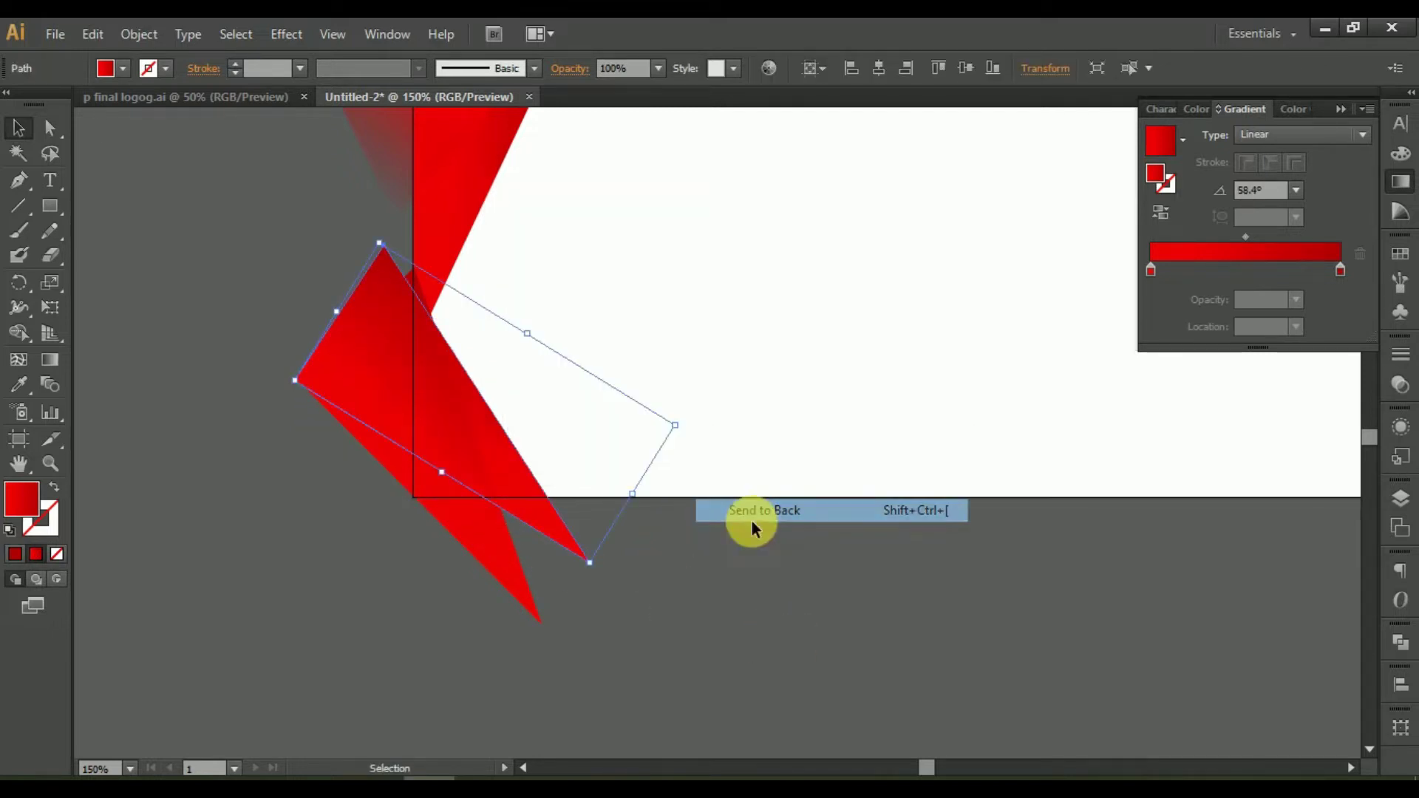
pyautogui.click(752, 612)
pyautogui.moveTo(538, 503); pyautogui.dragTo(531, 506)
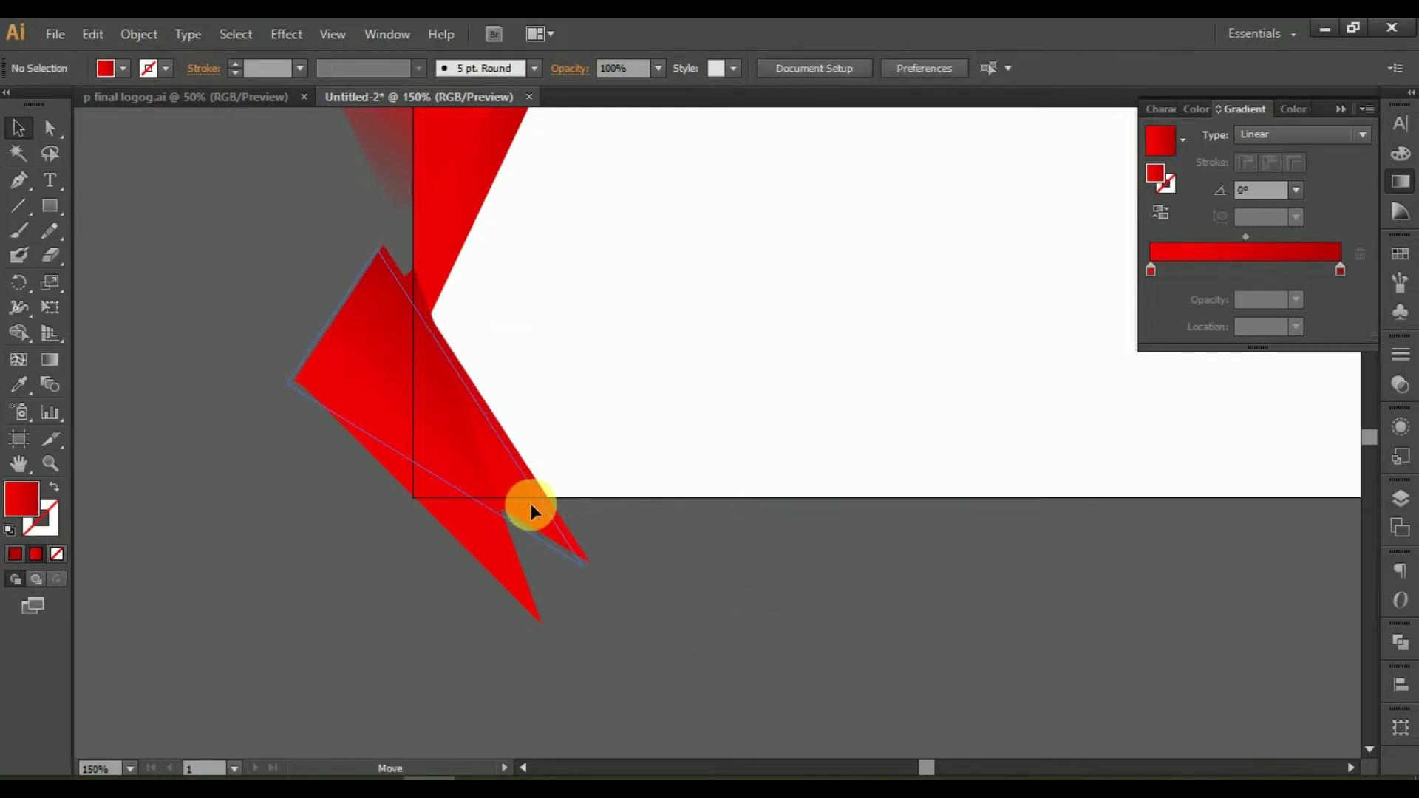
pyautogui.click(710, 565)
# Reposition the red shard slightly and recentre the whole banner in view.
pyautogui.moveTo(915, 387); pyautogui.dragTo(726, 508)
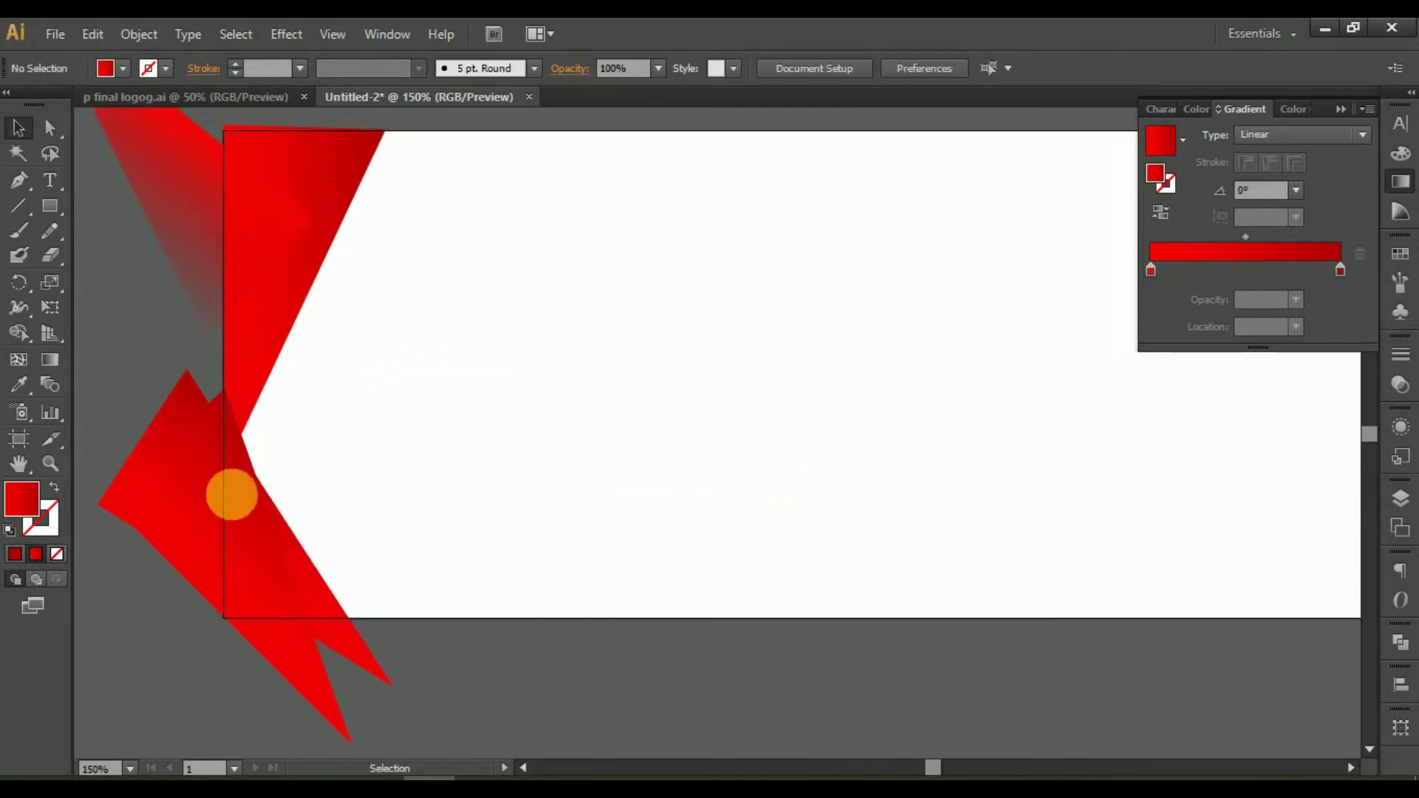
pyautogui.scroll(2, 240, 510)
pyautogui.moveTo(345, 589); pyautogui.dragTo(382, 602)
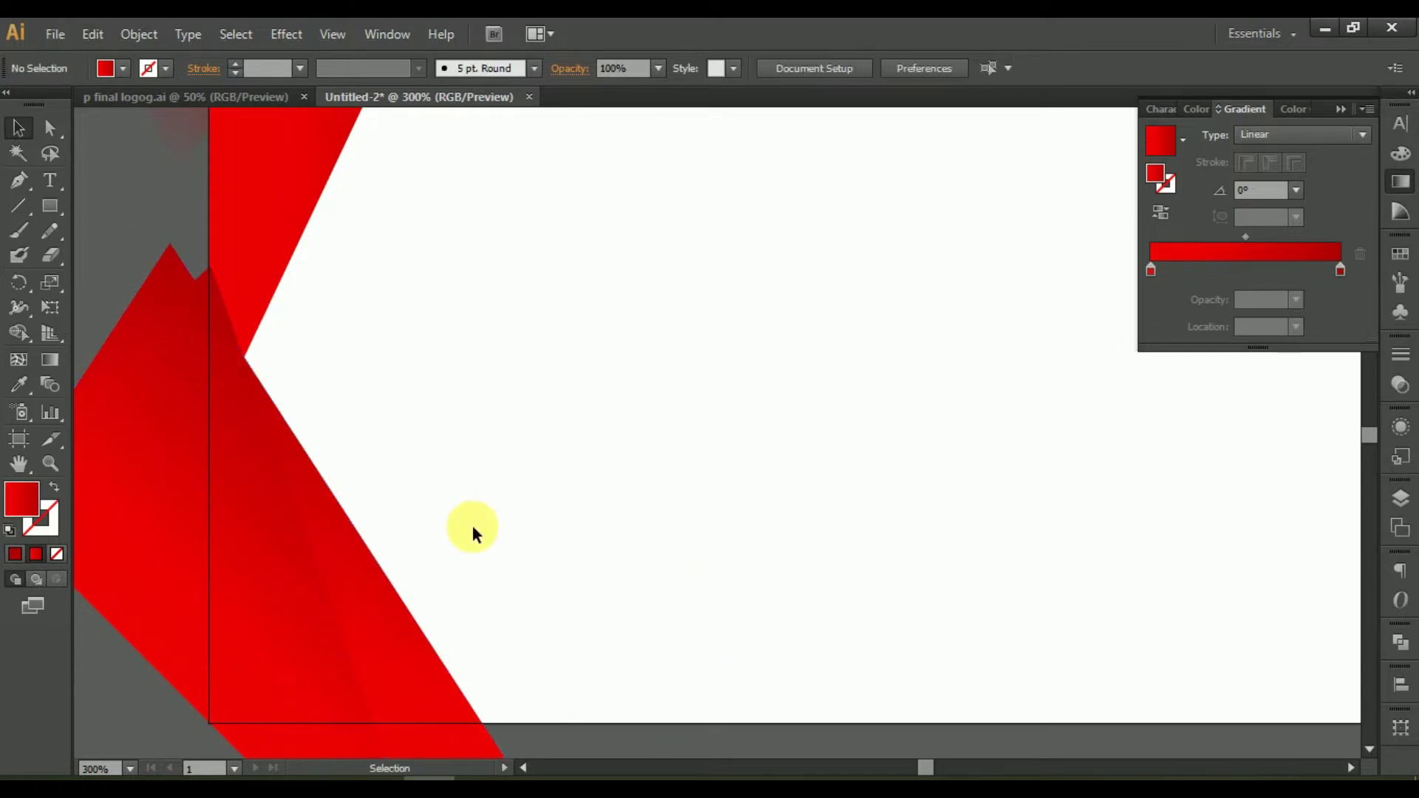
pyautogui.scroll(-2, 472, 526)
pyautogui.scroll(-1, 531, 688)
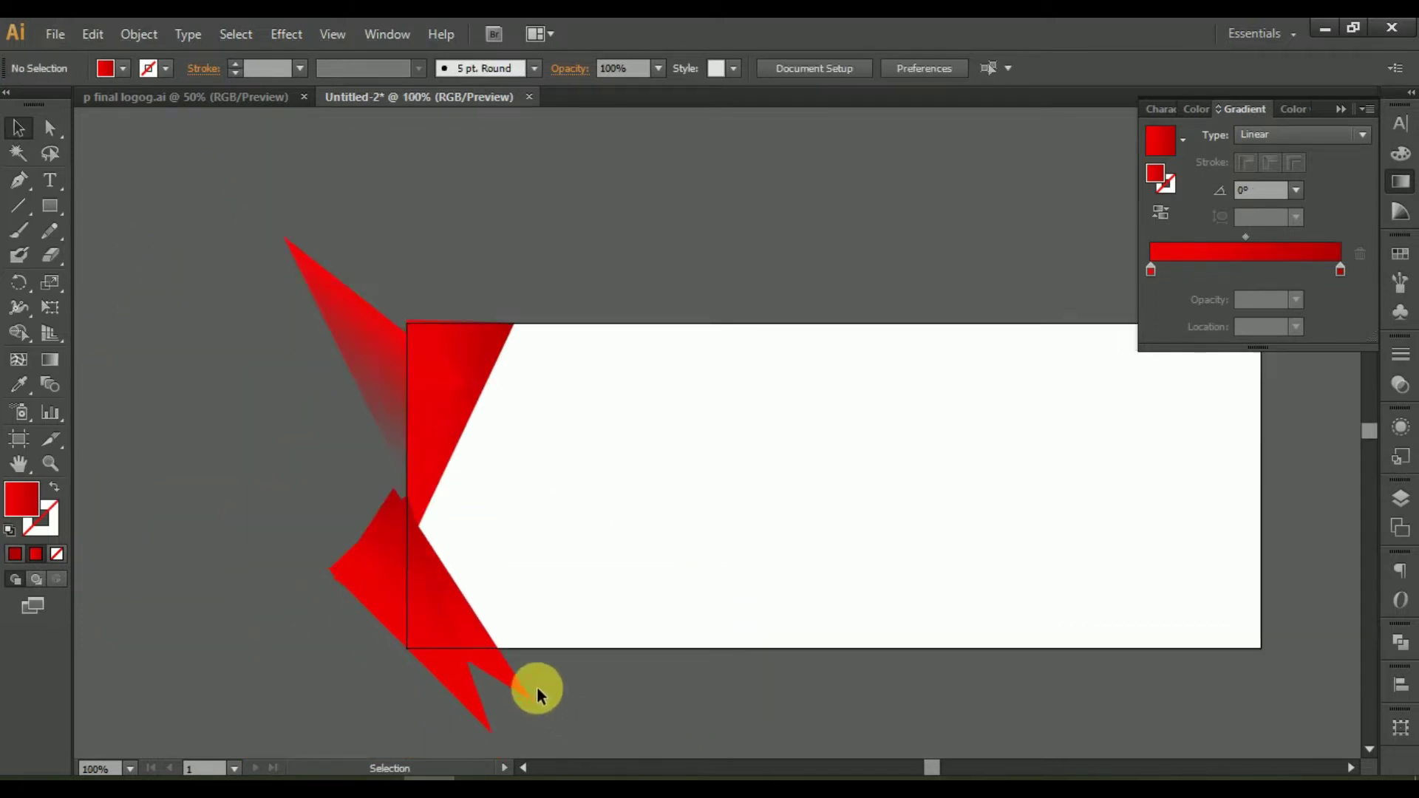
pyautogui.scroll(-2, 591, 668)
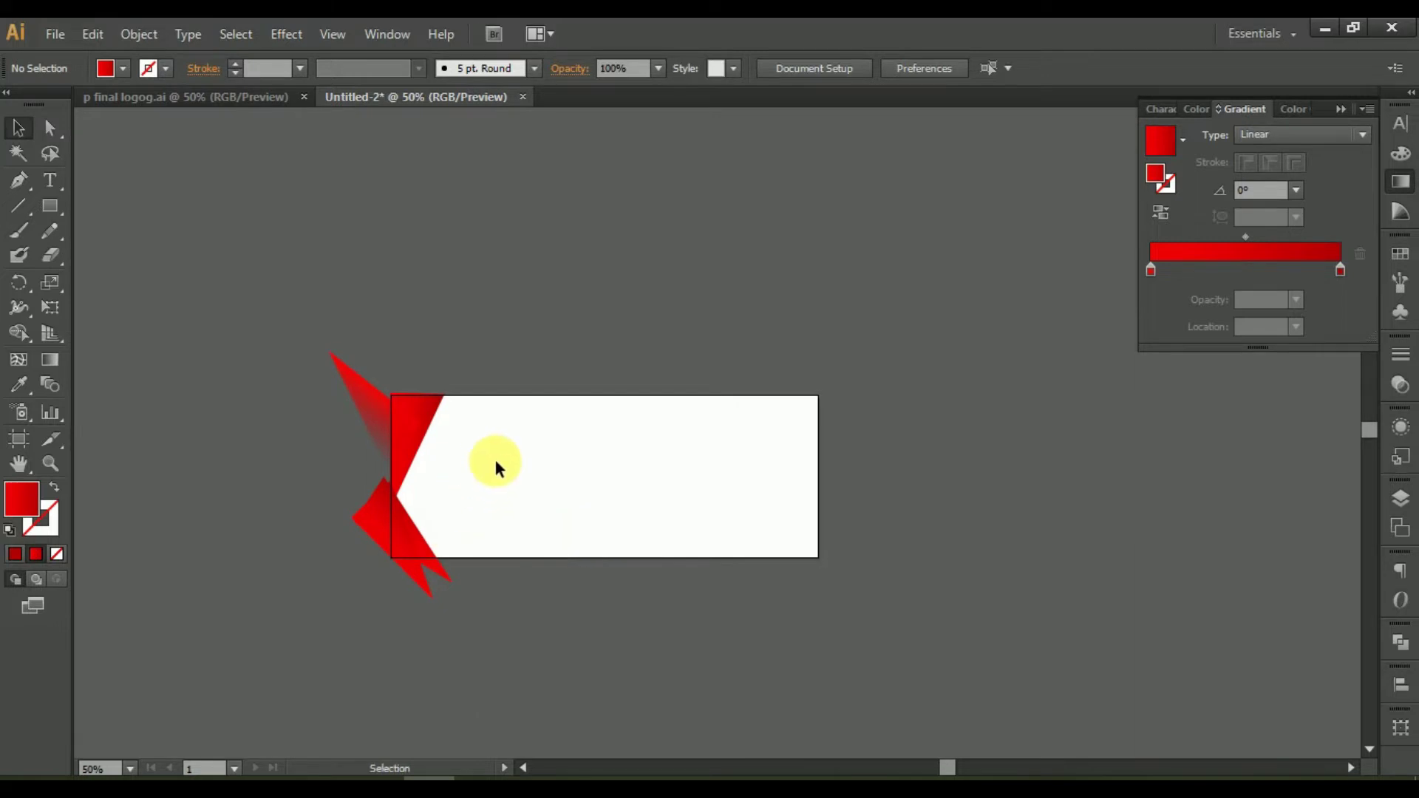
pyautogui.moveTo(518, 510); pyautogui.dragTo(394, 447)
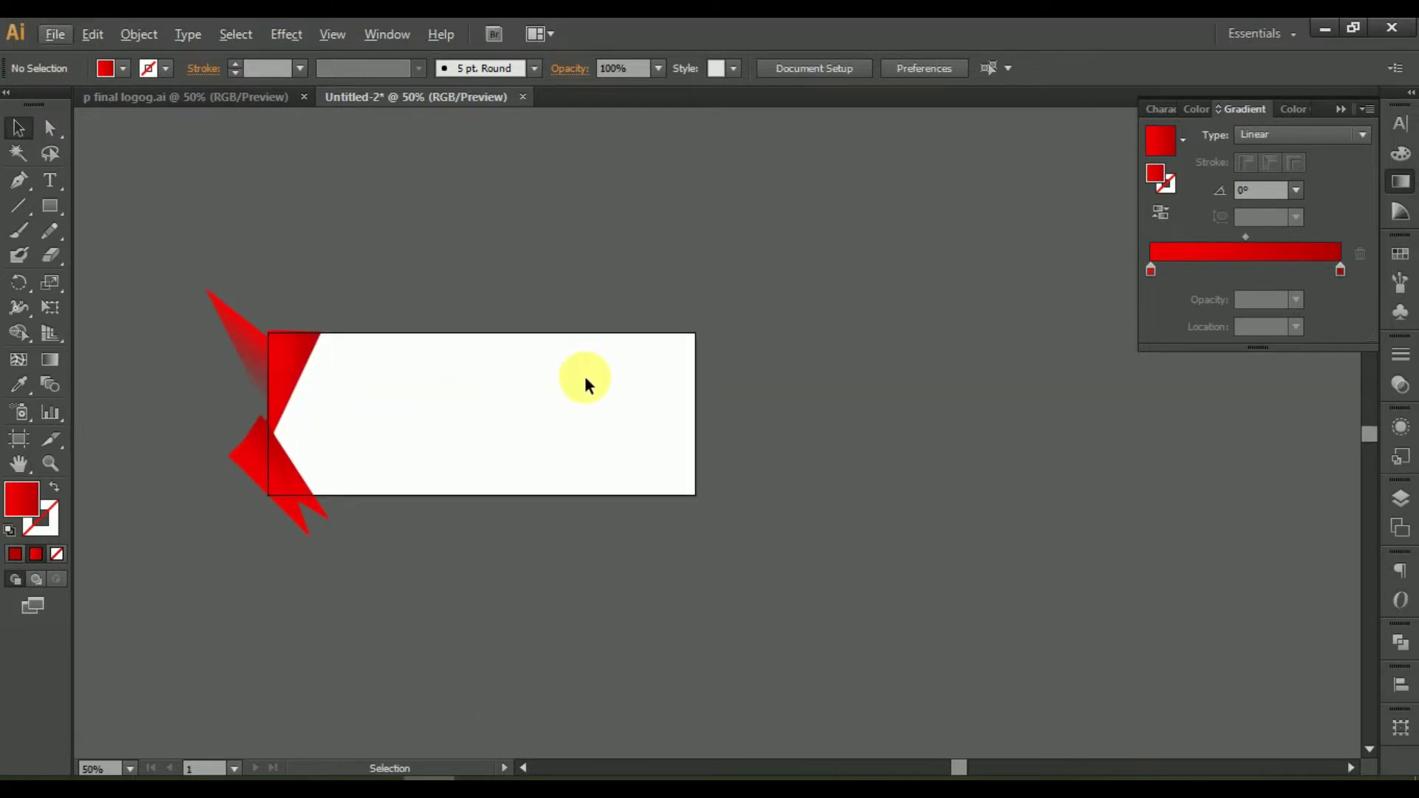
pyautogui.scroll(1, 585, 378)
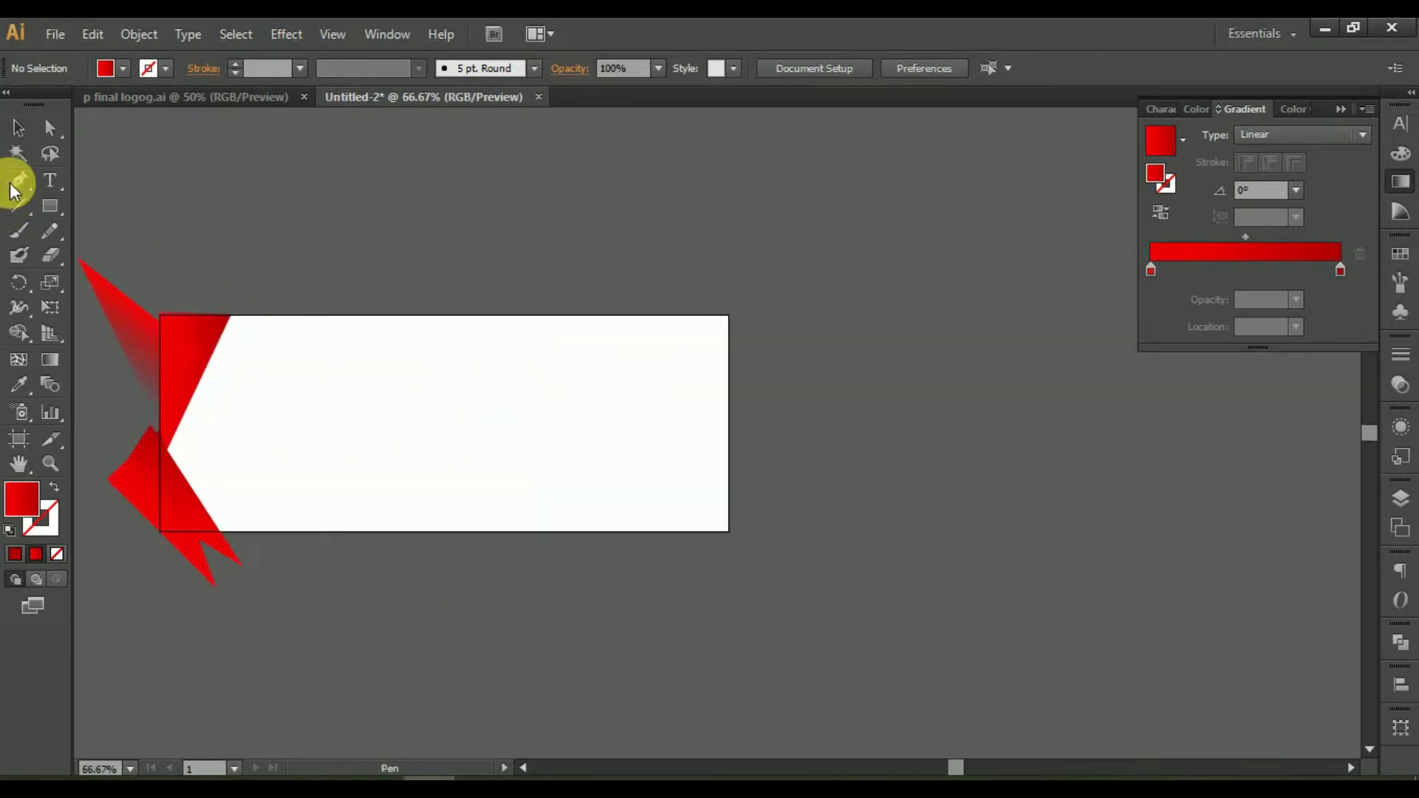
# Draw a closed polygon over the banner's right side with a notched left edge.
pyautogui.click(522, 297)
pyautogui.click(616, 406)
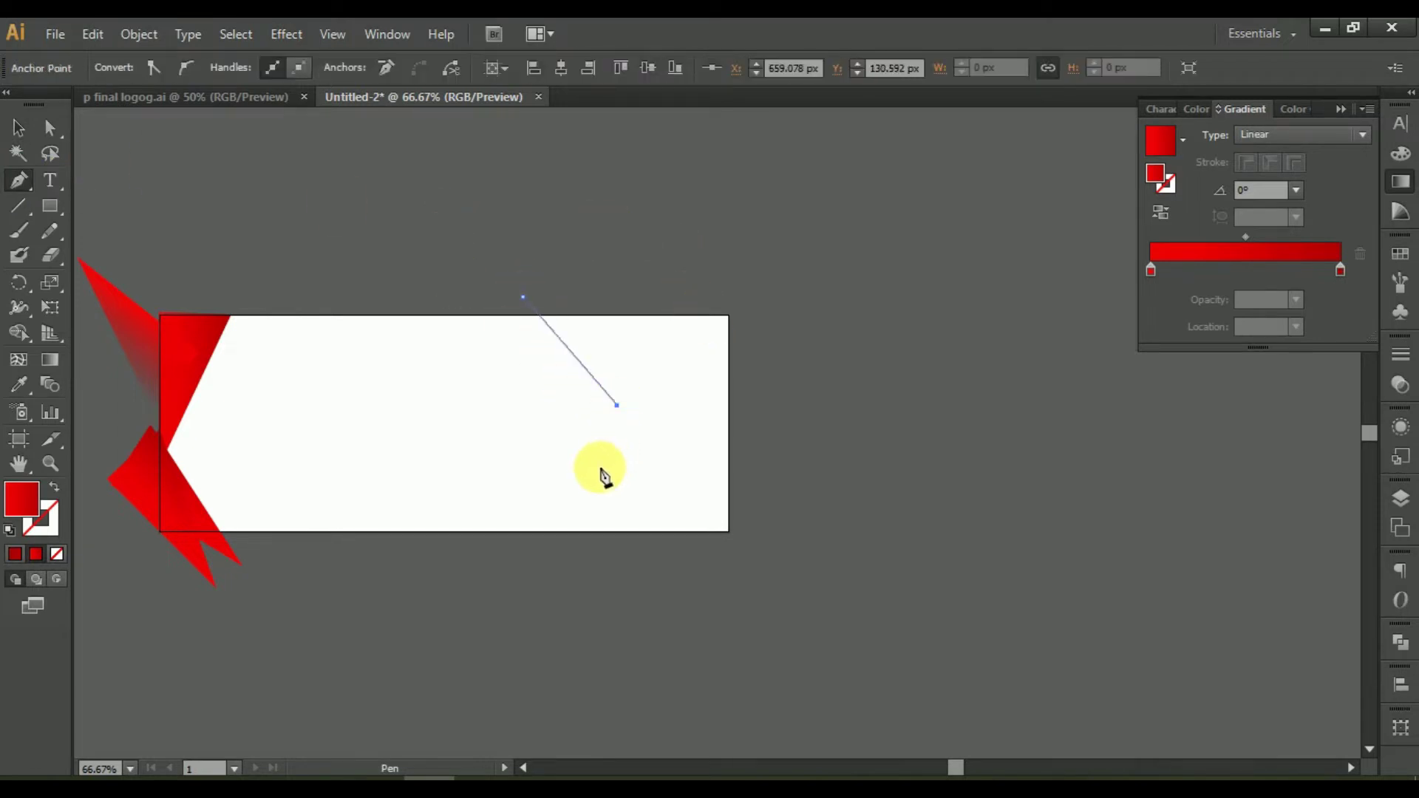
pyautogui.click(600, 466)
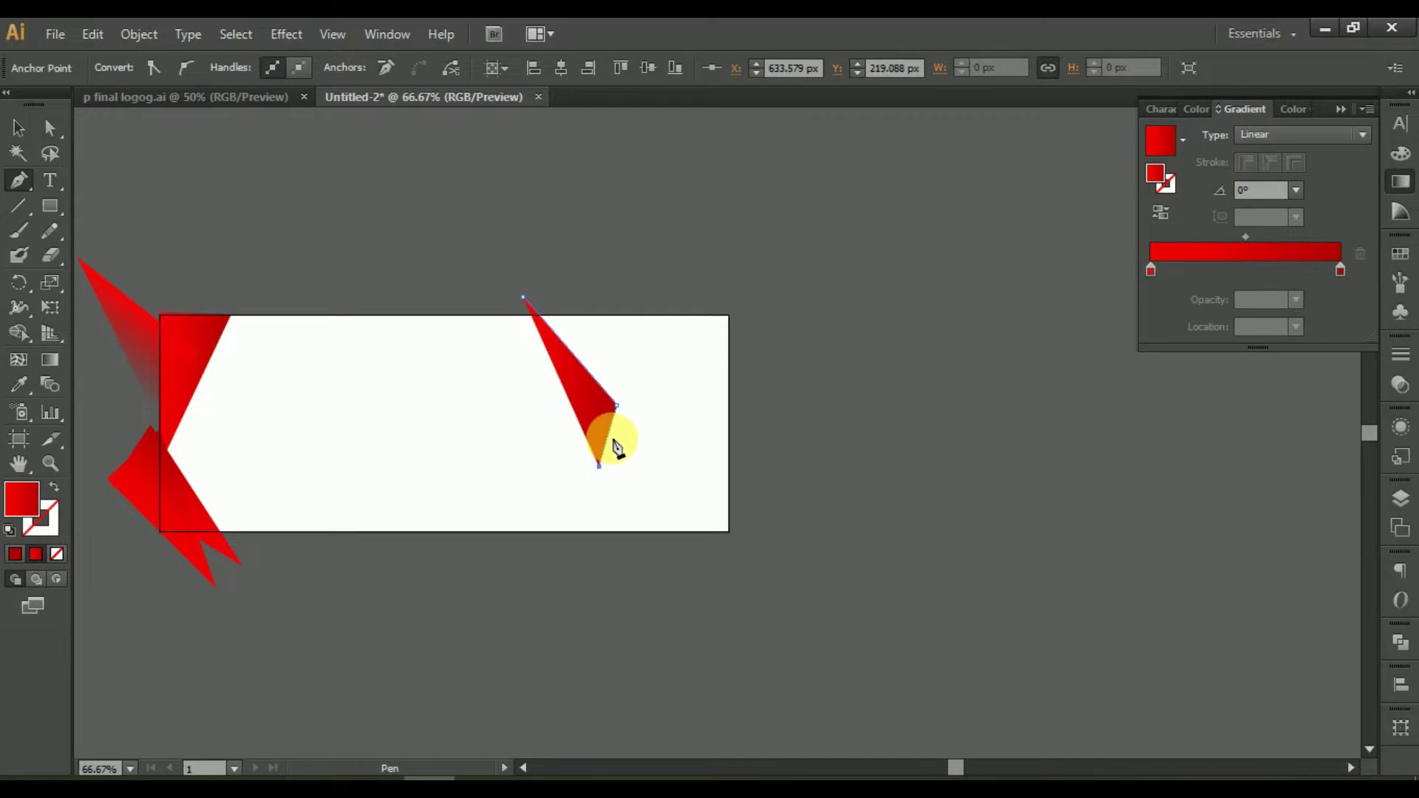
pyautogui.click(648, 509)
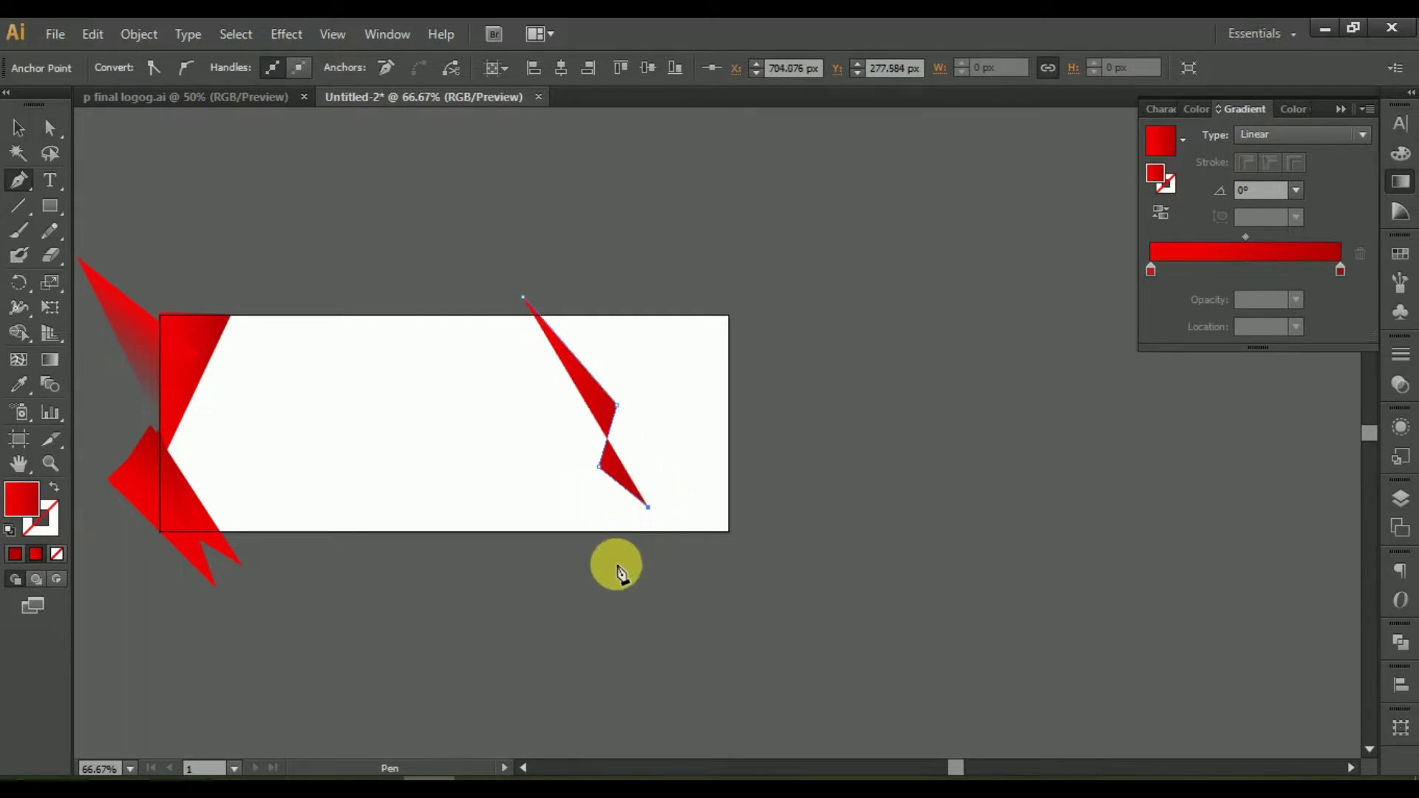
pyautogui.click(612, 567)
pyautogui.click(937, 603)
pyautogui.click(893, 236)
pyautogui.click(560, 219)
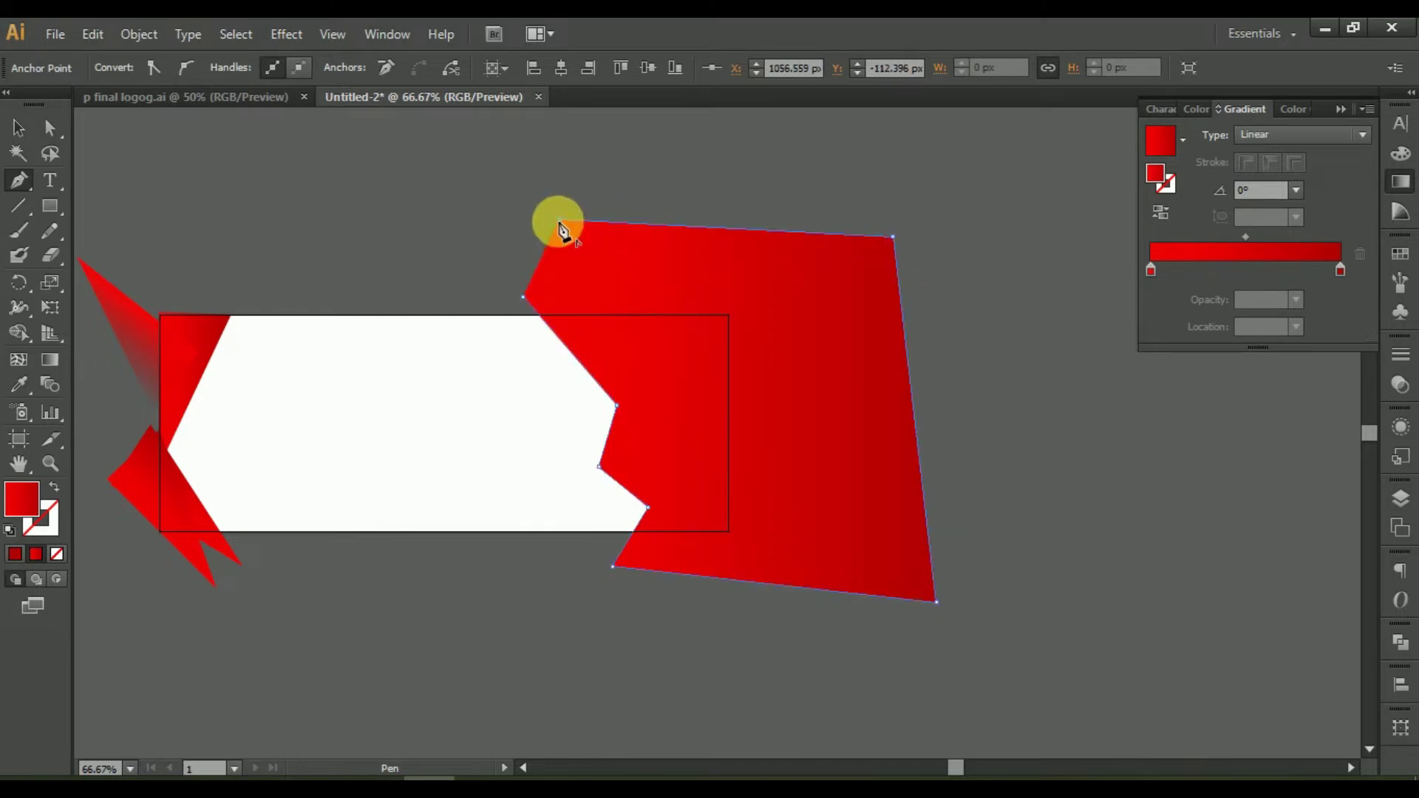
pyautogui.click(523, 297)
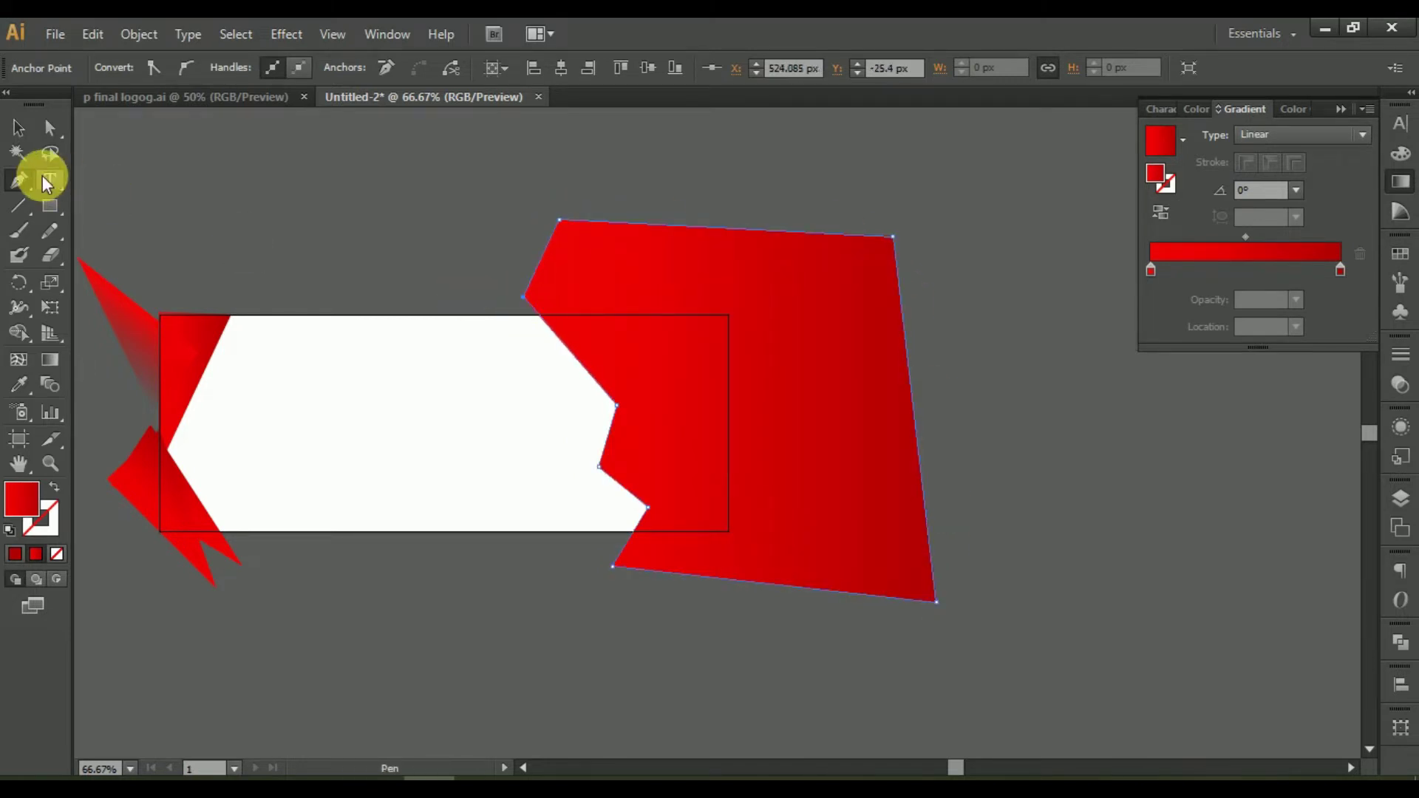
# Pull the shape's upper-left anchor point outward with the Direct Selection tool.
pyautogui.click(19, 127)
pyautogui.scroll(2, 367, 255)
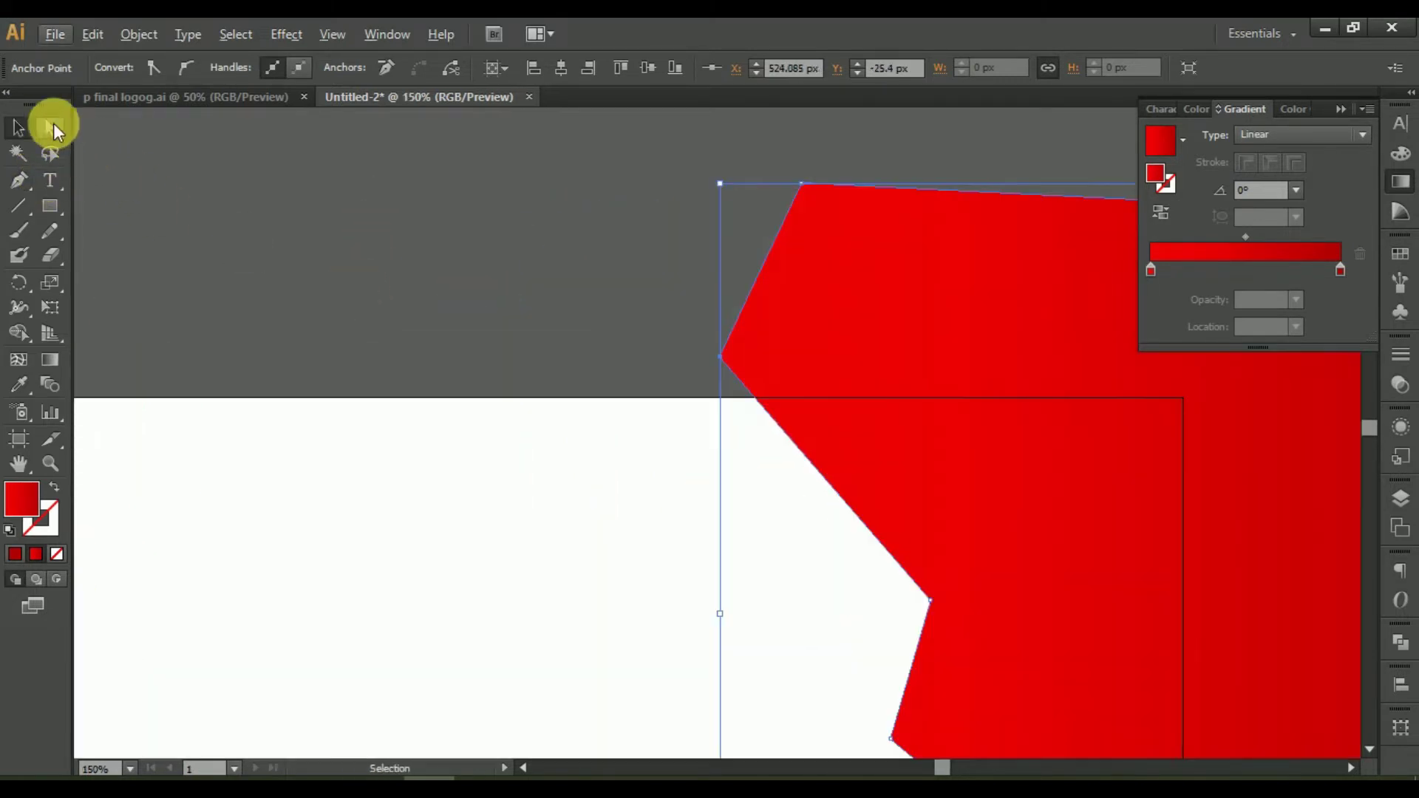
pyautogui.click(51, 127)
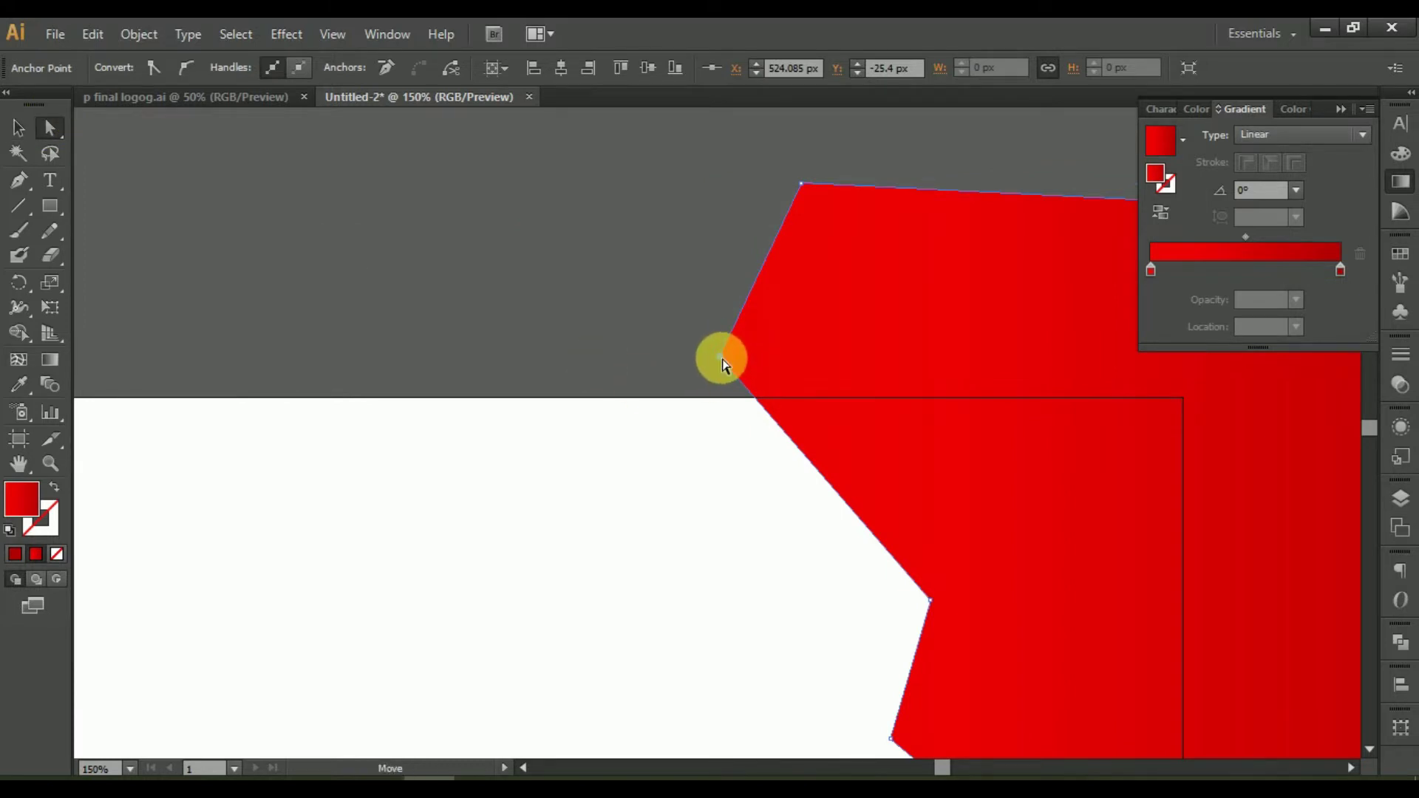
pyautogui.moveTo(722, 362); pyautogui.dragTo(507, 356)
pyautogui.click(468, 358)
# Shift the large red shape slightly left and adjust the view.
pyautogui.scroll(-2, 480, 399)
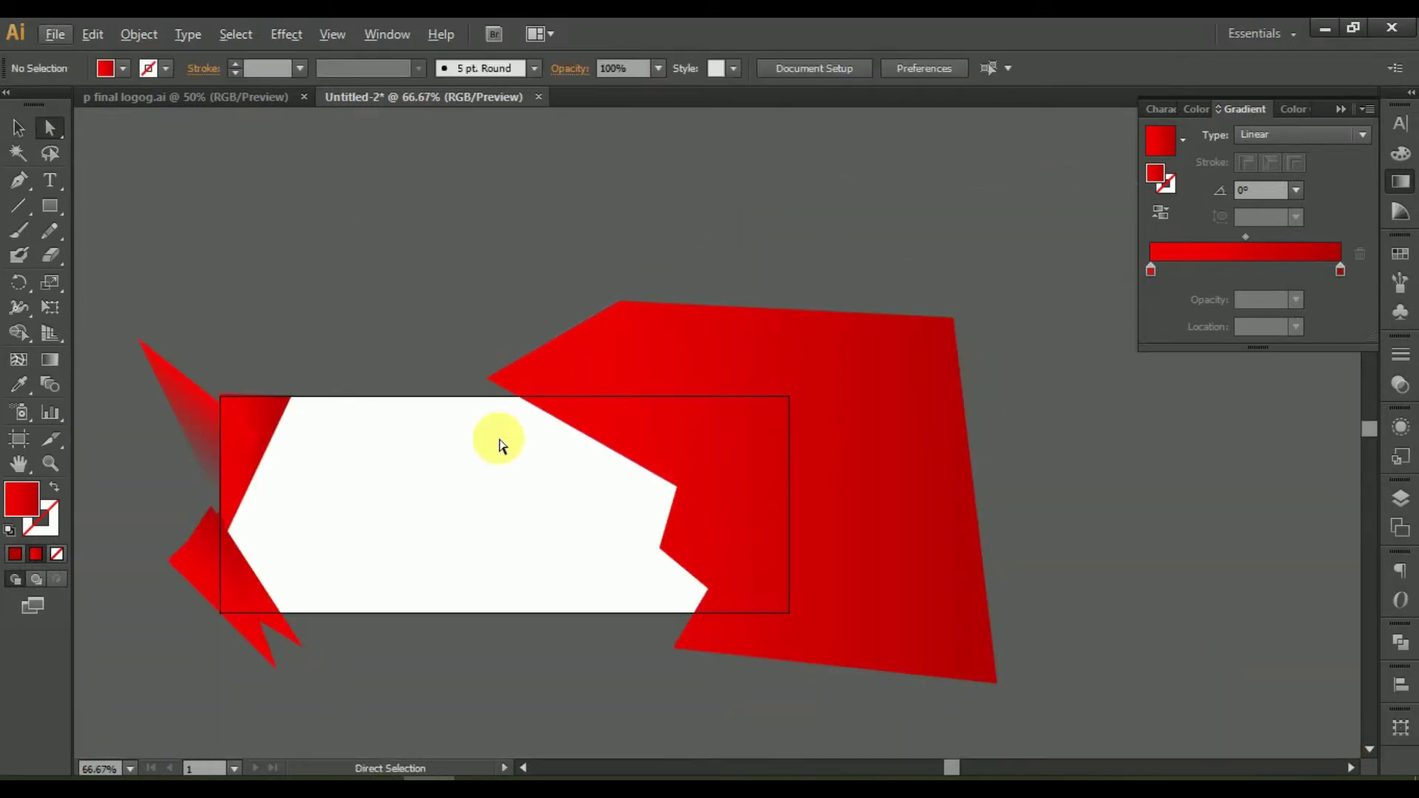
pyautogui.hscroll(-3, 769, 415)
pyautogui.click(846, 402)
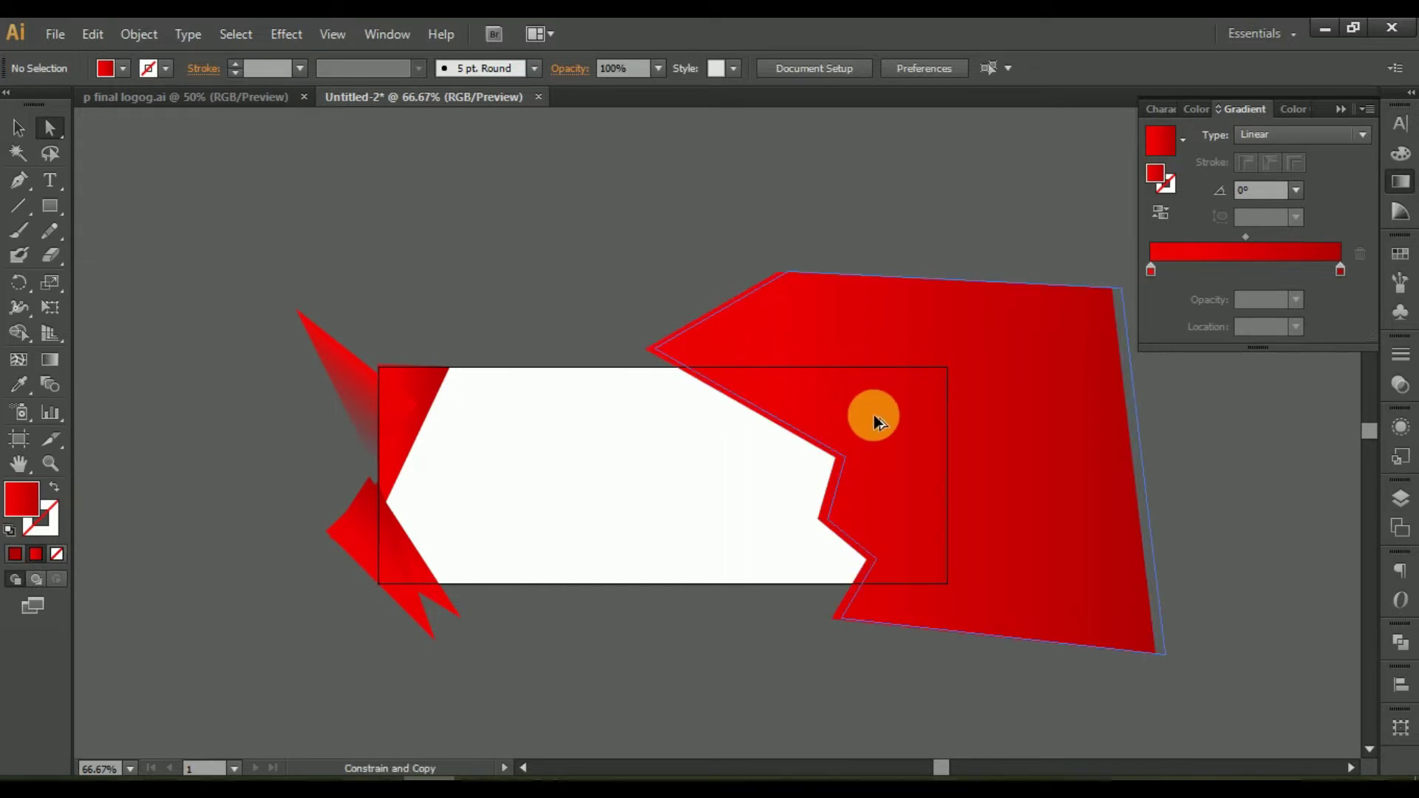
pyautogui.moveTo(874, 415); pyautogui.dragTo(870, 419)
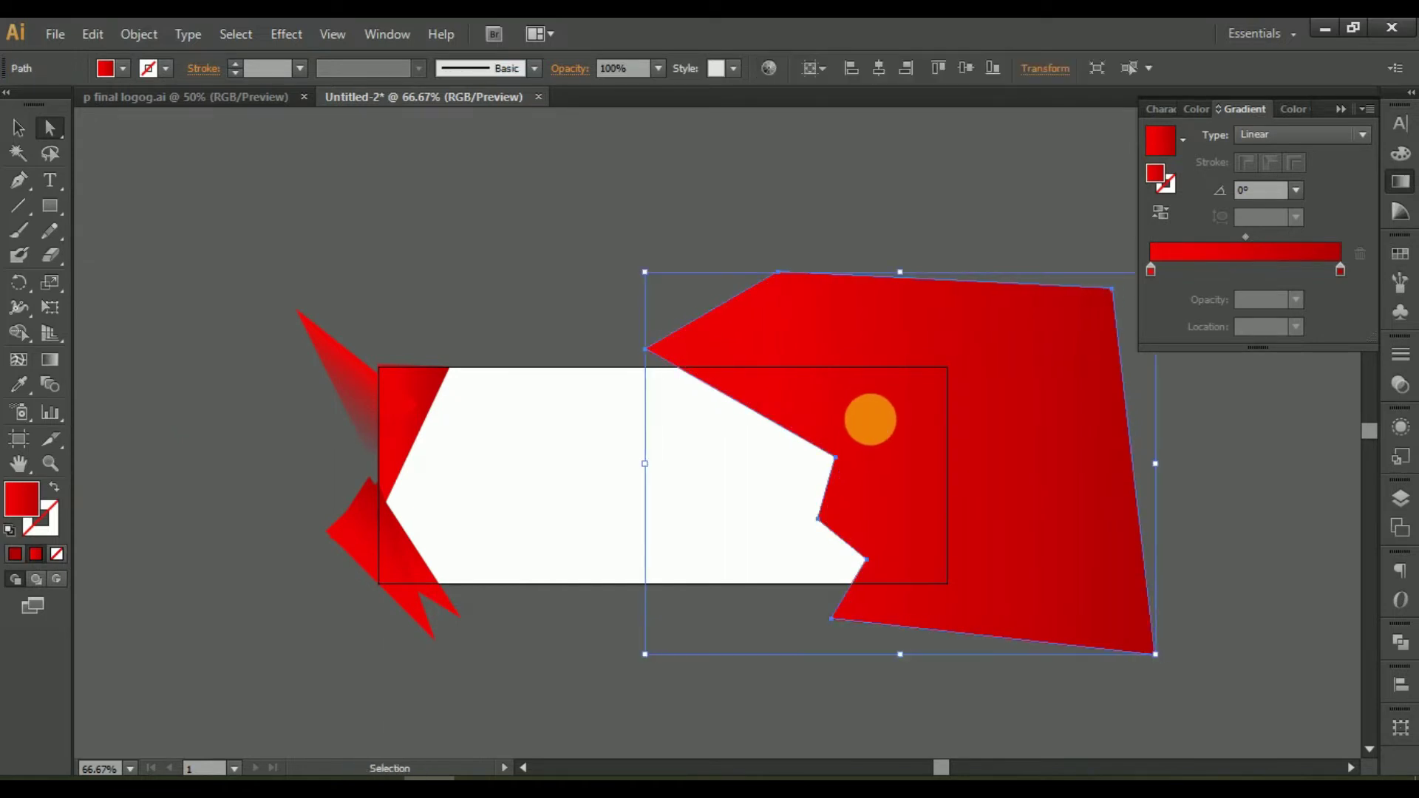
pyautogui.click(823, 260)
pyautogui.scroll(3, 732, 447)
pyautogui.scroll(-2, 738, 446)
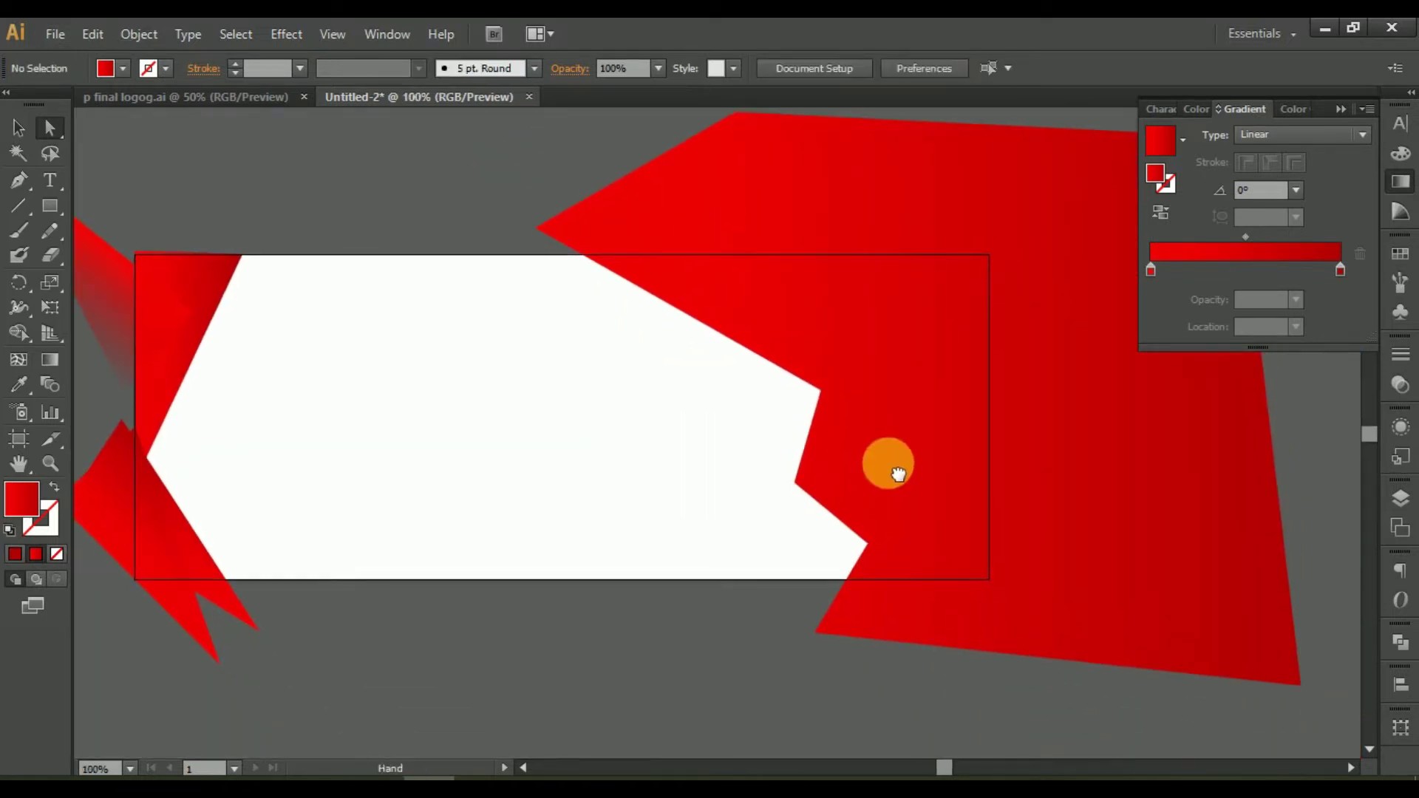
pyautogui.moveTo(898, 473); pyautogui.dragTo(827, 512)
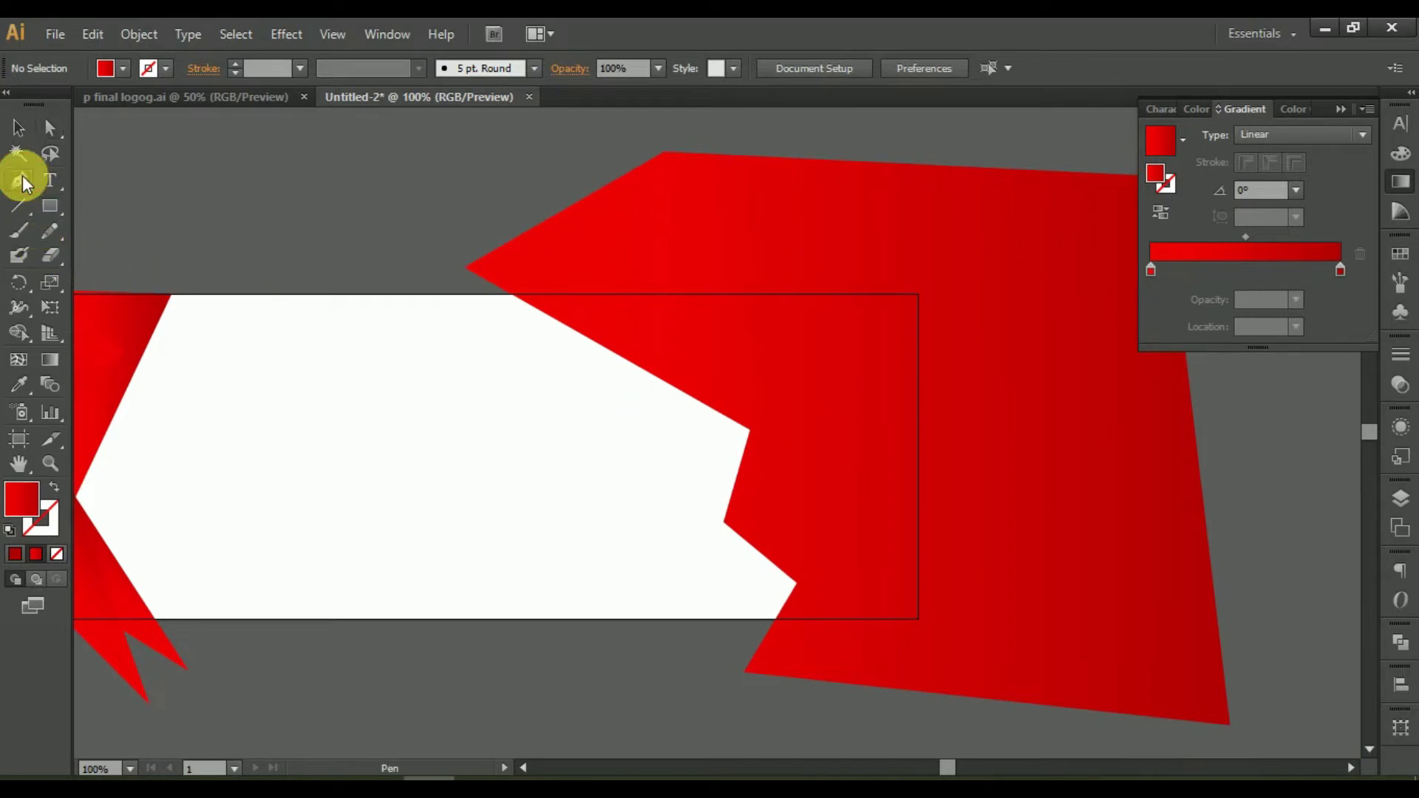
# Draw two cutting lines from the white shape's notch corners across the red shape.
pyautogui.scroll(1, 786, 482)
pyautogui.click(636, 481)
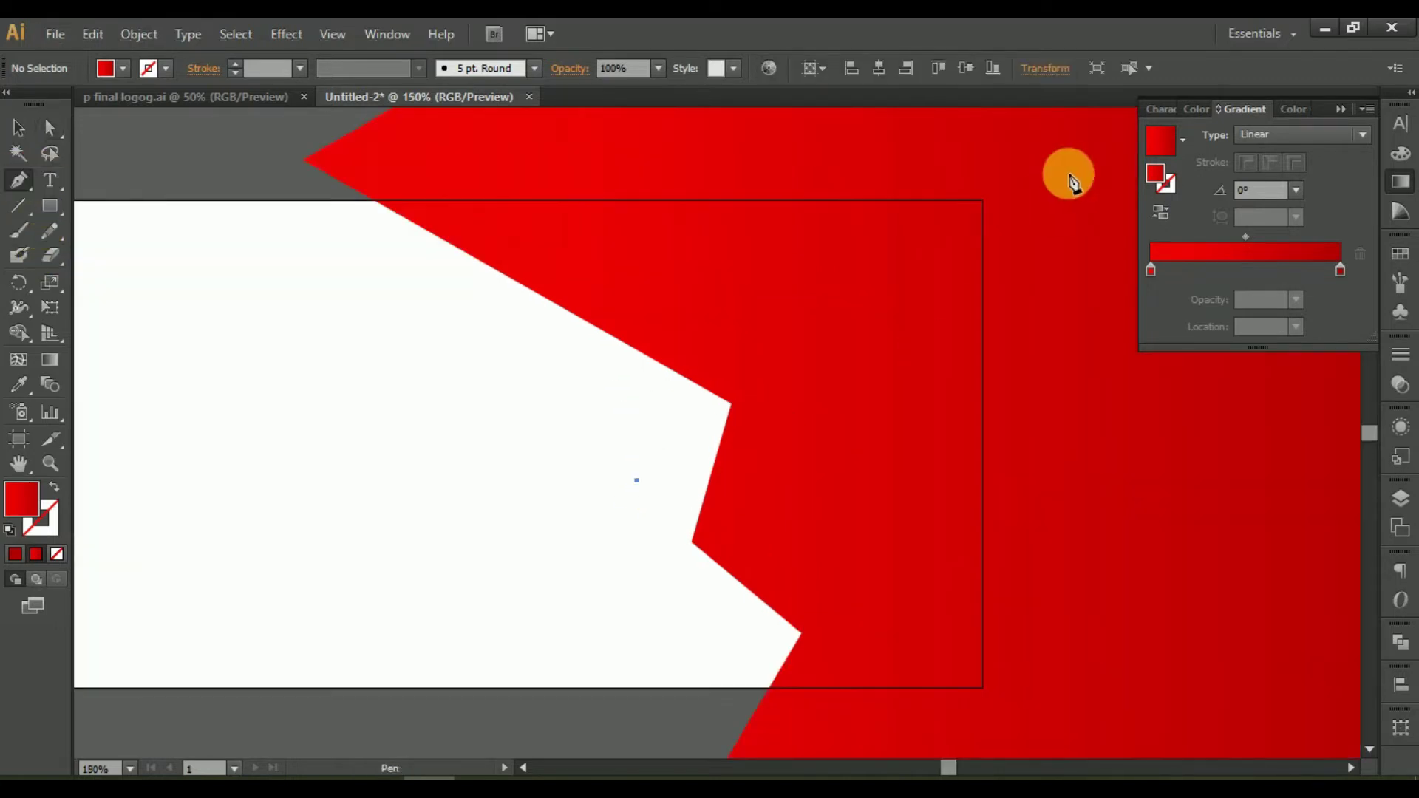
pyautogui.click(1037, 148)
pyautogui.scroll(-2, 605, 628)
pyautogui.scroll(-1, 579, 563)
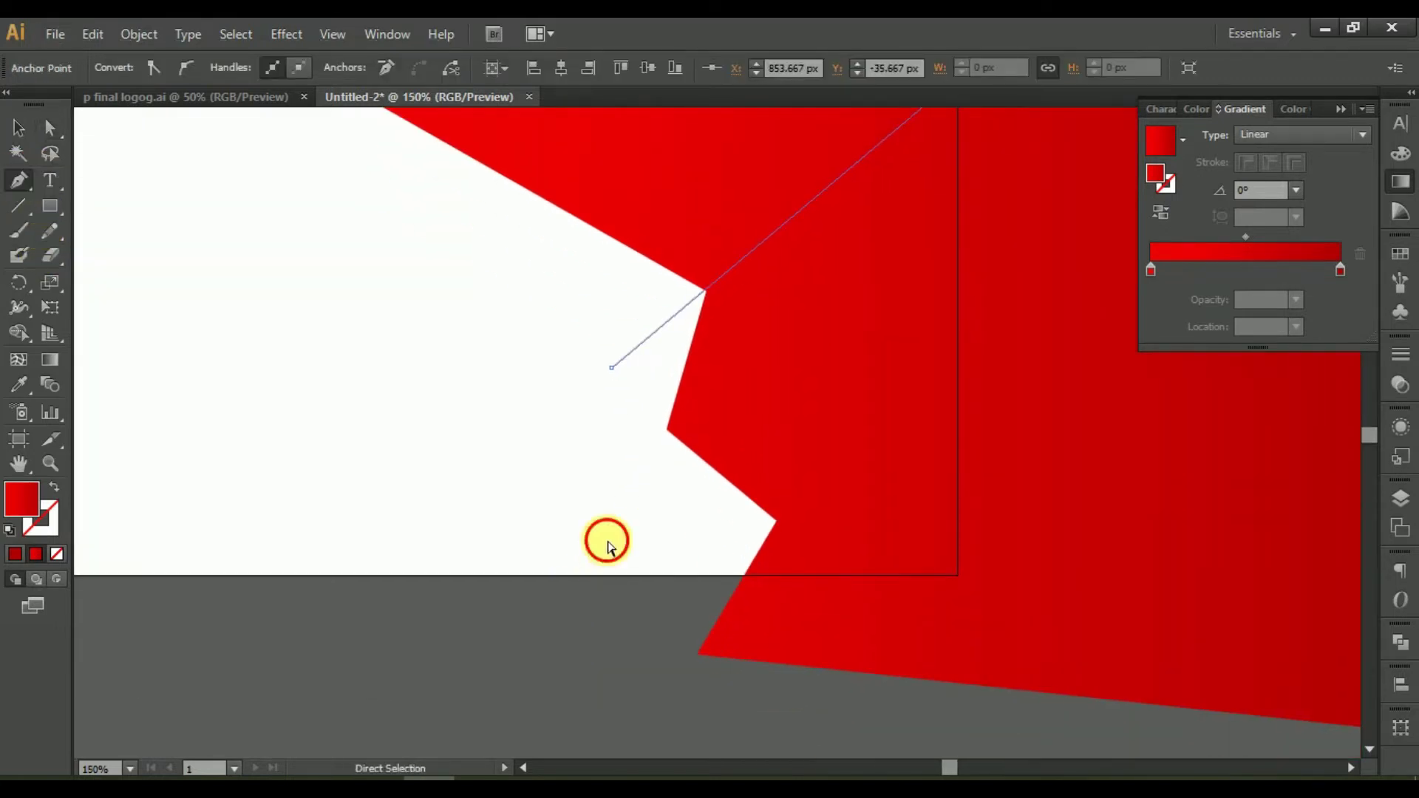
pyautogui.keyDown('ctrl'); pyautogui.click(608, 547); pyautogui.keyUp('ctrl')
pyautogui.click(716, 561)
pyautogui.click(1123, 409)
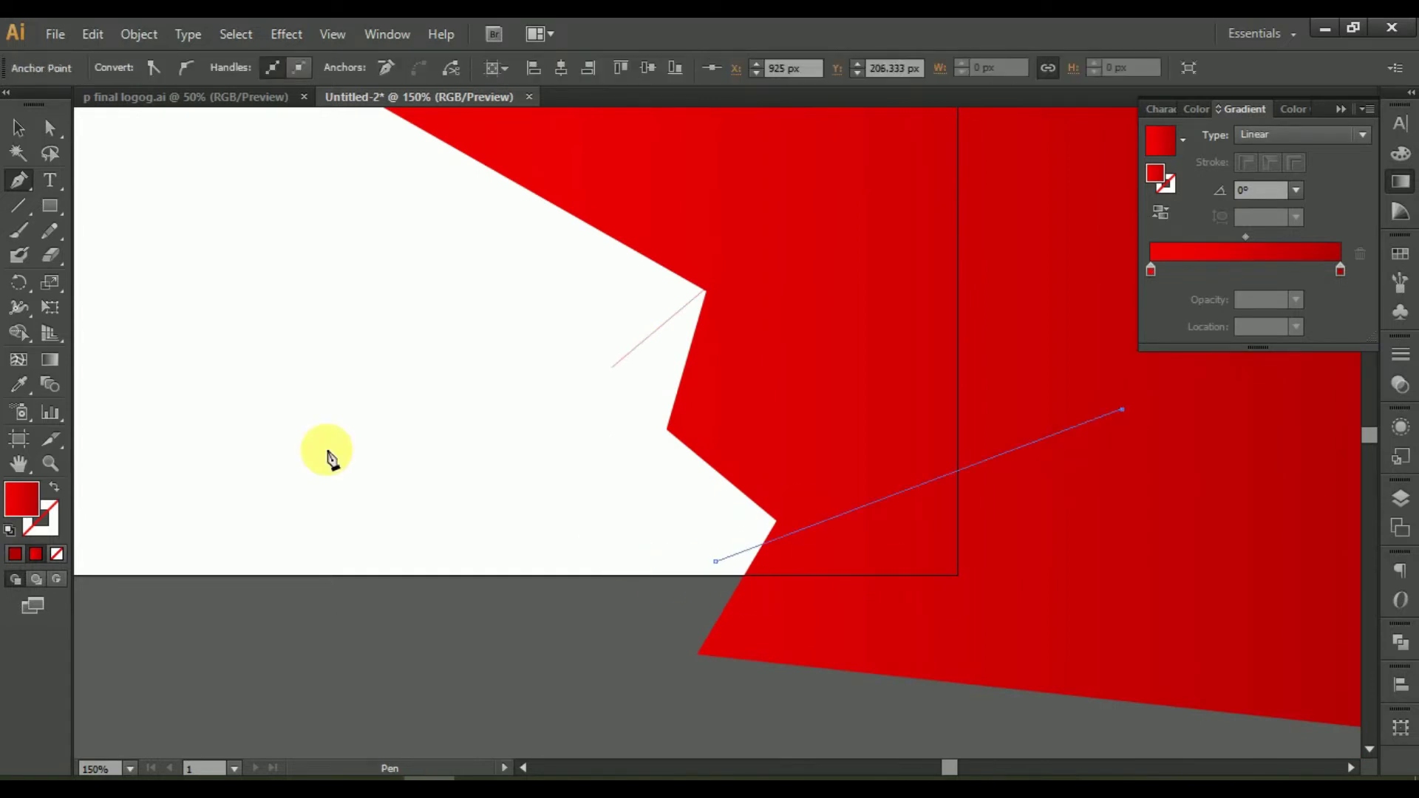
# Snap the first line's end to the notch corner and extend it past the red edge.
pyautogui.scroll(2, 327, 459)
pyautogui.click(22, 131)
pyautogui.click(551, 447)
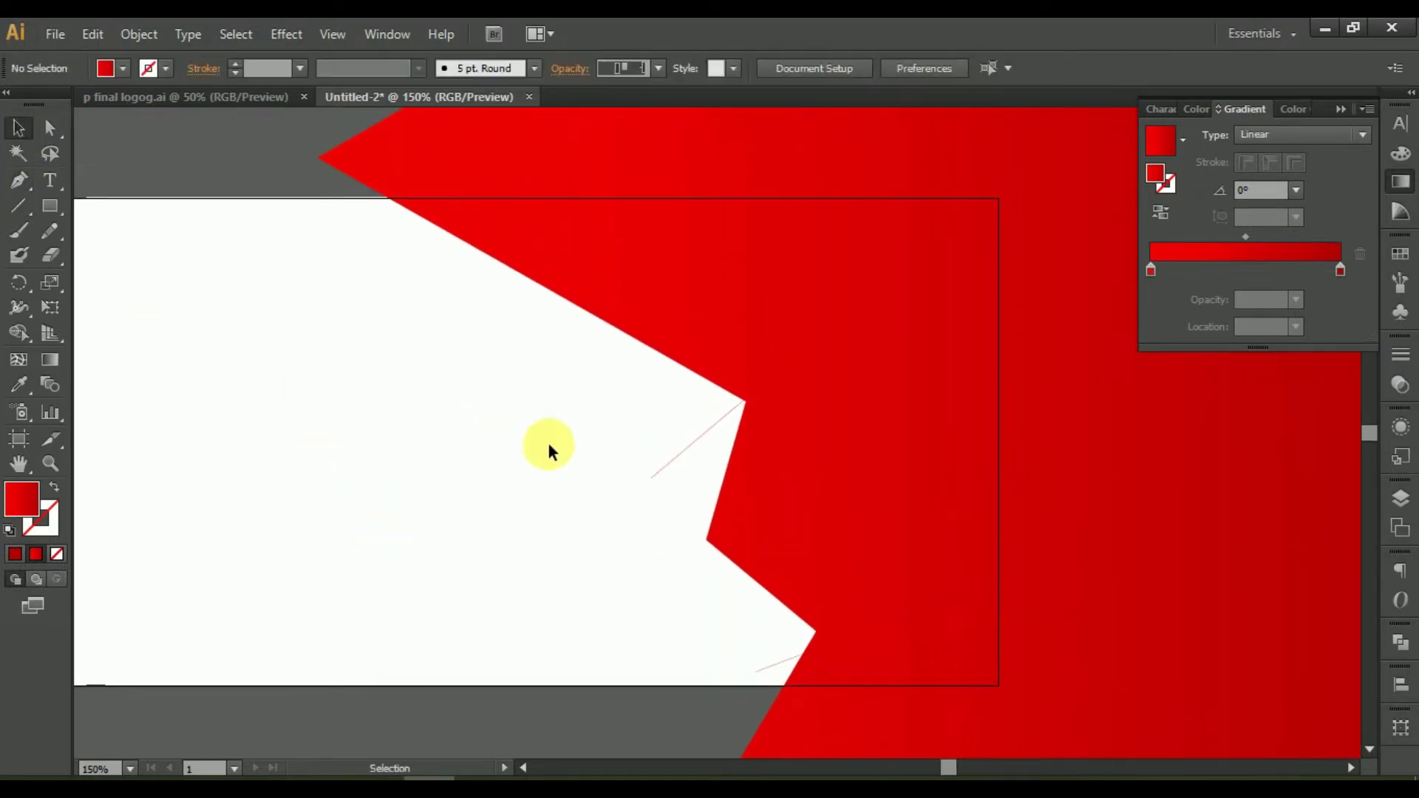
pyautogui.scroll(2, 656, 635)
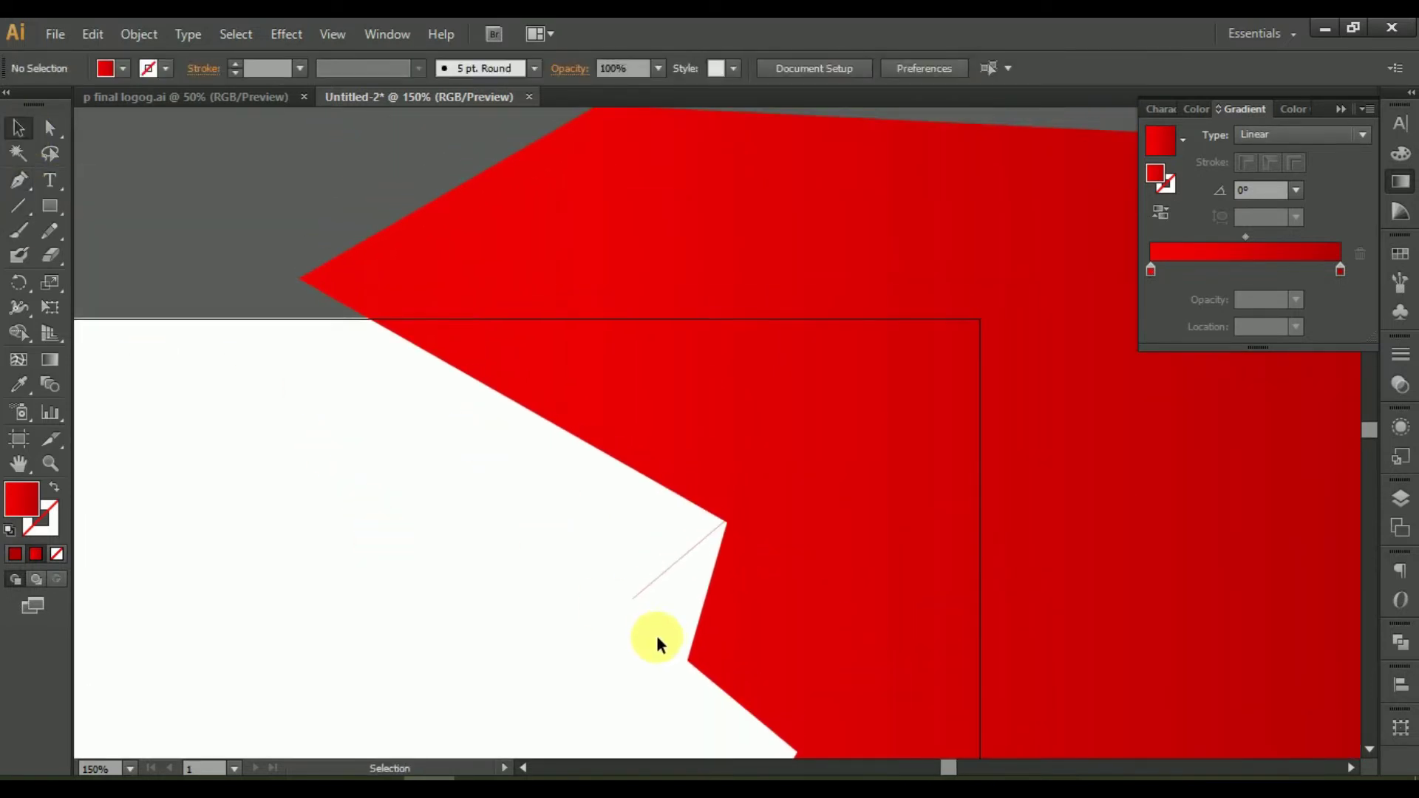
pyautogui.click(49, 129)
pyautogui.moveTo(635, 598); pyautogui.dragTo(733, 525)
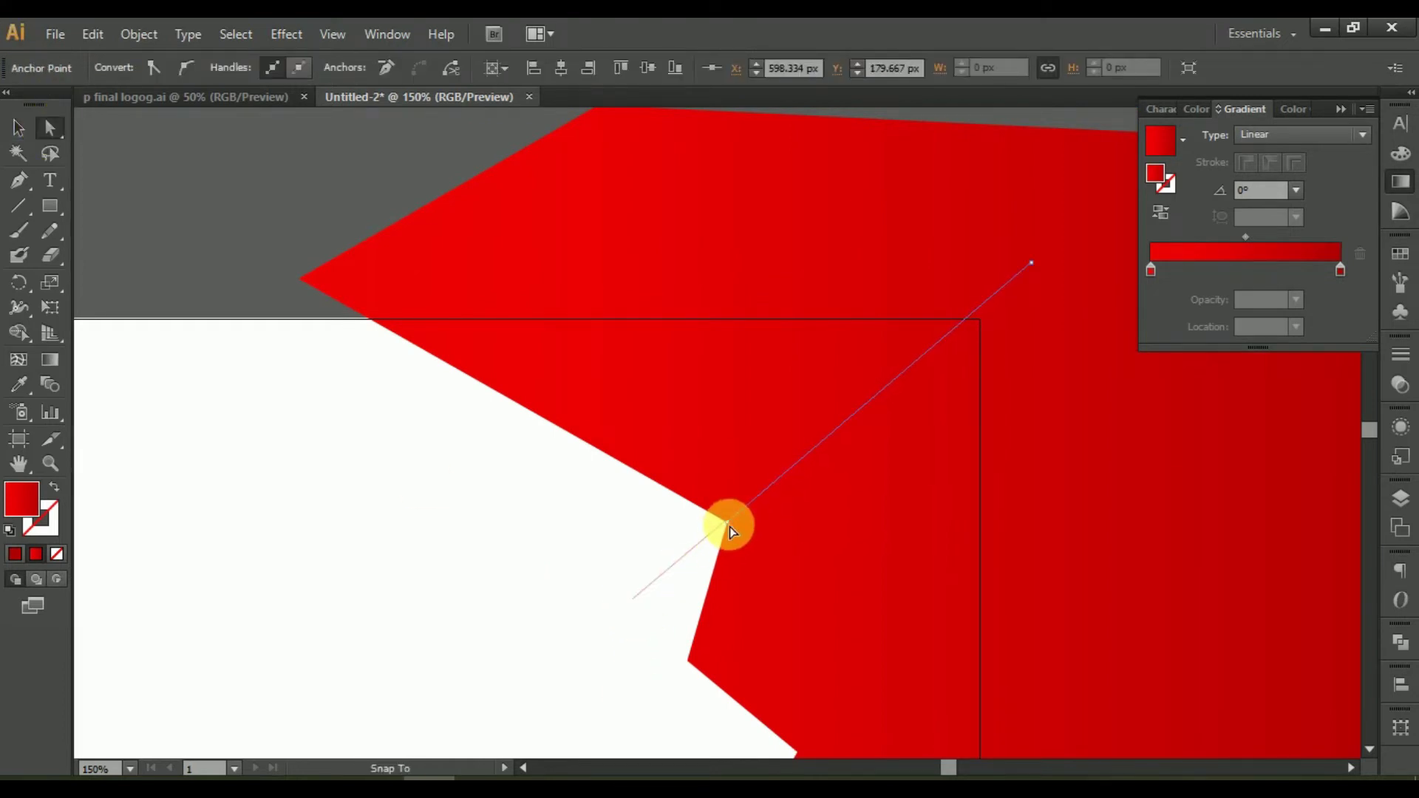
pyautogui.moveTo(776, 469); pyautogui.dragTo(628, 624)
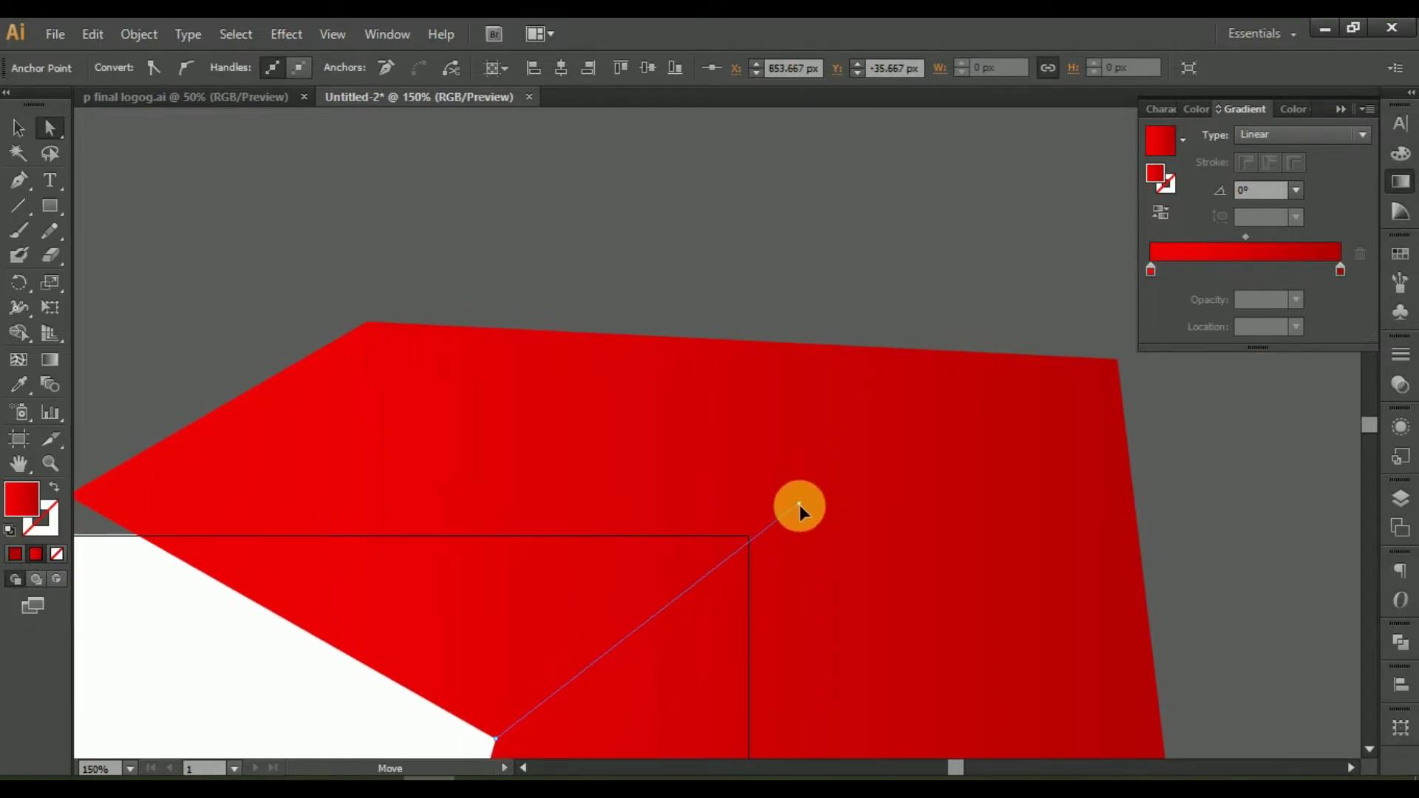
pyautogui.moveTo(800, 497); pyautogui.dragTo(791, 503)
pyautogui.scroll(-2, 795, 538)
pyautogui.moveTo(795, 572)
pyautogui.mouseDown()
pyautogui.moveTo(764, 554)
pyautogui.moveTo(864, 429)
pyautogui.mouseUp()
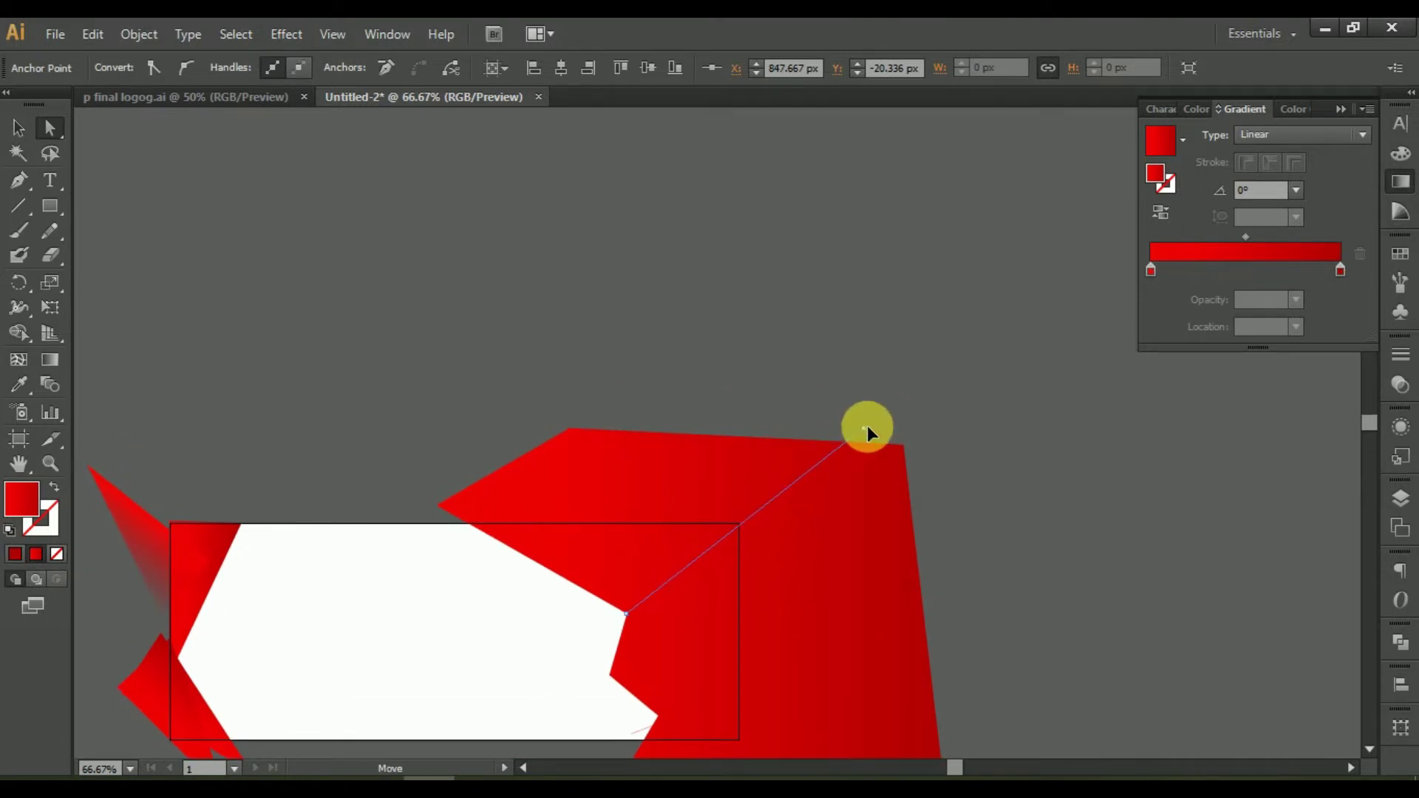
# Snap the second line to the lower notch corner and extend it past the red shape's right edge.
pyautogui.scroll(-3, 813, 591)
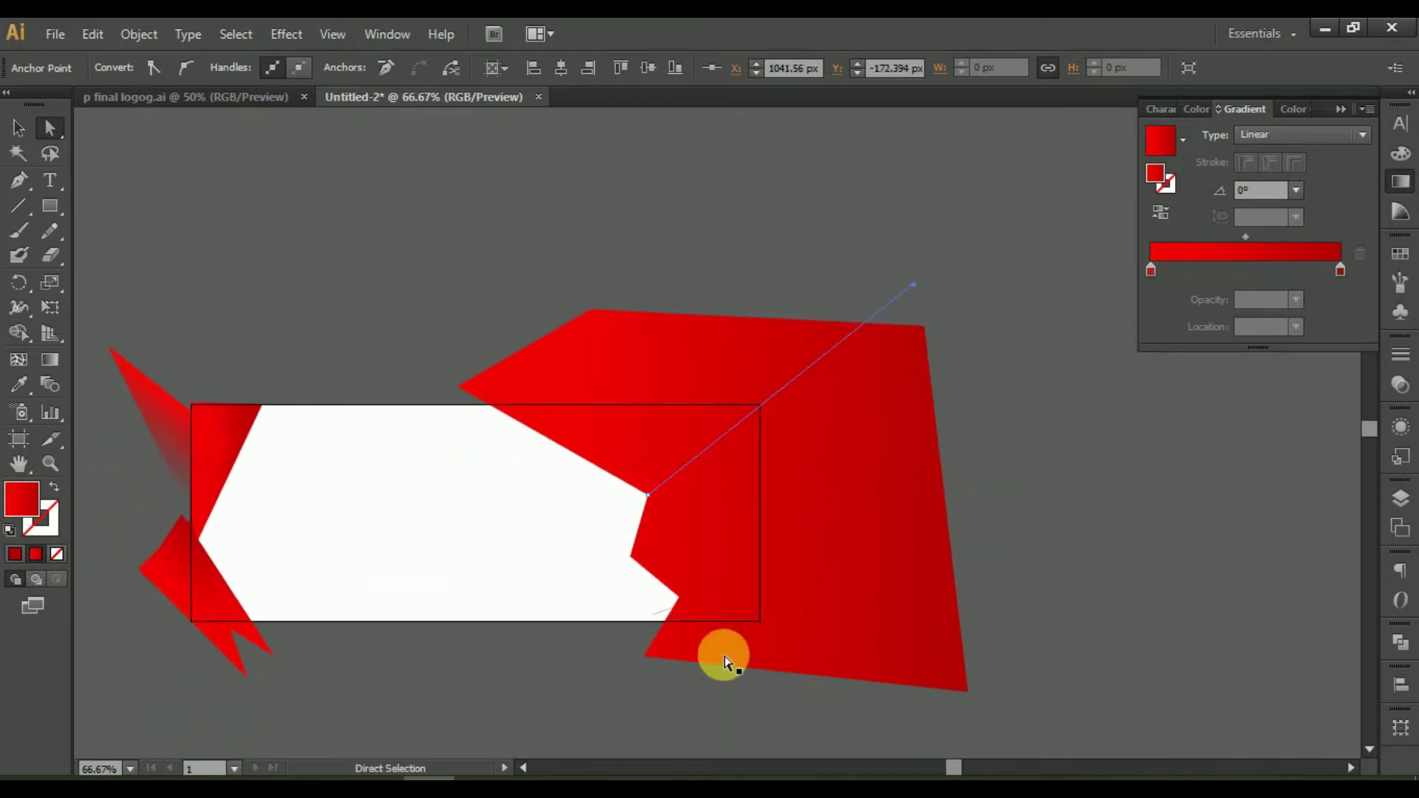
pyautogui.click(651, 615)
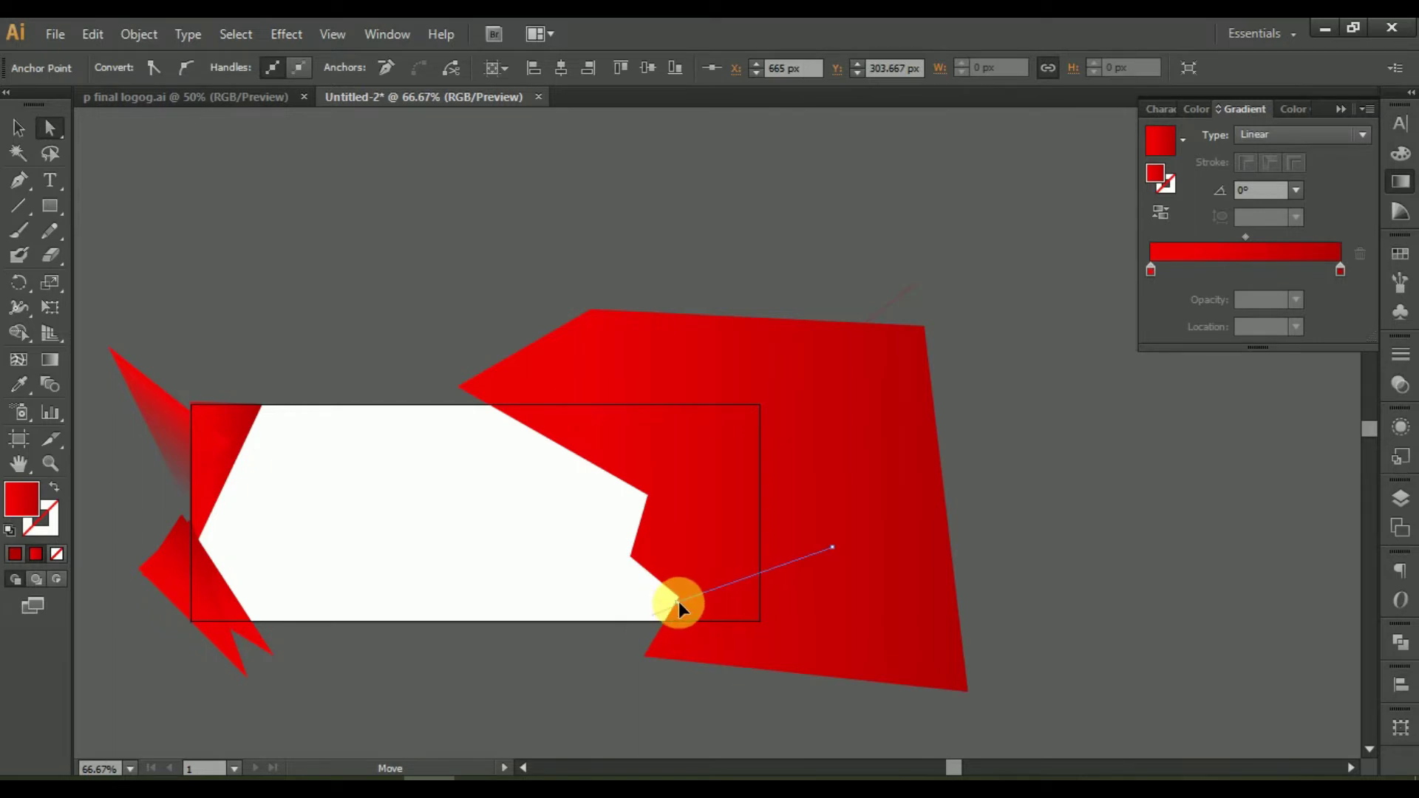
pyautogui.moveTo(682, 602); pyautogui.dragTo(678, 597)
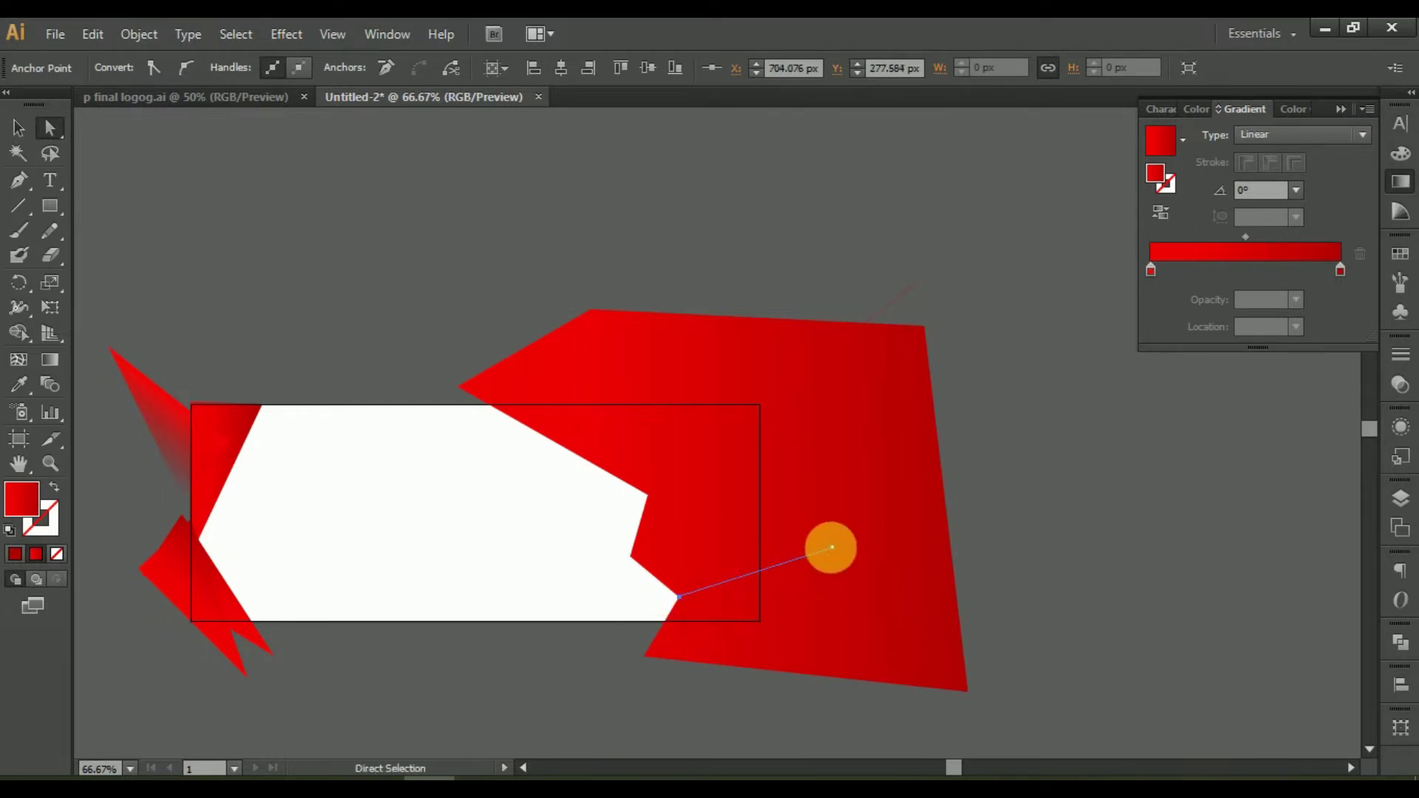
pyautogui.moveTo(834, 548); pyautogui.dragTo(925, 451)
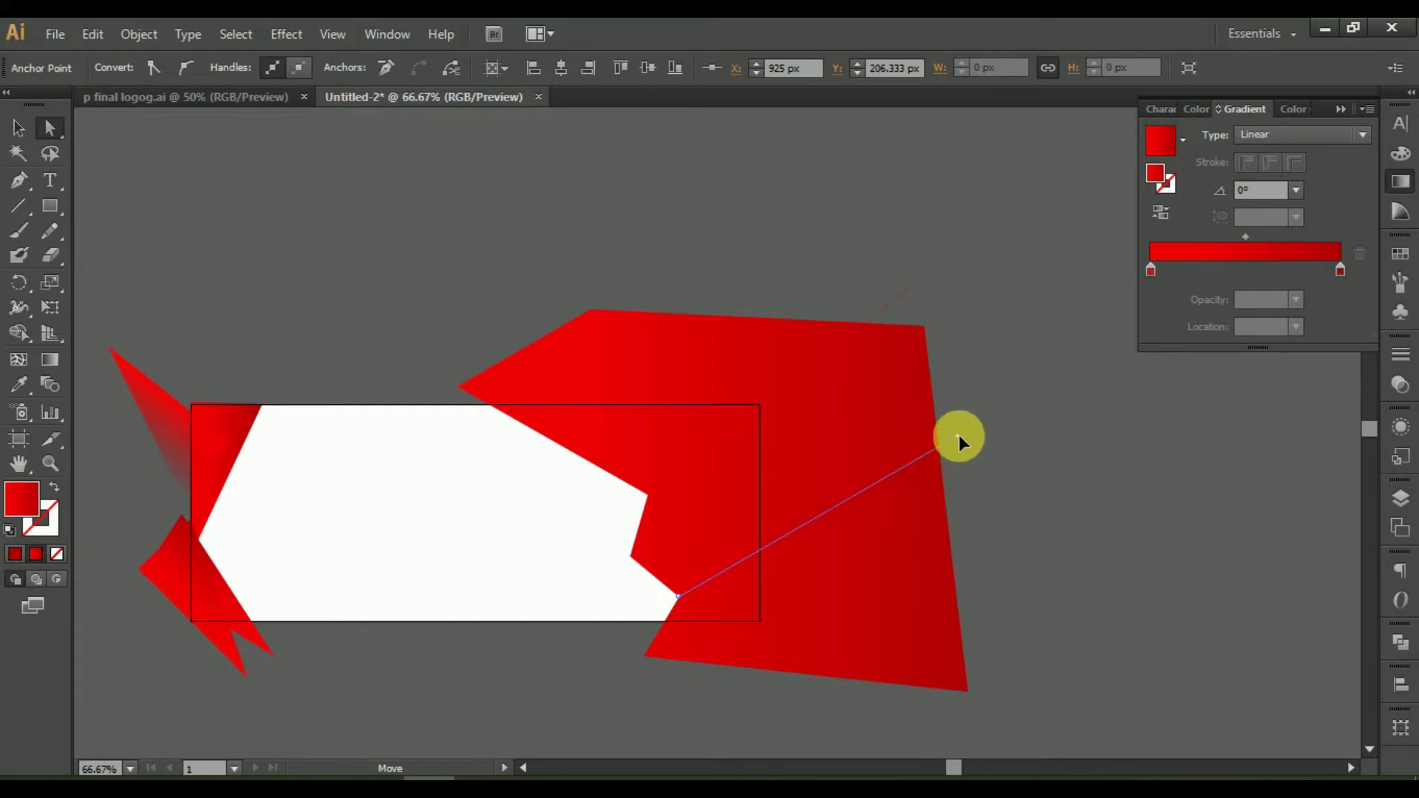
pyautogui.click(1028, 580)
pyautogui.moveTo(1028, 580); pyautogui.dragTo(1021, 521)
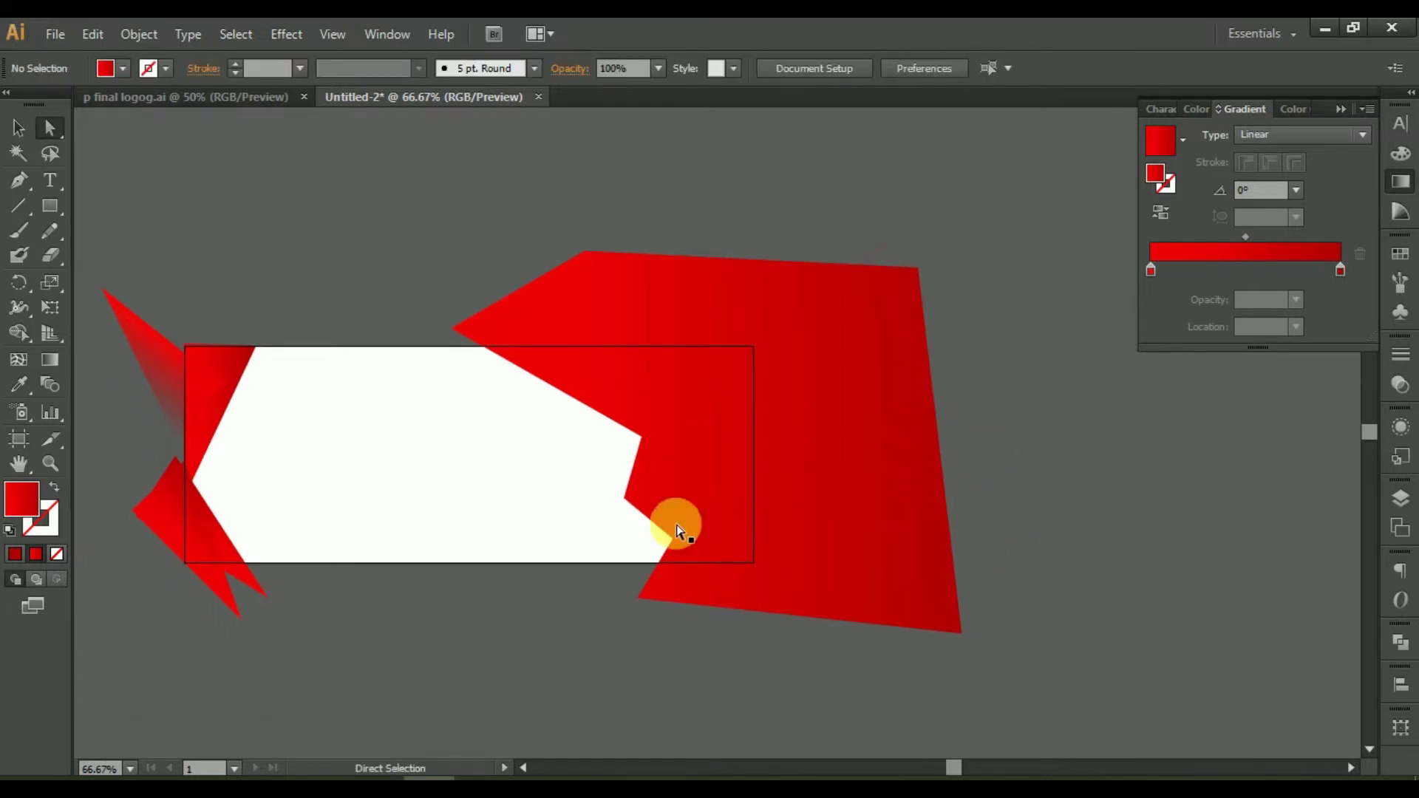
pyautogui.keyDown('alt'); pyautogui.scroll(2, 624, 533); pyautogui.keyUp('alt')
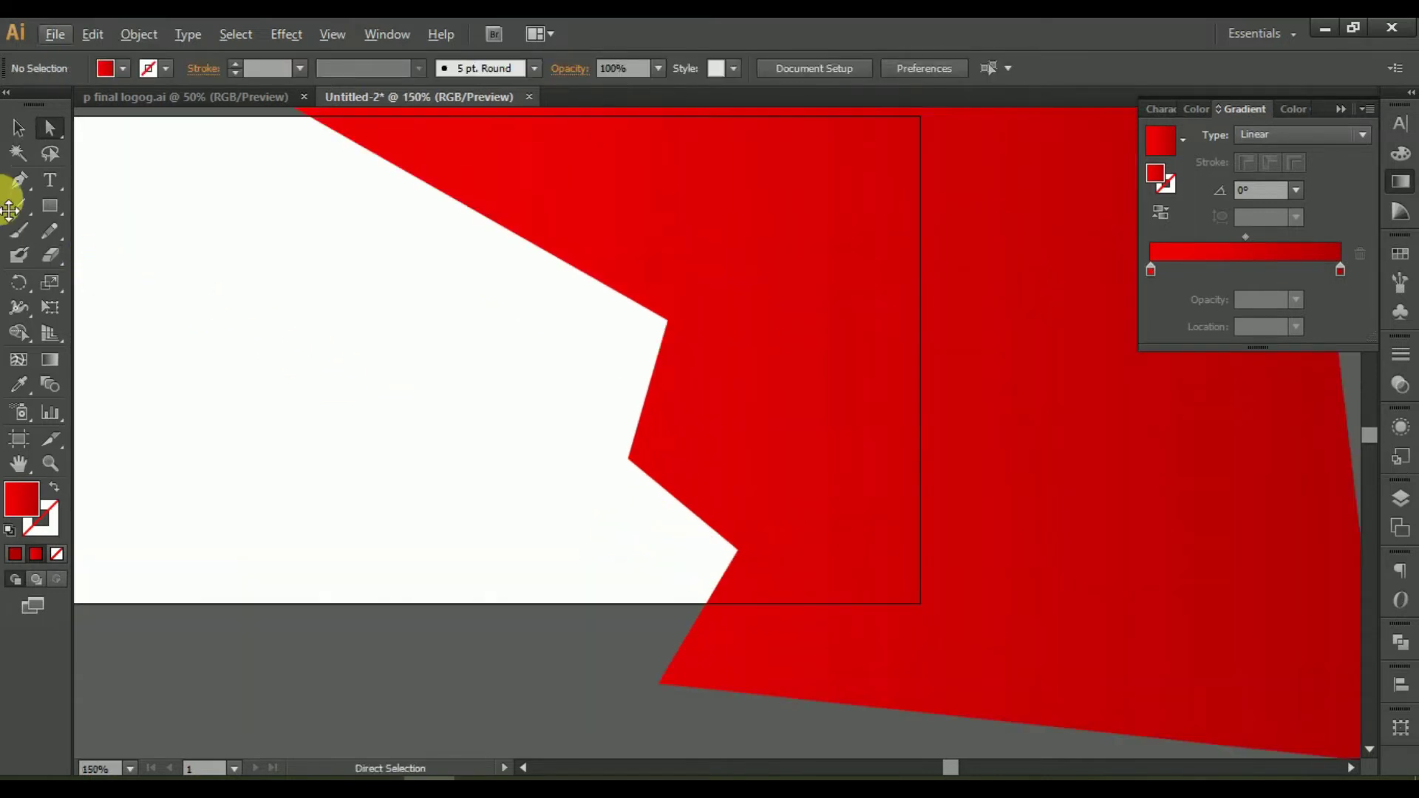
# Add a third cutting line from the inner notch corner past the red shape's right edge.
pyautogui.moveTo(477, 479); pyautogui.dragTo(891, 336)
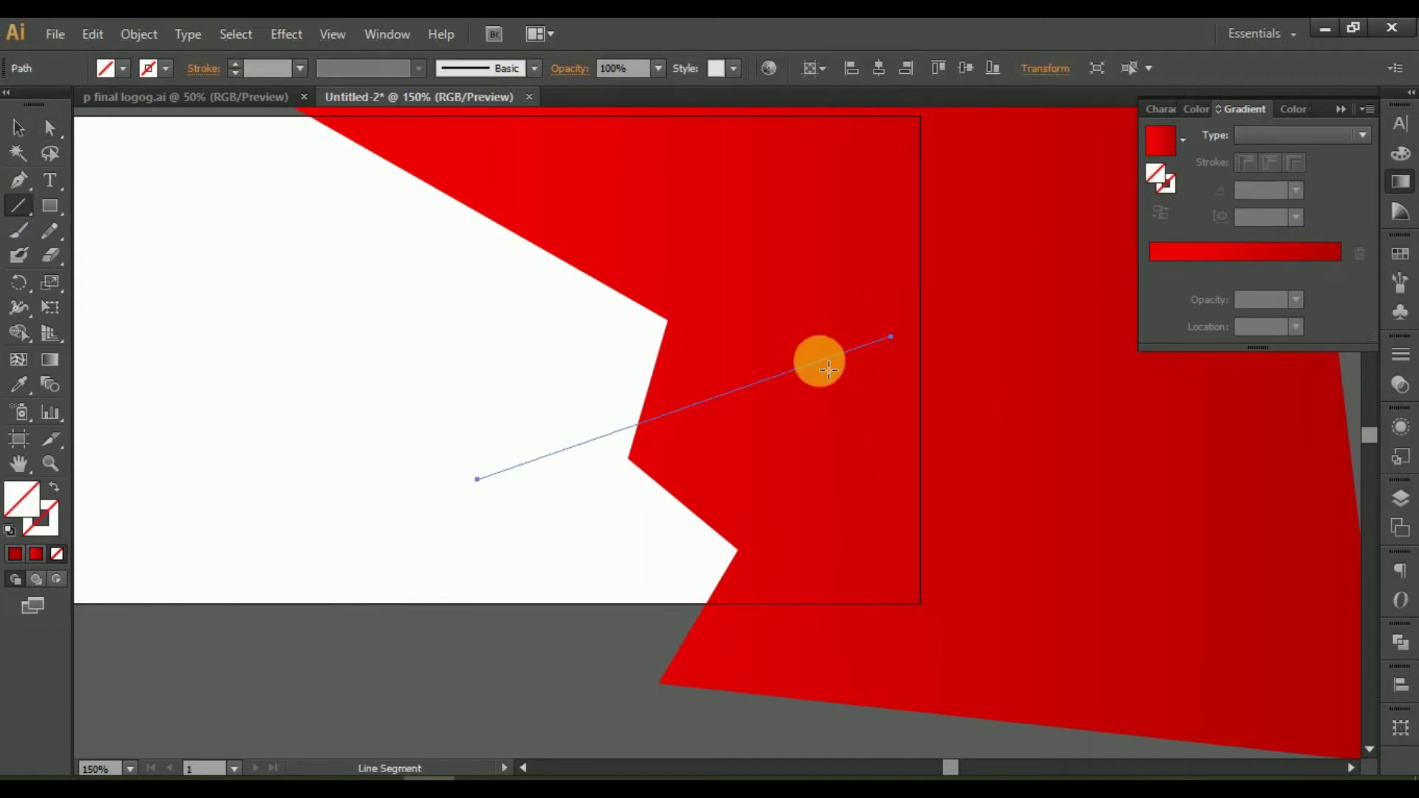
pyautogui.click(49, 129)
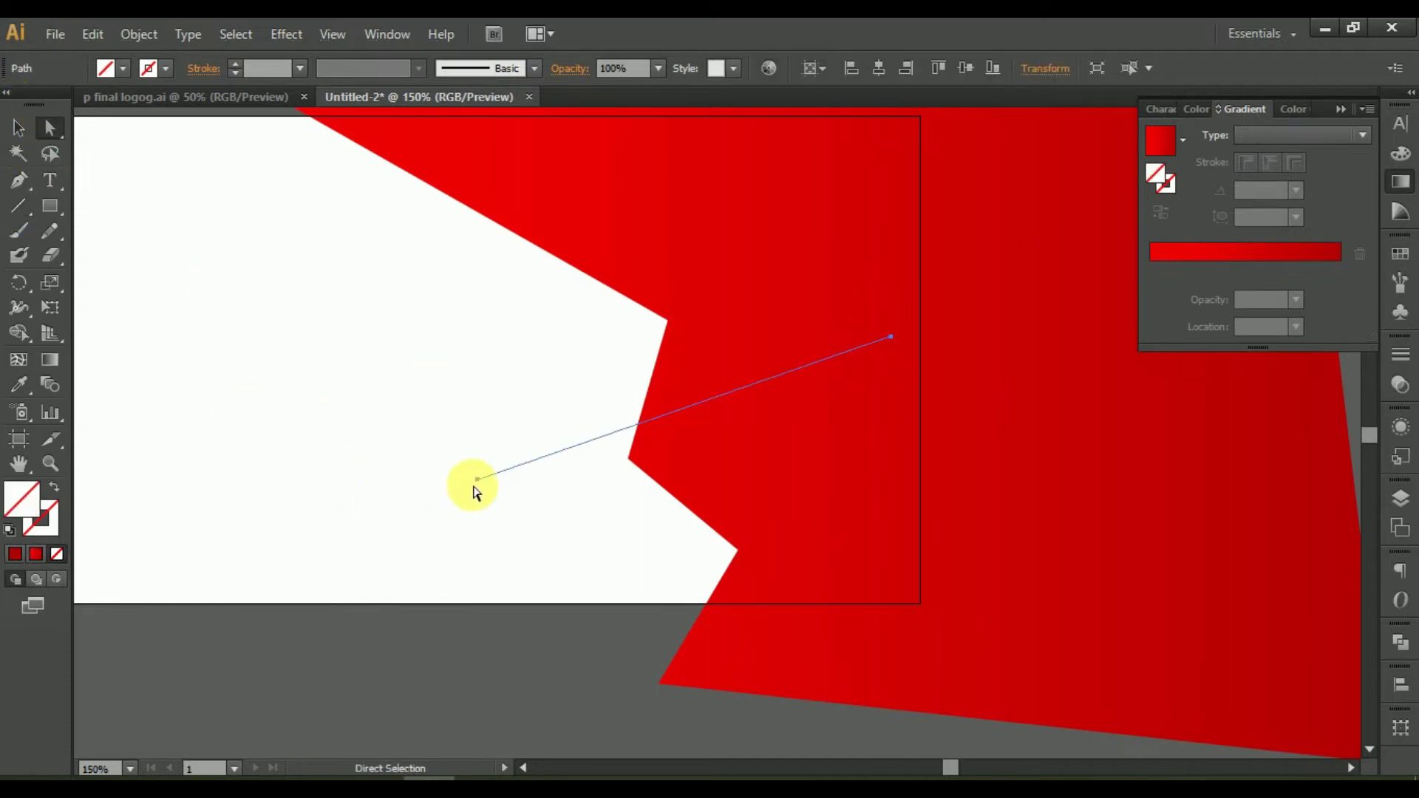
pyautogui.moveTo(477, 480); pyautogui.dragTo(514, 476)
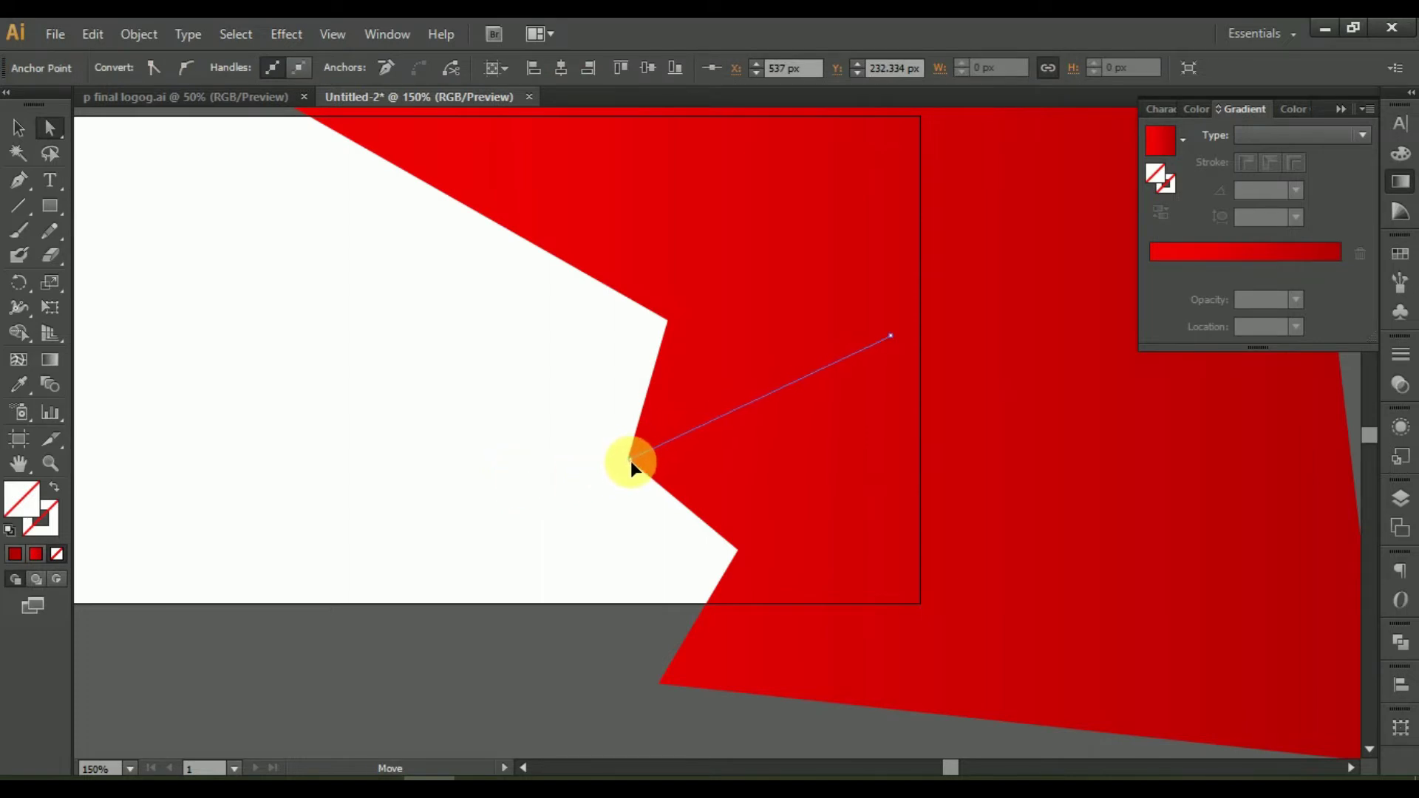
pyautogui.moveTo(628, 459); pyautogui.dragTo(438, 610)
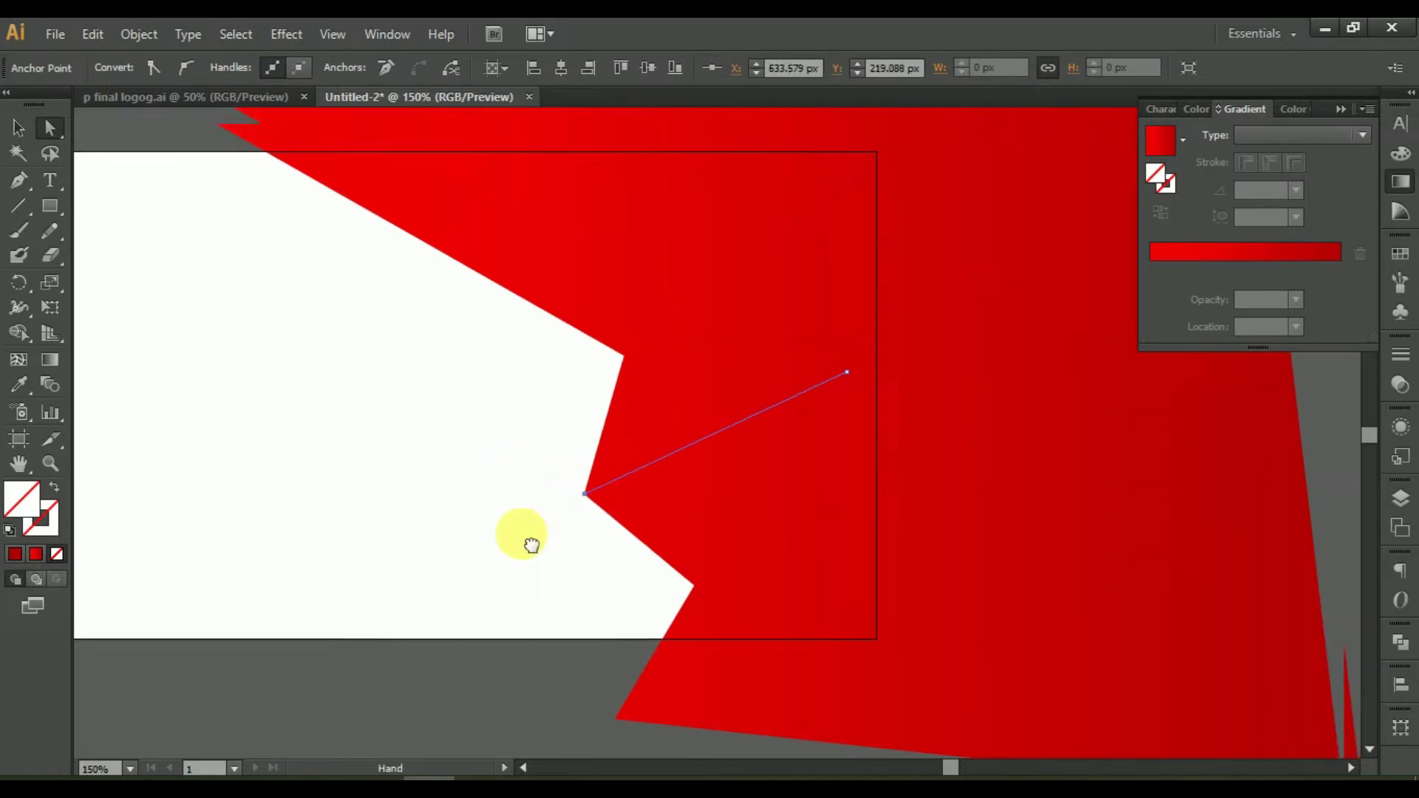
pyautogui.click(703, 489)
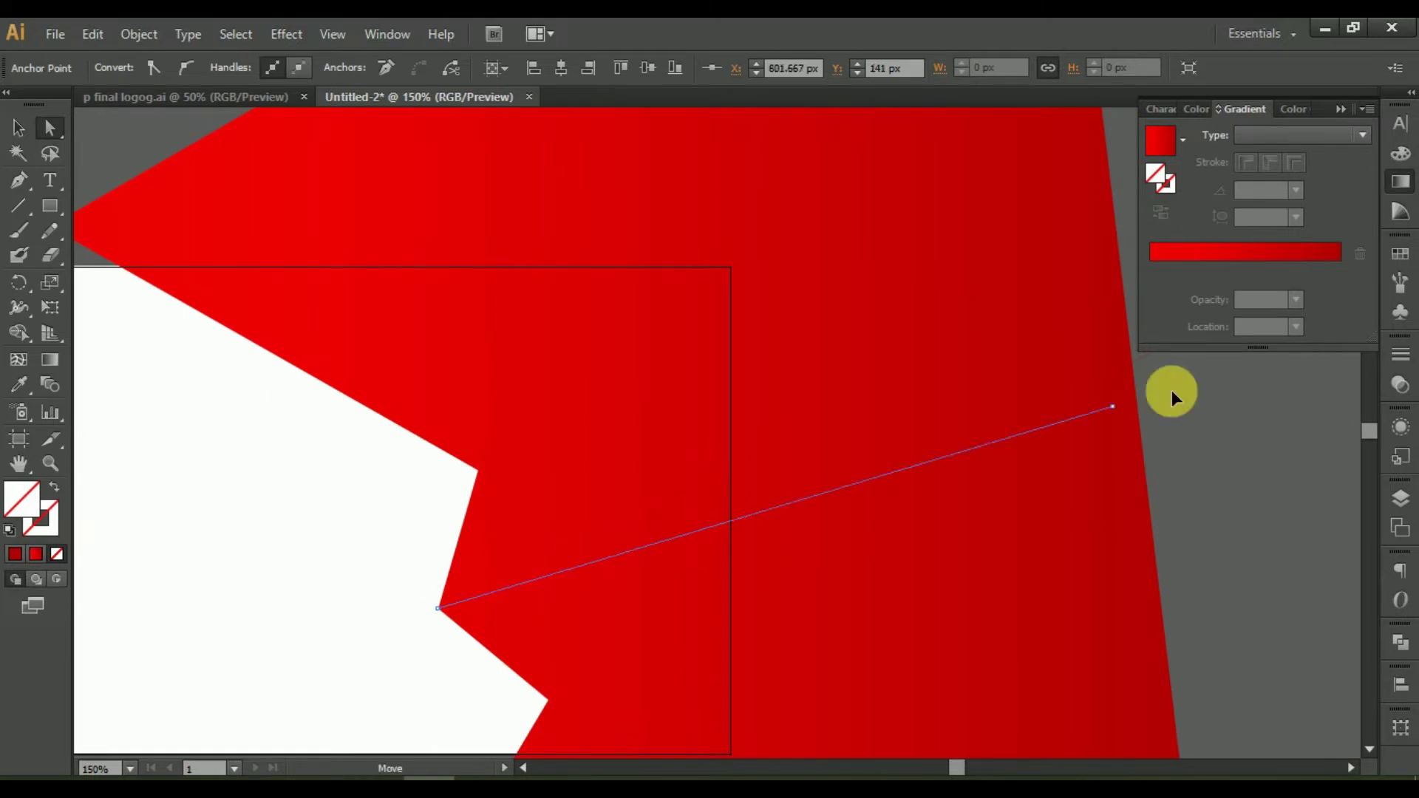
pyautogui.moveTo(702, 485); pyautogui.dragTo(1256, 349)
pyautogui.hotkey('ctrl', '-')
pyautogui.hotkey('ctrl', '-')
pyautogui.moveTo(1225, 575); pyautogui.dragTo(1048, 560)
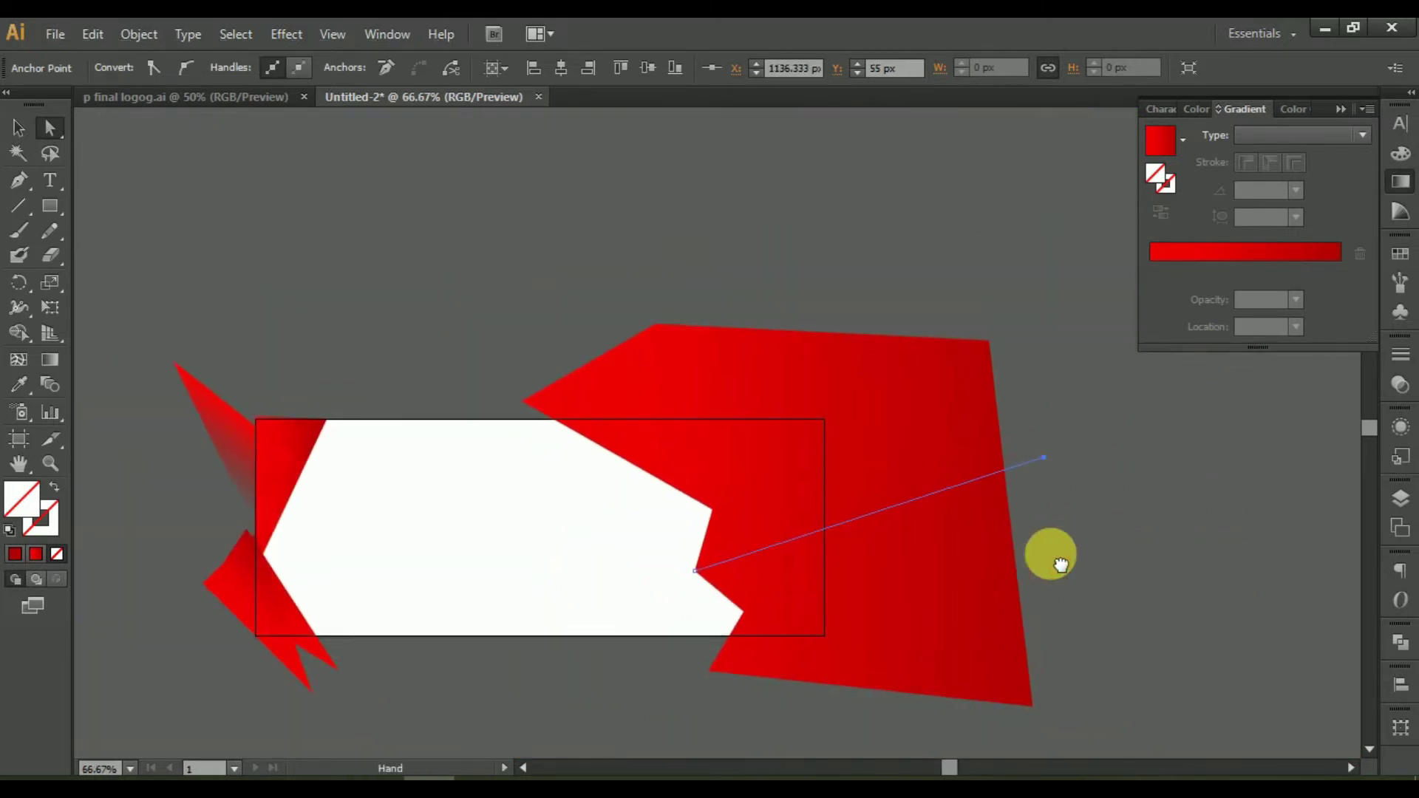
# Select the red shape with all cutting lines and remove the split regions with Shape Builder.
pyautogui.moveTo(621, 303); pyautogui.dragTo(1079, 748)
pyautogui.moveTo(1143, 669); pyautogui.dragTo(1103, 715)
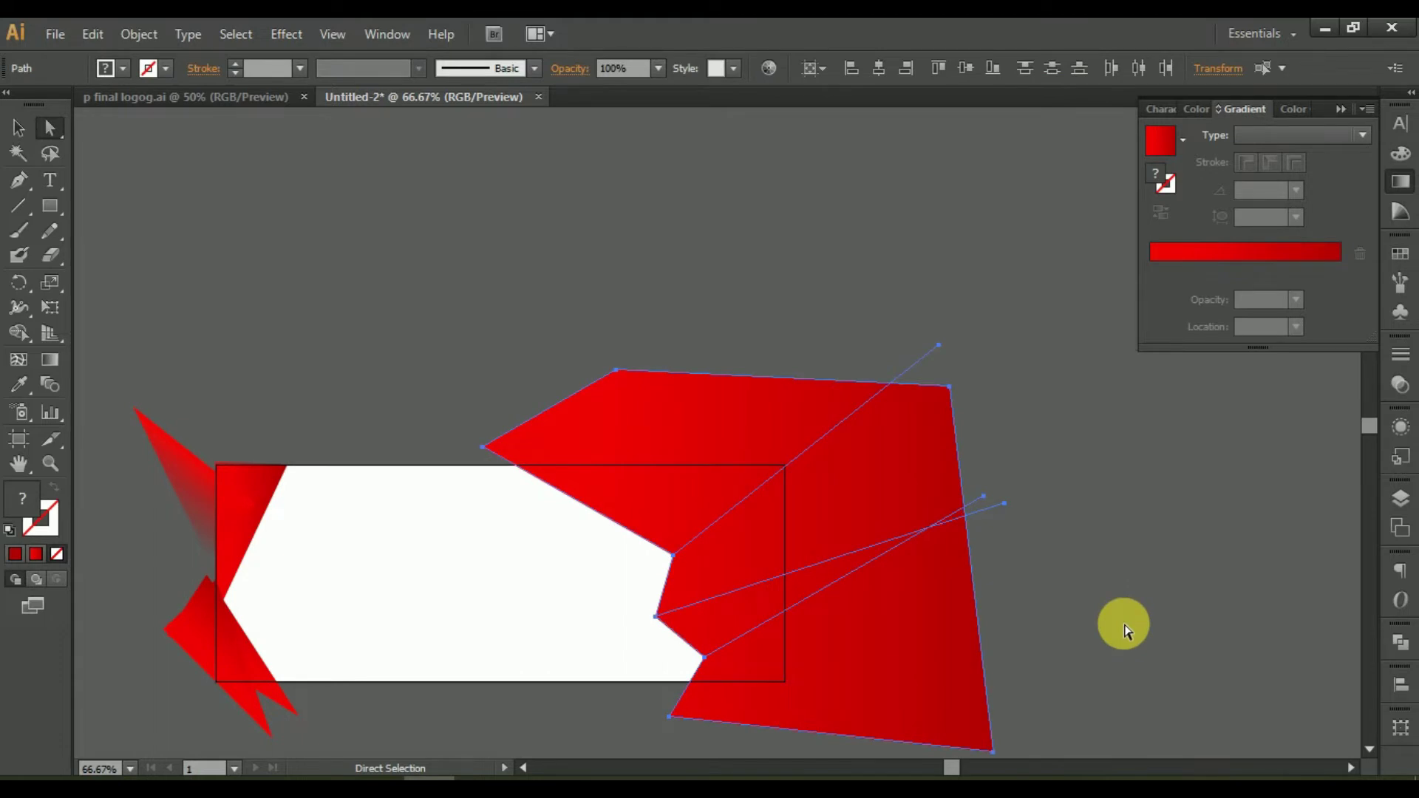
pyautogui.click(1122, 687)
pyautogui.moveTo(1121, 690); pyautogui.dragTo(1070, 623)
pyautogui.moveTo(548, 253); pyautogui.dragTo(884, 720)
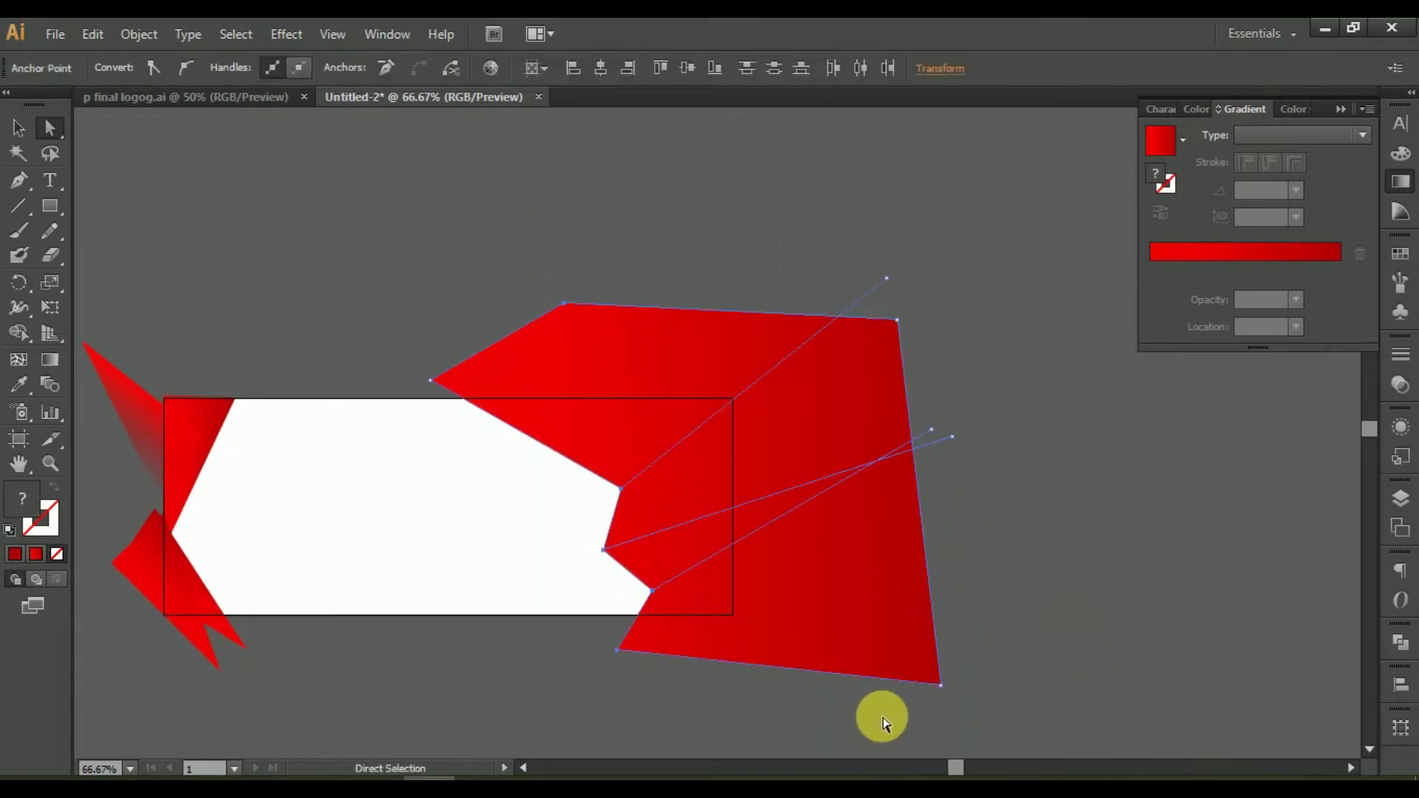
pyautogui.click(19, 333)
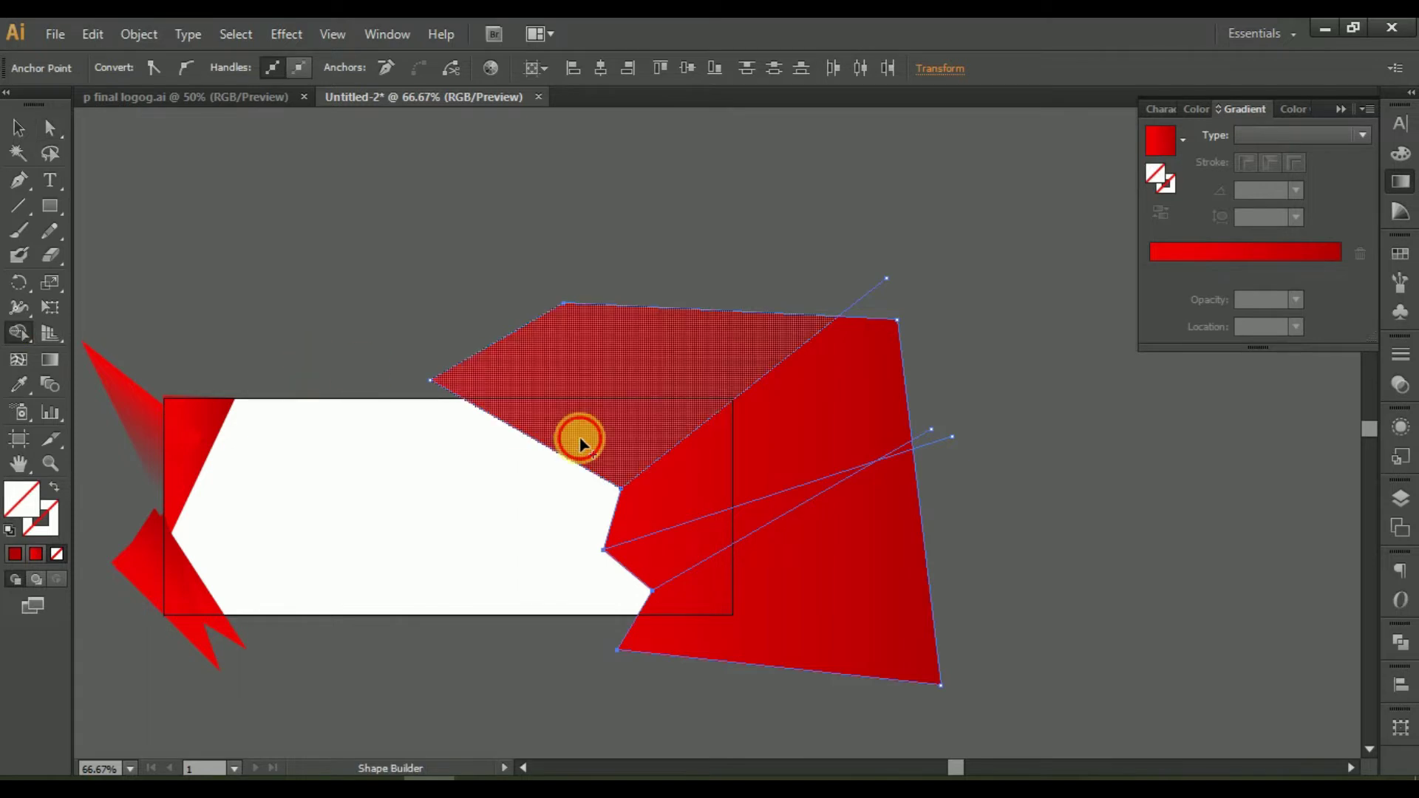
pyautogui.keyDown('alt'); pyautogui.click(579, 438); pyautogui.keyUp('alt')
pyautogui.keyDown('alt'); pyautogui.click(698, 459); pyautogui.keyUp('alt')
# Remove one more red region and select the leftover faceted outline paths.
pyautogui.keyDown('alt'); pyautogui.click(699, 610); pyautogui.keyUp('alt')
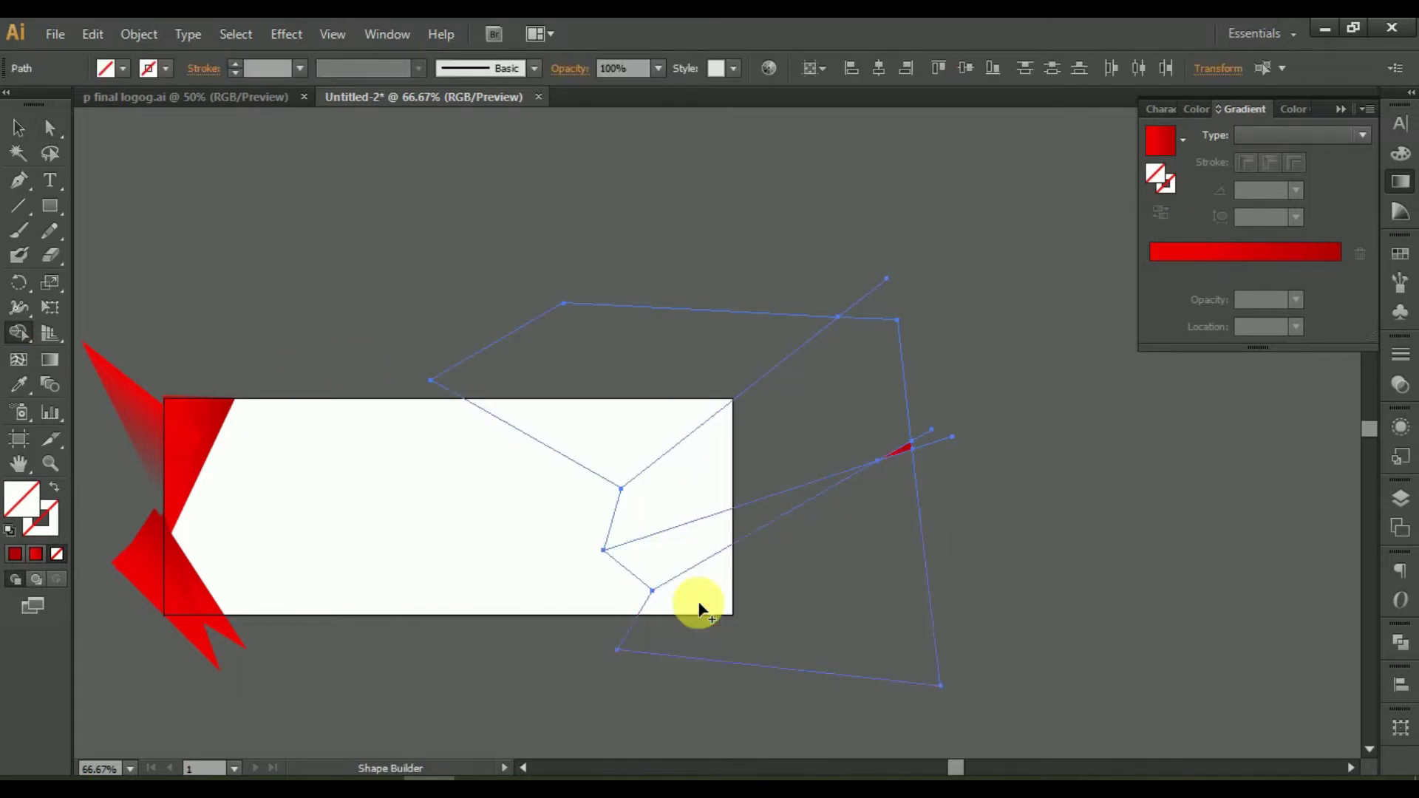
pyautogui.click(19, 130)
pyautogui.click(149, 185)
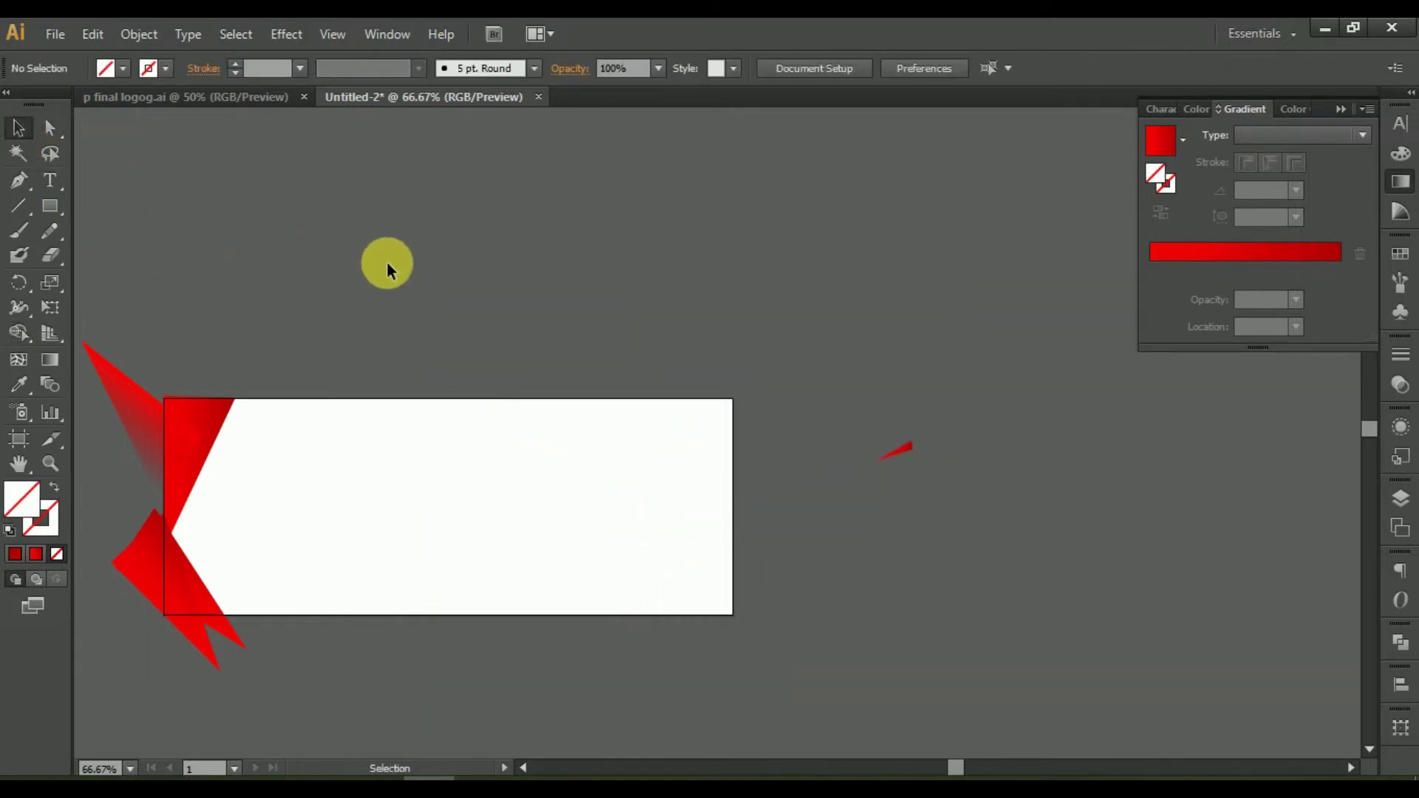
pyautogui.moveTo(410, 273); pyautogui.dragTo(717, 624)
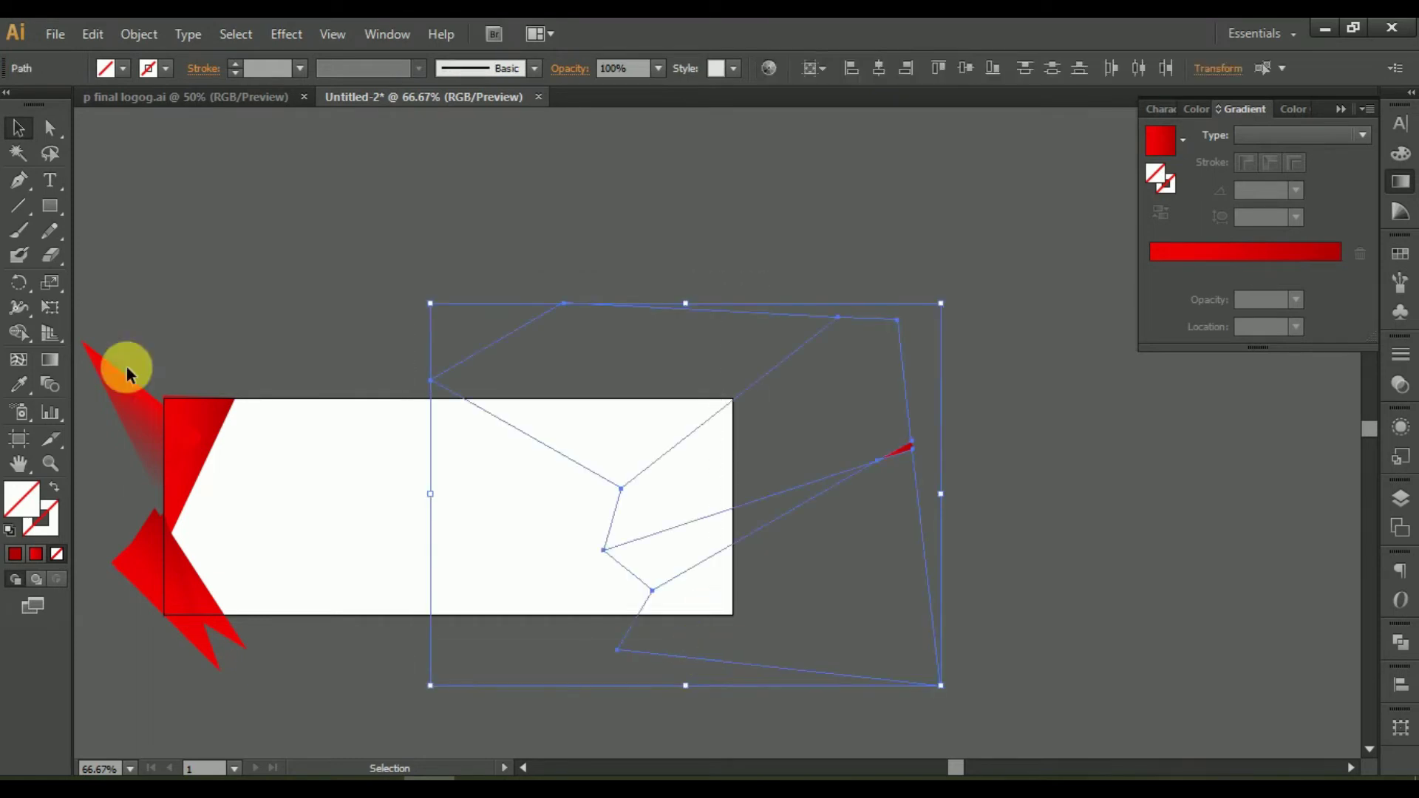
# Eyedropper the red gradient onto the selected facet outlines.
pyautogui.click(27, 384)
pyautogui.click(914, 454)
pyautogui.click(913, 453)
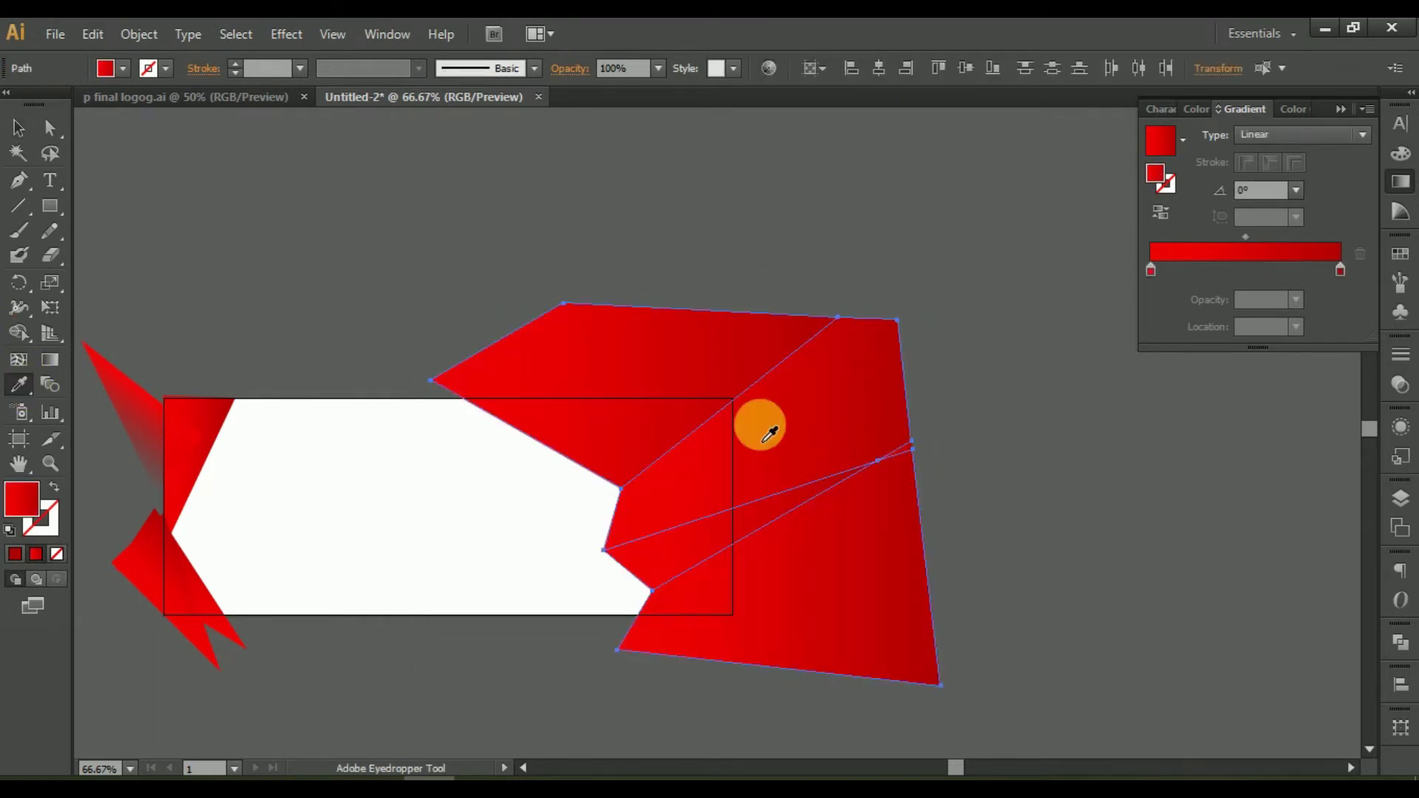
pyautogui.click(23, 132)
pyautogui.click(252, 205)
# Zoom in to inspect the facets, then select the upper-left red facet.
pyautogui.hotkey('ctrl', '=')
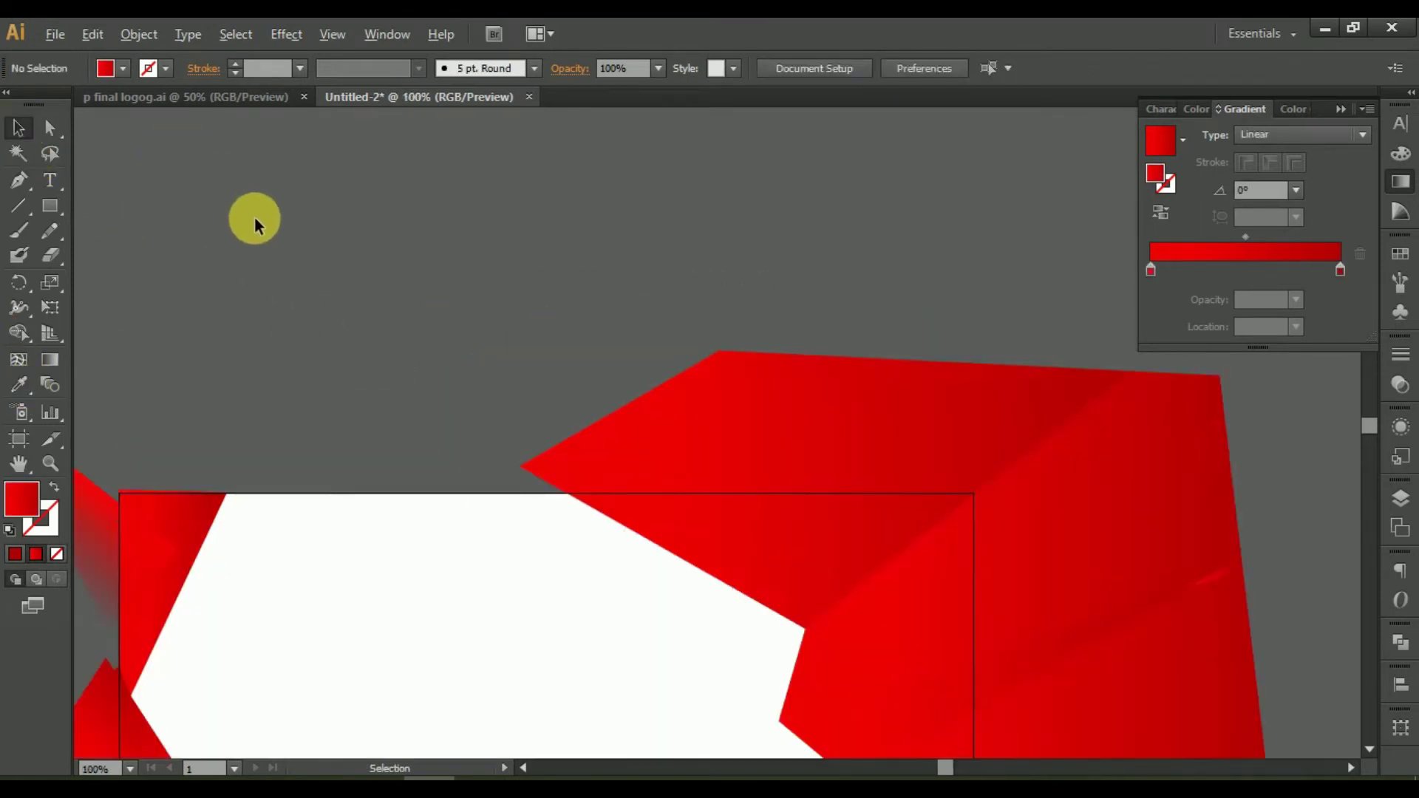
pyautogui.hotkey('ctrl', '=')
pyautogui.hotkey('ctrl', '-')
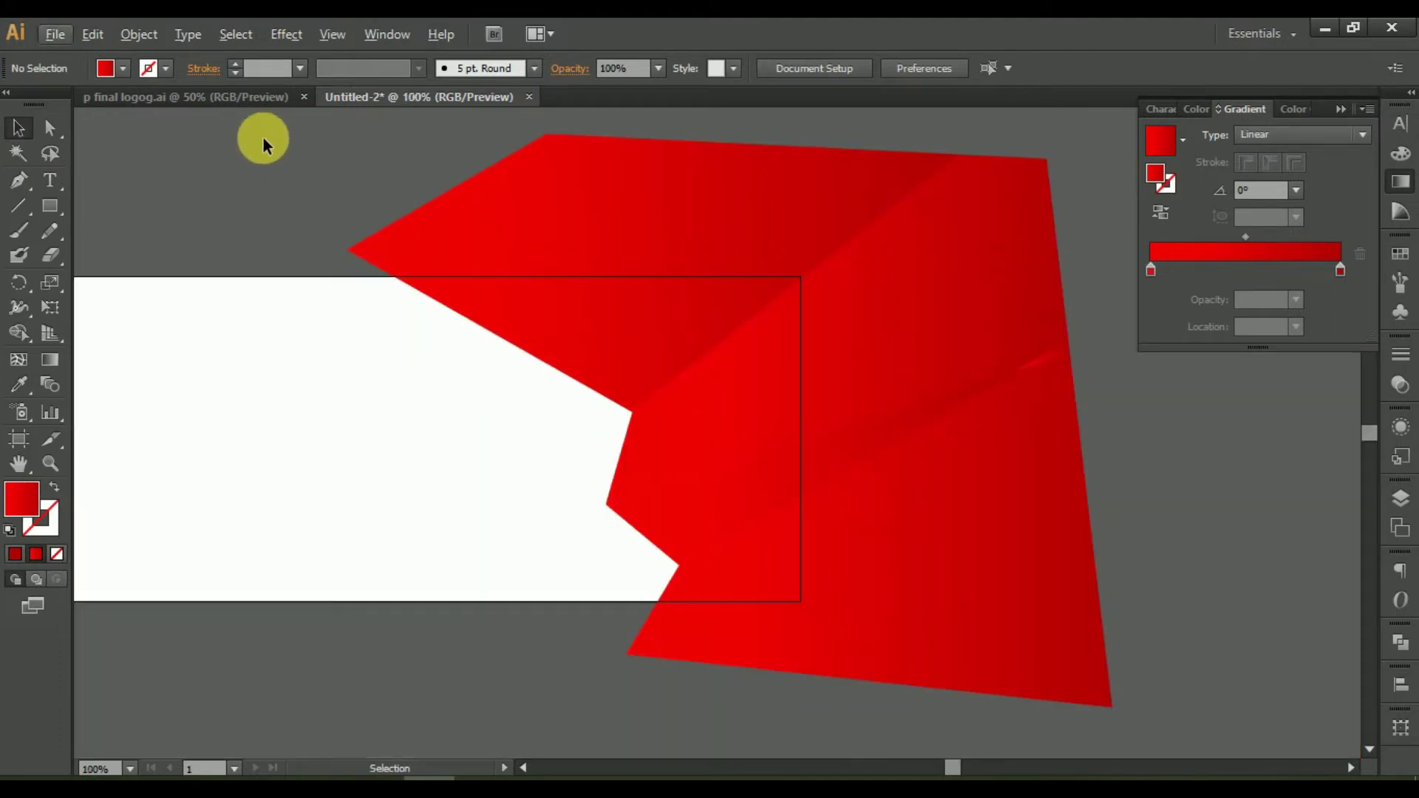
pyautogui.click(619, 403)
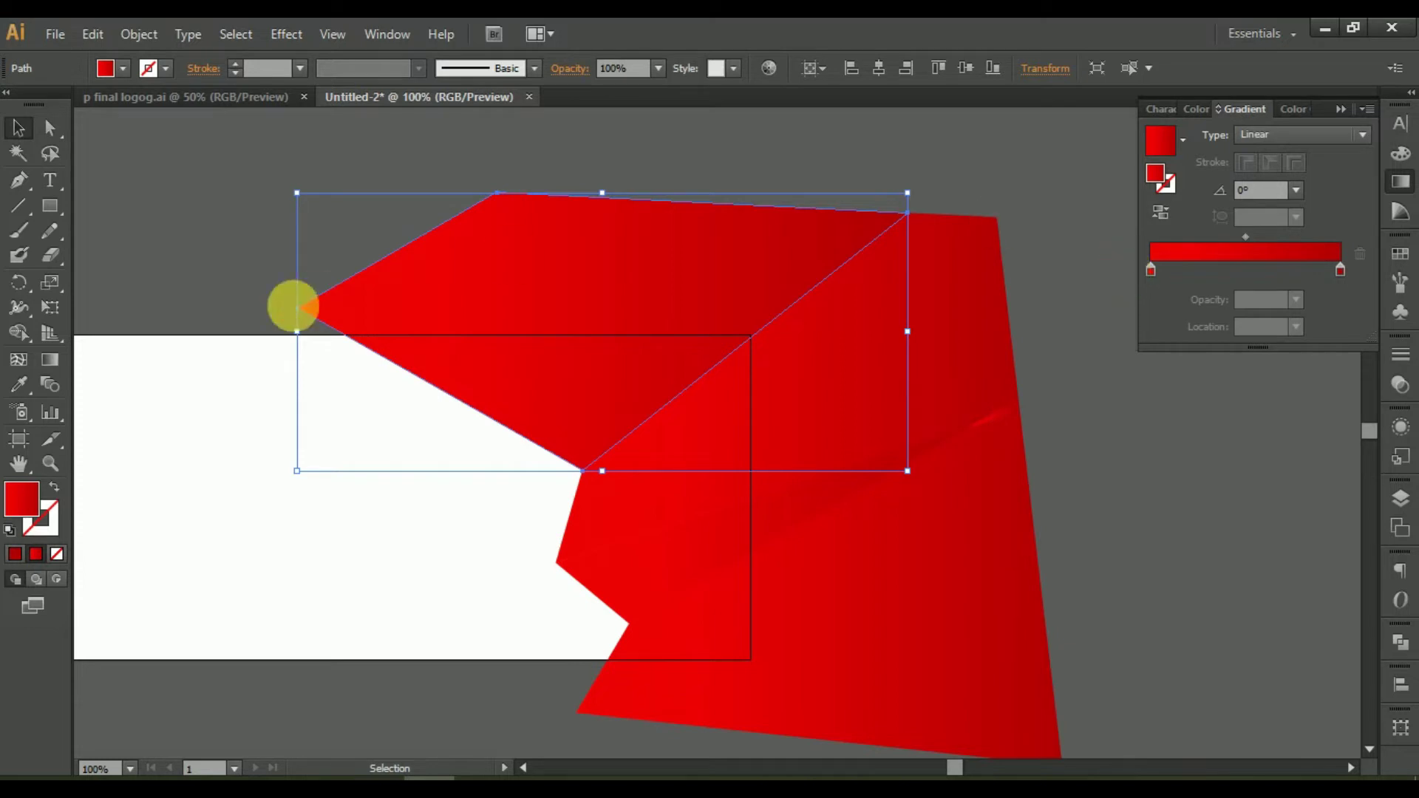
# Angle the upper facet's gradient to about 77.6° and redraw and reverse the right facet's gradient.
pyautogui.click(52, 366)
pyautogui.moveTo(548, 506); pyautogui.dragTo(622, 169)
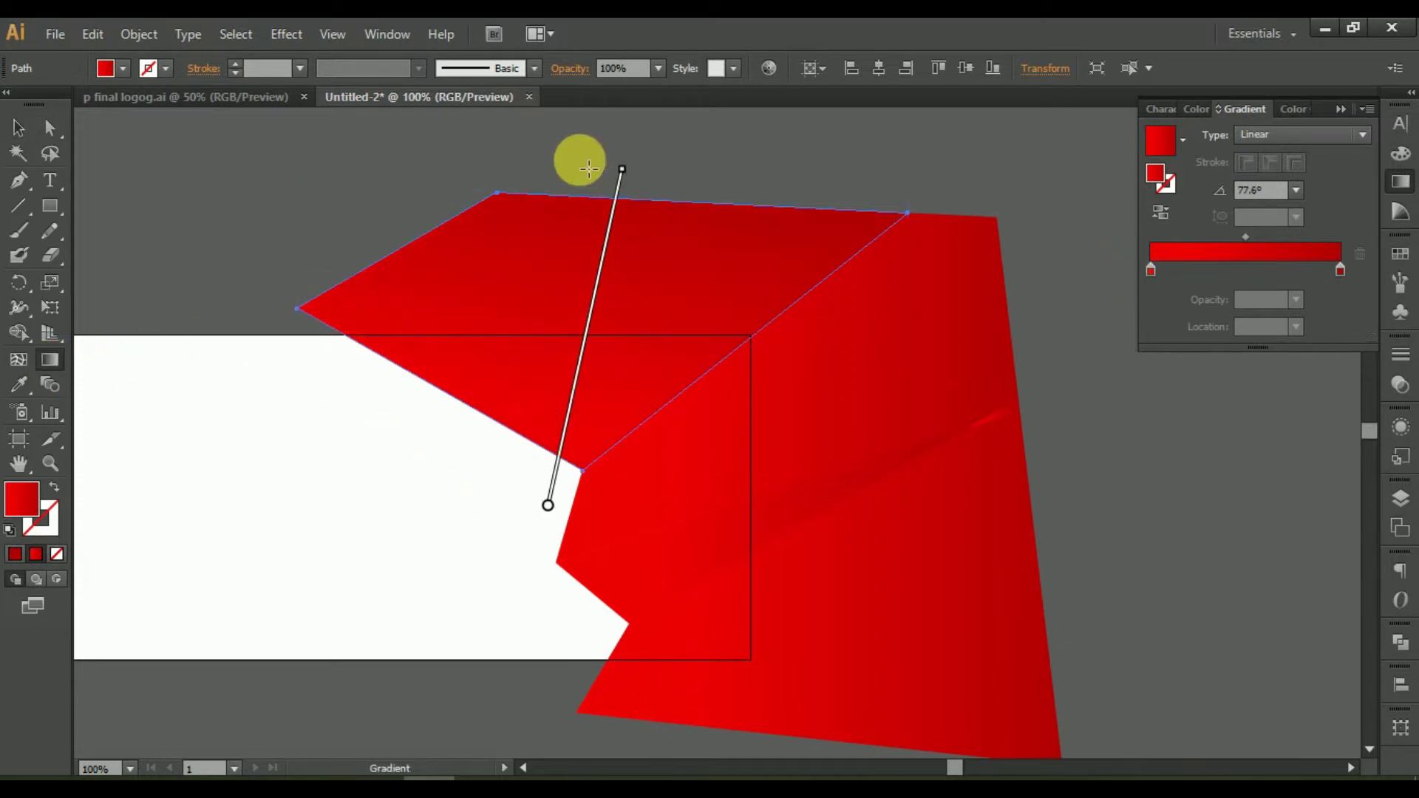
pyautogui.keyDown('ctrl'); pyautogui.click(675, 475); pyautogui.keyUp('ctrl')
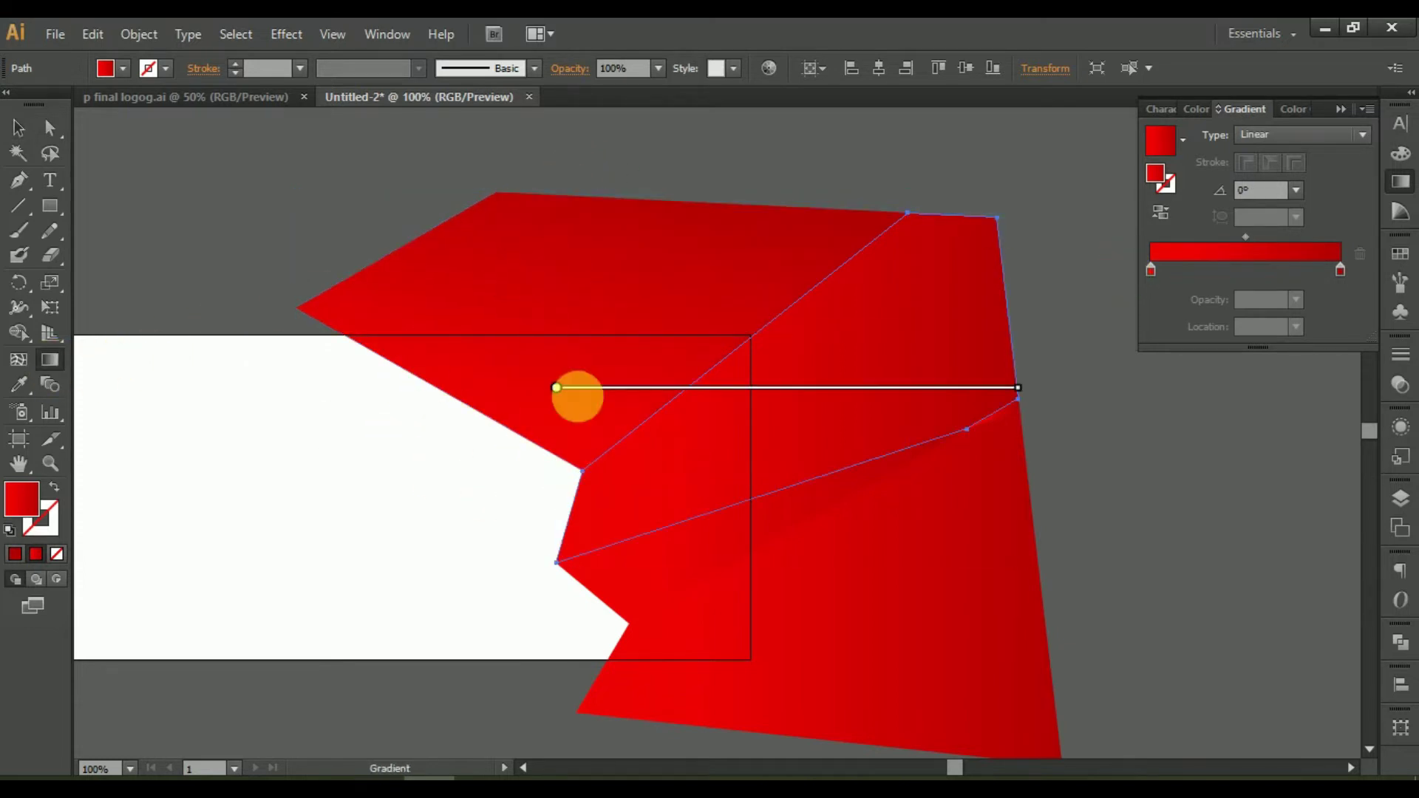
pyautogui.moveTo(570, 413); pyautogui.dragTo(880, 599)
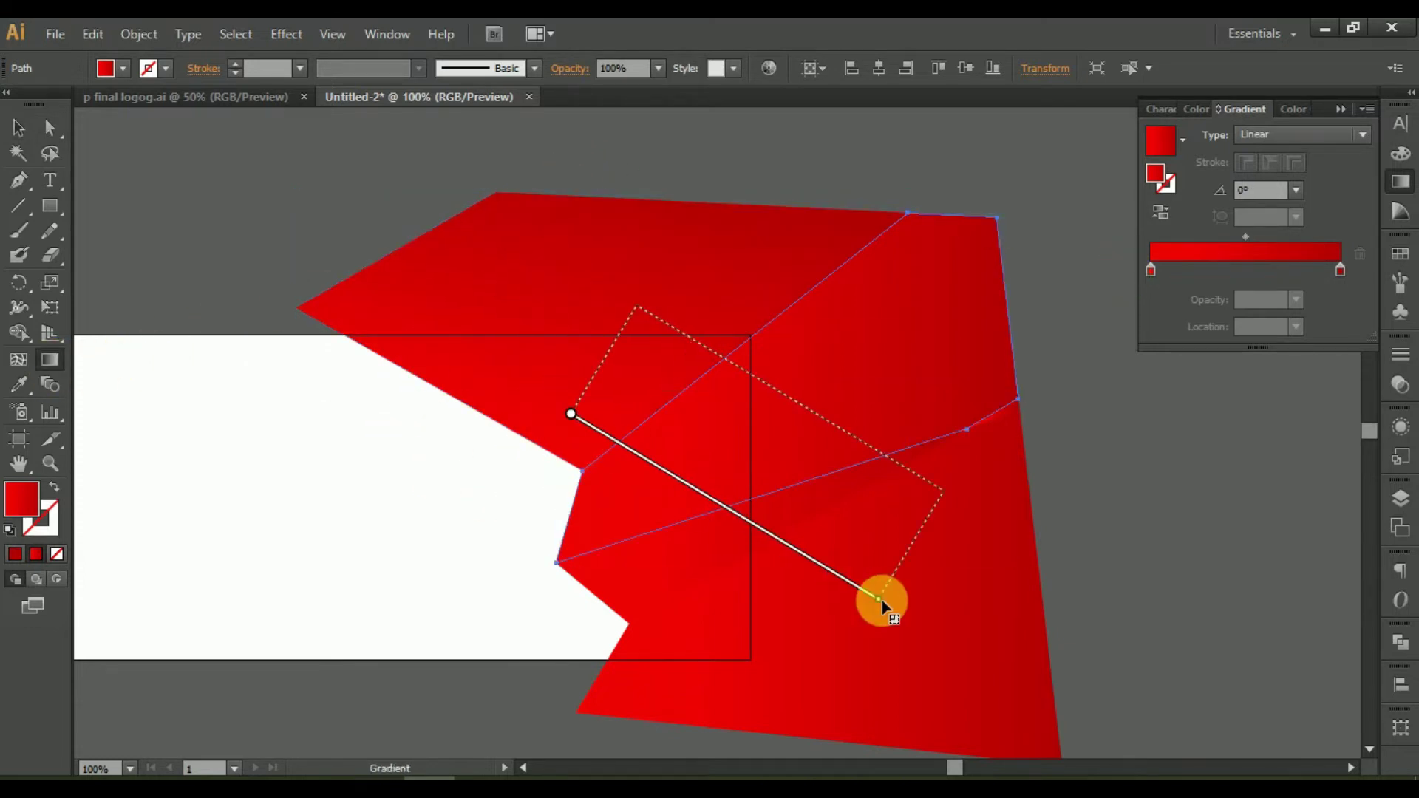
pyautogui.click(1158, 216)
pyautogui.scroll(-5, 1104, 447)
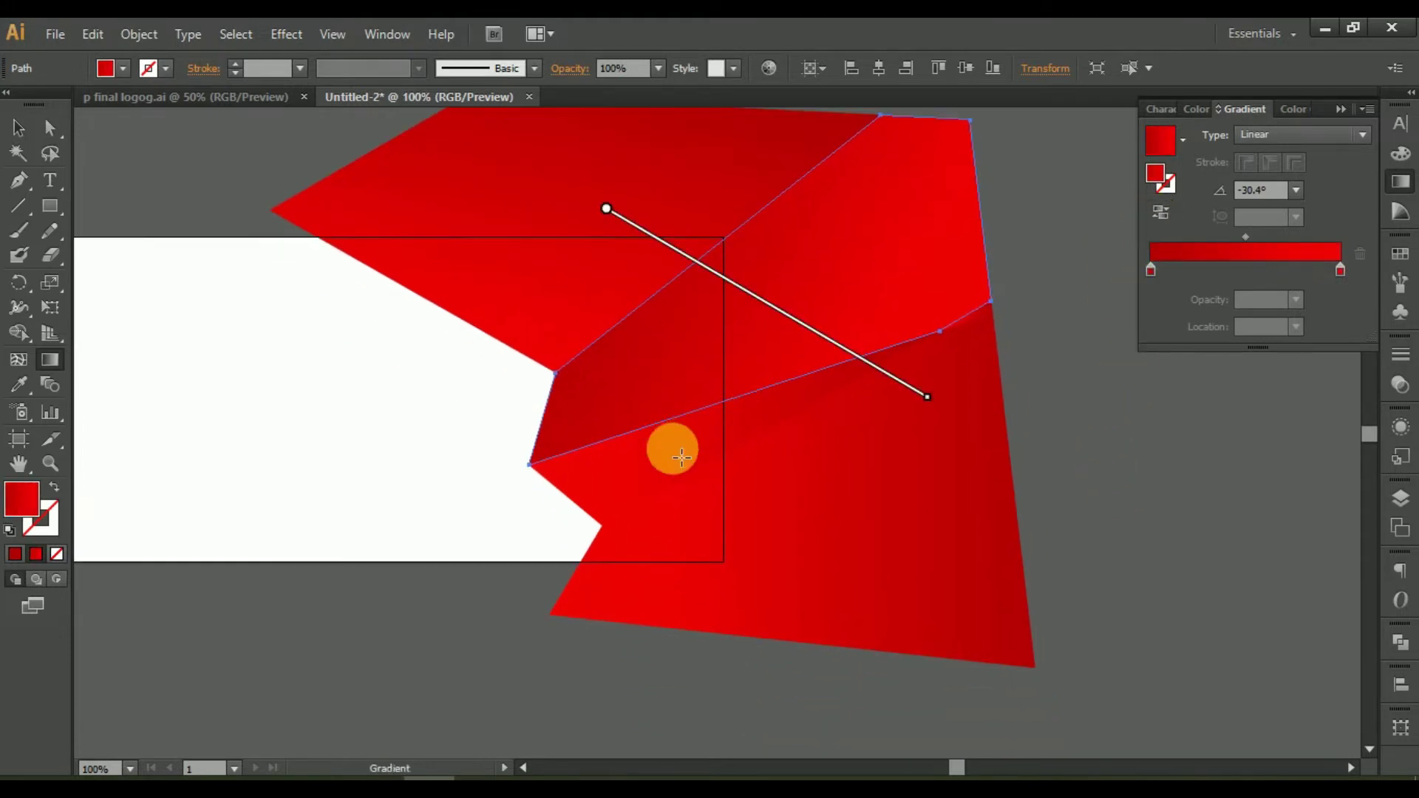
# Draw the lower facet's gradient at about 59.8° and adjust its direction.
pyautogui.press('v')
pyautogui.click(642, 477)
pyautogui.press('g')
pyautogui.moveTo(545, 561); pyautogui.dragTo(697, 291)
pyautogui.moveTo(618, 597); pyautogui.dragTo(771, 333)
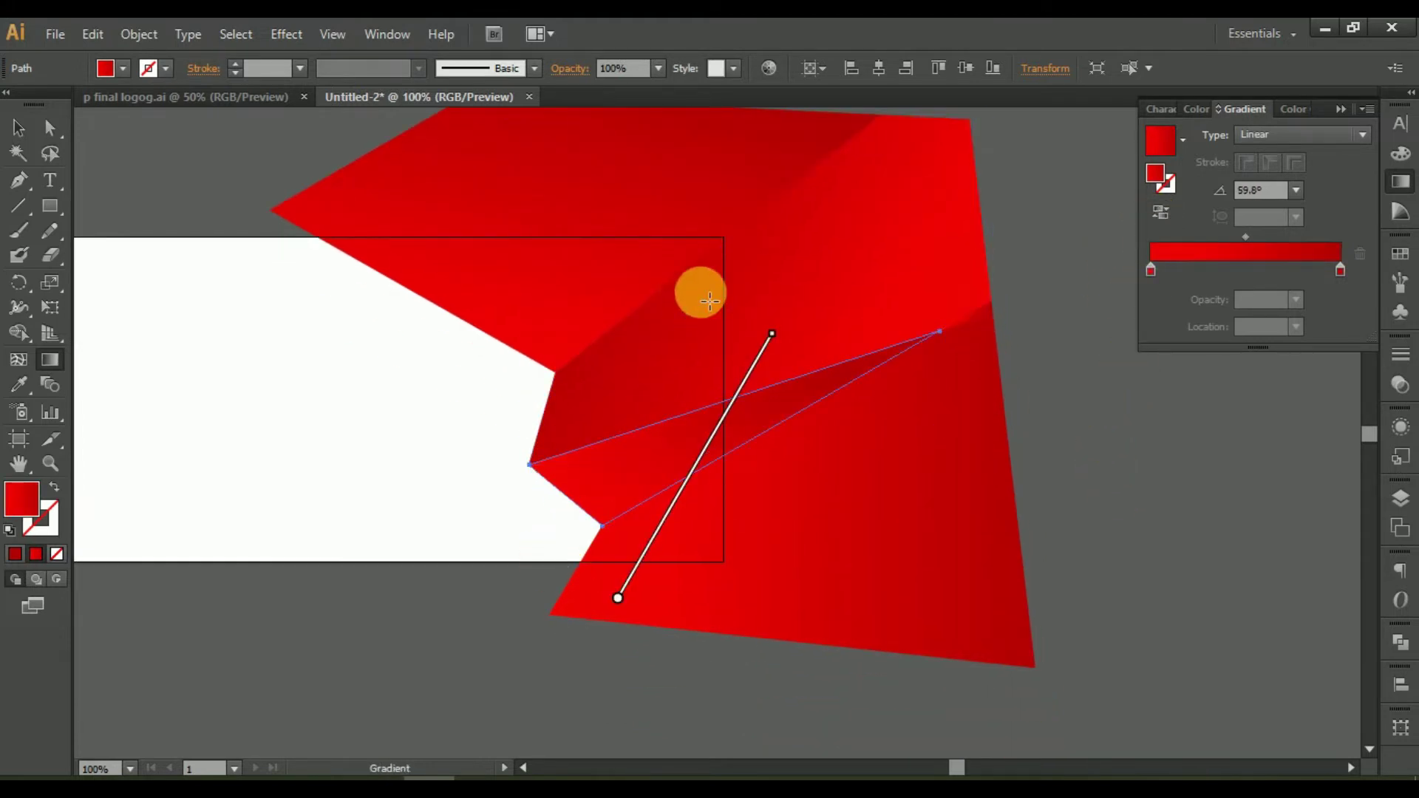
pyautogui.moveTo(513, 392); pyautogui.dragTo(887, 735)
pyautogui.moveTo(612, 289); pyautogui.dragTo(982, 624)
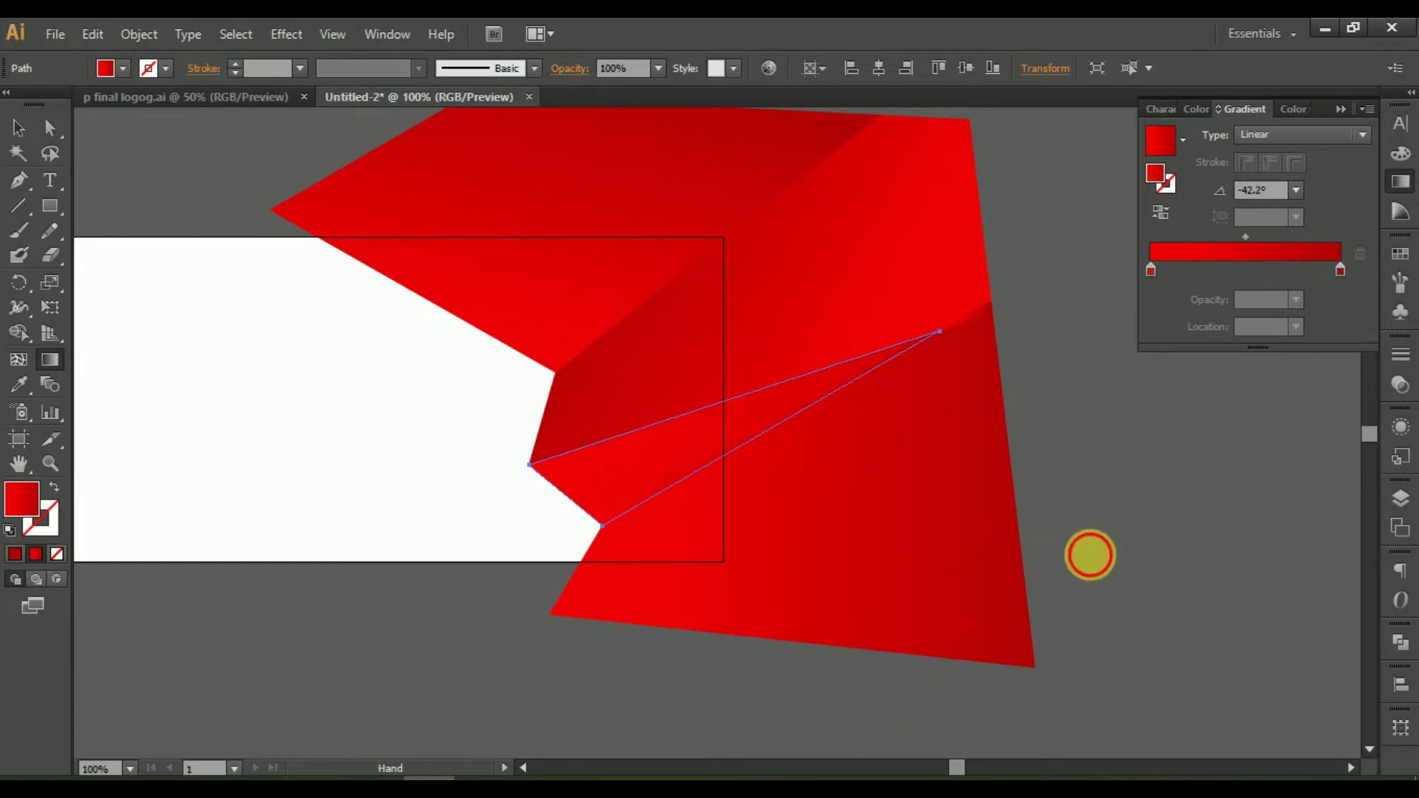
pyautogui.scroll(-4, 783, 488)
# Re-angle the lower facet's gradient to 51.8° and clear the selection.
pyautogui.press('v')
pyautogui.click(657, 453)
pyautogui.press('g')
pyautogui.moveTo(666, 719); pyautogui.dragTo(933, 381)
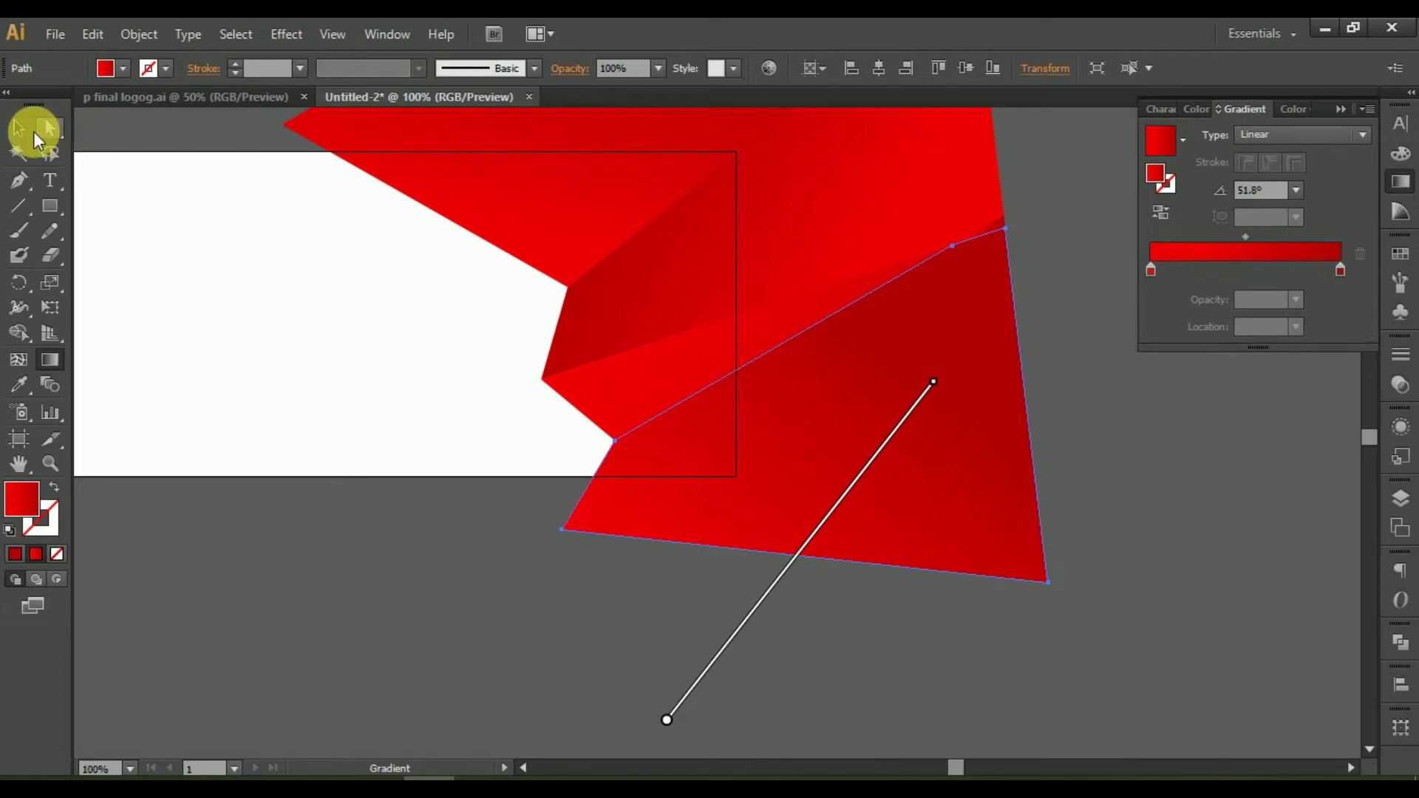
pyautogui.click(19, 127)
pyautogui.click(152, 405)
pyautogui.moveTo(262, 621); pyautogui.dragTo(444, 710)
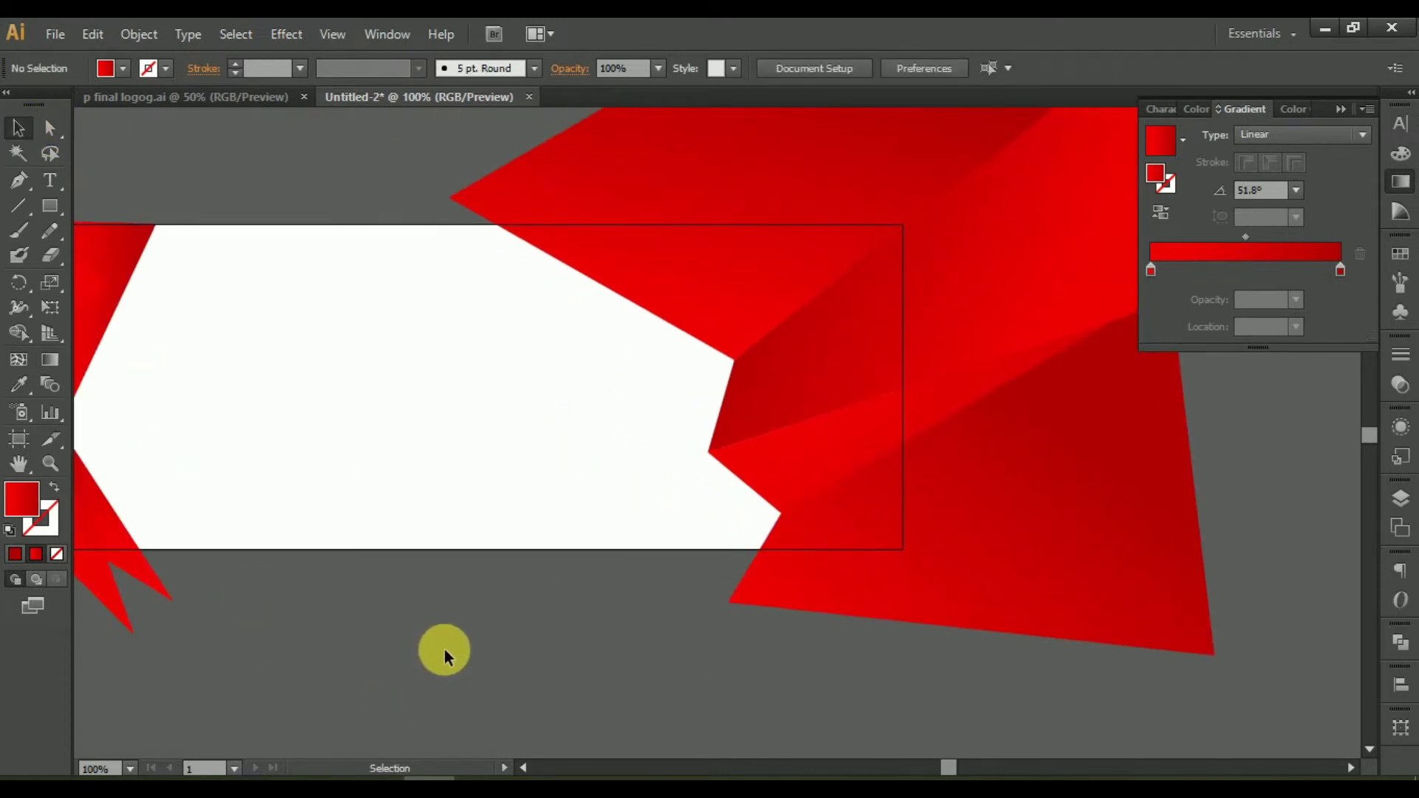
# Alt-drag a copy of the red facet group to the right and Unite it in Pathfinder.
pyautogui.scroll(-2, 445, 649)
pyautogui.scroll(1, 467, 629)
pyautogui.moveTo(468, 630); pyautogui.dragTo(326, 544)
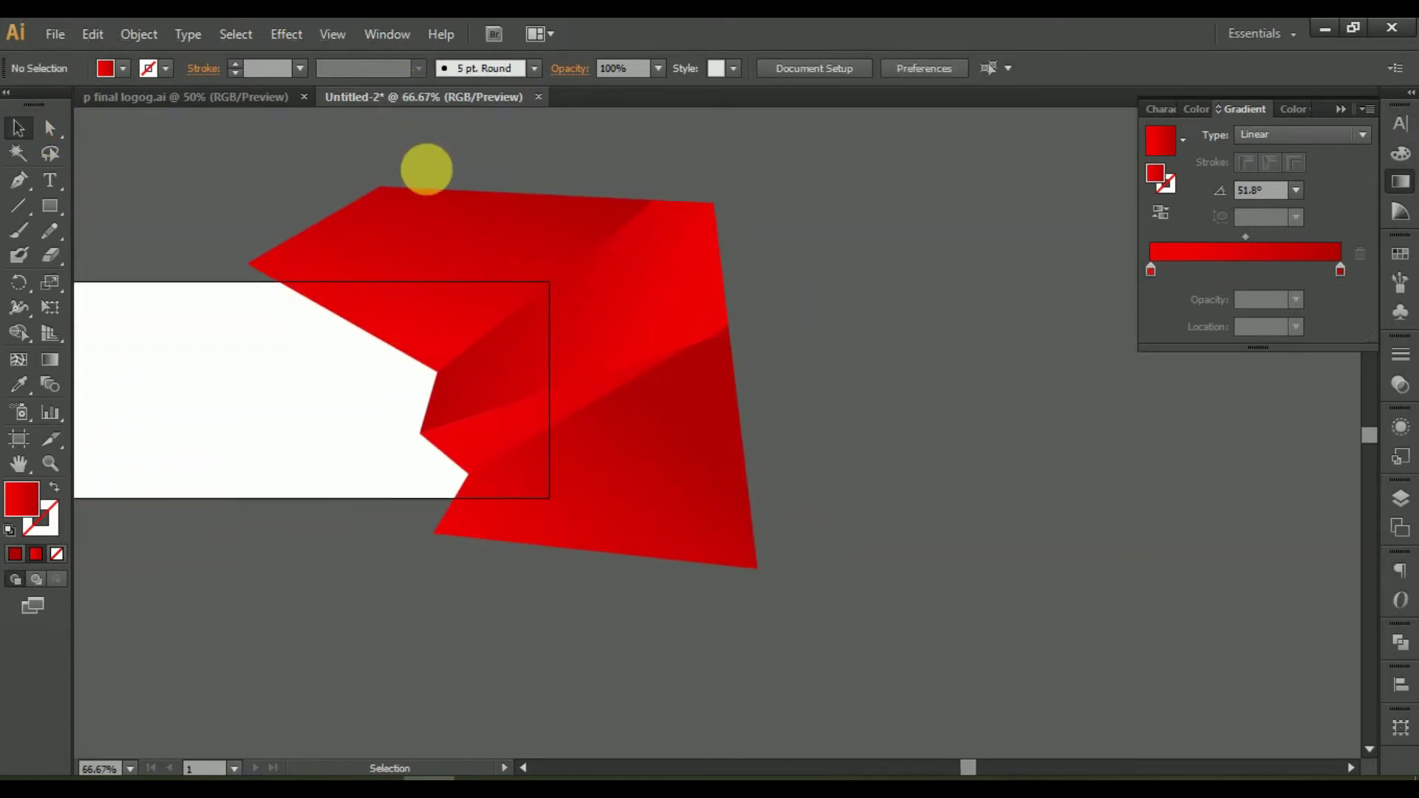
pyautogui.click(653, 429)
pyautogui.hscroll(2, 539, 494)
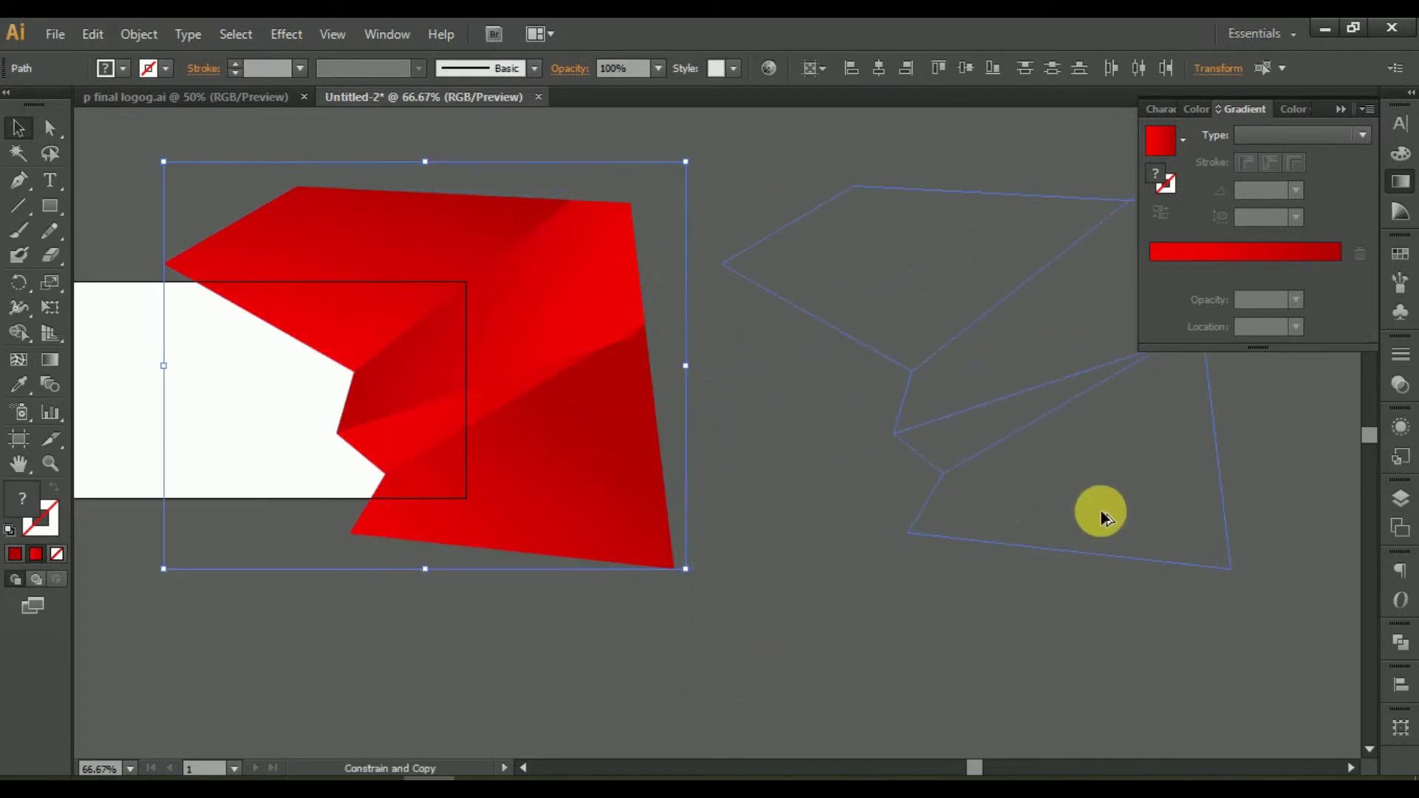
pyautogui.moveTo(539, 494); pyautogui.dragTo(1111, 495)
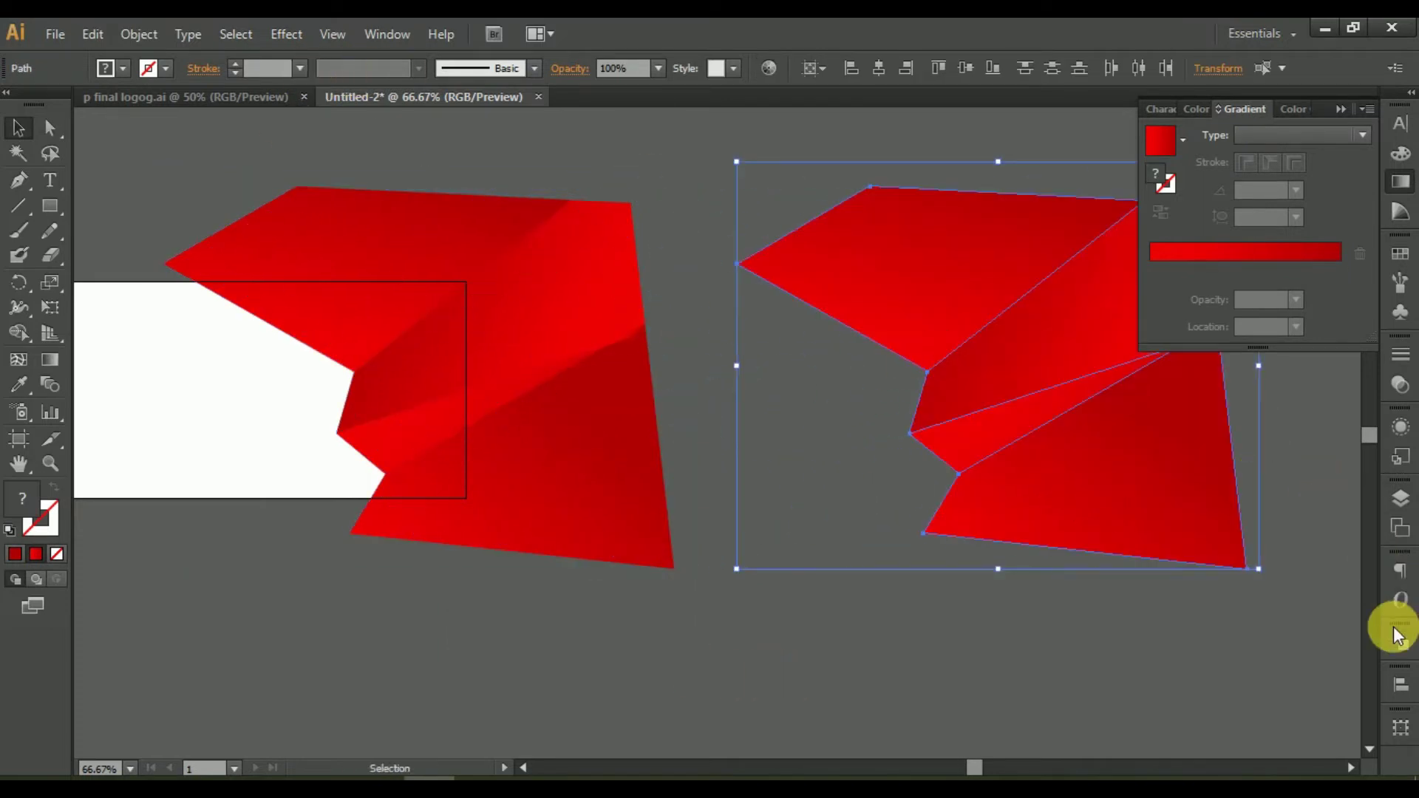
pyautogui.click(1398, 639)
pyautogui.click(1158, 674)
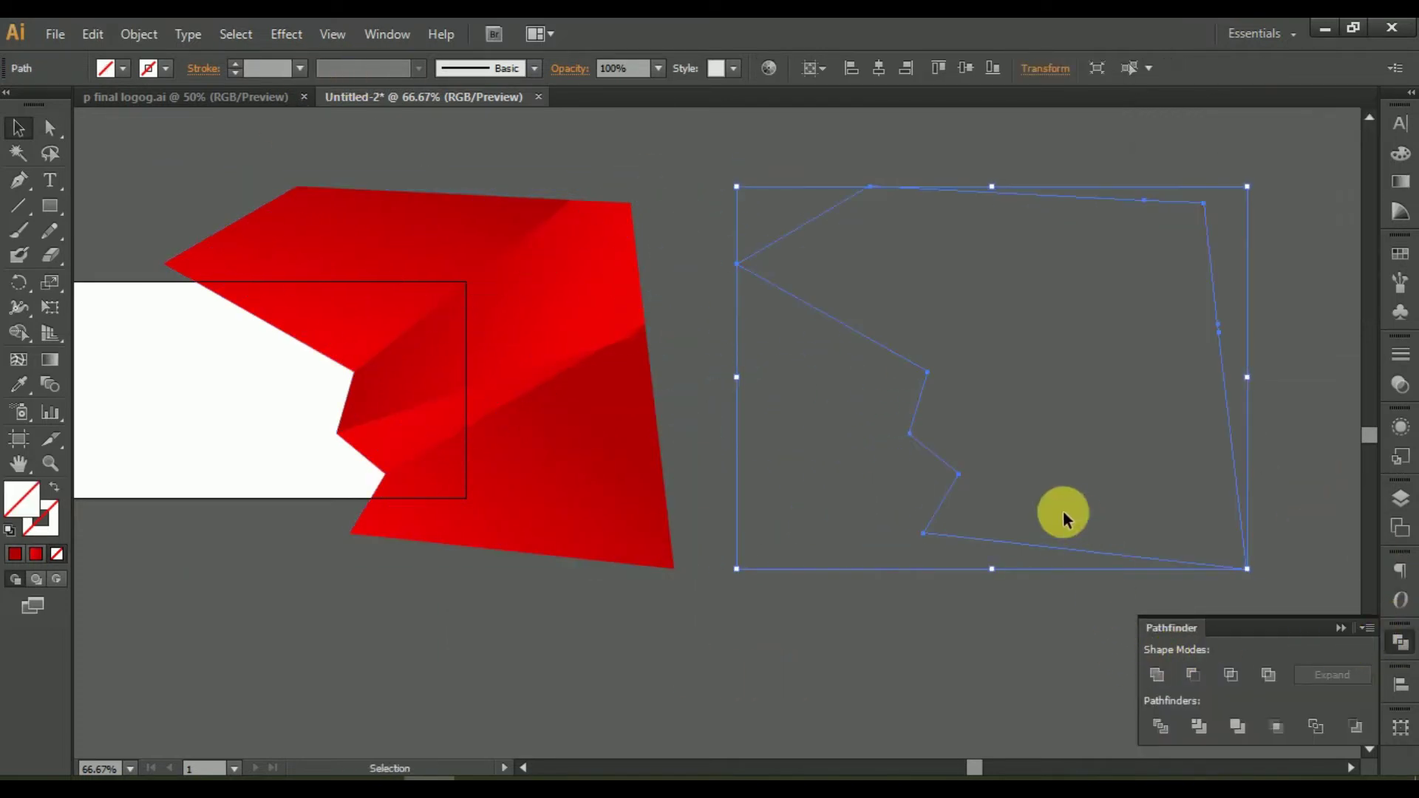
pyautogui.click(139, 34)
pyautogui.moveTo(164, 500)
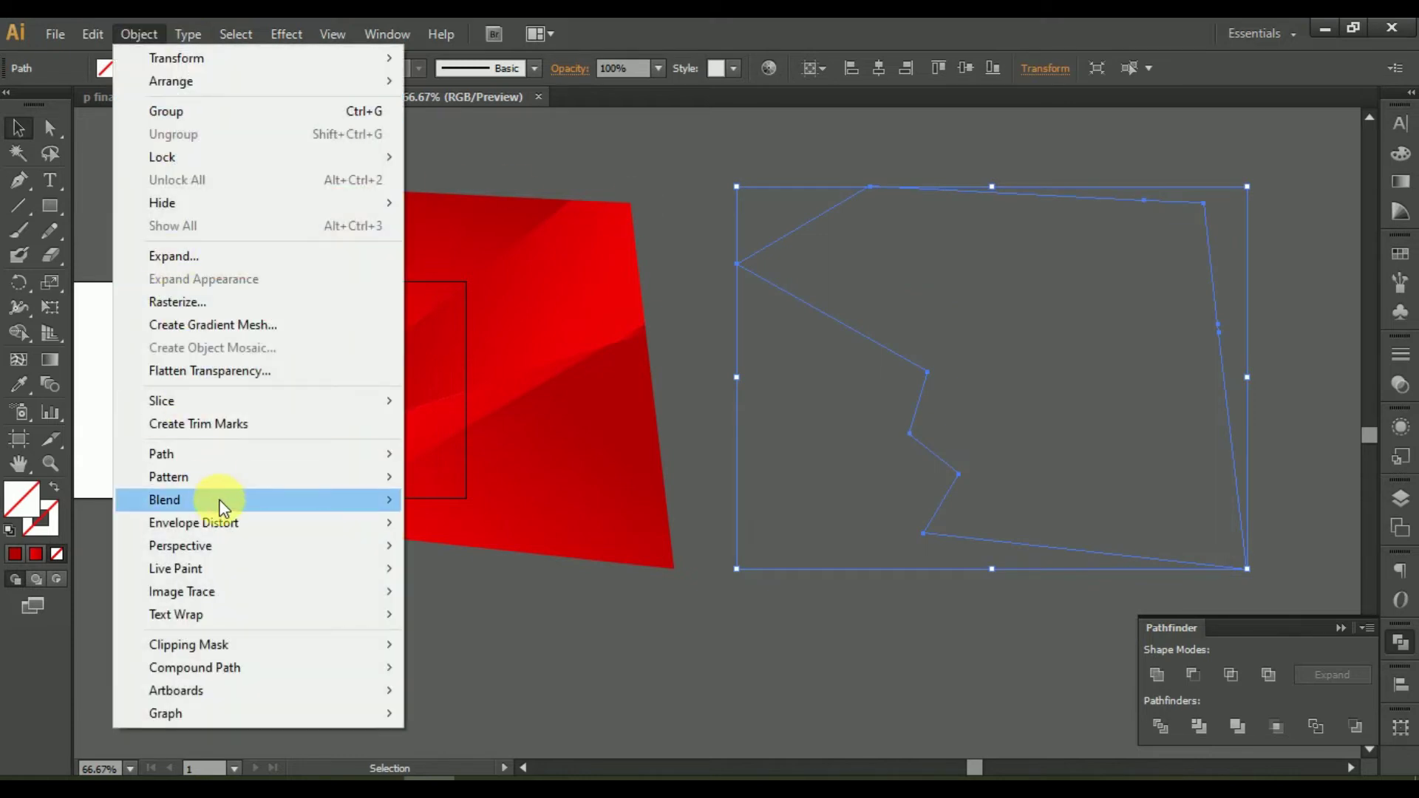
# Cancel Blend Options and apply a 10 px Offset Path to the merged outline.
pyautogui.click(491, 551)
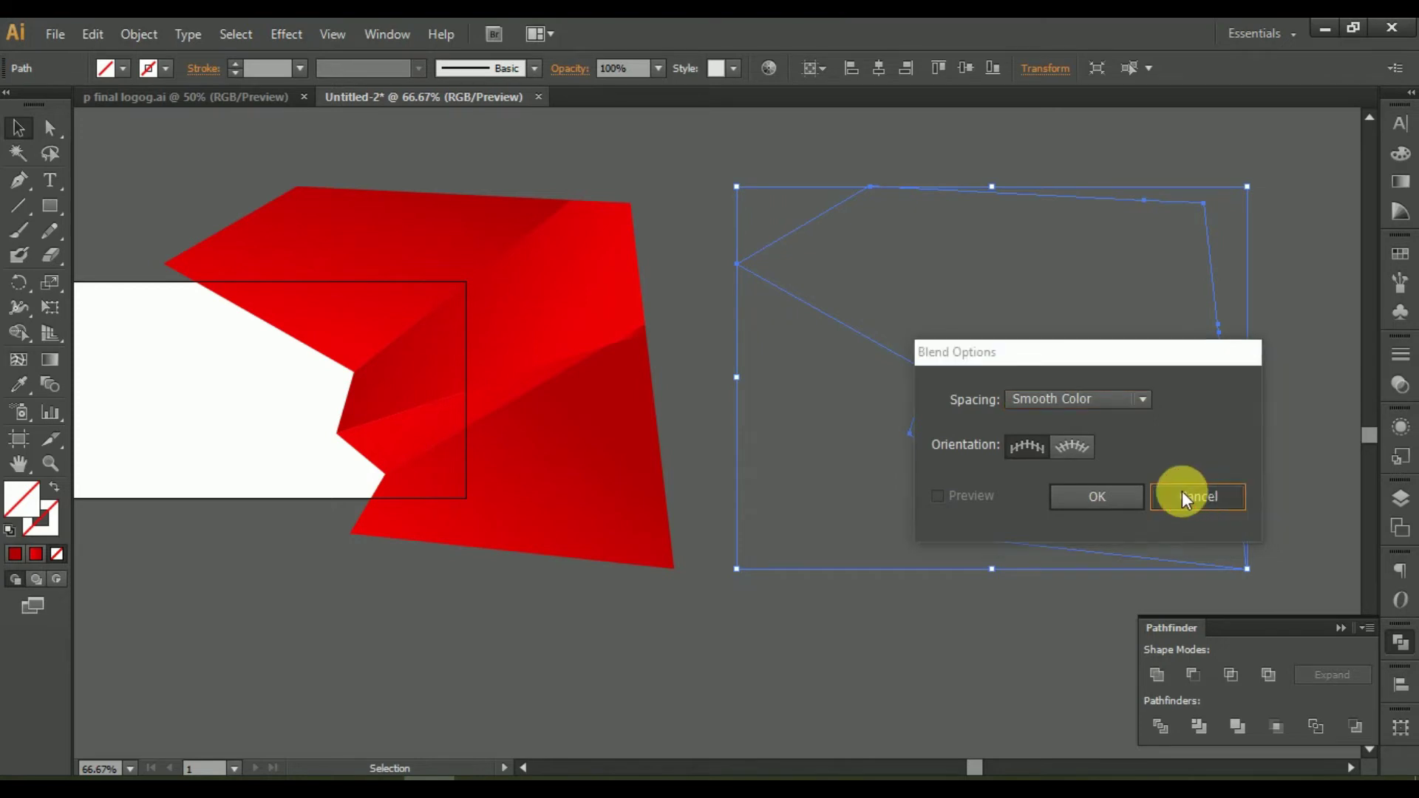
pyautogui.click(1182, 494)
pyautogui.click(131, 37)
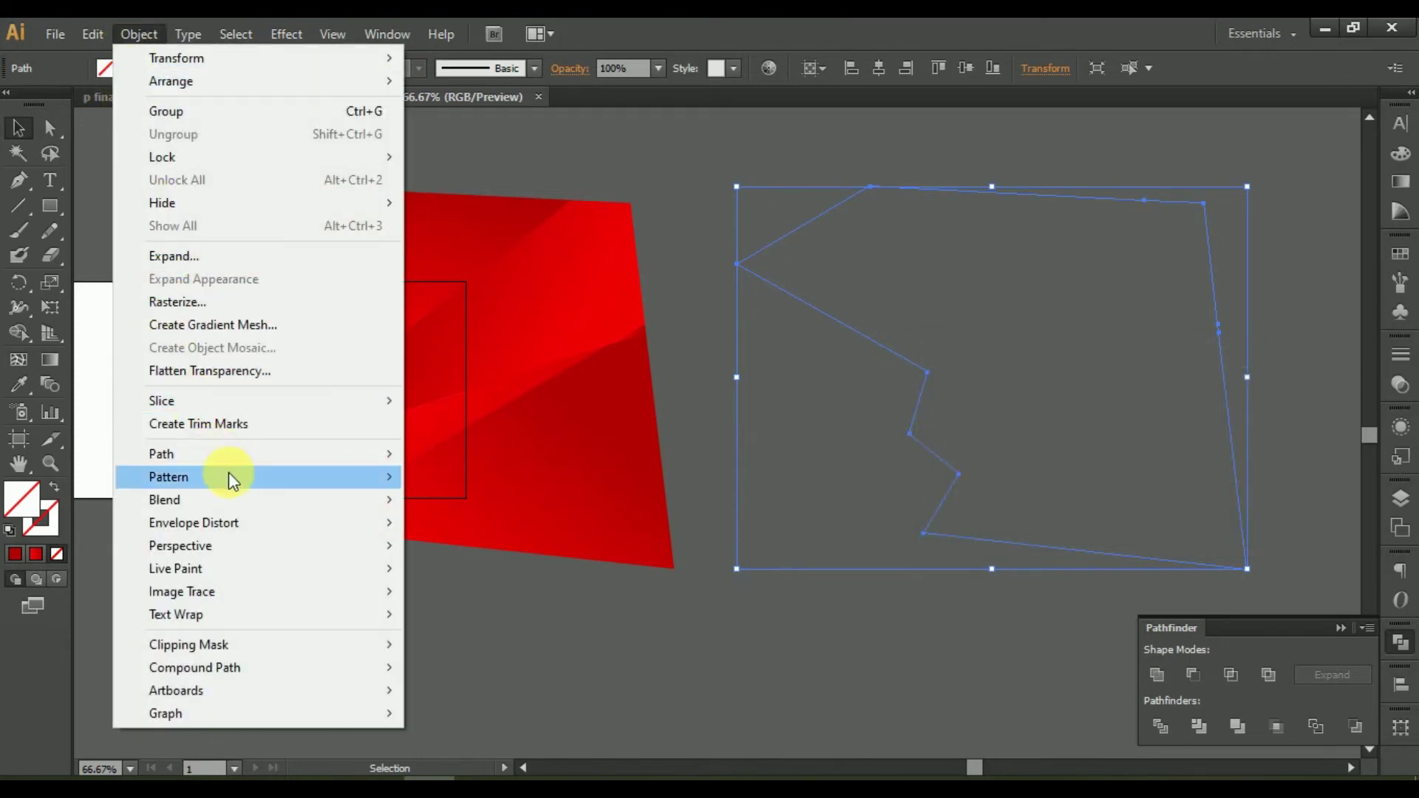
pyautogui.moveTo(162, 454)
pyautogui.click(467, 529)
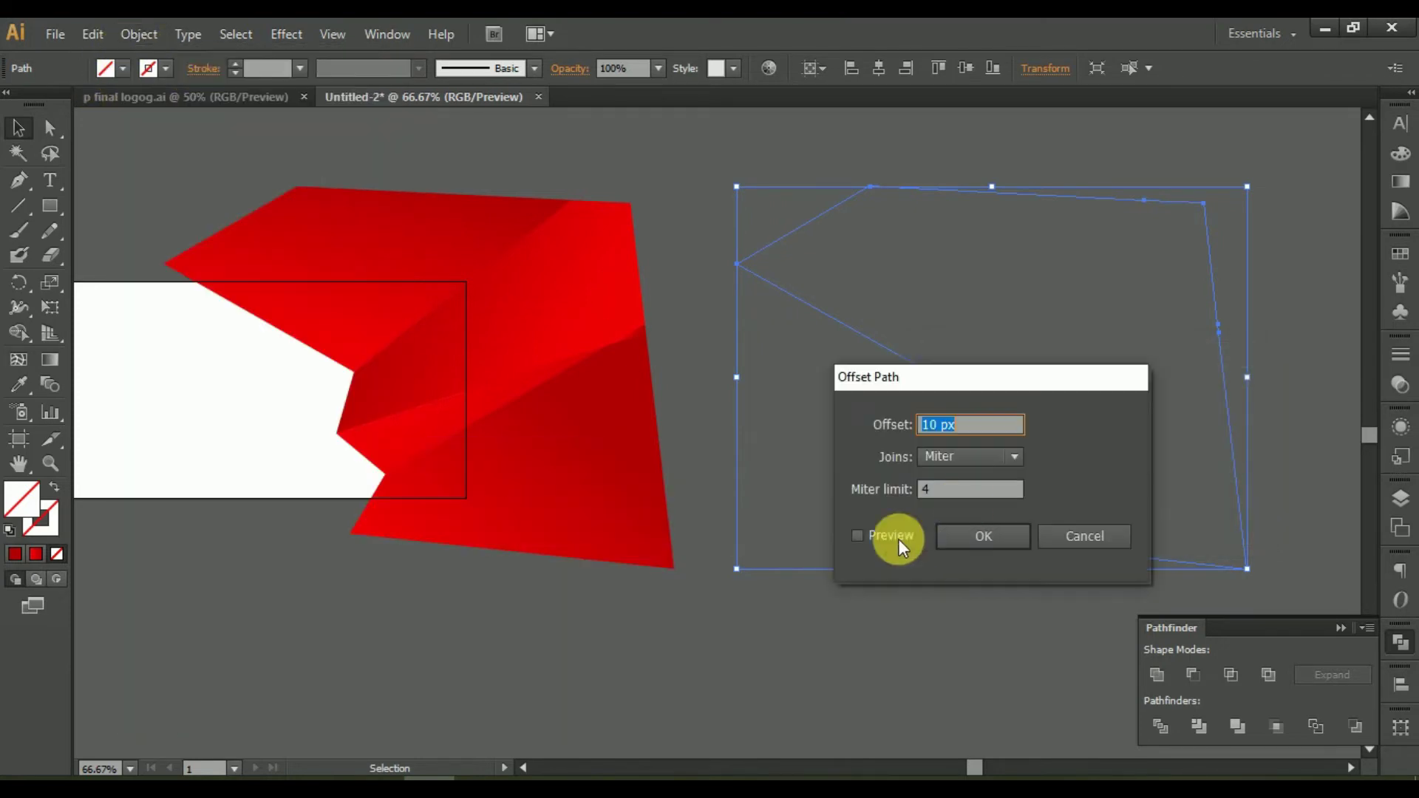
pyautogui.click(897, 538)
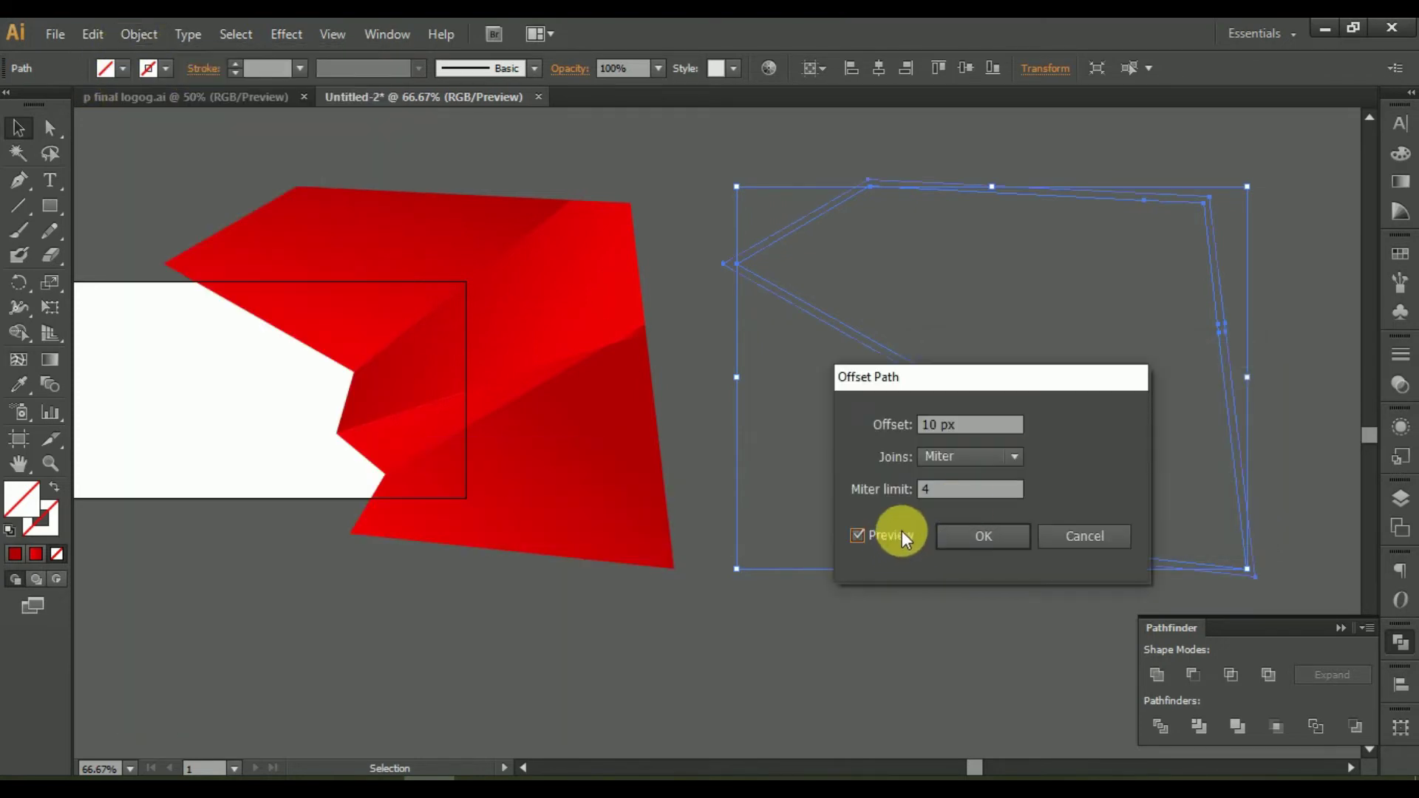
pyautogui.click(968, 536)
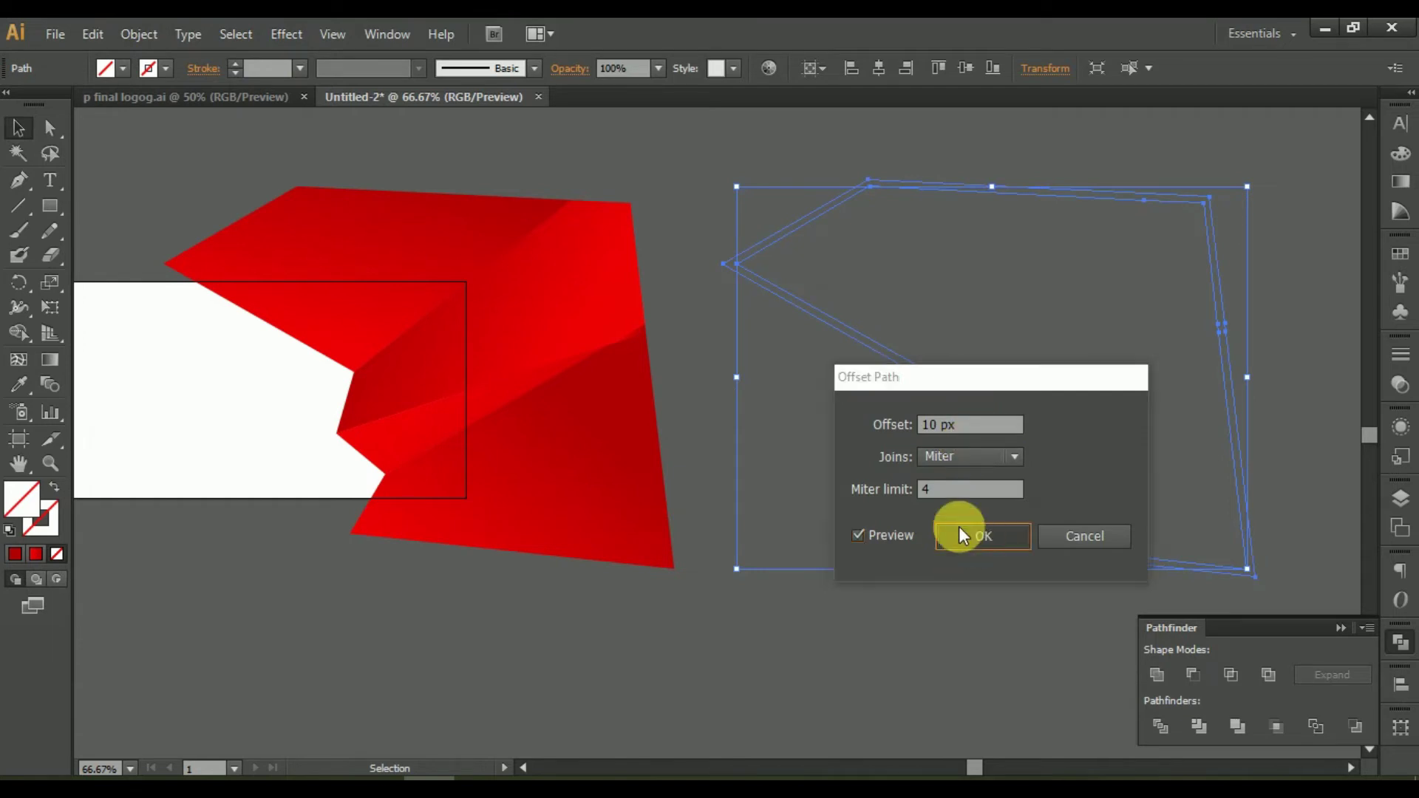
# Apply a second 10 px Offset Path and reselect the offset outline.
pyautogui.click(140, 35)
pyautogui.moveTo(169, 477)
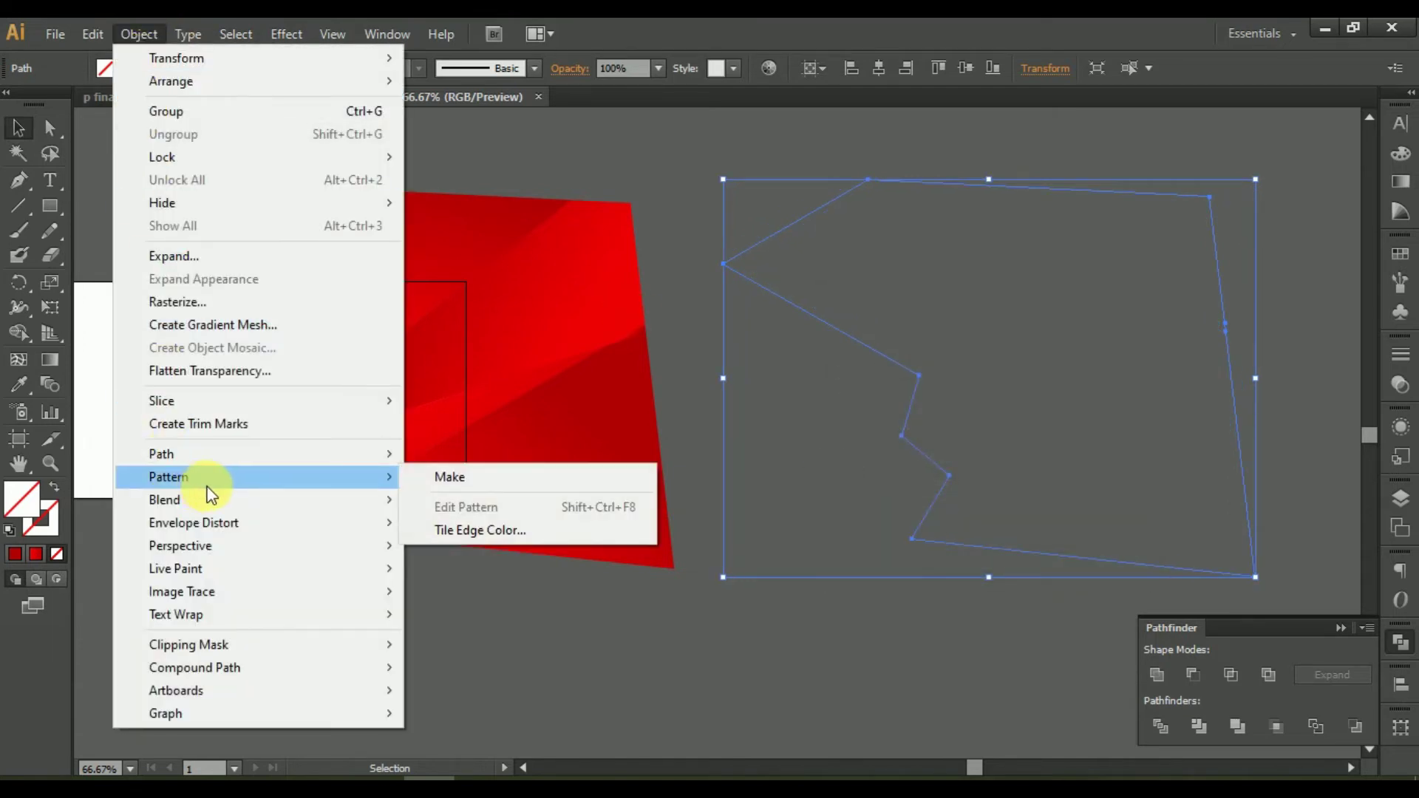
pyautogui.click(492, 531)
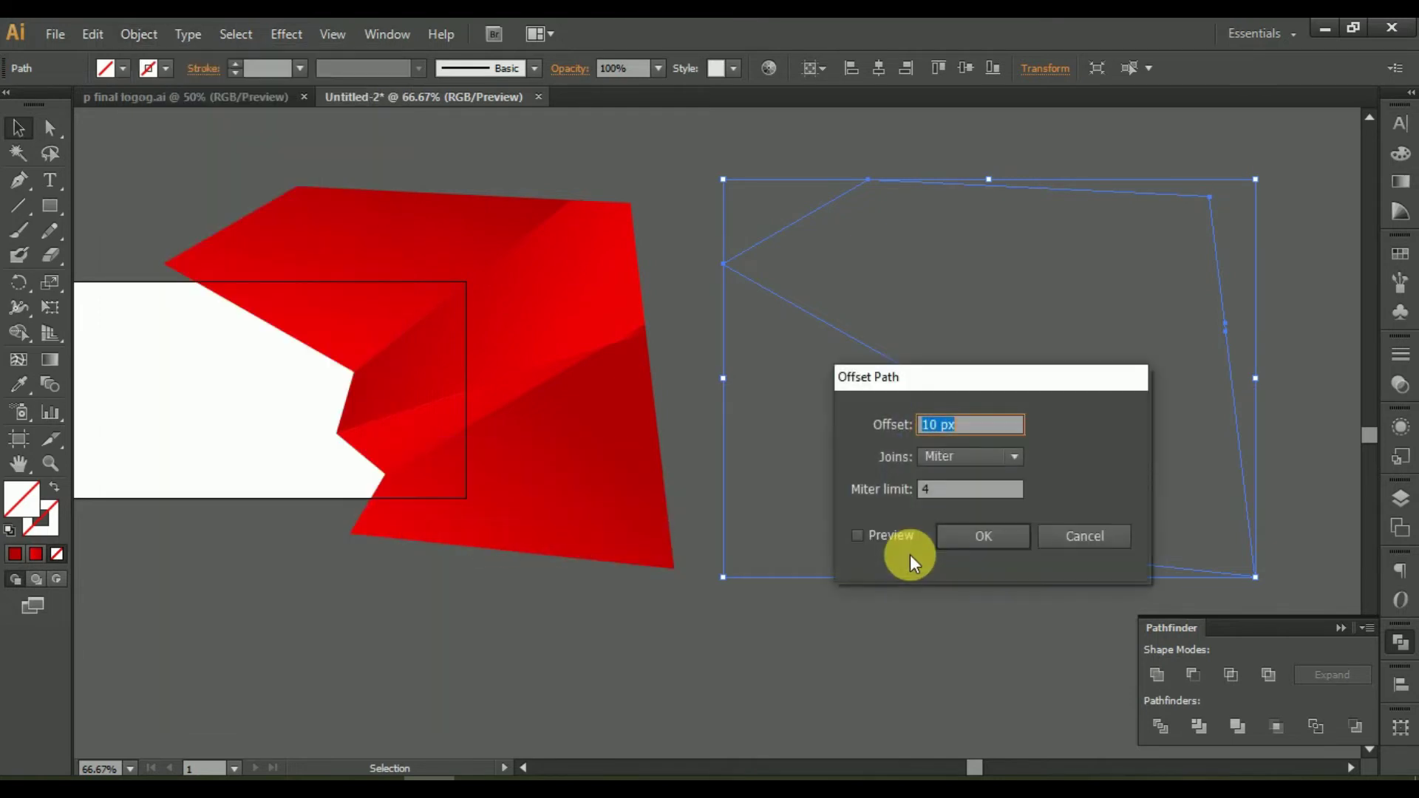
pyautogui.click(981, 547)
pyautogui.click(934, 523)
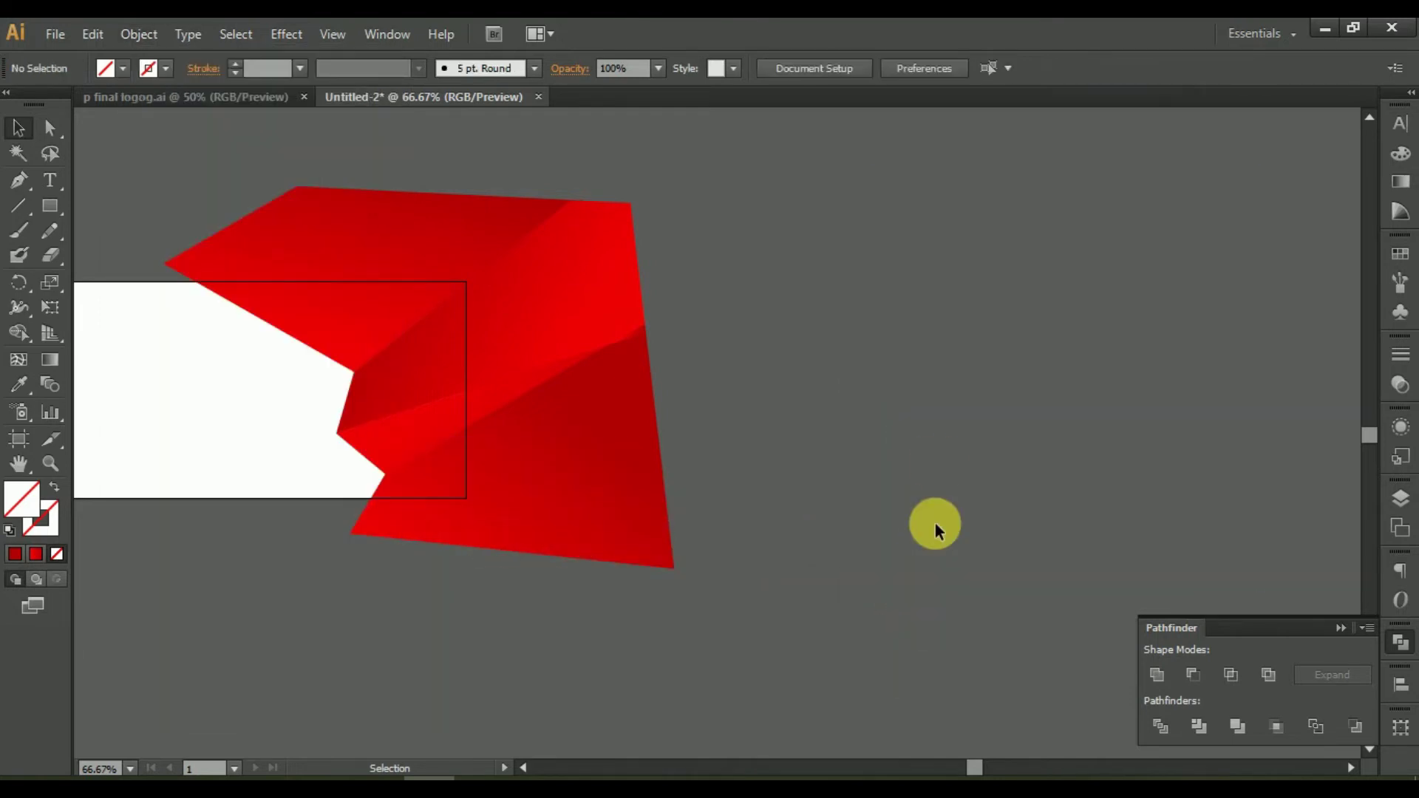
pyautogui.click(973, 654)
pyautogui.click(951, 558)
pyautogui.scroll(3, 951, 556)
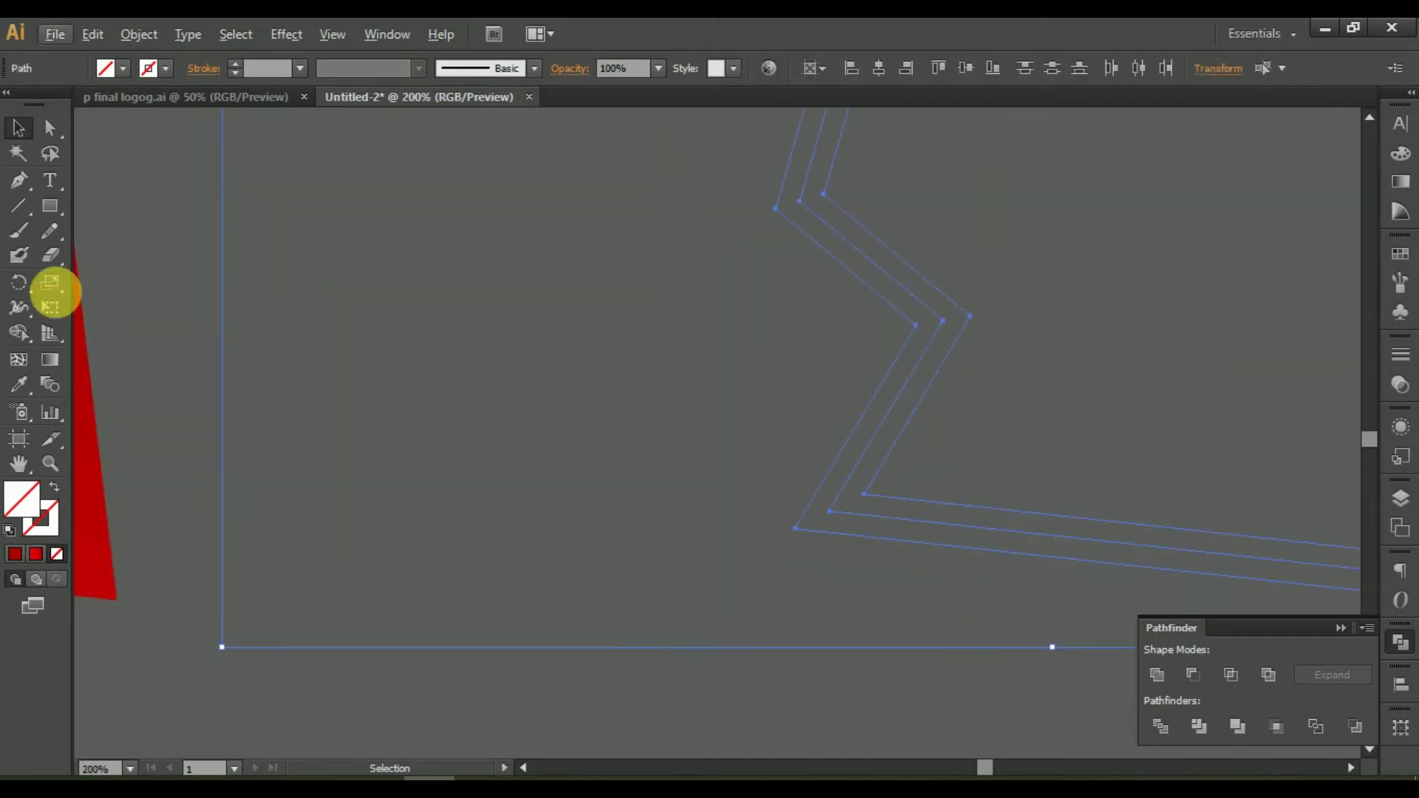
# Use Shape Builder on the two offset outlines to make the band between them one shape.
pyautogui.click(20, 360)
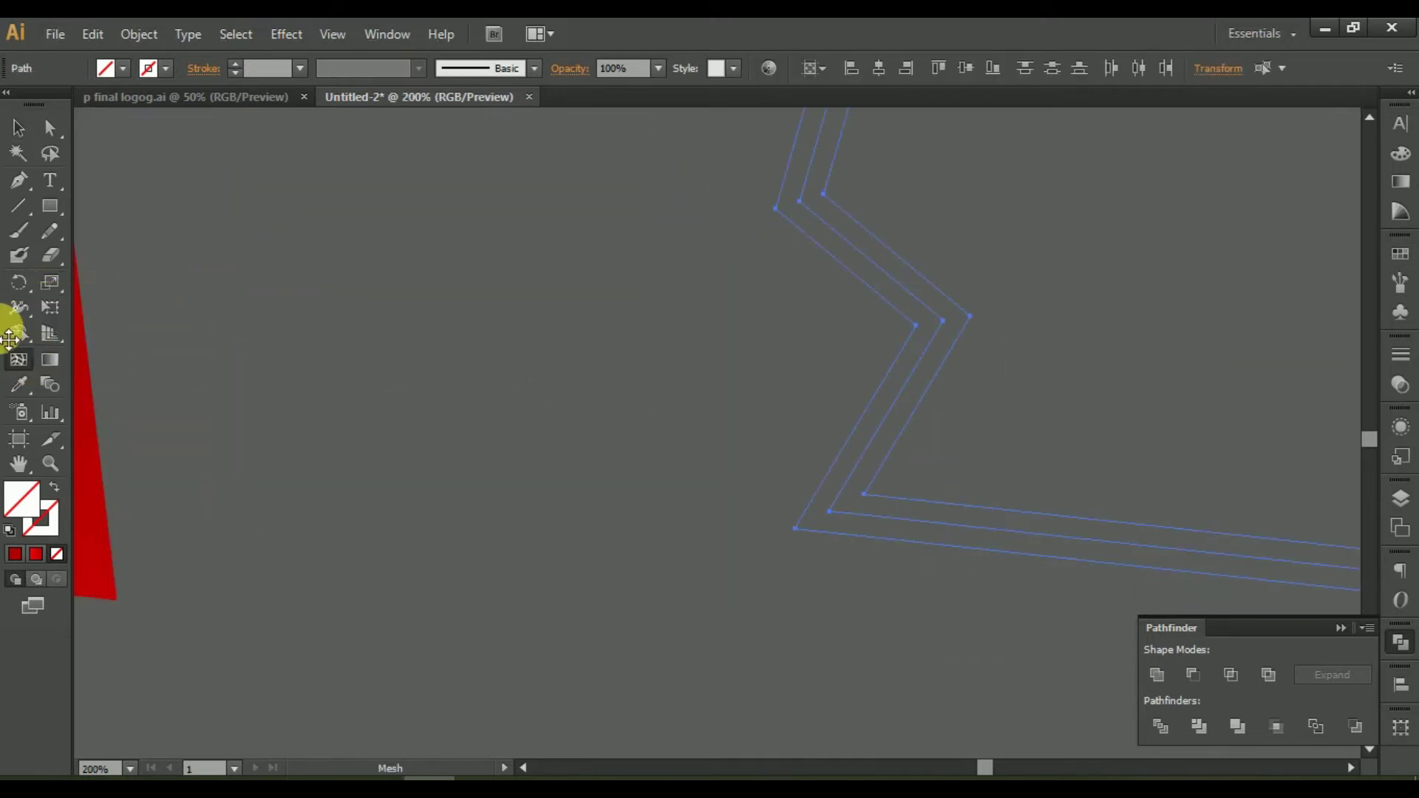
pyautogui.keyDown('shift'); pyautogui.click(947, 335); pyautogui.keyUp('shift')
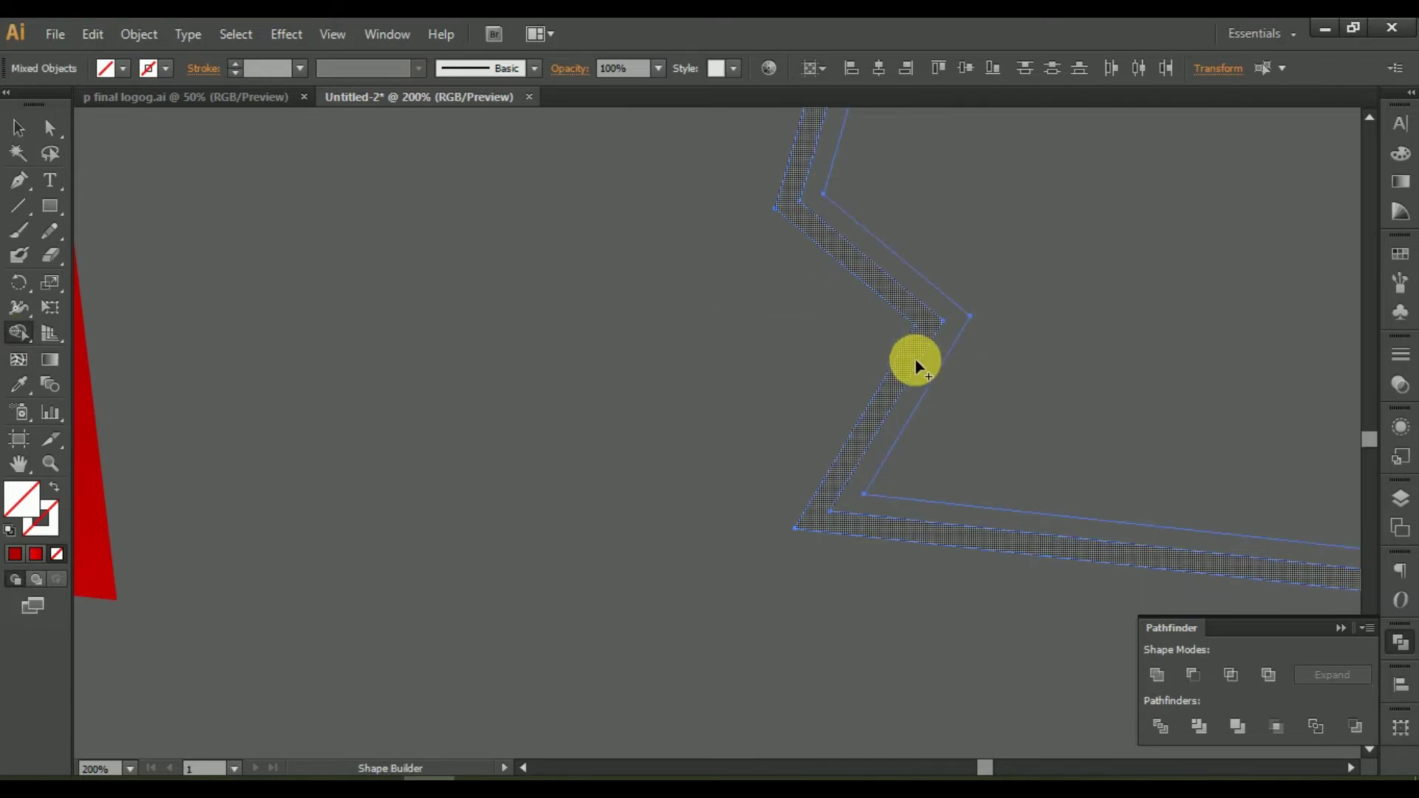
pyautogui.scroll(-4, 994, 393)
pyautogui.click(995, 398)
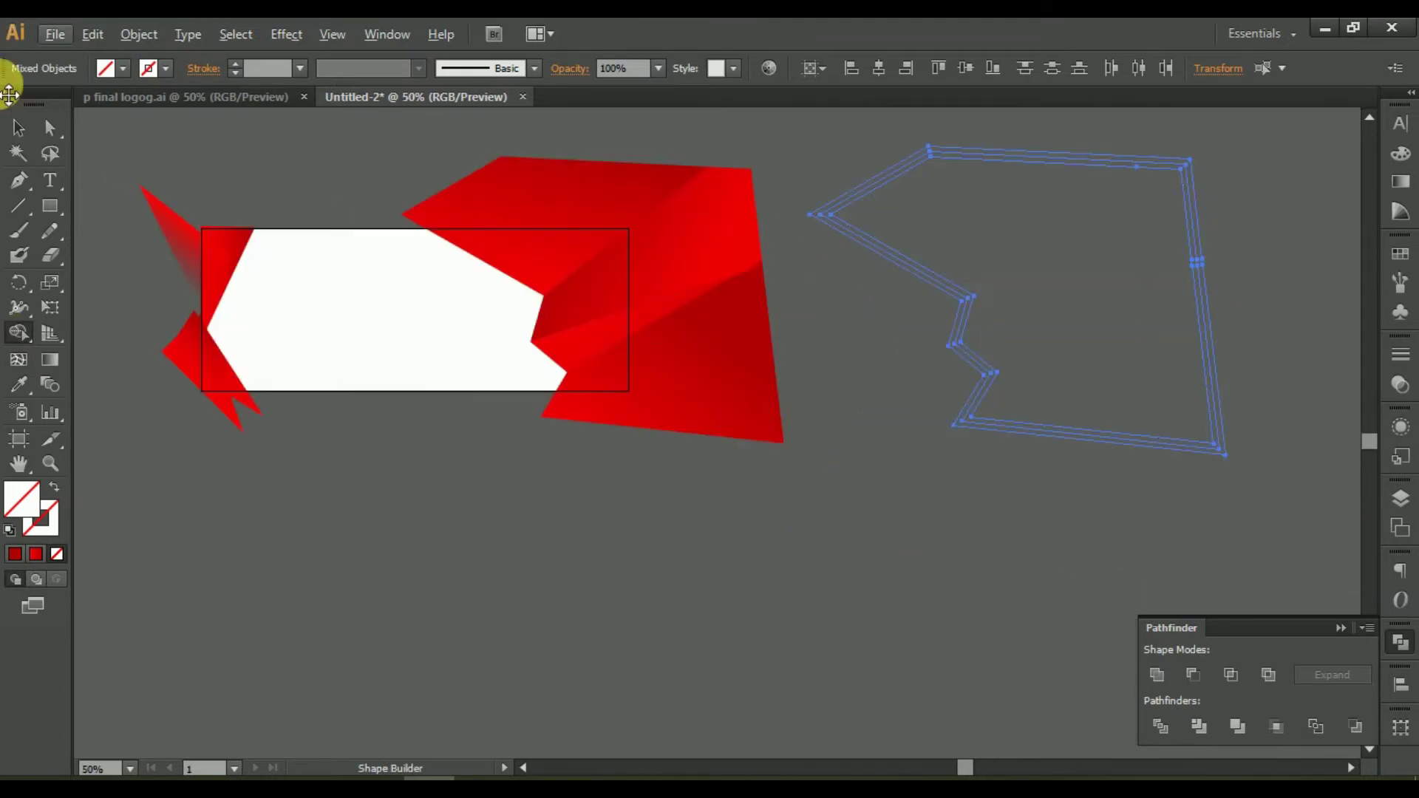
pyautogui.click(17, 130)
pyautogui.click(657, 209)
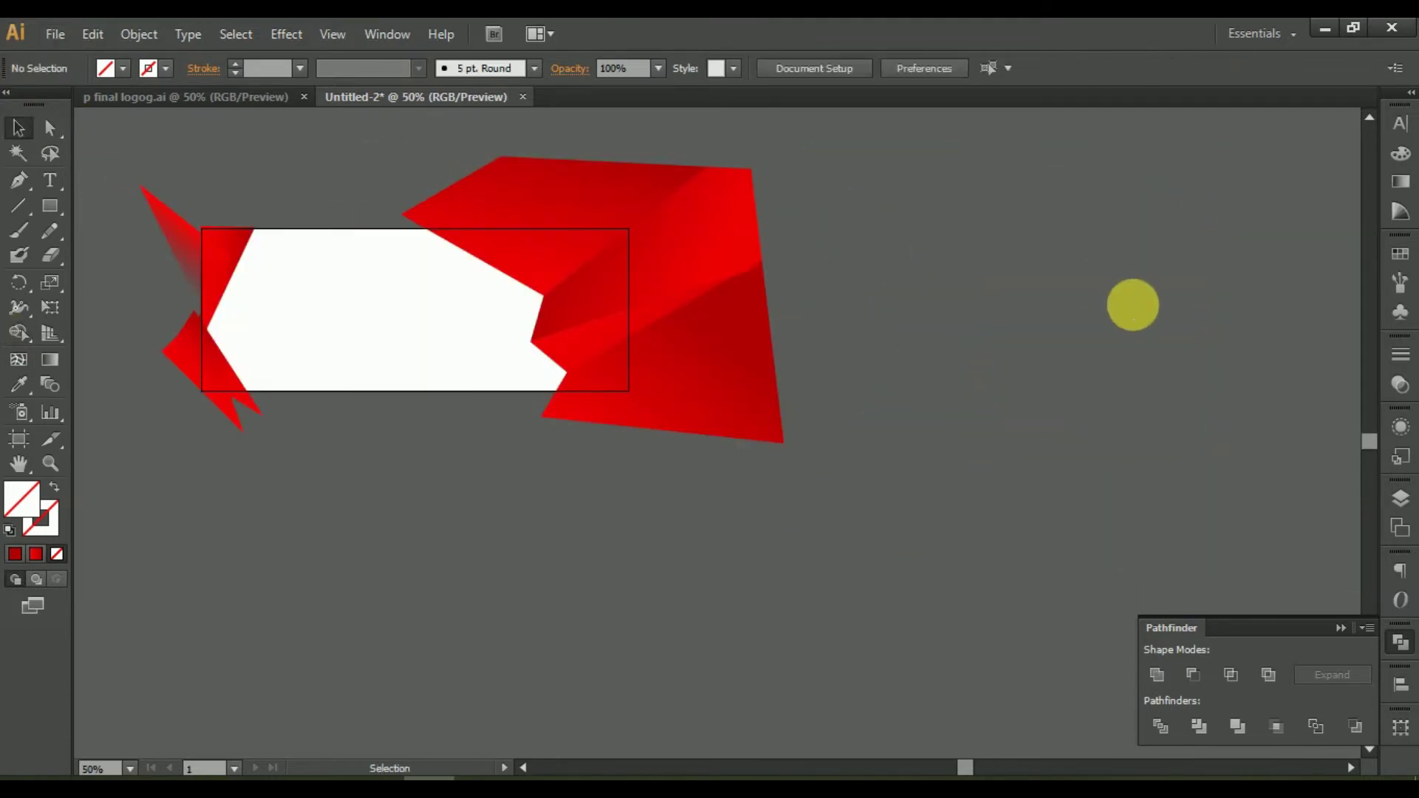
pyautogui.moveTo(1123, 385); pyautogui.dragTo(1071, 454)
pyautogui.moveTo(1175, 428); pyautogui.dragTo(938, 529)
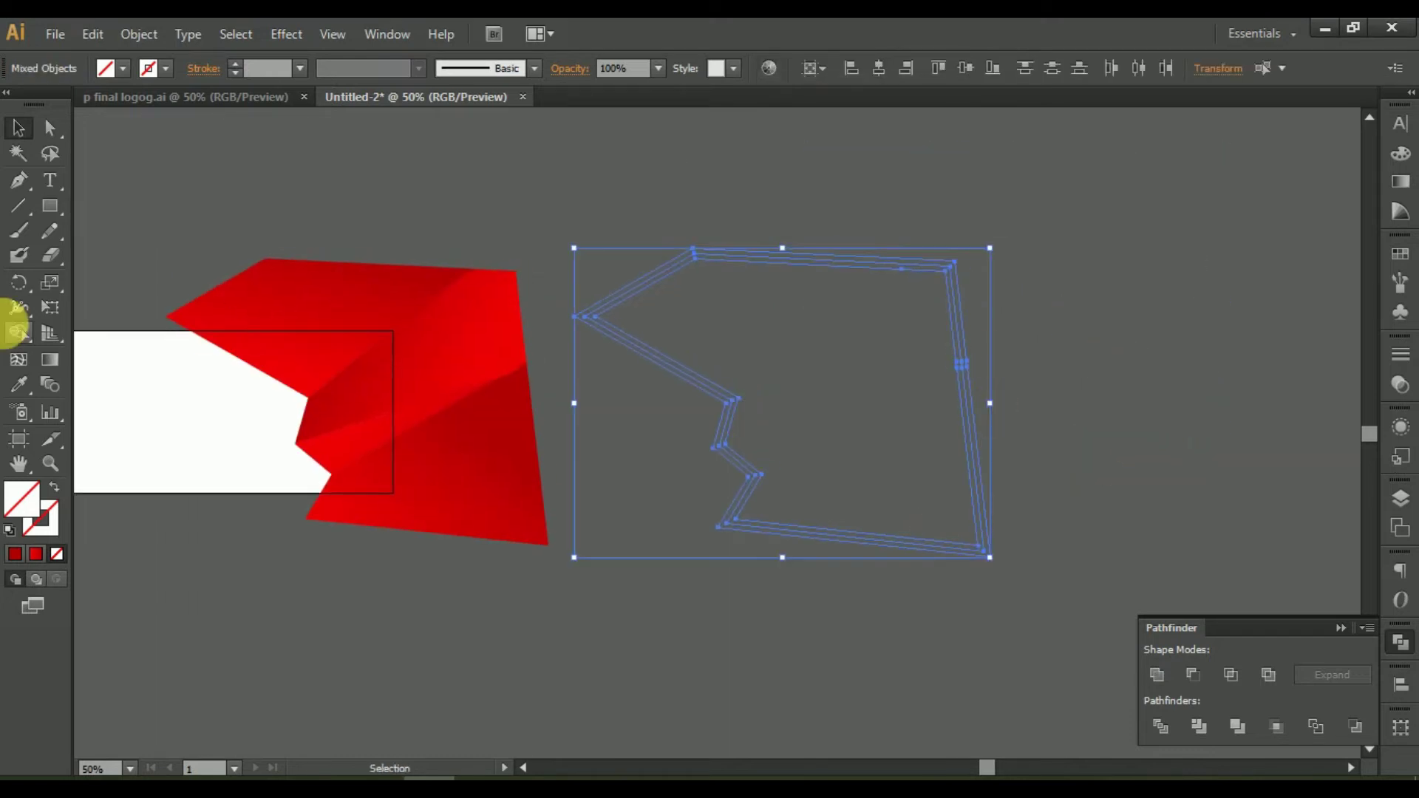
# Sample the red gradient onto the copied shape and swap its fill to a stroke.
pyautogui.click(18, 385)
pyautogui.click(490, 451)
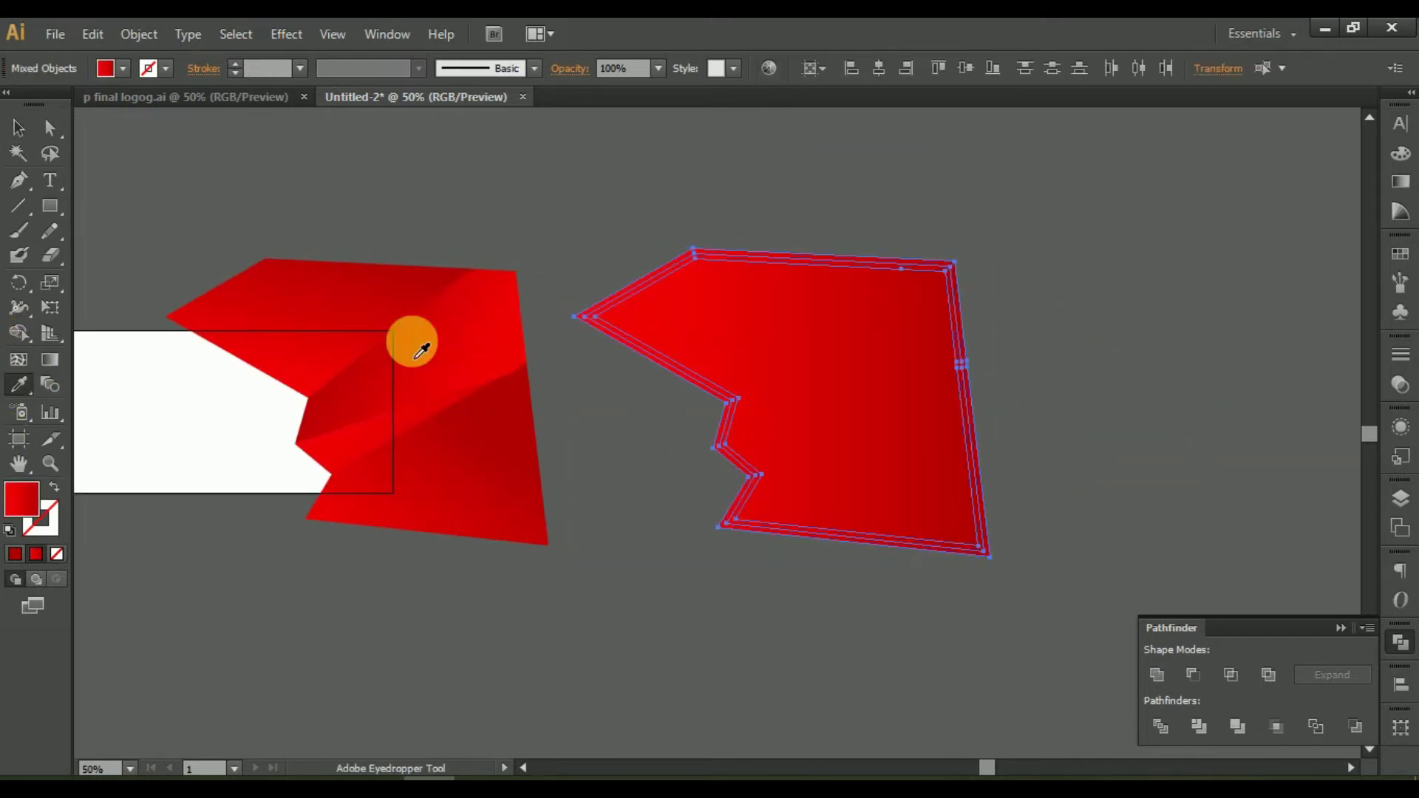
pyautogui.click(18, 127)
pyautogui.click(689, 199)
pyautogui.click(849, 407)
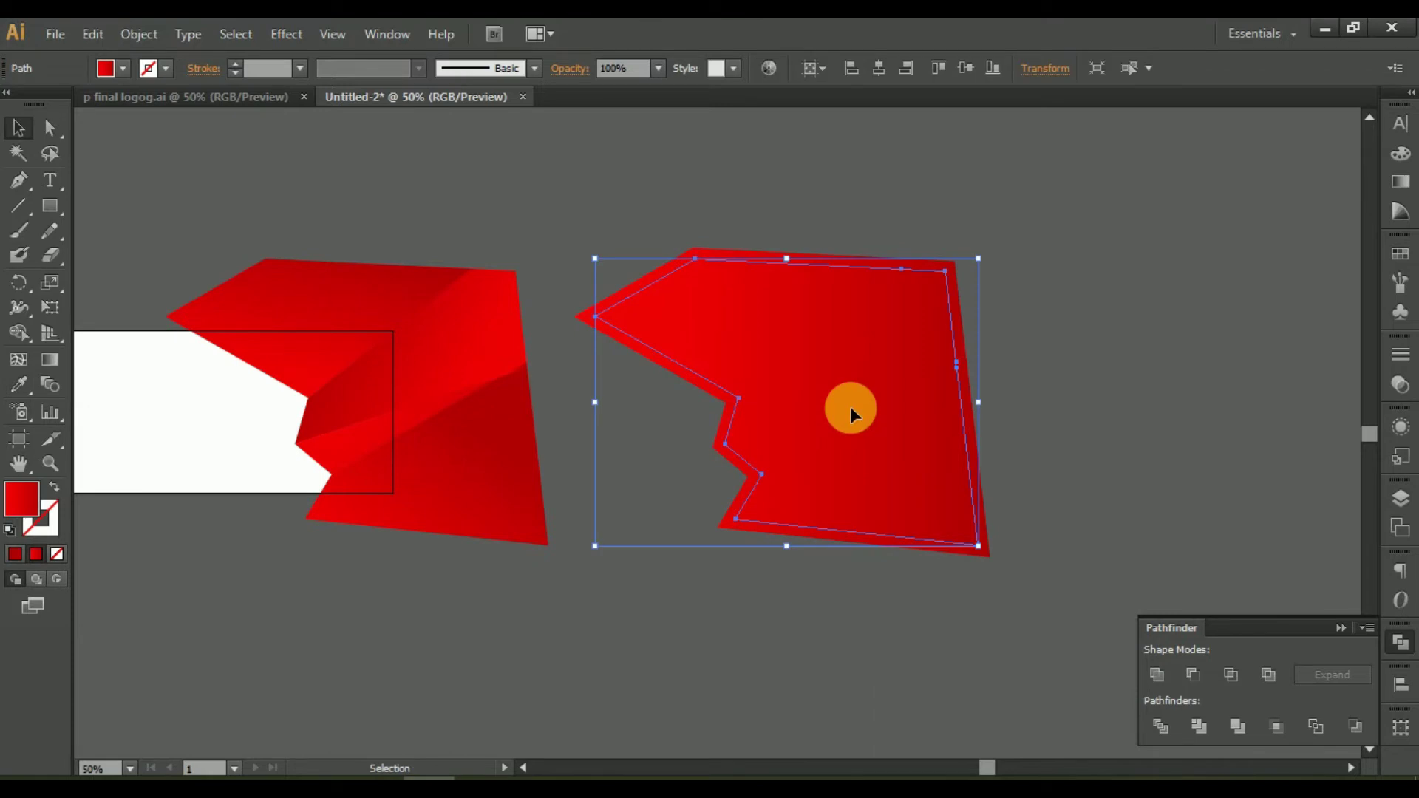
pyautogui.hotkey('ctrl', 'z')
pyautogui.click(783, 376)
pyautogui.click(751, 404)
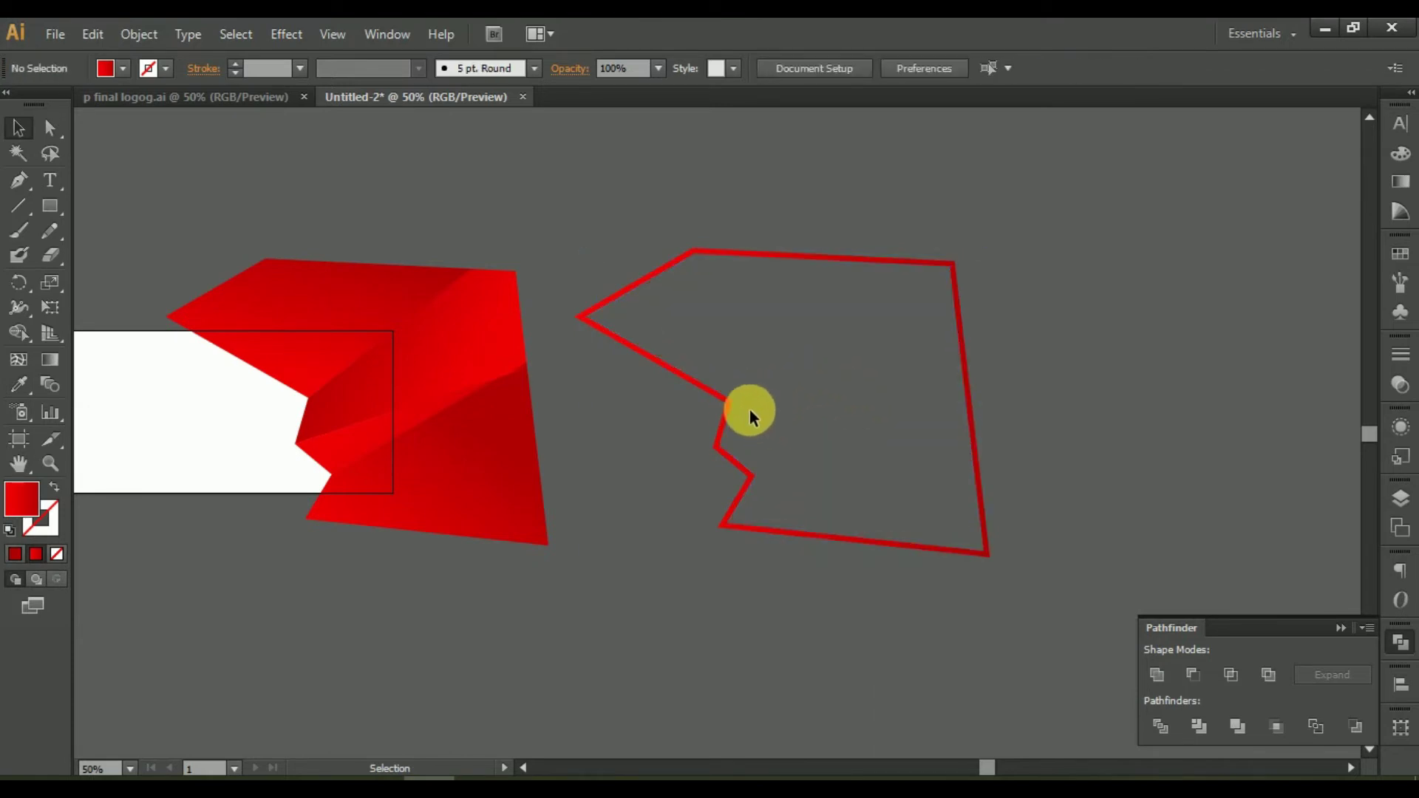
# Move the red outline over the faceted red artwork as a border.
pyautogui.moveTo(721, 417); pyautogui.dragTo(279, 405)
pyautogui.moveTo(694, 306); pyautogui.dragTo(902, 406)
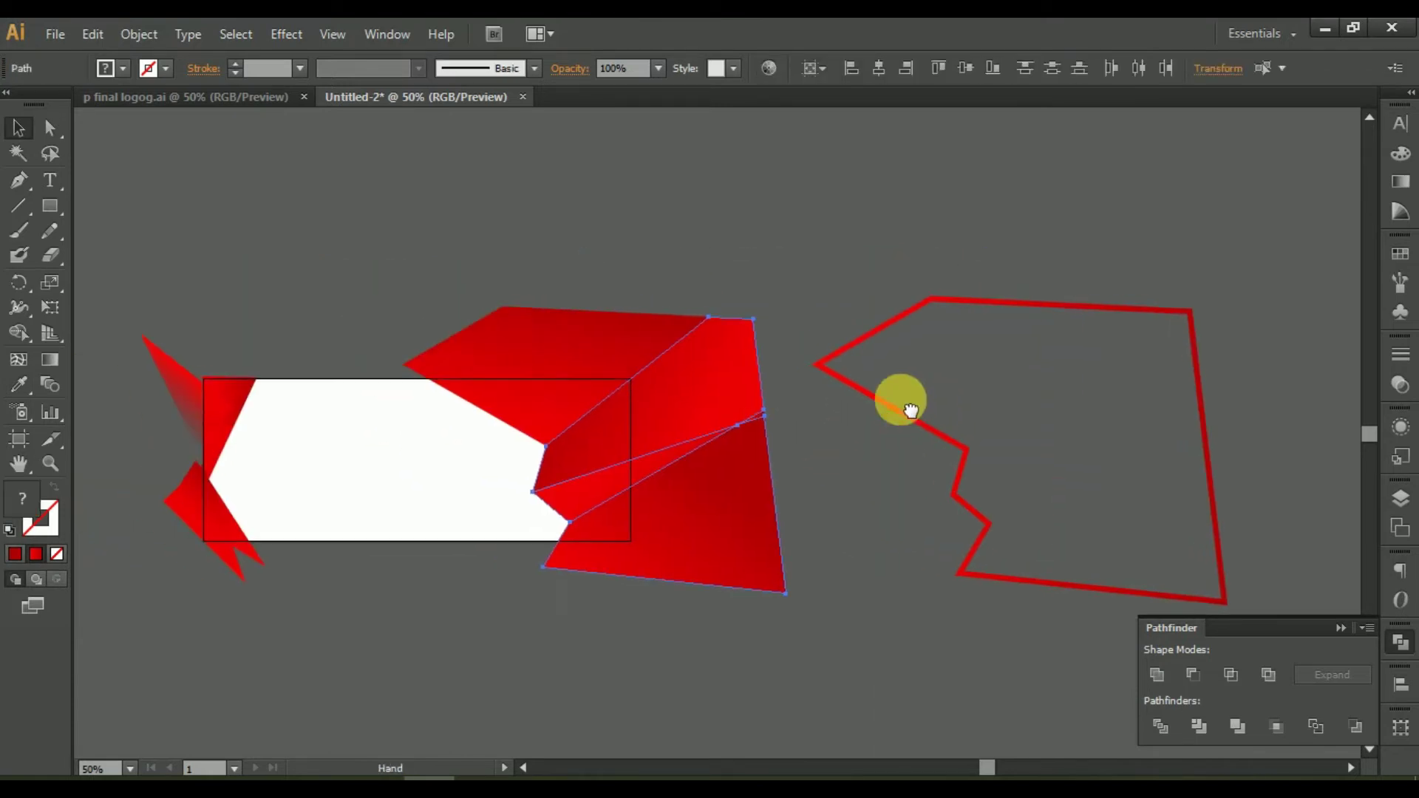
pyautogui.click(925, 316)
pyautogui.moveTo(925, 317); pyautogui.dragTo(476, 312)
pyautogui.click(1001, 473)
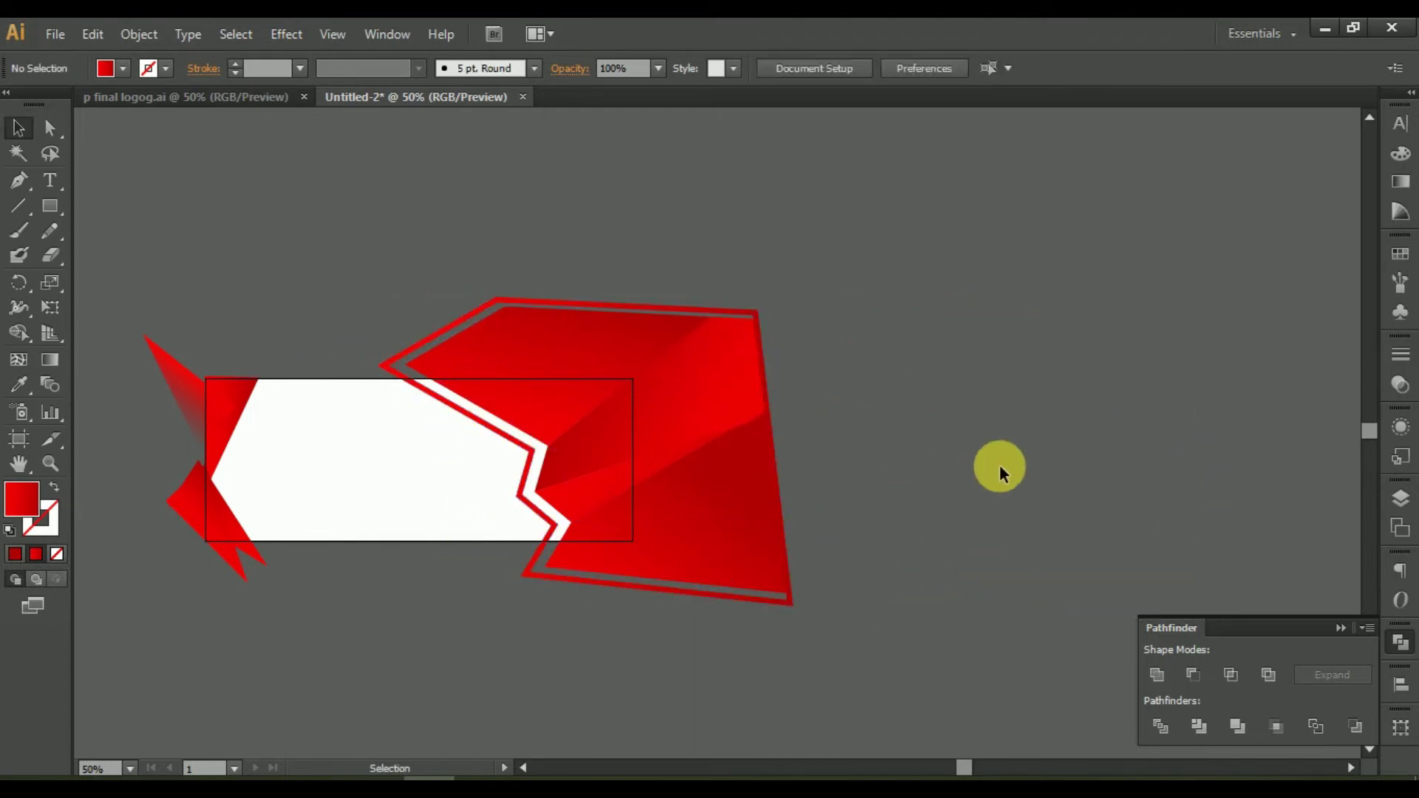
# Nudge the white stripe slightly right and review the whole banner.
pyautogui.scroll(2, 455, 486)
pyautogui.scroll(-2, 458, 488)
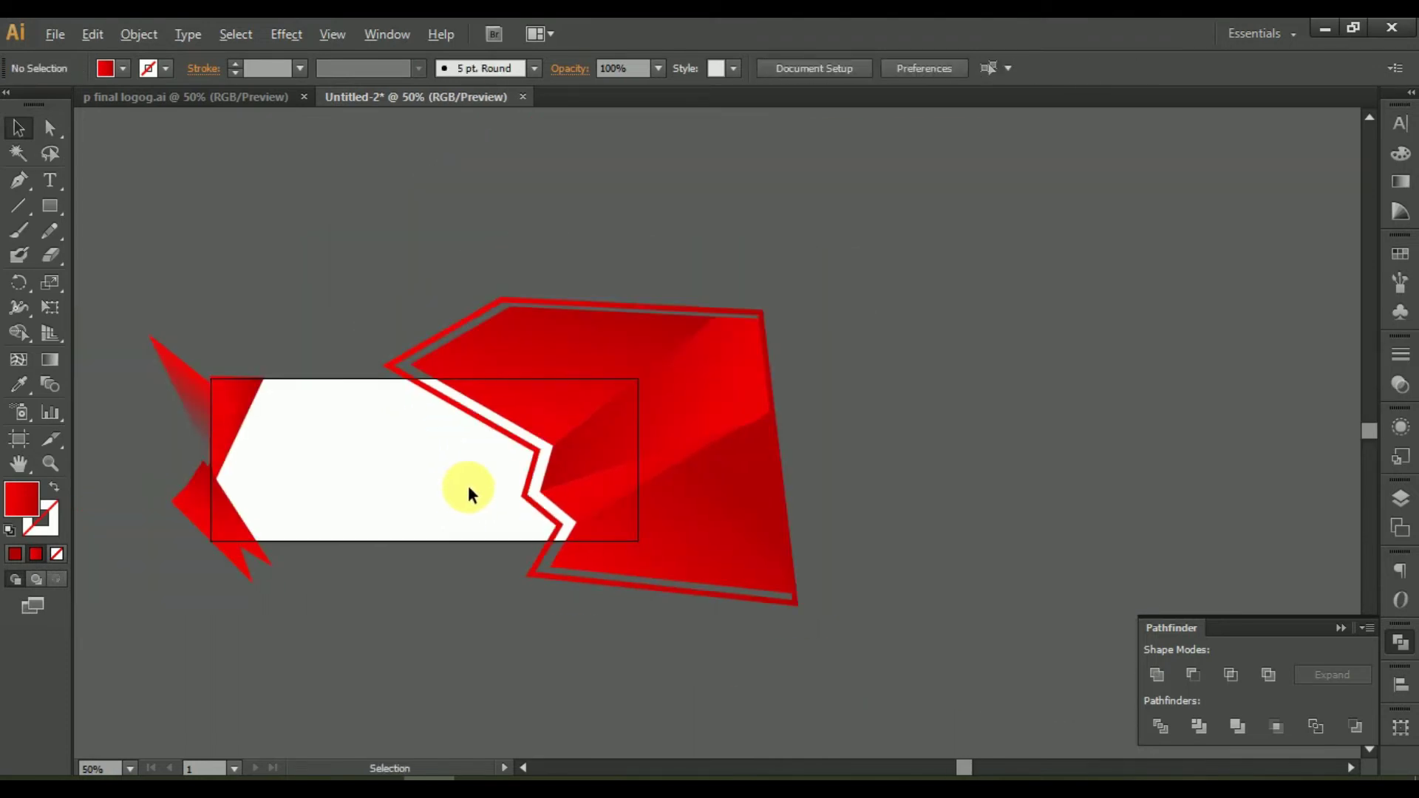
pyautogui.scroll(2, 468, 488)
pyautogui.scroll(1, 513, 472)
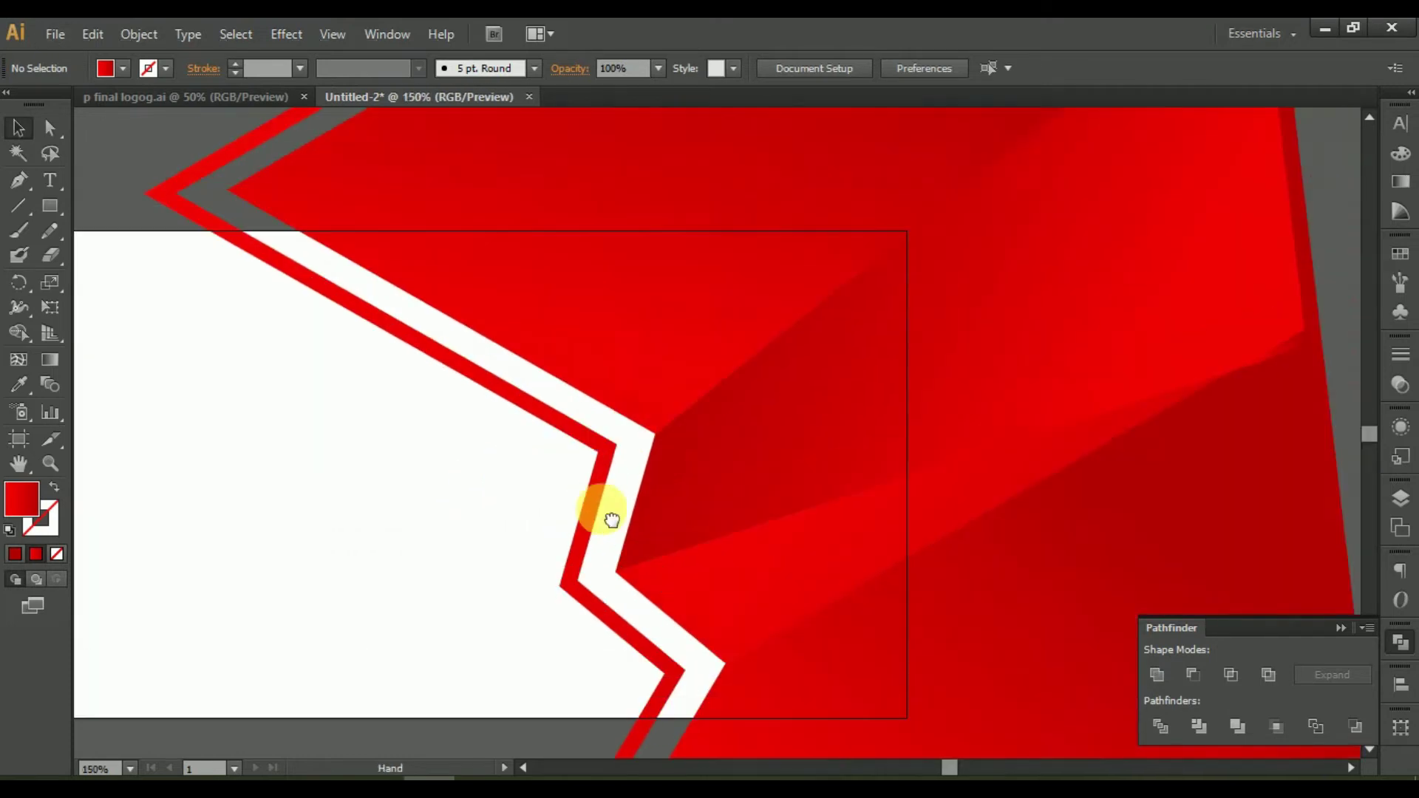
pyautogui.moveTo(593, 506); pyautogui.dragTo(620, 501)
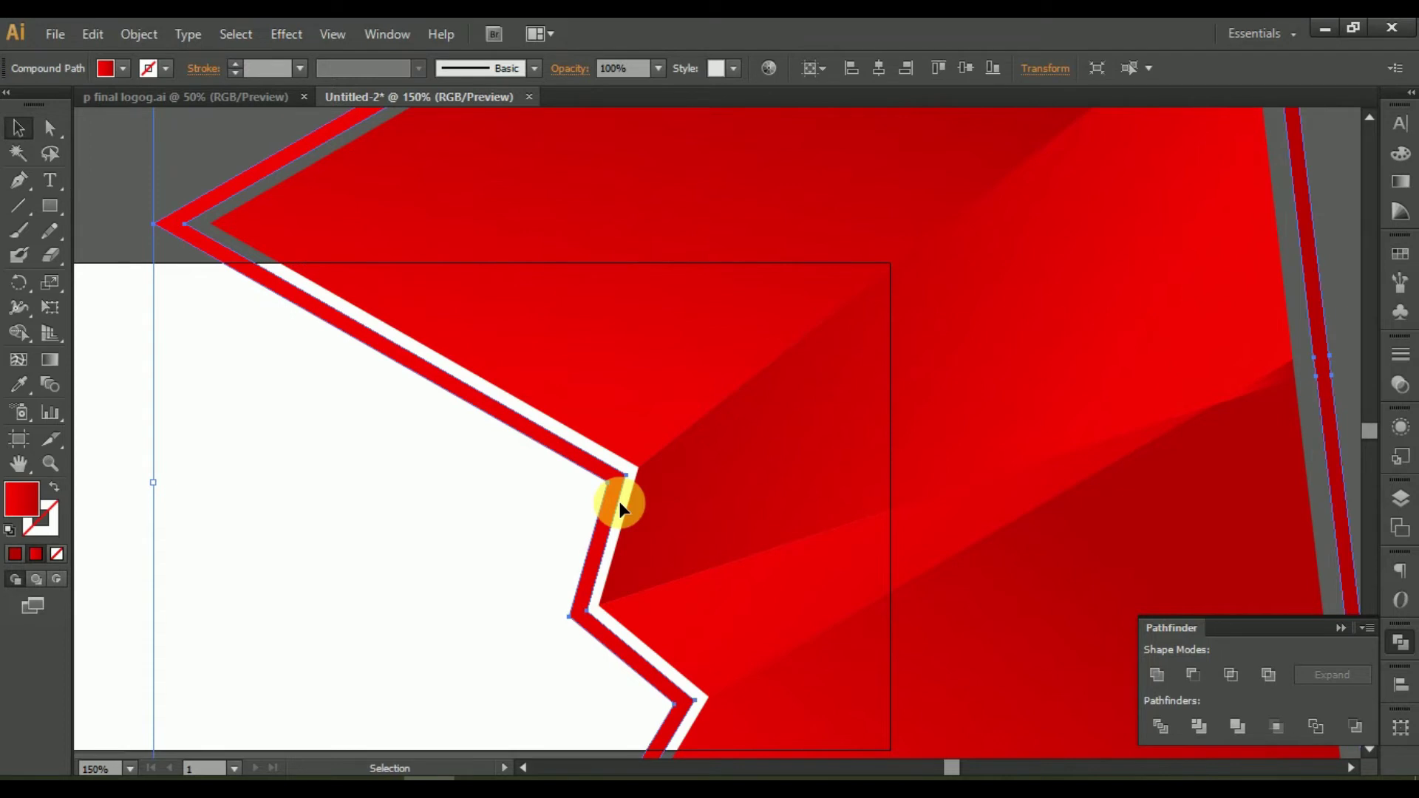
pyautogui.scroll(-2, 621, 503)
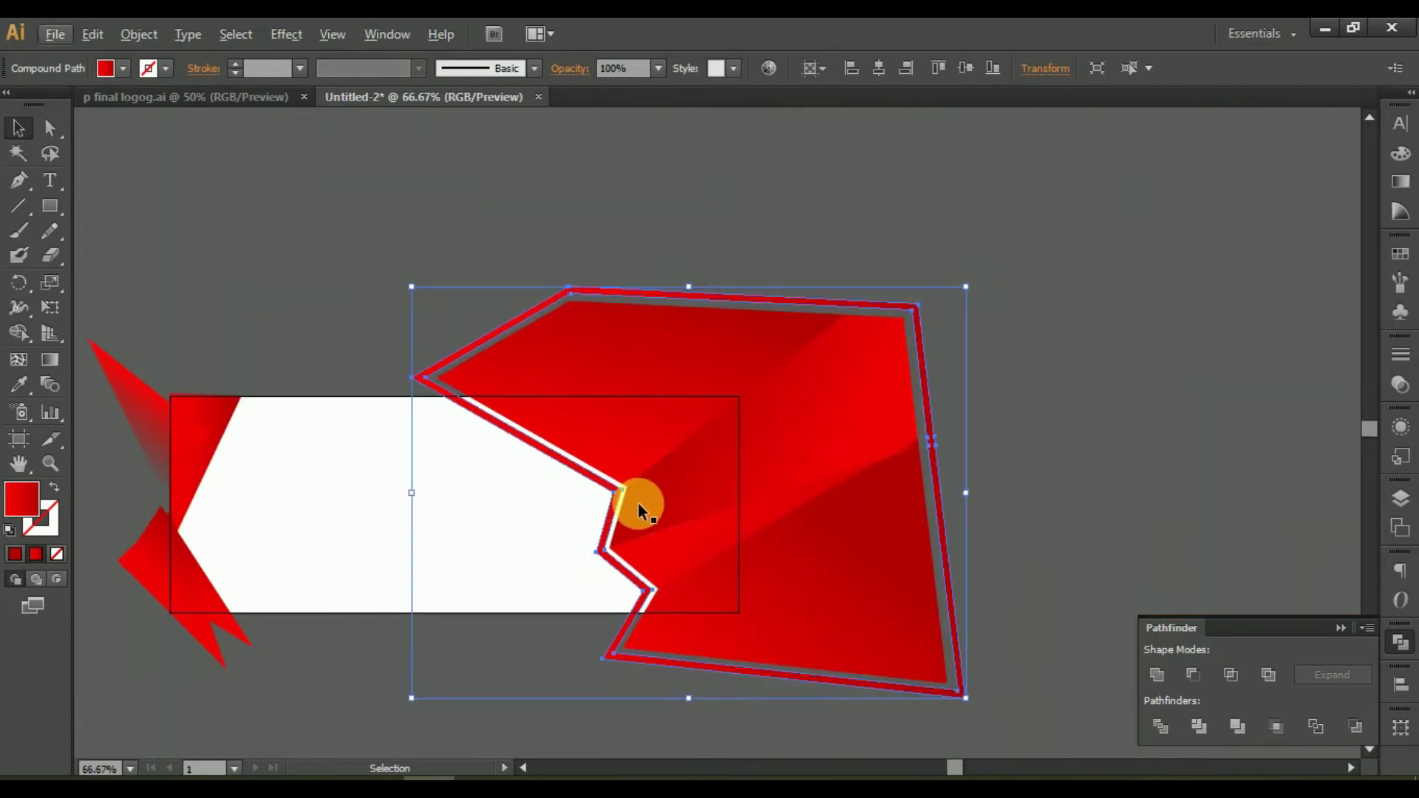
pyautogui.click(1150, 483)
pyautogui.moveTo(1087, 507); pyautogui.dragTo(1178, 449)
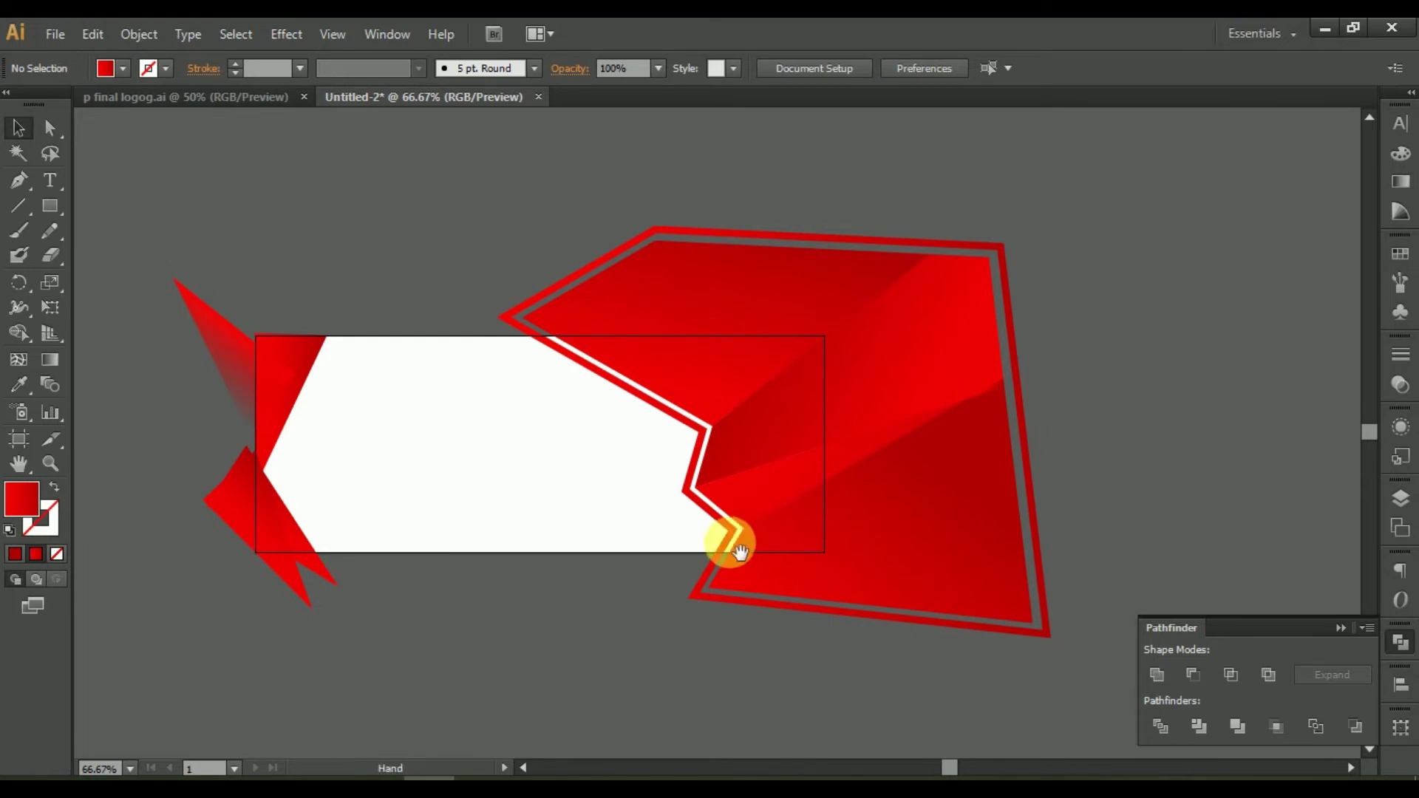
pyautogui.moveTo(739, 551); pyautogui.dragTo(817, 580)
pyautogui.scroll(2, 331, 432)
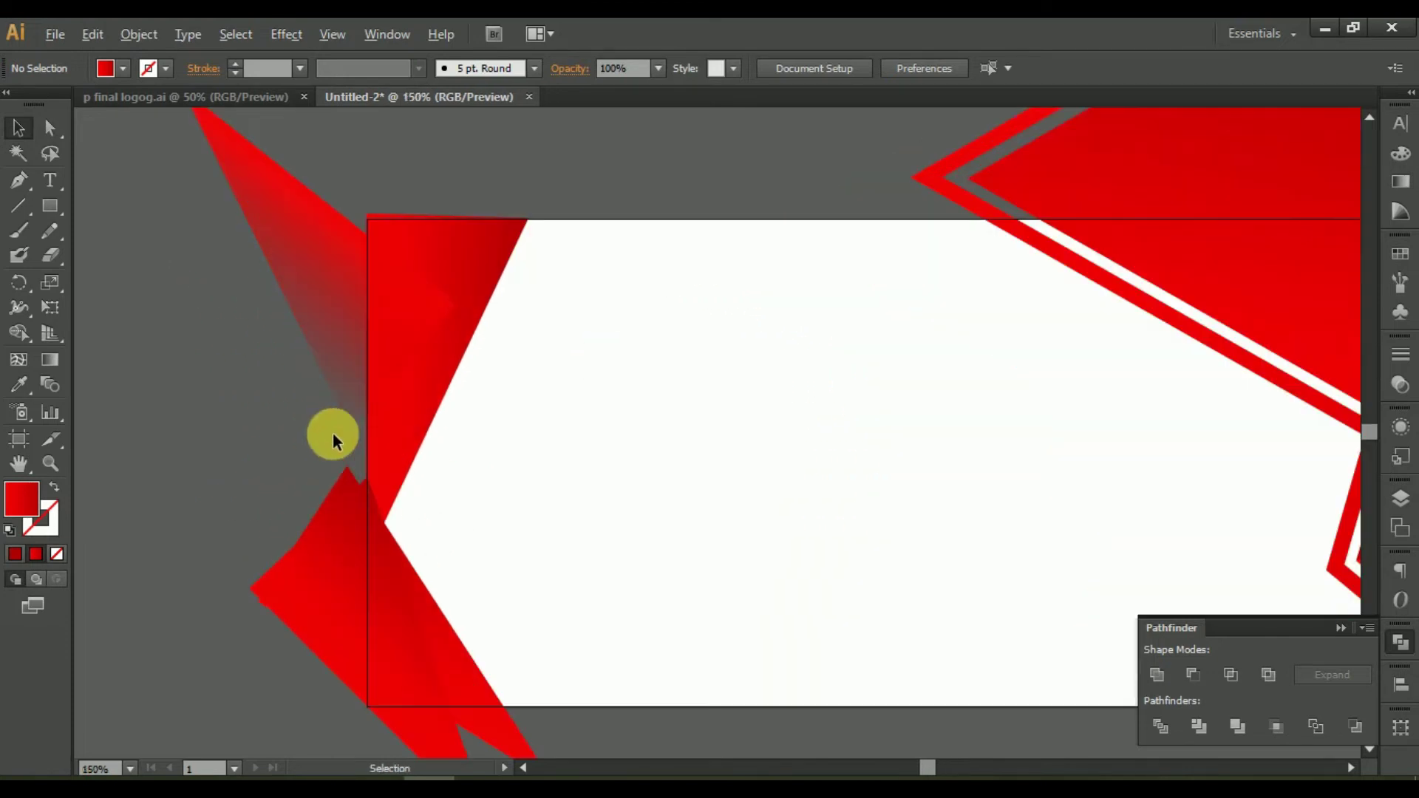
# Bring the red gradient triangle to front and move it to the frame's top-left corner.
pyautogui.scroll(-1, 333, 432)
pyautogui.moveTo(360, 370); pyautogui.dragTo(199, 391)
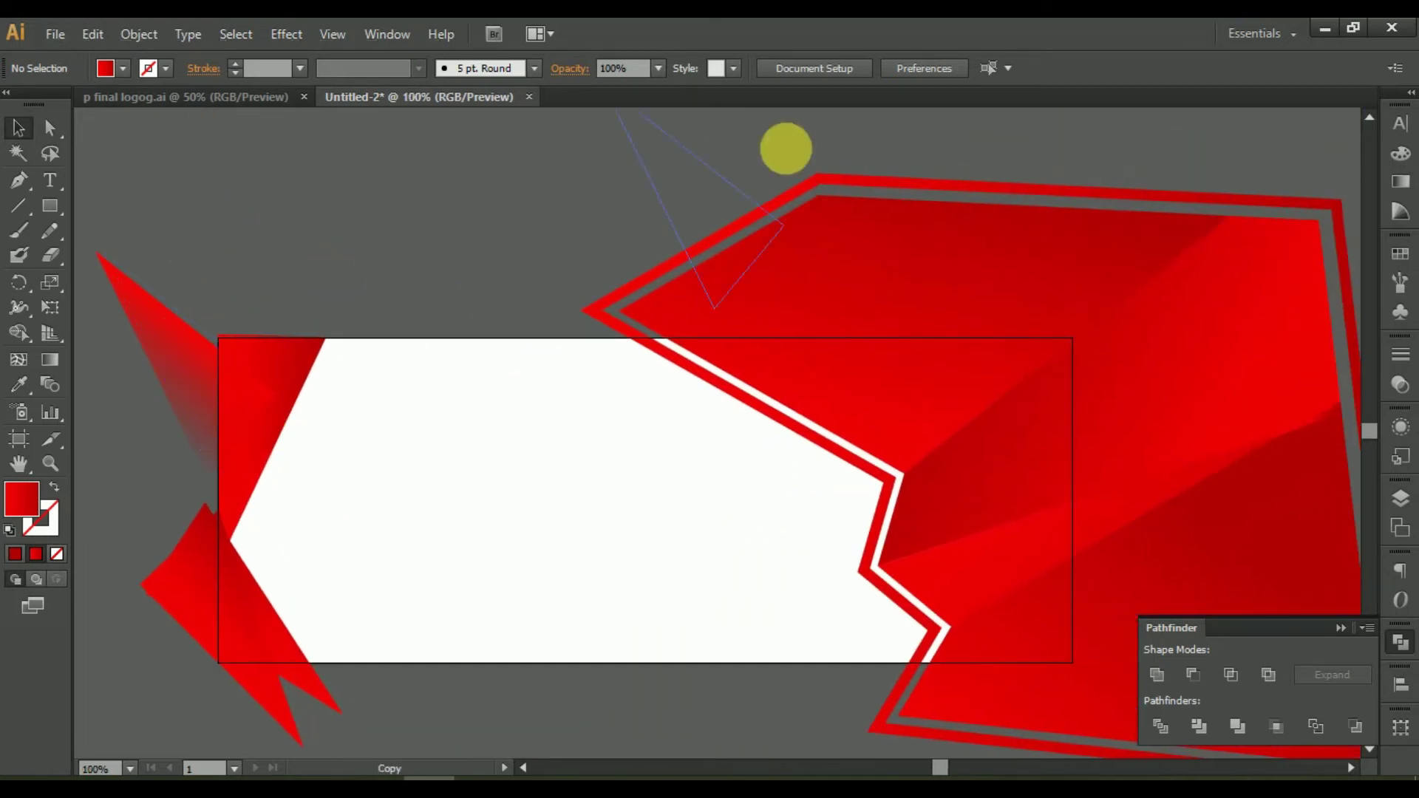
pyautogui.click(871, 286)
pyautogui.moveTo(607, 238); pyautogui.dragTo(550, 280)
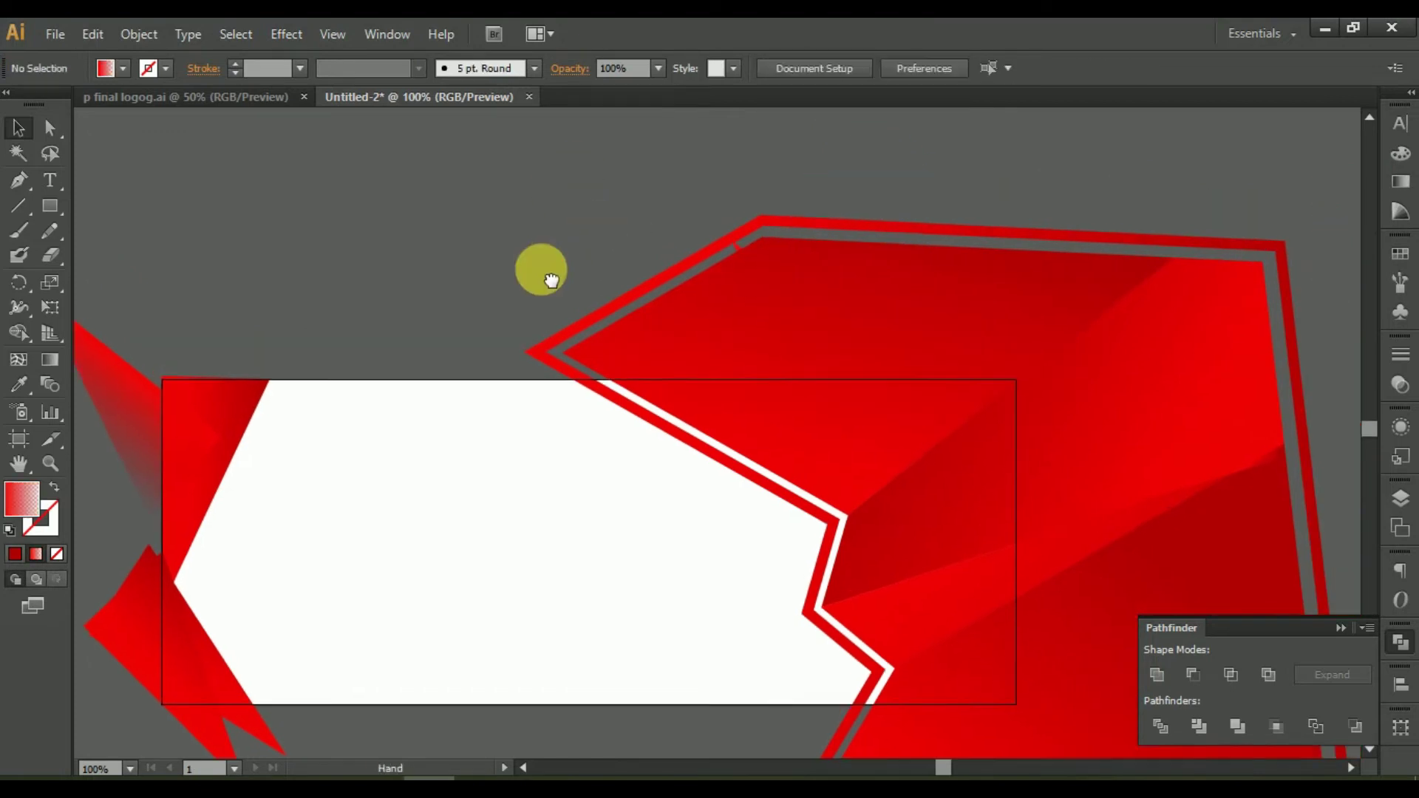
pyautogui.moveTo(161, 411); pyautogui.dragTo(374, 193)
pyautogui.rightClick(374, 193)
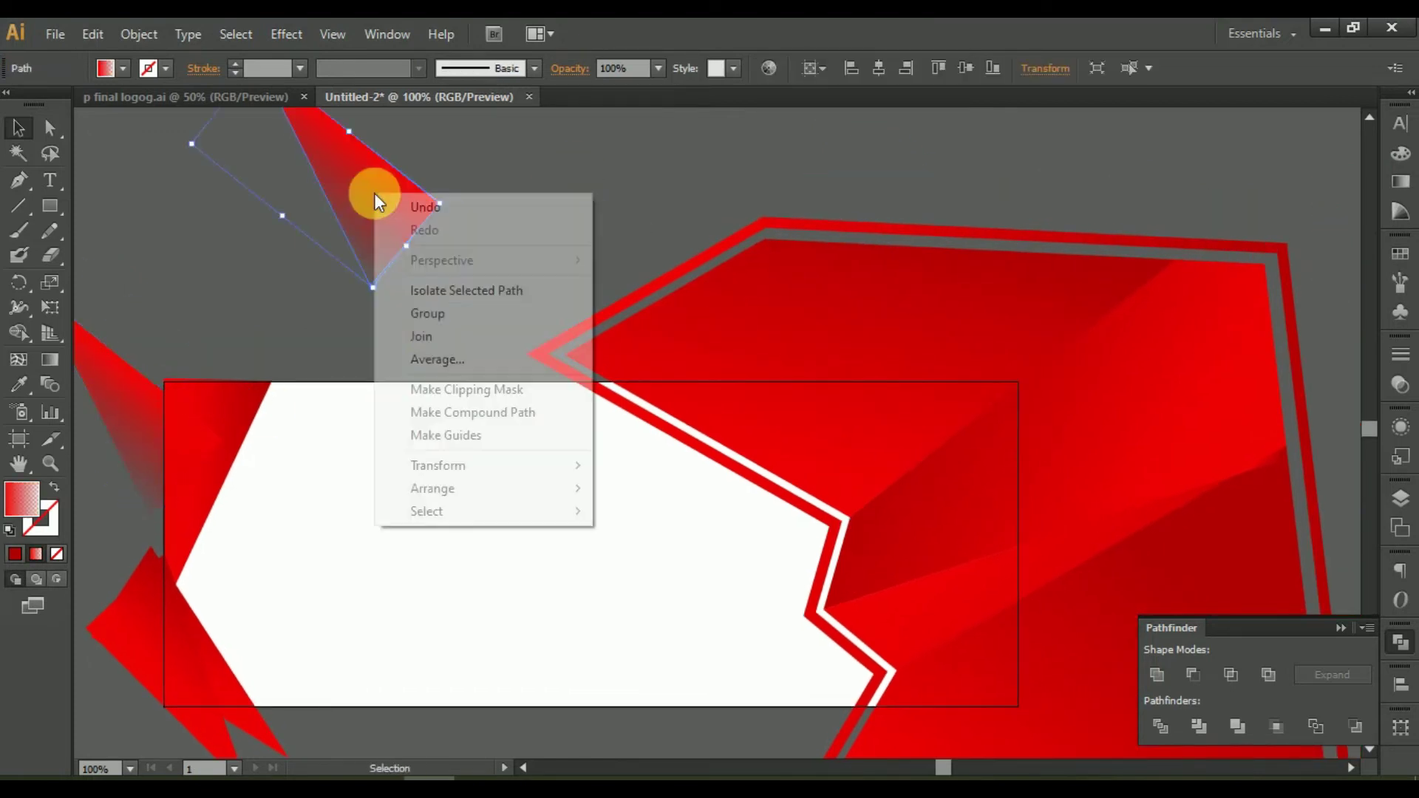
pyautogui.click(665, 488)
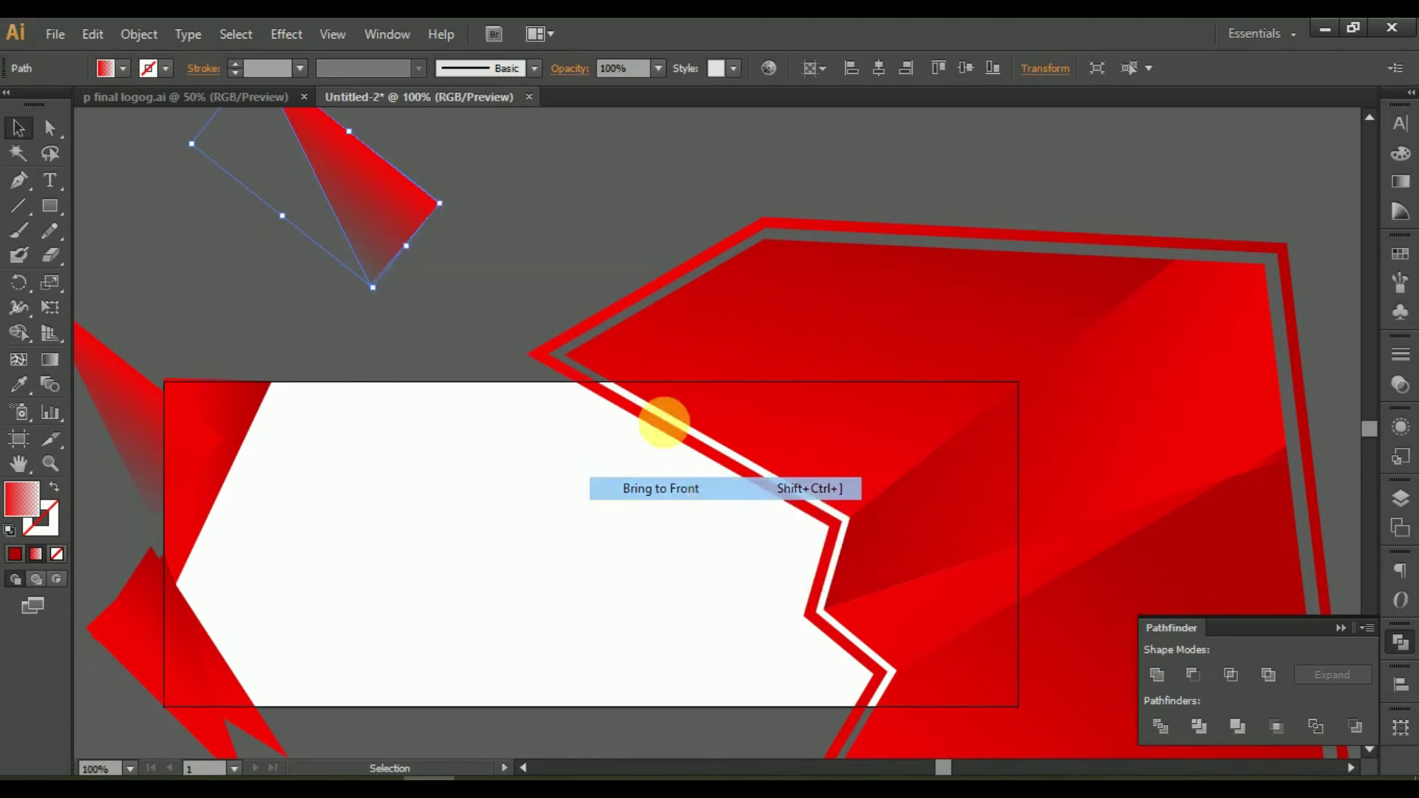
pyautogui.moveTo(392, 198); pyautogui.dragTo(843, 352)
pyautogui.click(570, 300)
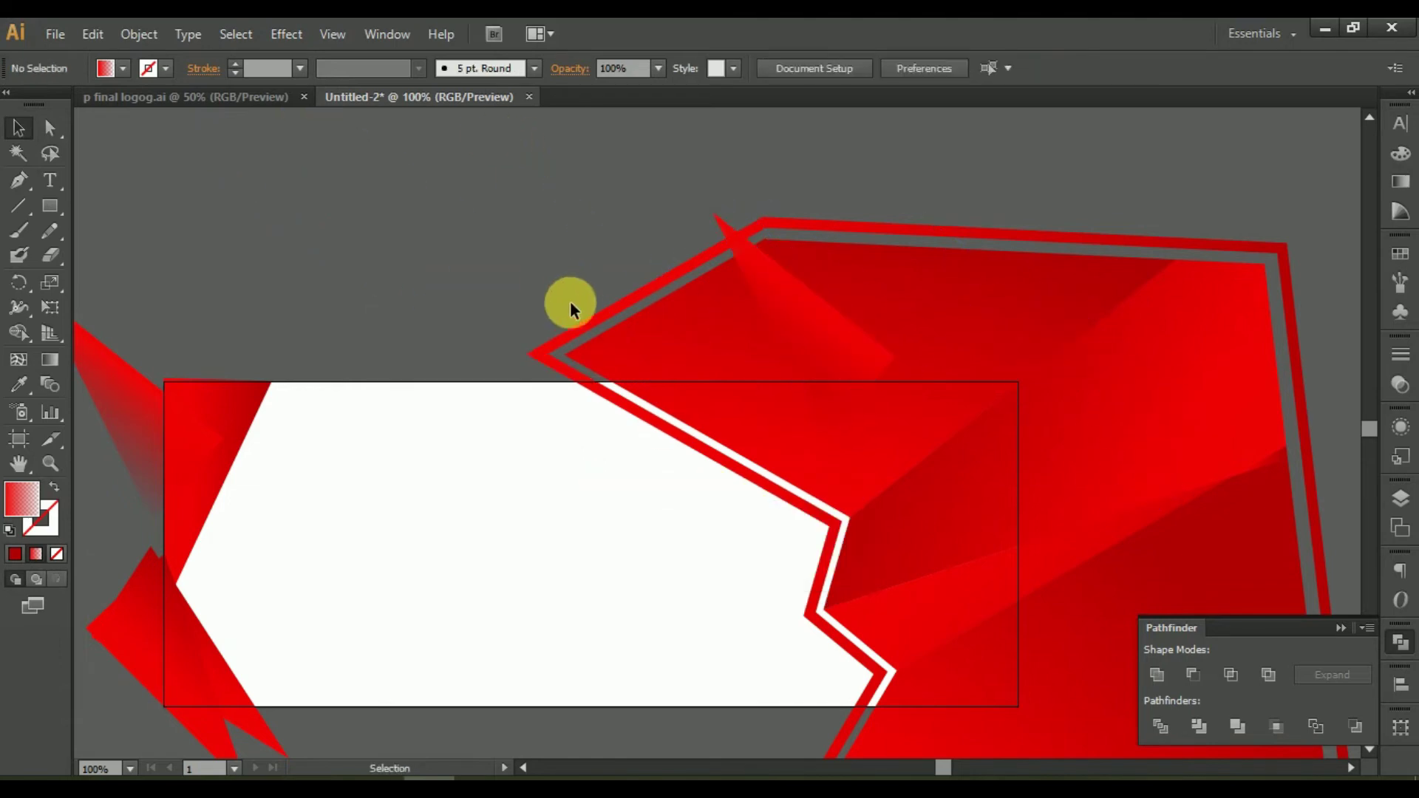
# Move another gradient triangle onto the large red shape.
pyautogui.scroll(1, 597, 516)
pyautogui.scroll(1, 681, 423)
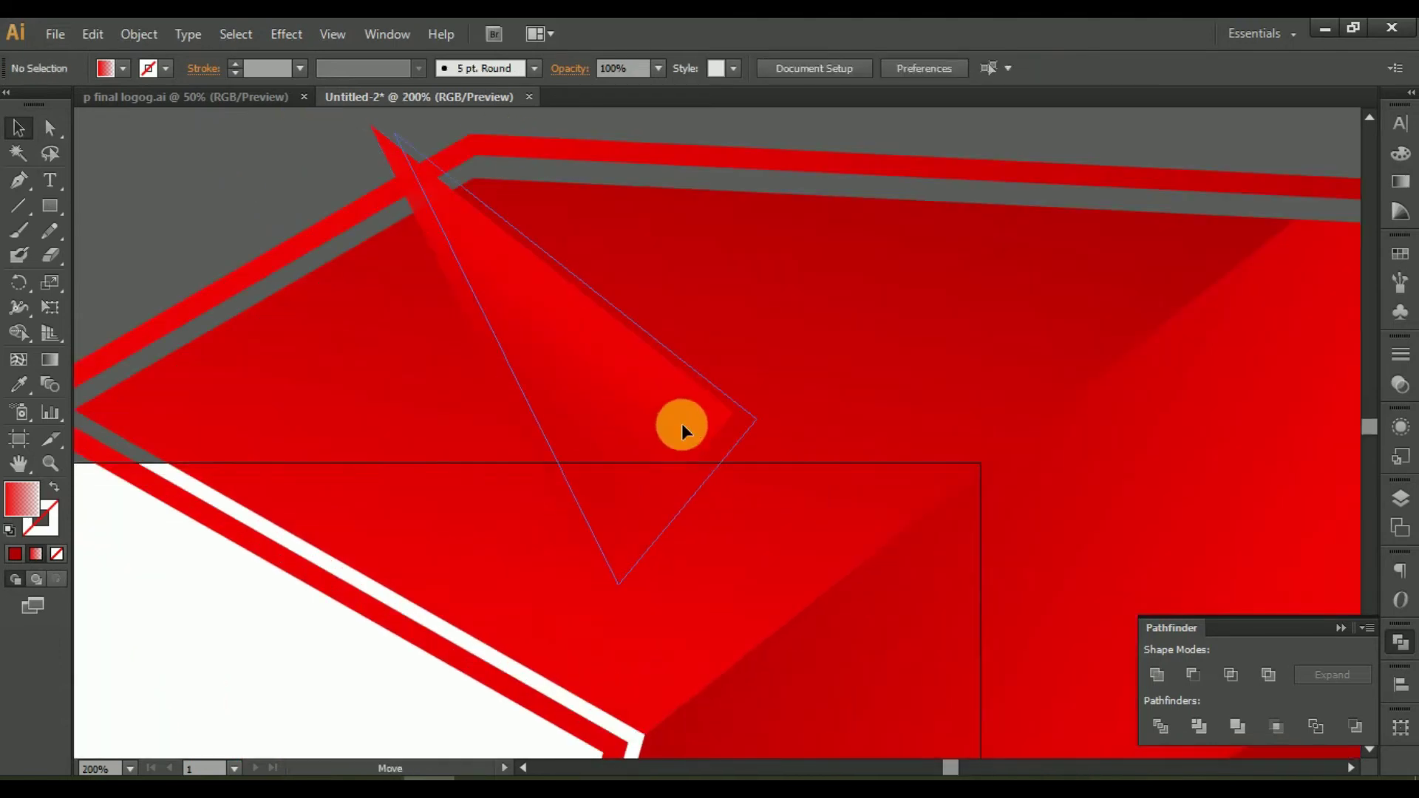
pyautogui.click(747, 459)
pyautogui.moveTo(747, 459)
pyautogui.mouseDown()
pyautogui.moveTo(592, 269)
pyautogui.moveTo(840, 303)
pyautogui.mouseUp()
pyautogui.scroll(-2, 588, 264)
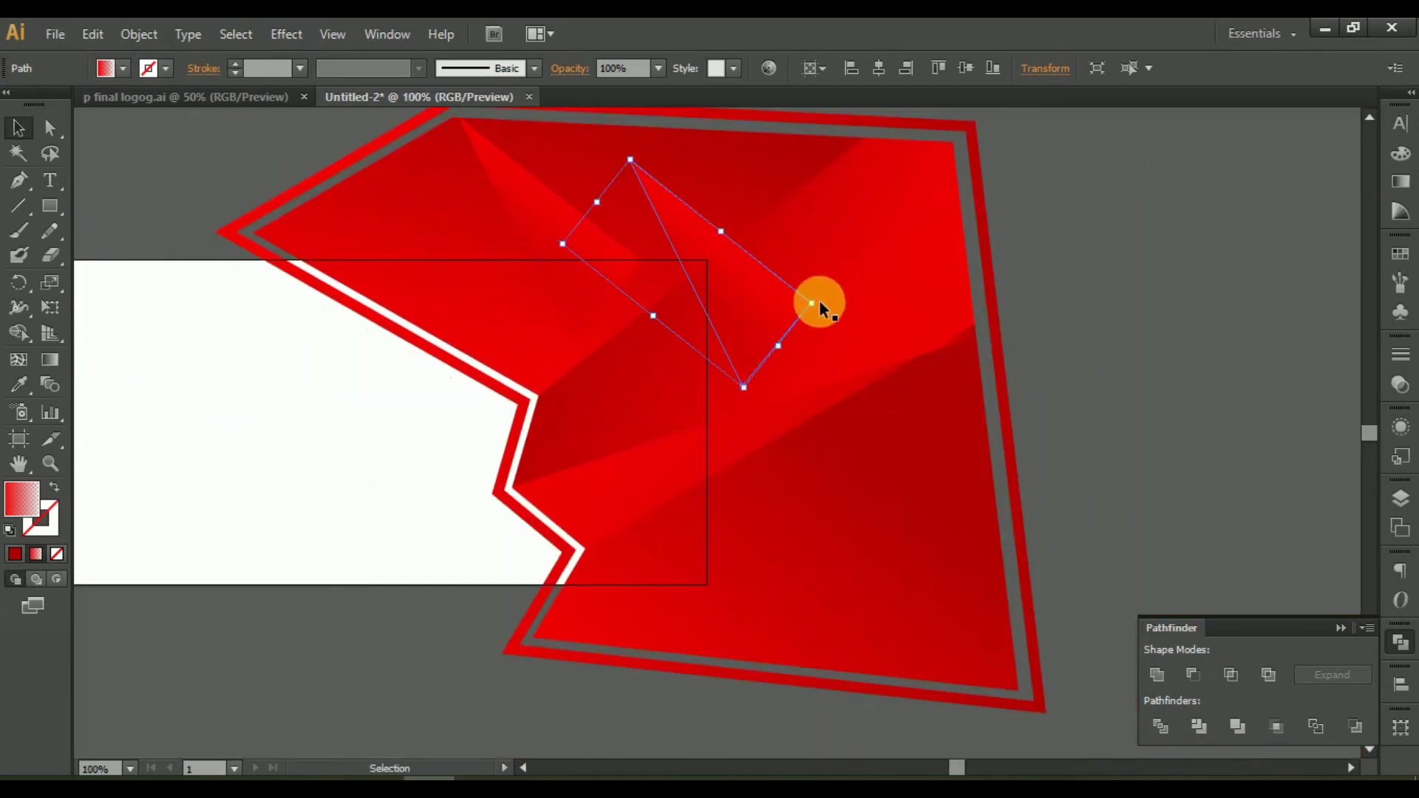
pyautogui.moveTo(819, 303); pyautogui.dragTo(694, 320)
pyautogui.click(1100, 343)
# Drag the hidden triangle into place on the lower right, undoing a corner-point adjustment.
pyautogui.moveTo(1150, 416)
pyautogui.mouseDown()
pyautogui.moveTo(1226, 380)
pyautogui.moveTo(1233, 302)
pyautogui.mouseUp()
pyautogui.moveTo(934, 213); pyautogui.dragTo(910, 415)
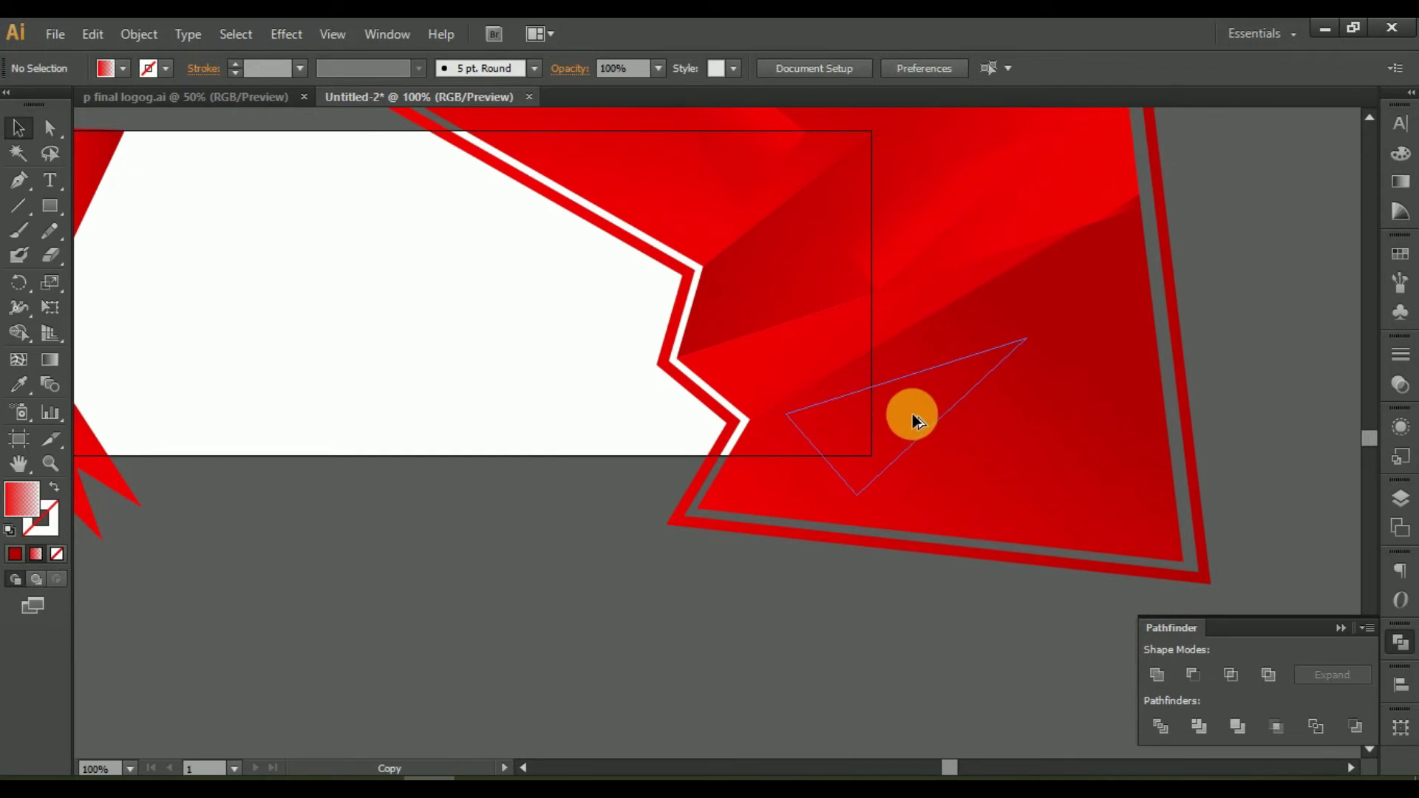
pyautogui.moveTo(1032, 342); pyautogui.dragTo(1035, 390)
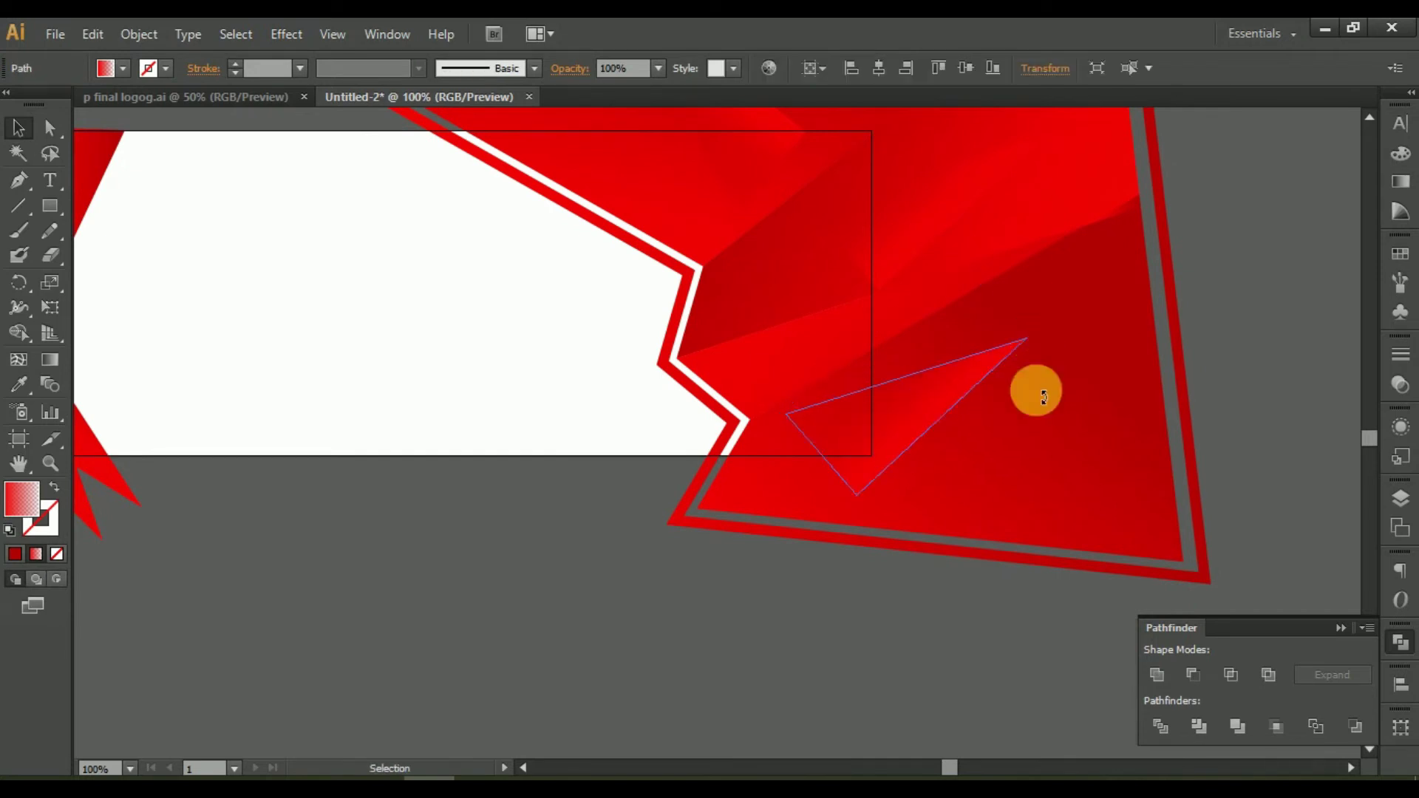
pyautogui.hotkey('ctrl', 'z')
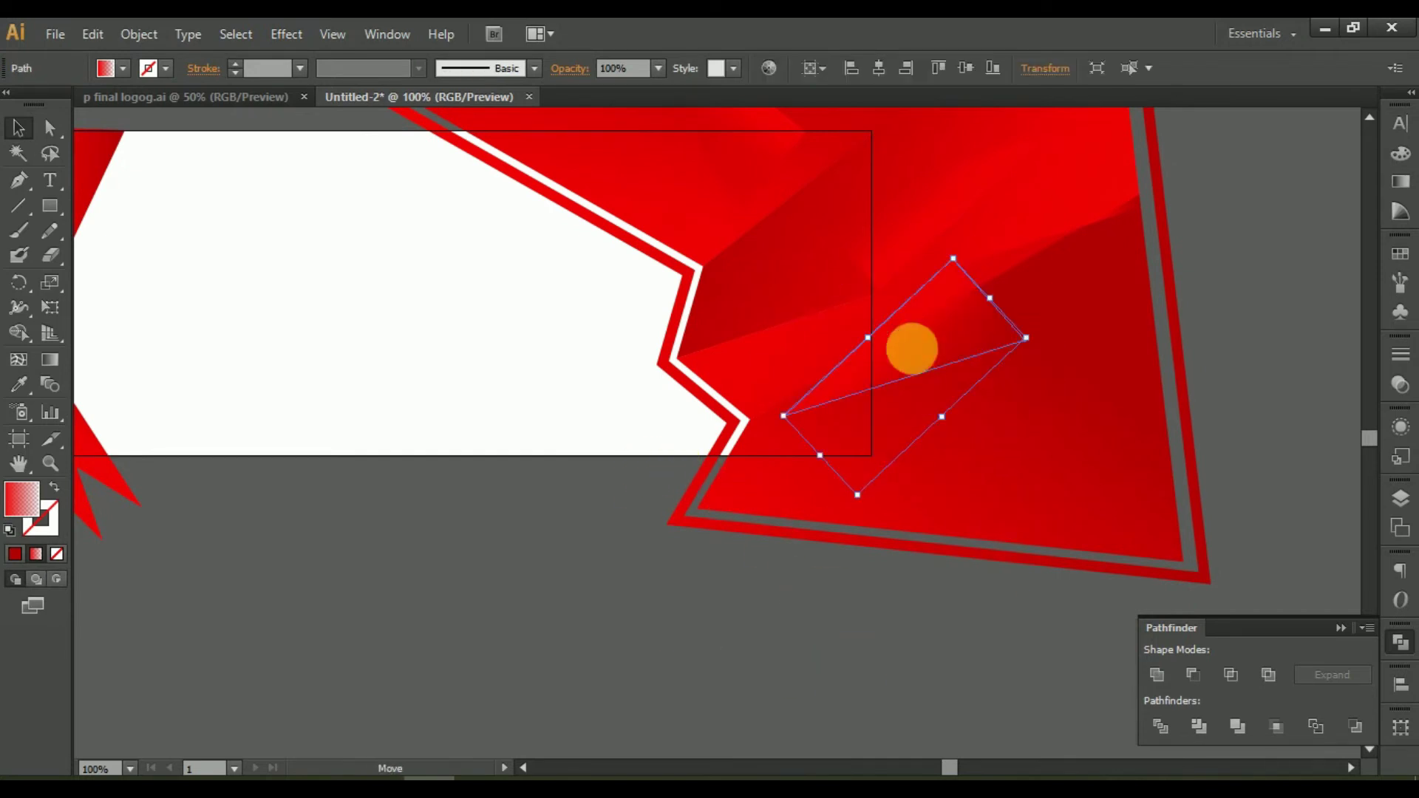
pyautogui.hotkey('ctrl', 'z')
pyautogui.click(938, 658)
# Check the placed triangle and pan back to the banner's left side.
pyautogui.scroll(-1, 931, 655)
pyautogui.scroll(-1, 931, 655)
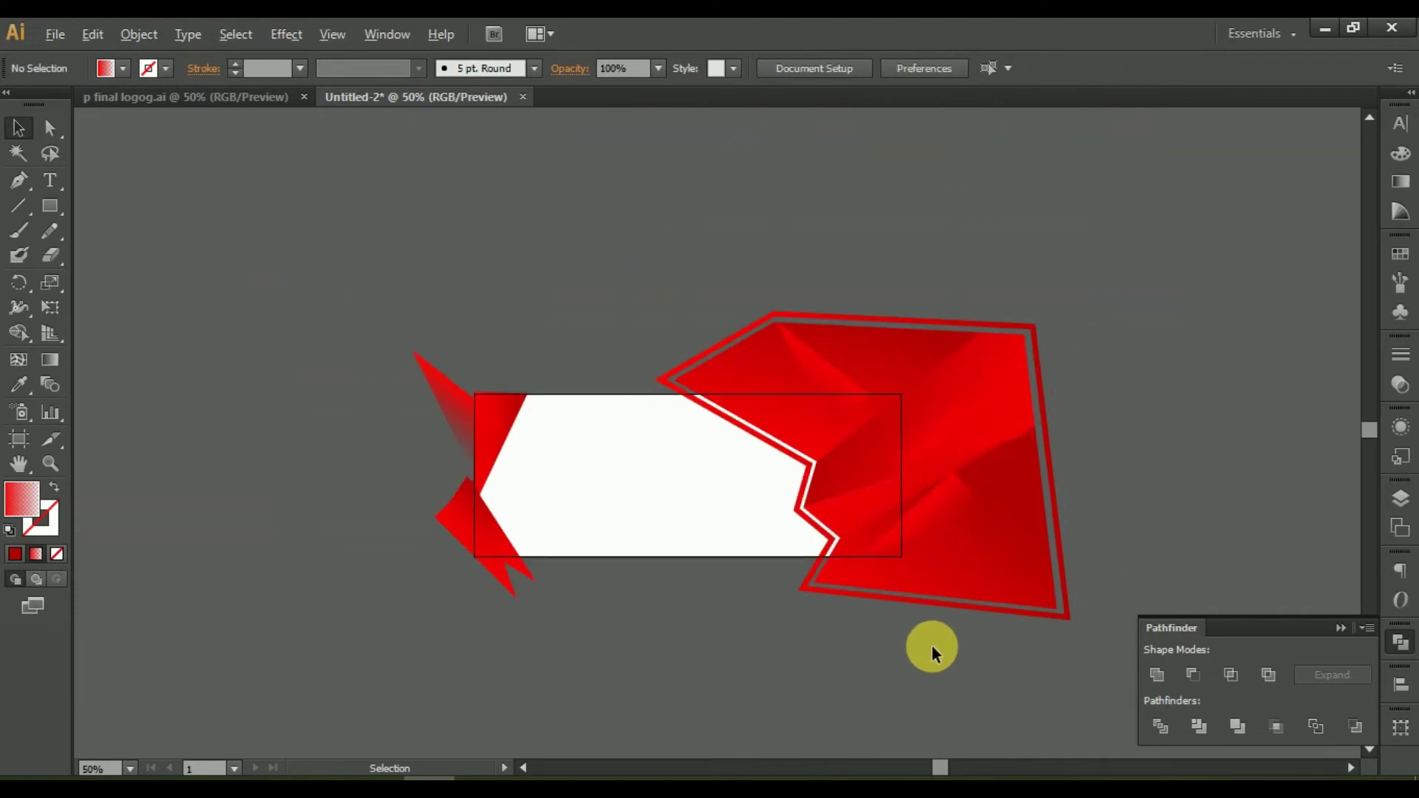
pyautogui.scroll(1, 932, 654)
pyautogui.scroll(1, 969, 421)
pyautogui.scroll(3, 960, 478)
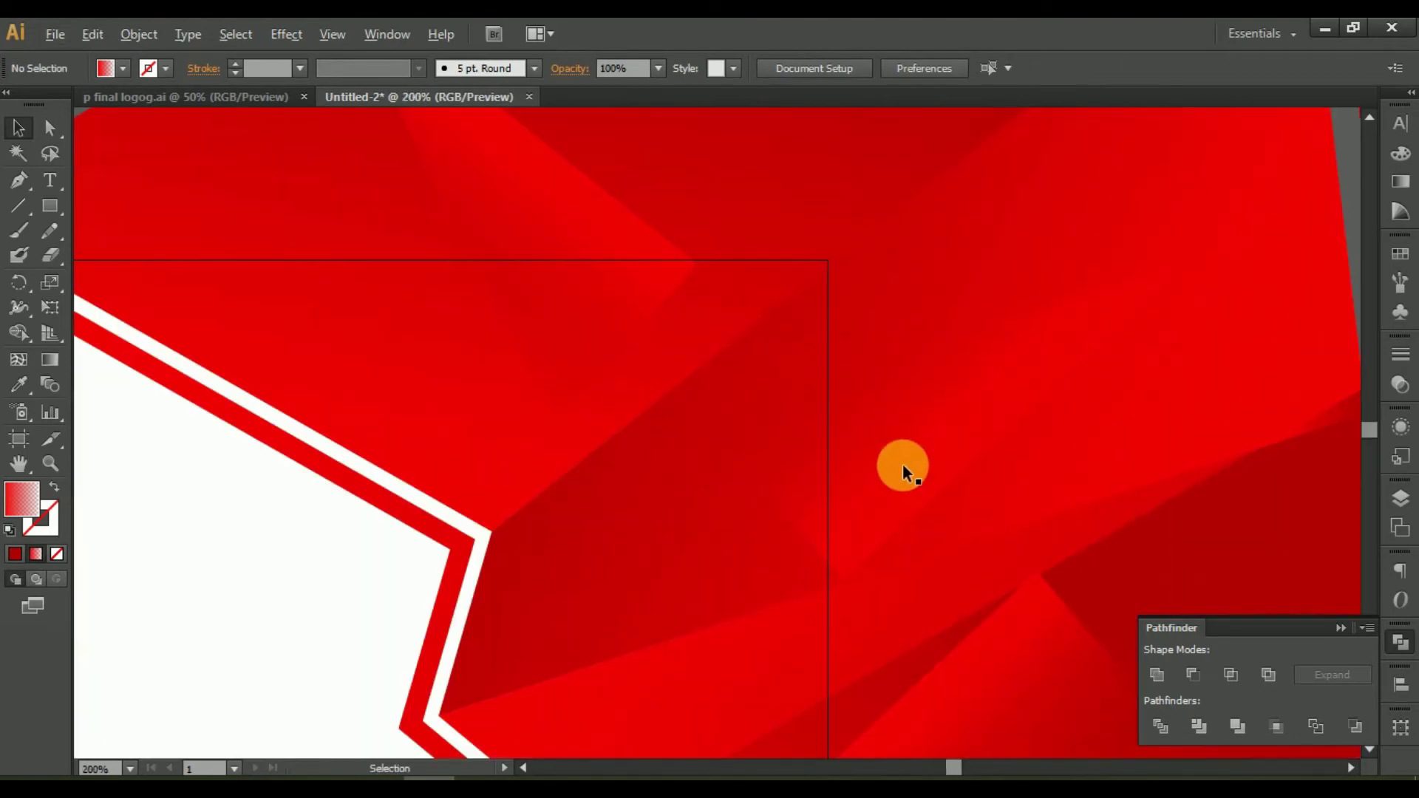
pyautogui.click(858, 460)
pyautogui.scroll(-2, 865, 458)
pyautogui.scroll(-1, 1035, 429)
pyautogui.click(1179, 484)
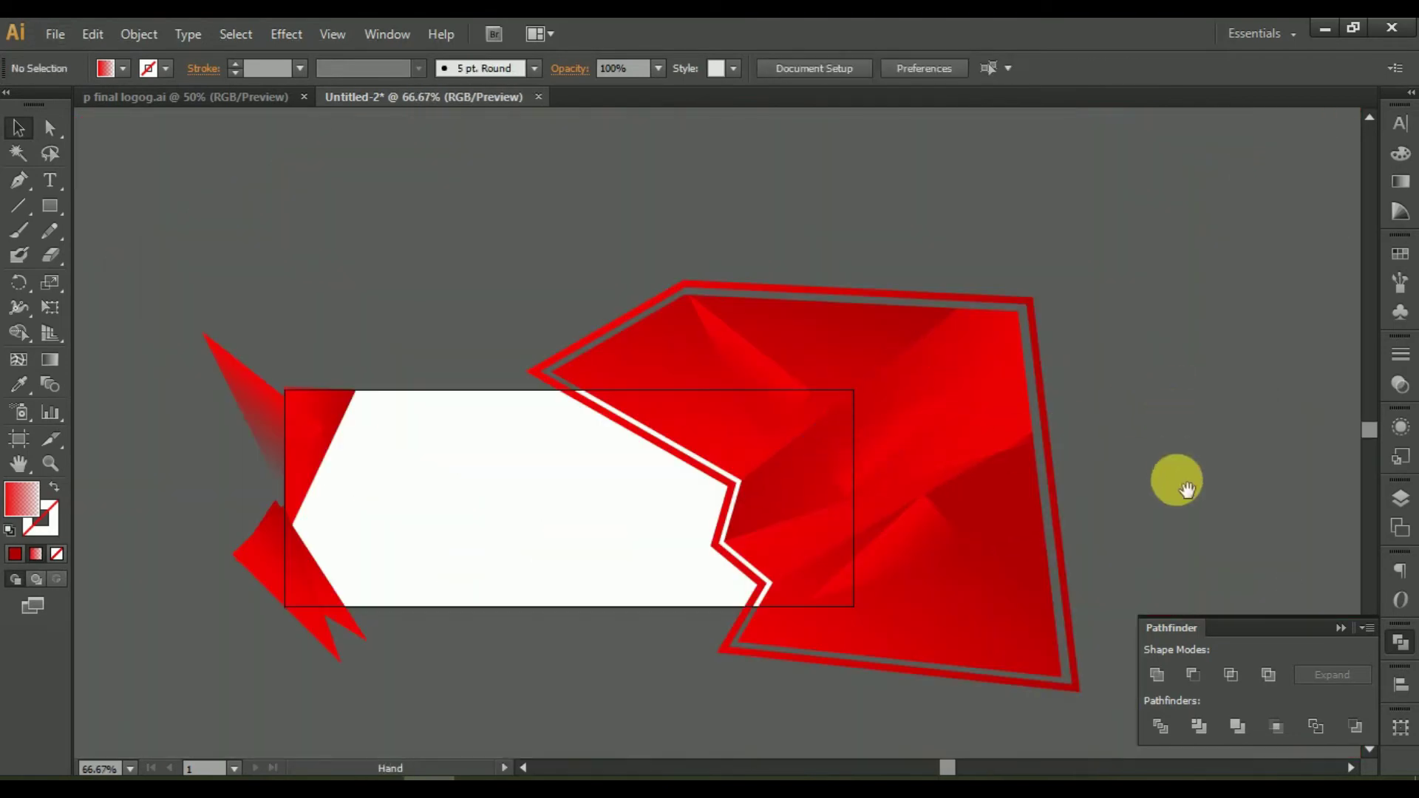
pyautogui.moveTo(1186, 490); pyautogui.dragTo(1220, 374)
pyautogui.moveTo(515, 439); pyautogui.dragTo(735, 438)
# Duplicate the left red triangles off to the side and merge them into one shape.
pyautogui.scroll(1, 643, 367)
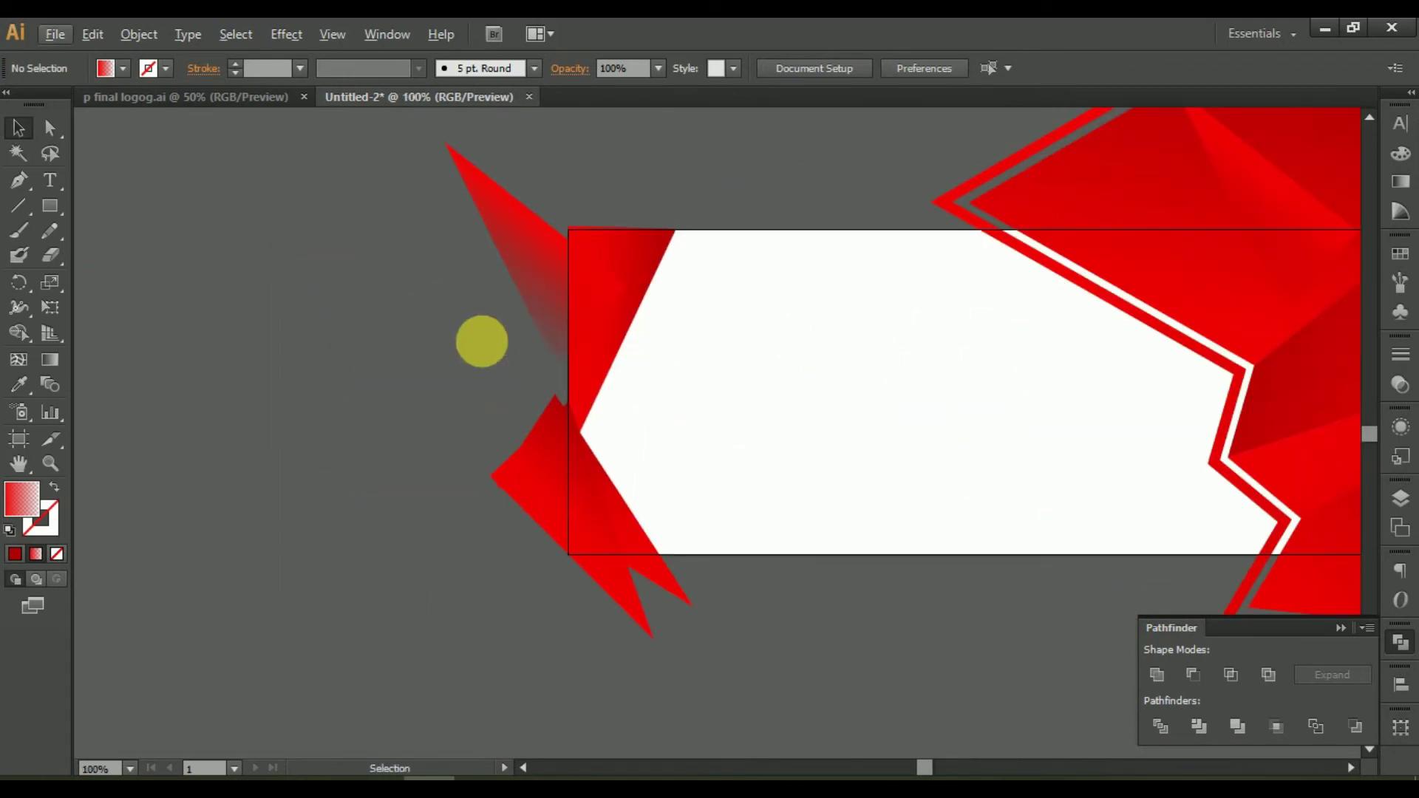
pyautogui.moveTo(412, 228); pyautogui.dragTo(669, 599)
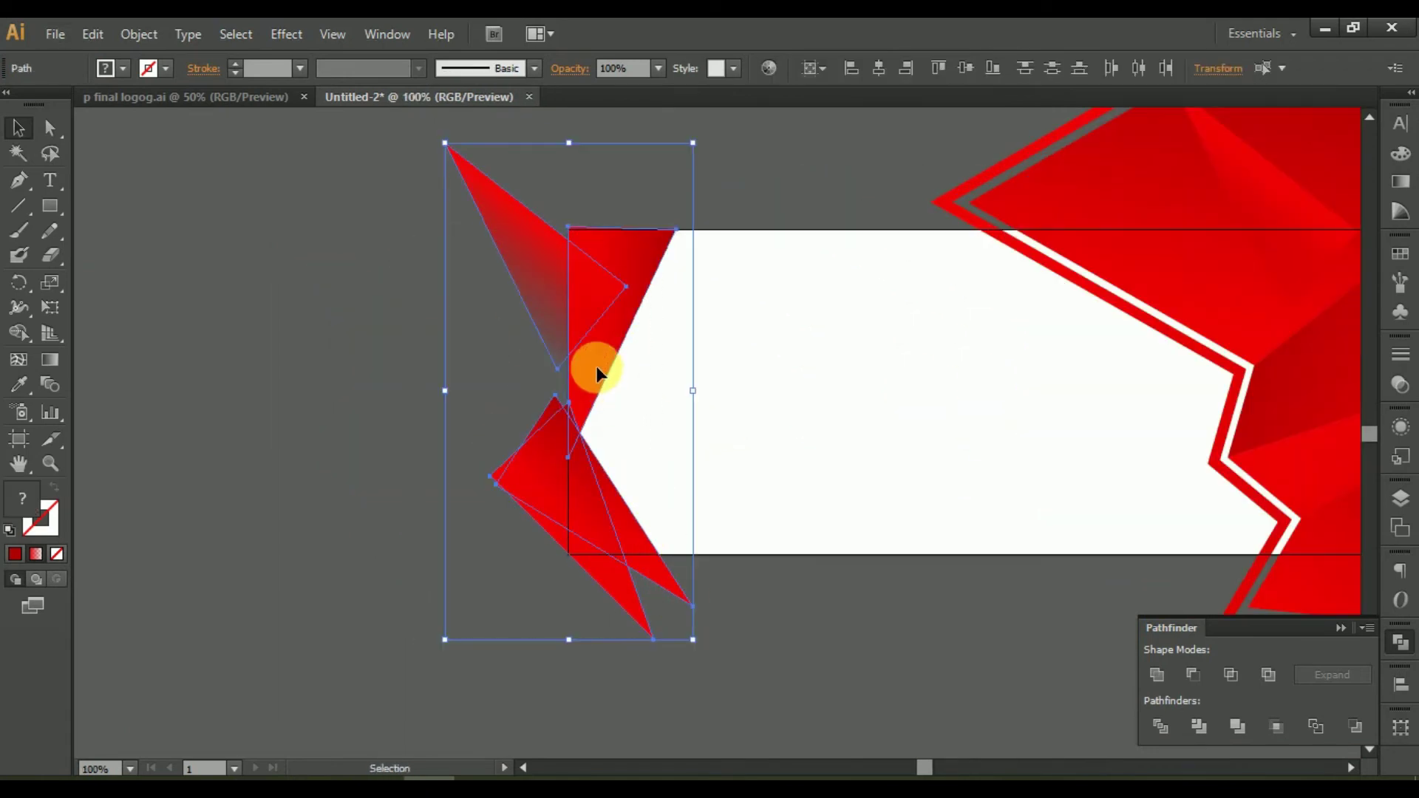
pyautogui.moveTo(597, 373); pyautogui.dragTo(287, 387)
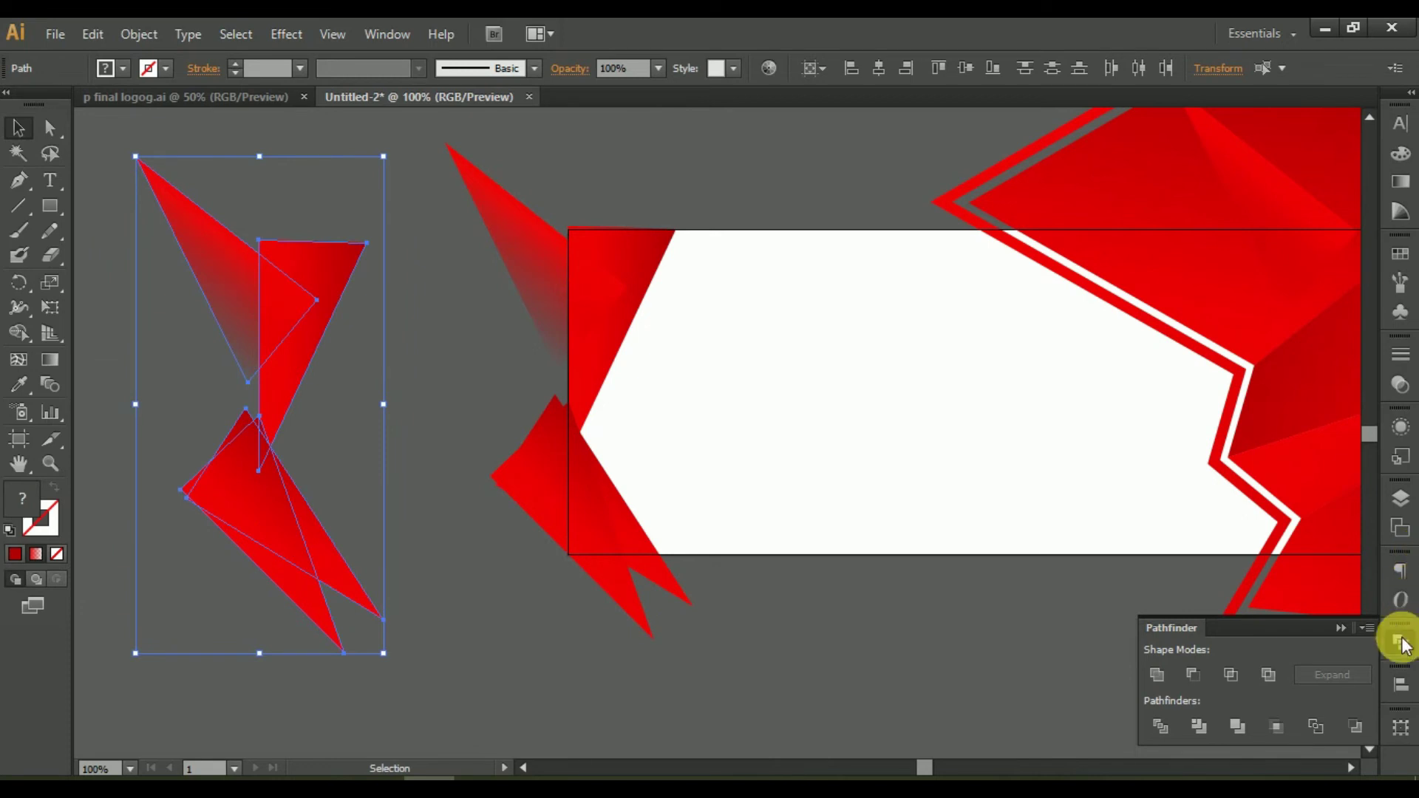
pyautogui.click(1402, 643)
pyautogui.click(1402, 643)
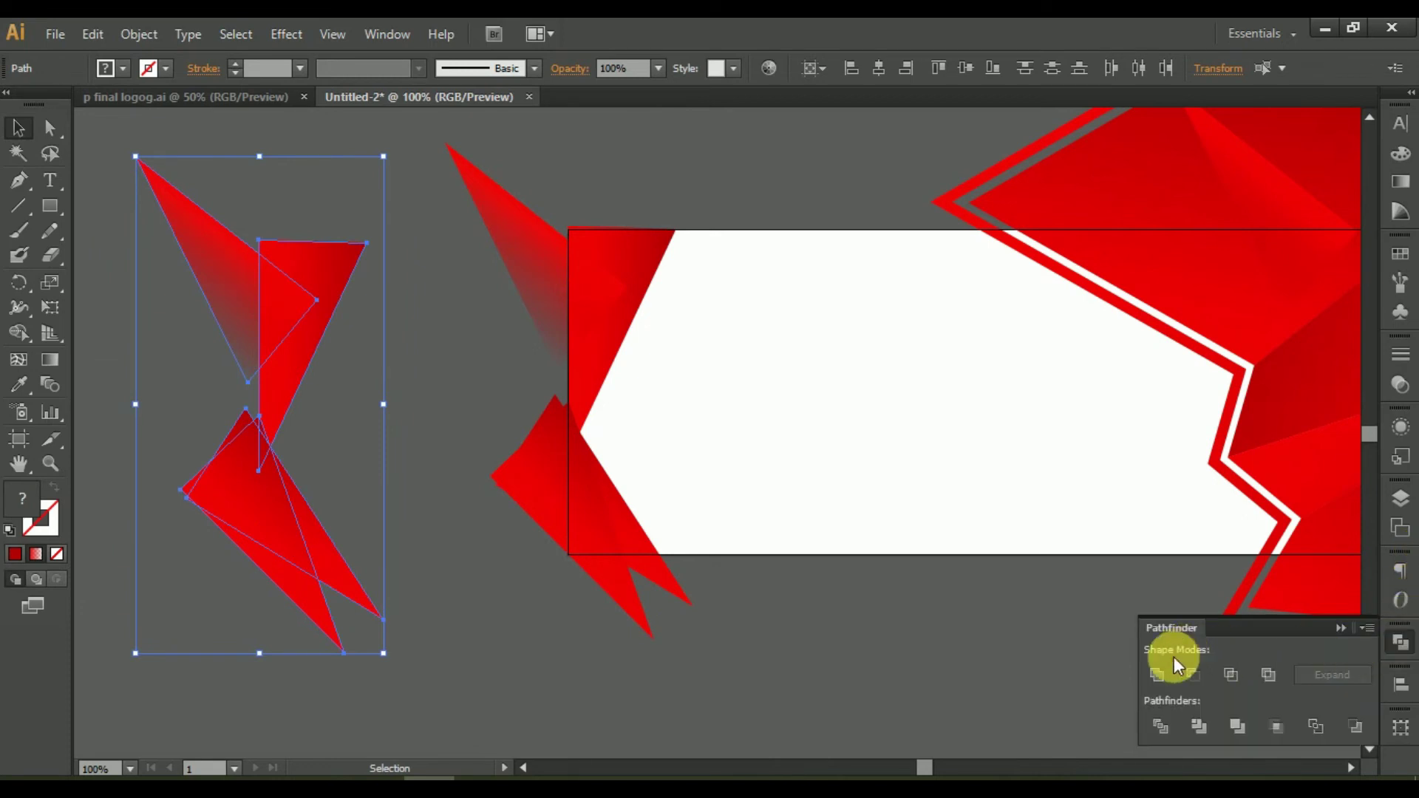
pyautogui.click(1157, 674)
pyautogui.click(741, 673)
pyautogui.click(314, 341)
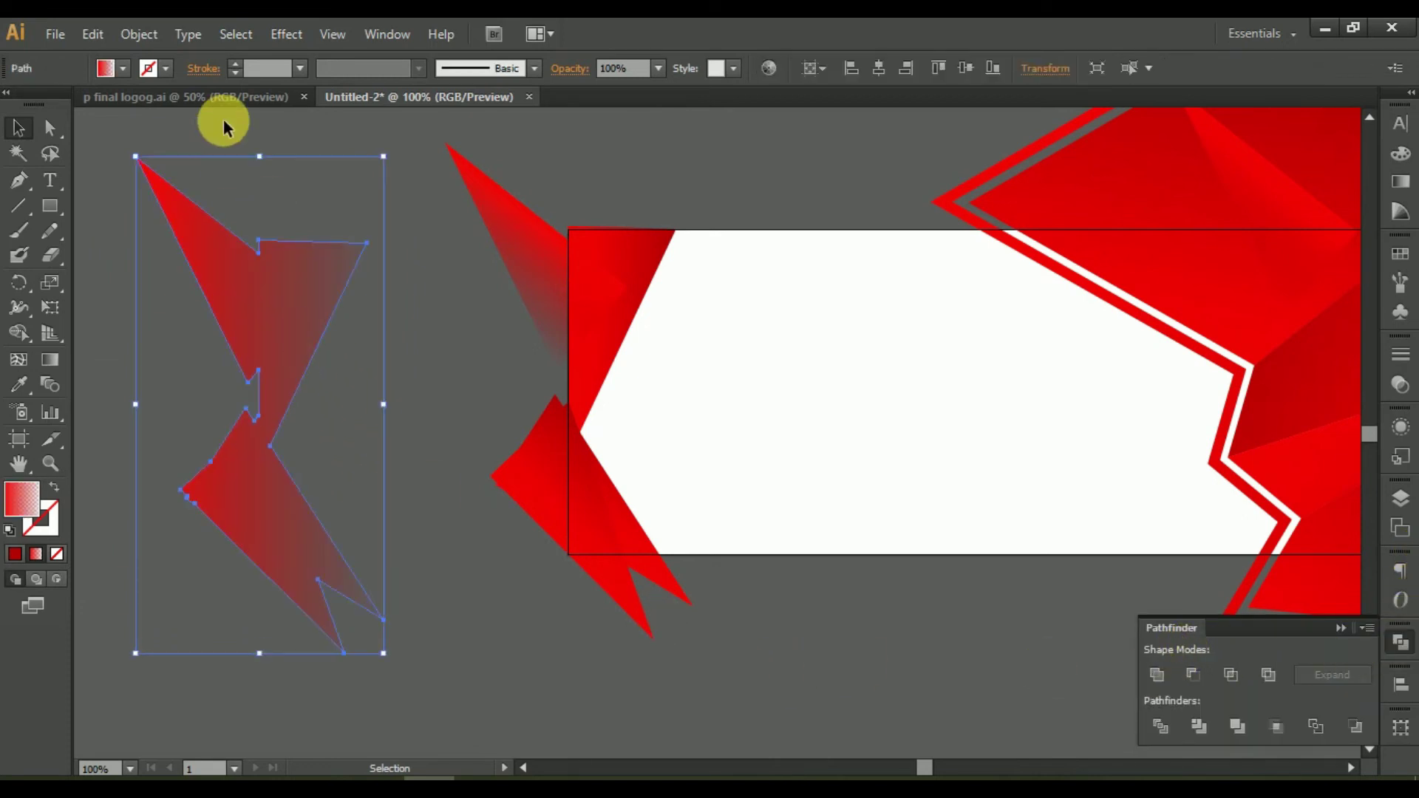
# Apply a 10 px mitred Offset Path to the merged left shape twice.
pyautogui.click(126, 34)
pyautogui.moveTo(161, 454)
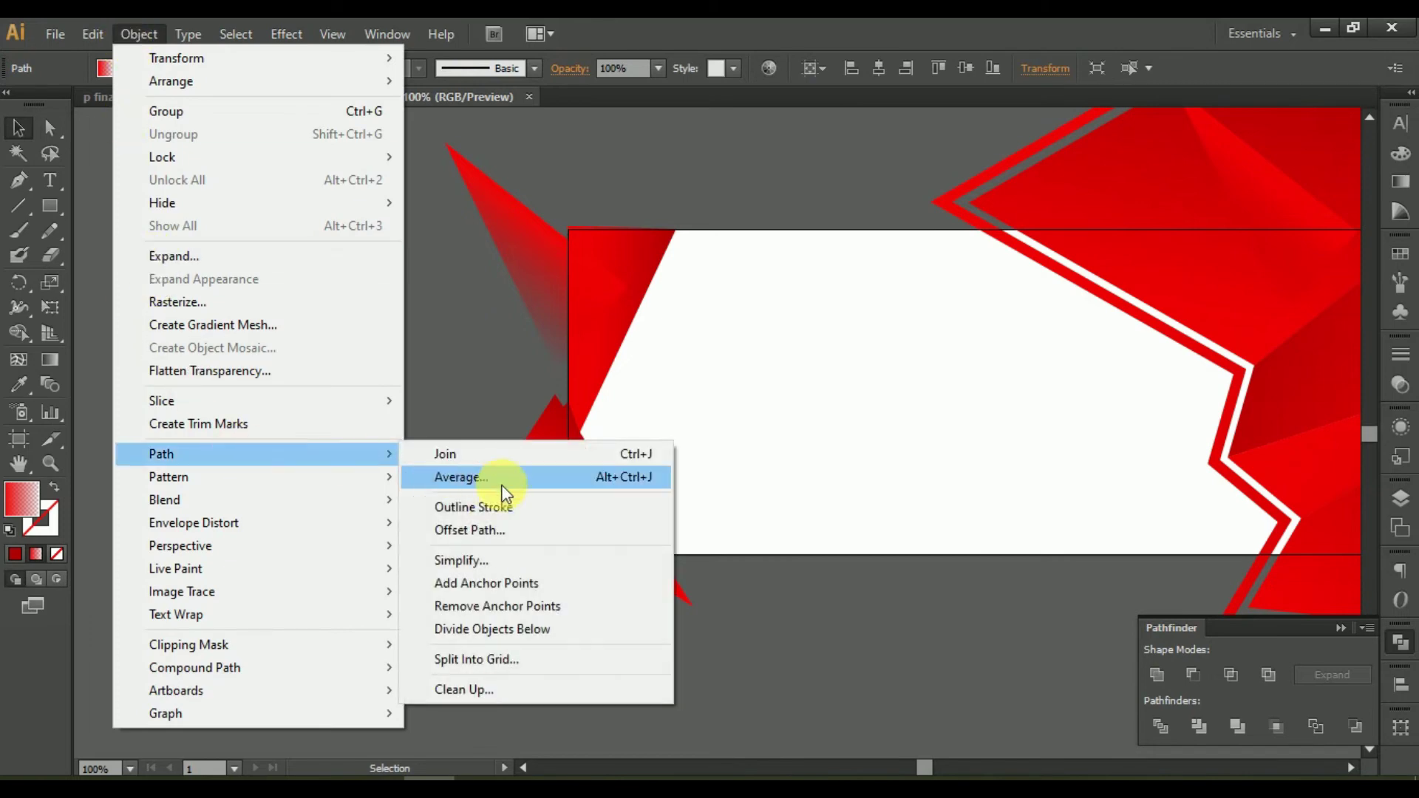
pyautogui.click(516, 529)
pyautogui.click(894, 537)
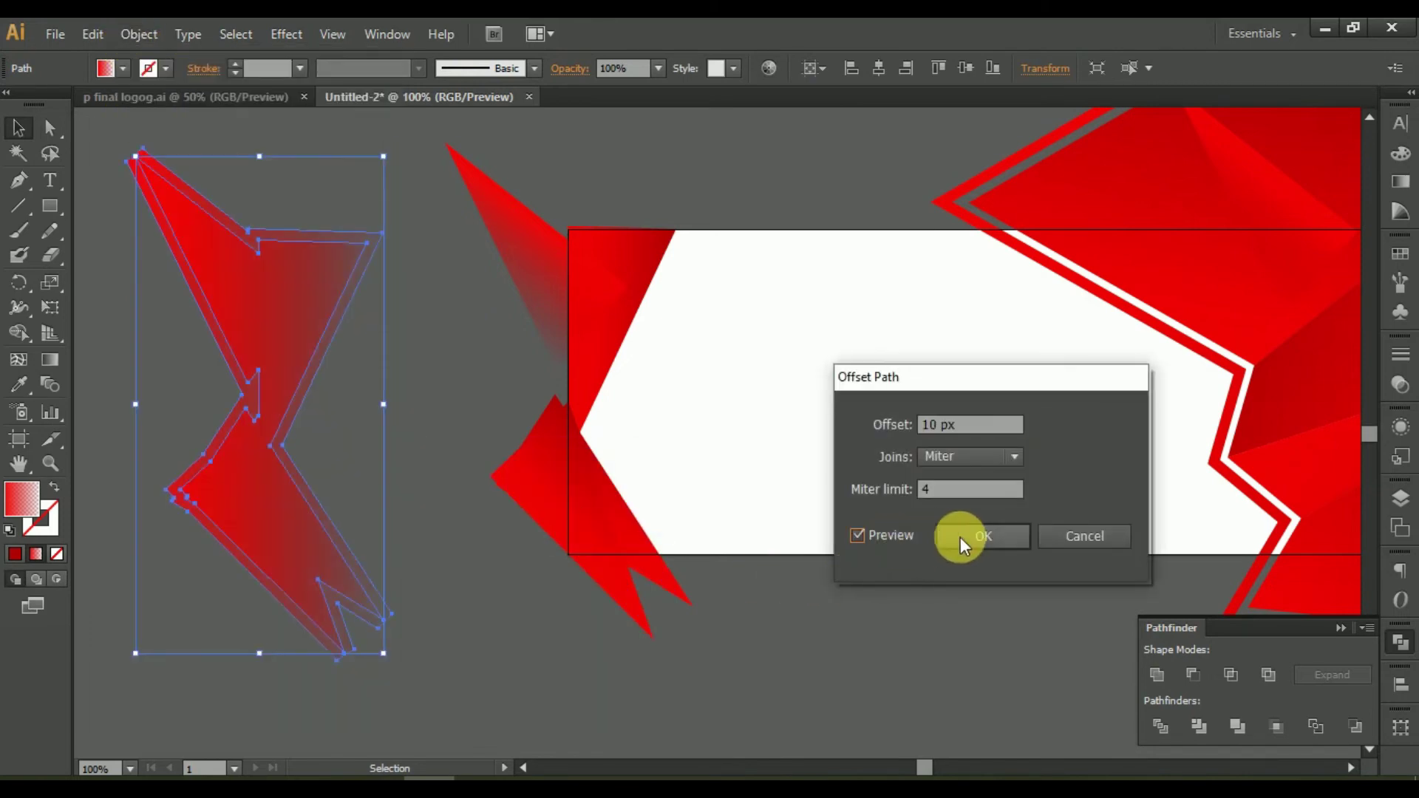
pyautogui.click(965, 537)
pyautogui.click(138, 34)
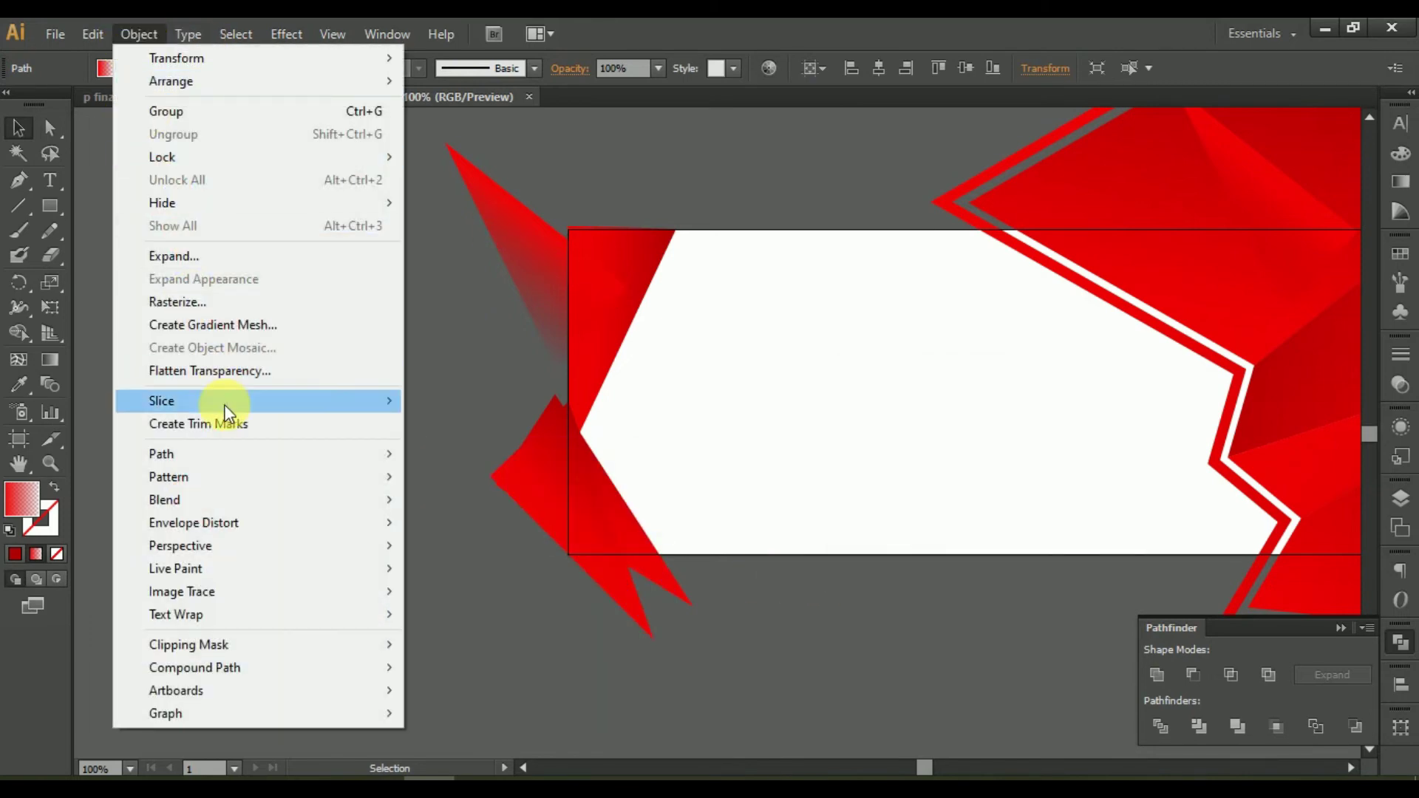
pyautogui.moveTo(162, 454)
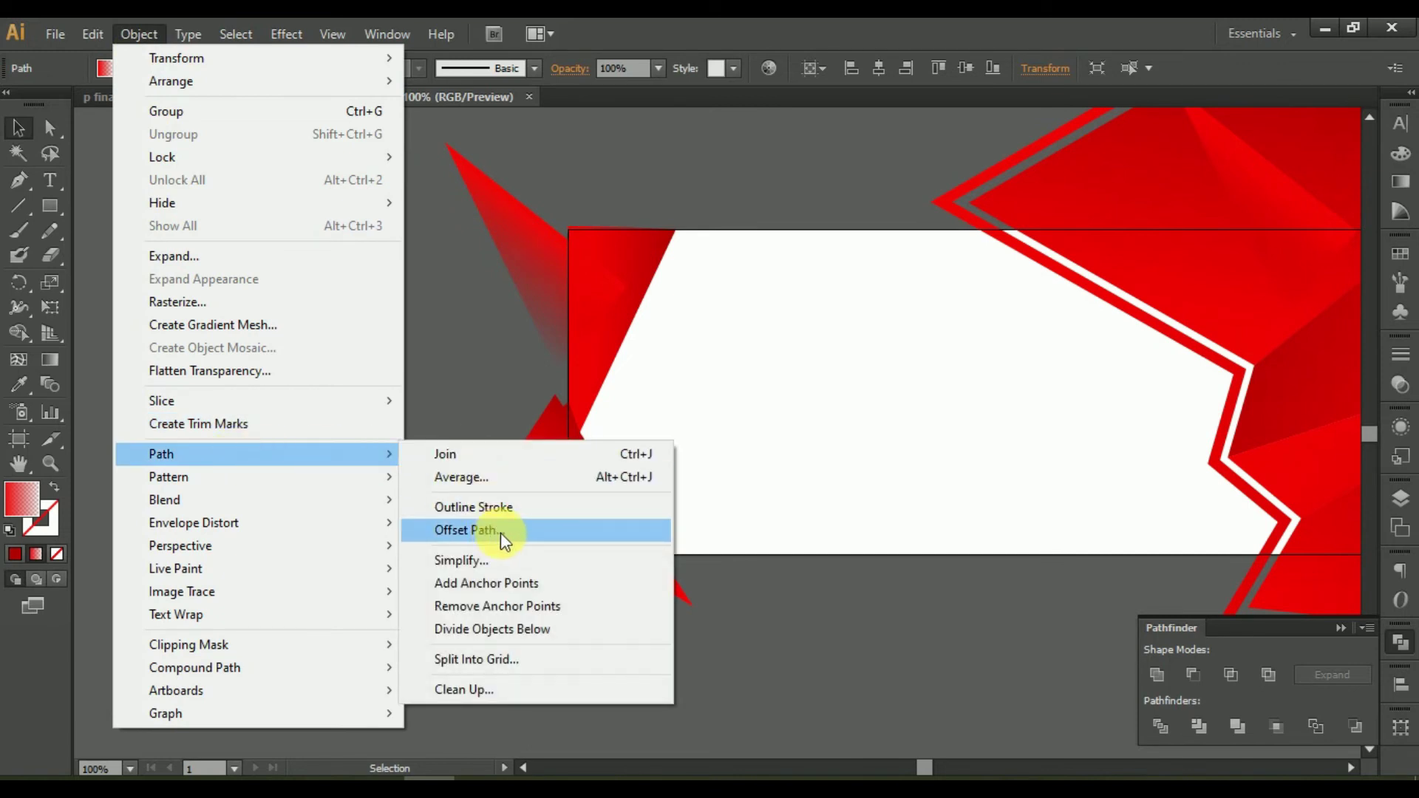
pyautogui.click(499, 531)
pyautogui.click(956, 539)
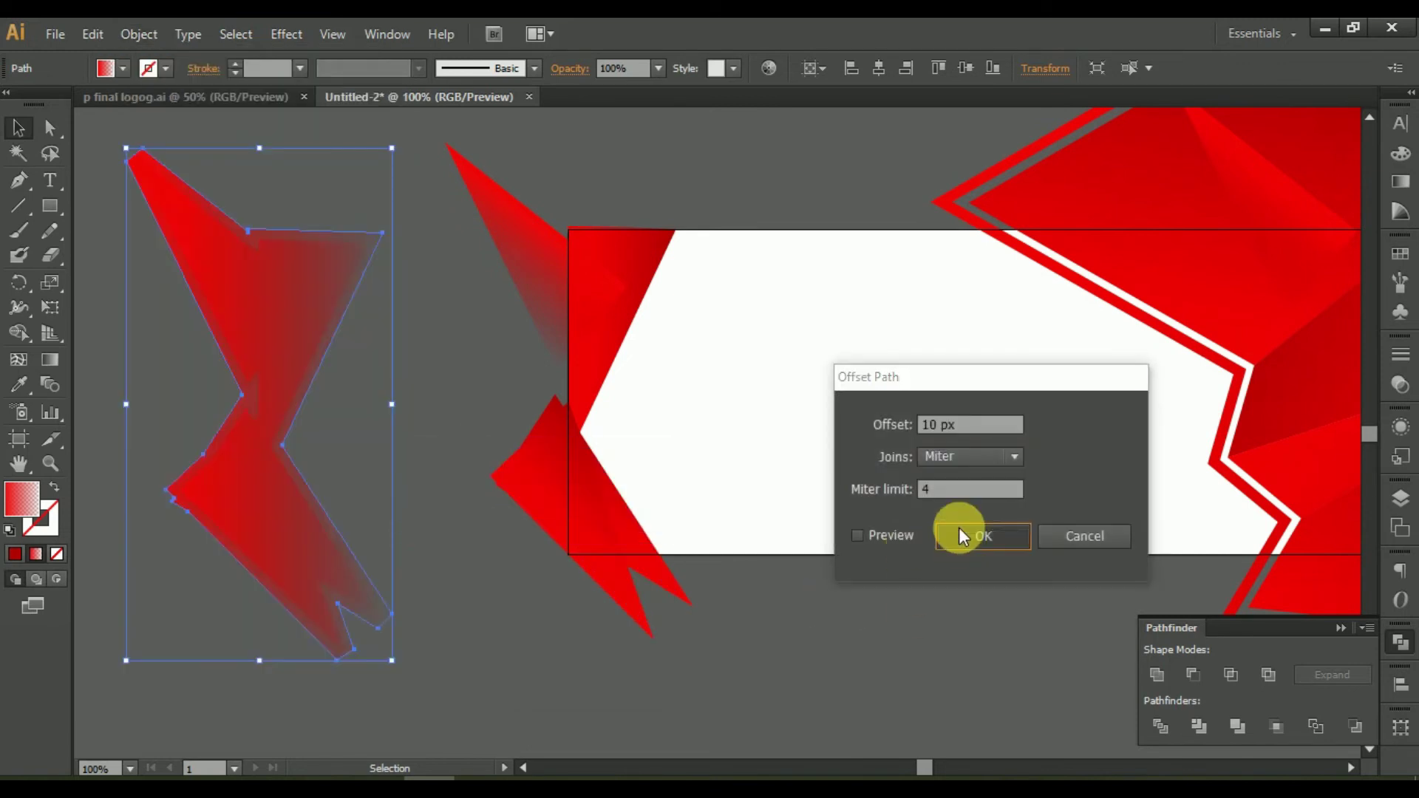
pyautogui.click(138, 434)
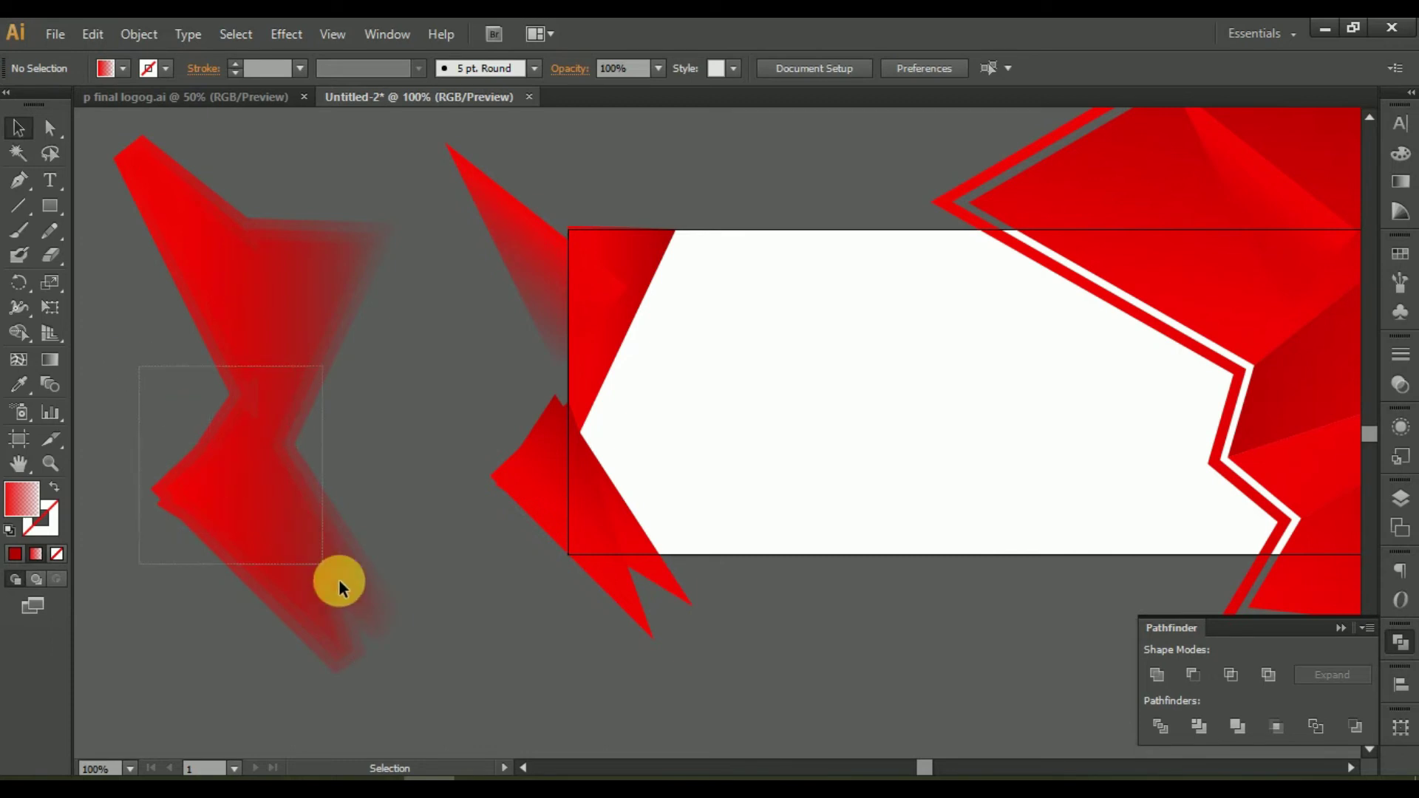
# Merge the offset paths with Shape Builder, delete the inner path, and place the band over the left shape.
pyautogui.moveTo(340, 584); pyautogui.dragTo(357, 604)
pyautogui.click(19, 334)
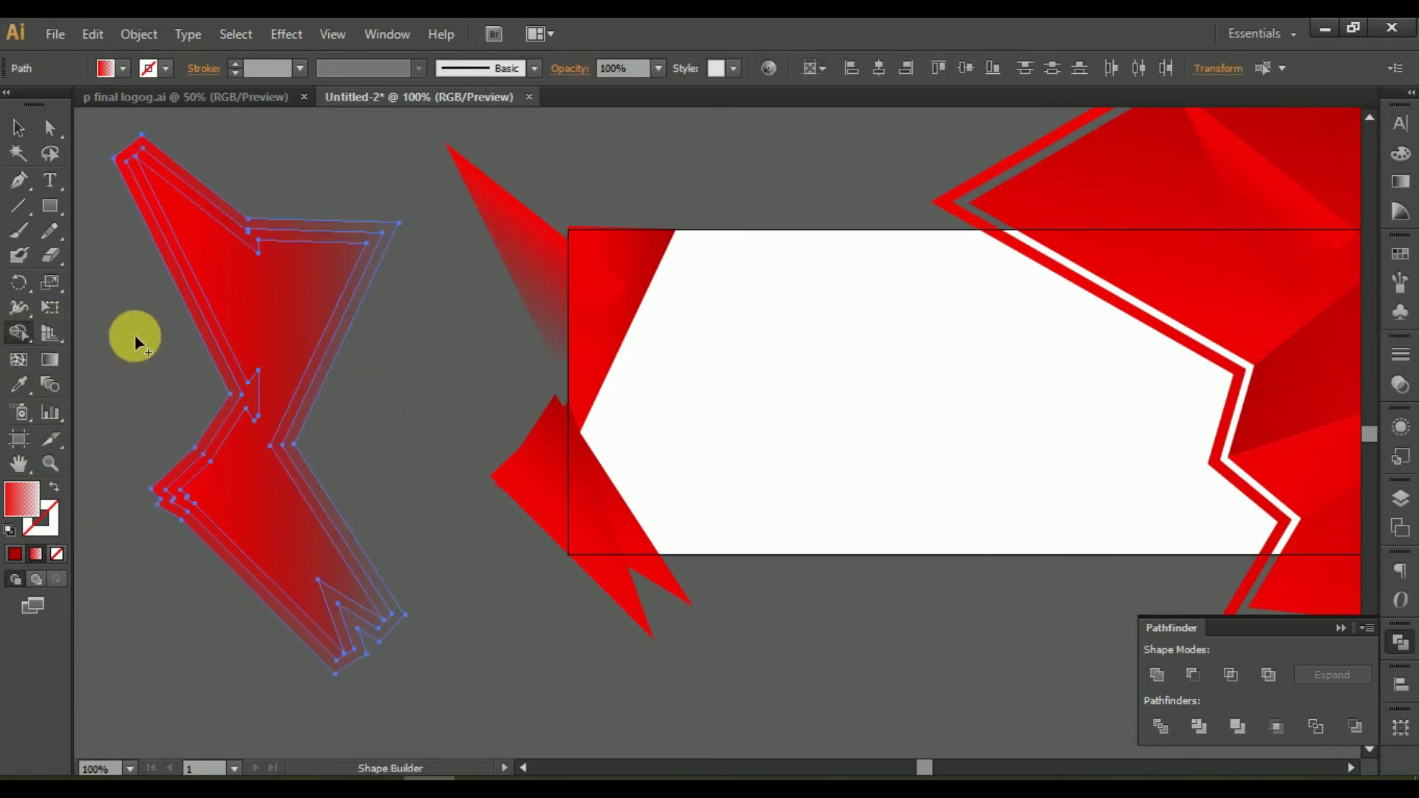
pyautogui.click(303, 352)
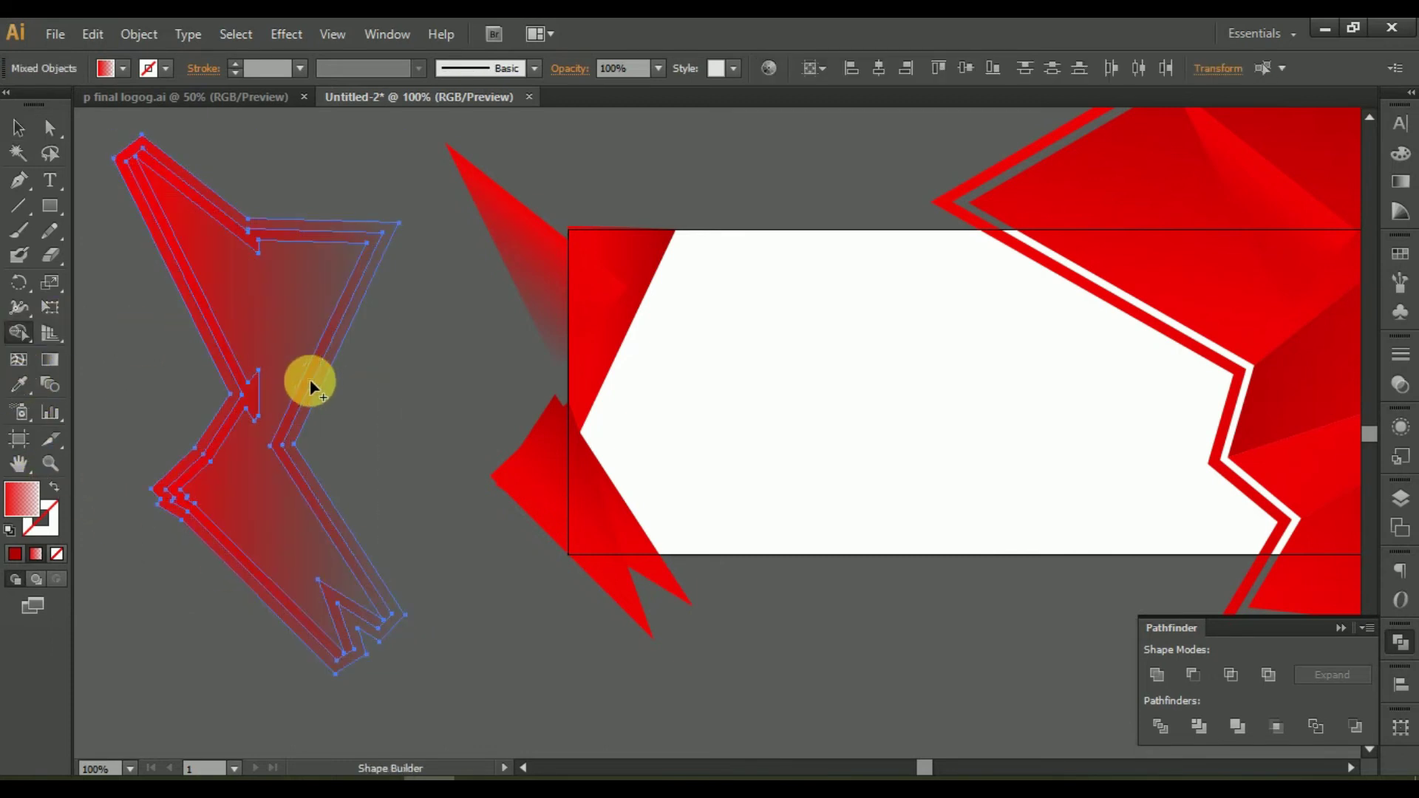
pyautogui.click(18, 130)
pyautogui.click(186, 153)
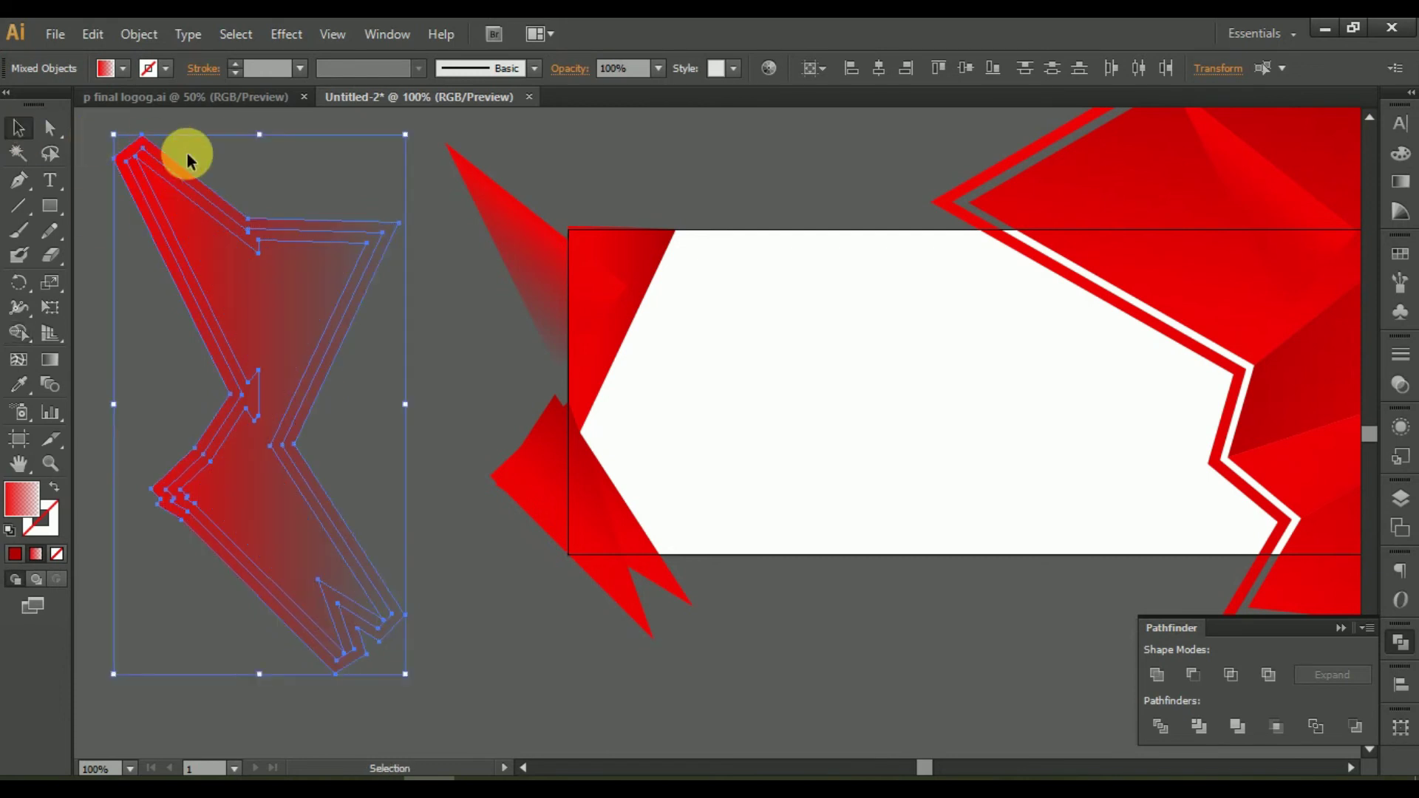
pyautogui.click(272, 354)
pyautogui.press('Delete')
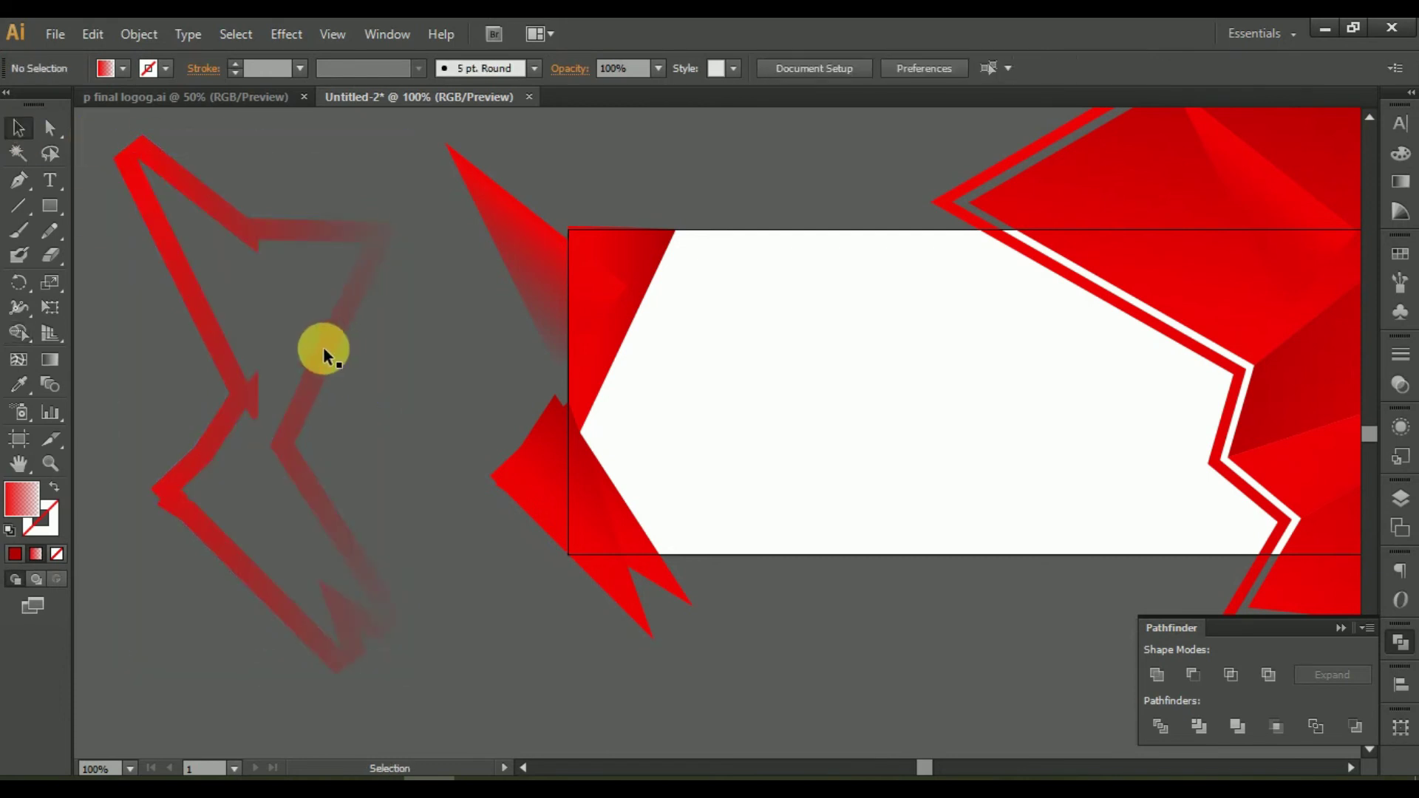
pyautogui.moveTo(326, 365); pyautogui.dragTo(633, 353)
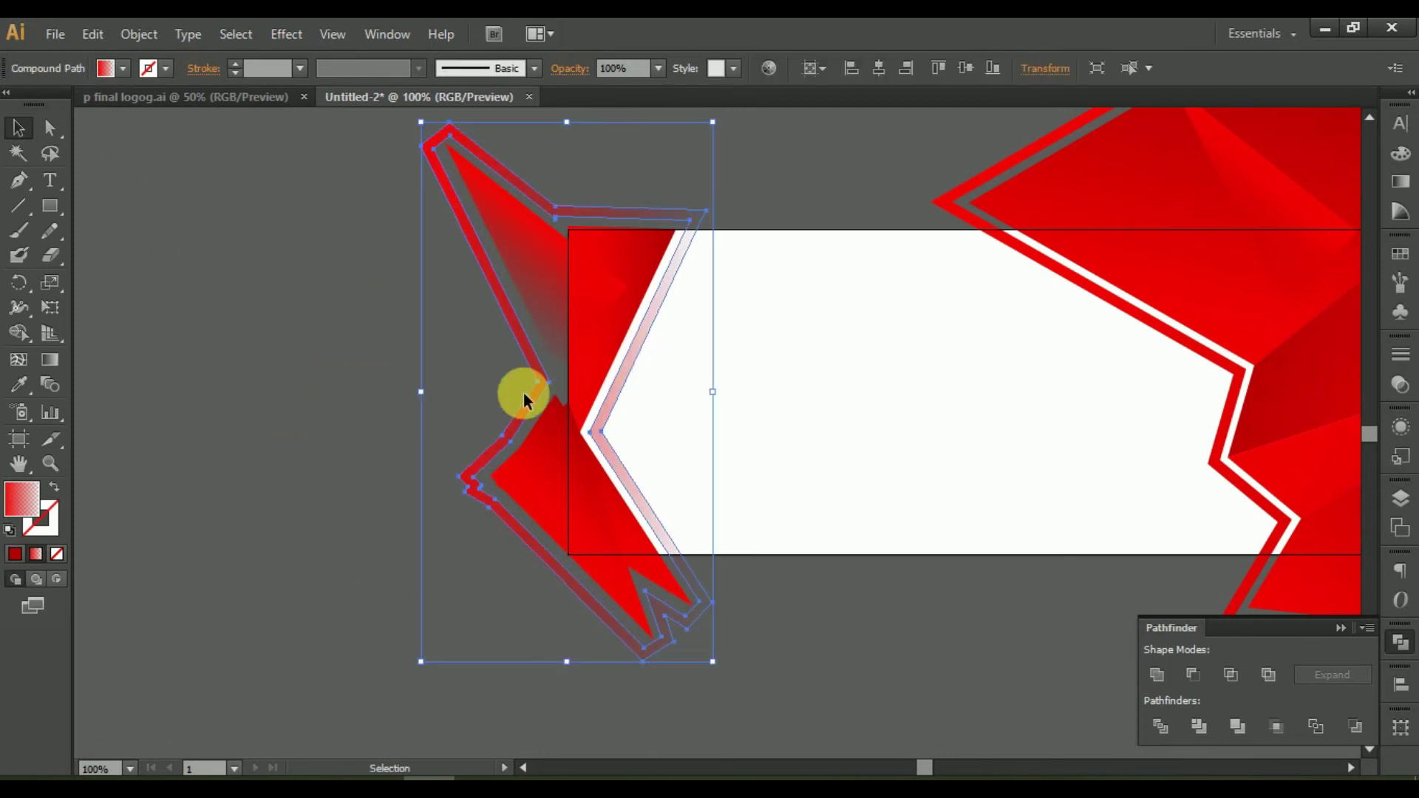
# Eyedropper a solid red fill onto the outline band.
pyautogui.click(22, 390)
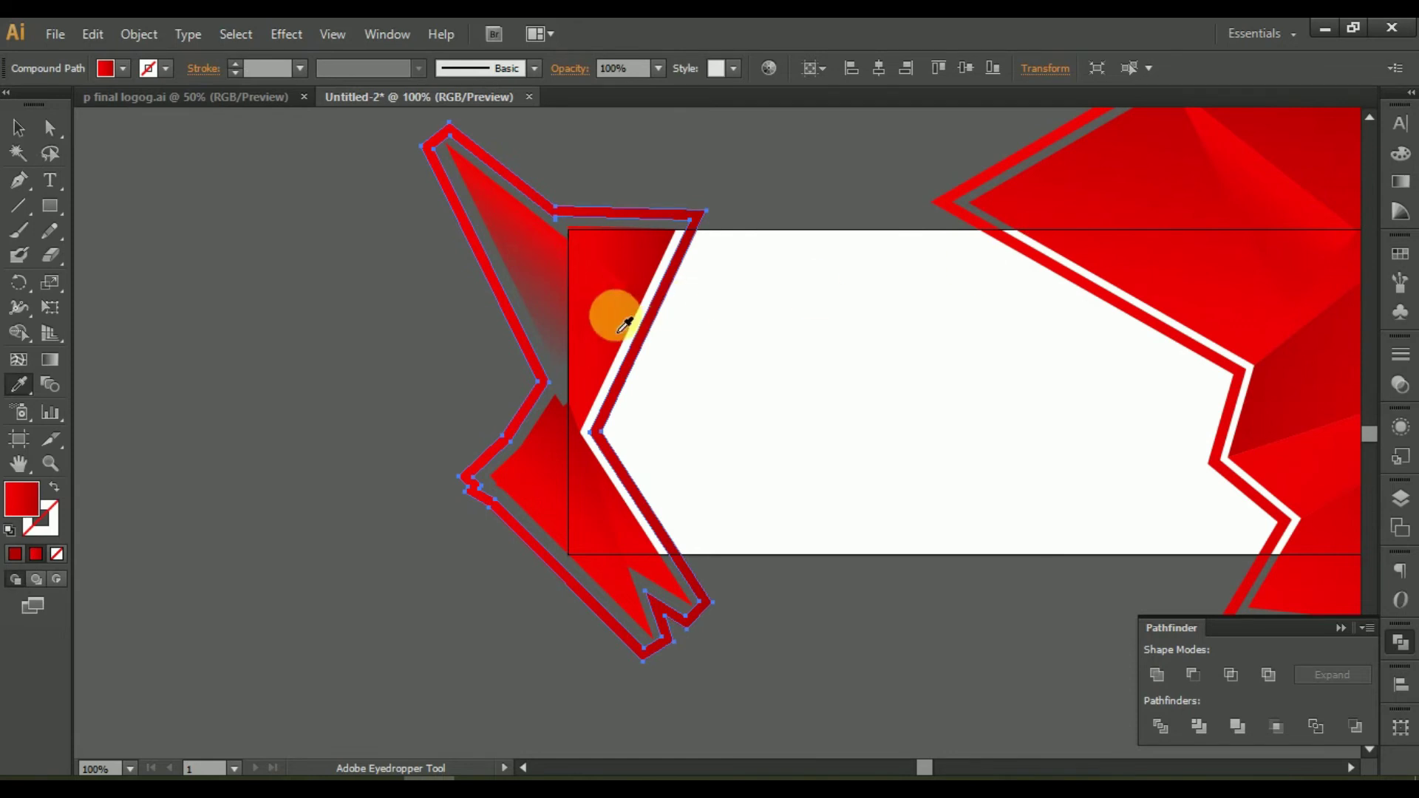
pyautogui.click(1397, 191)
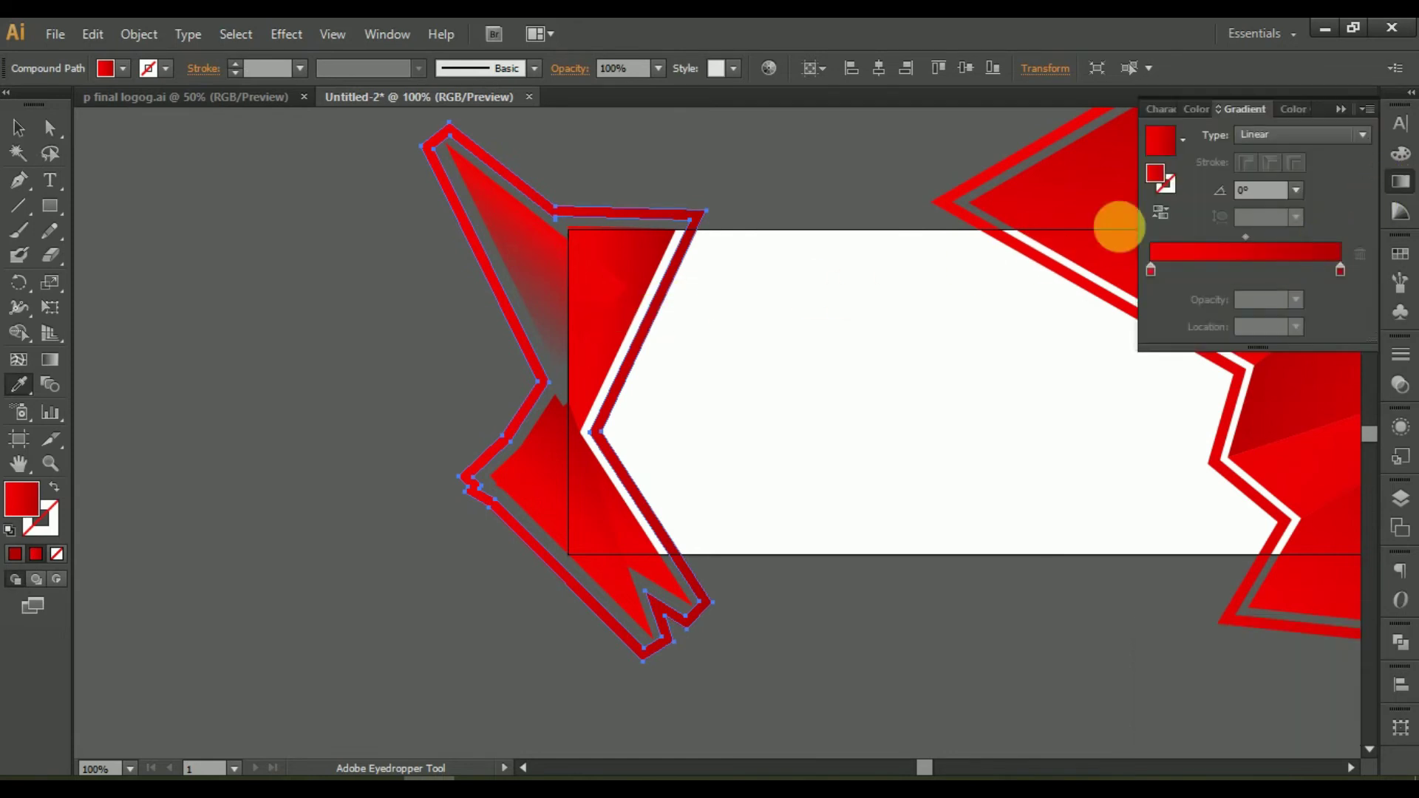
pyautogui.click(19, 127)
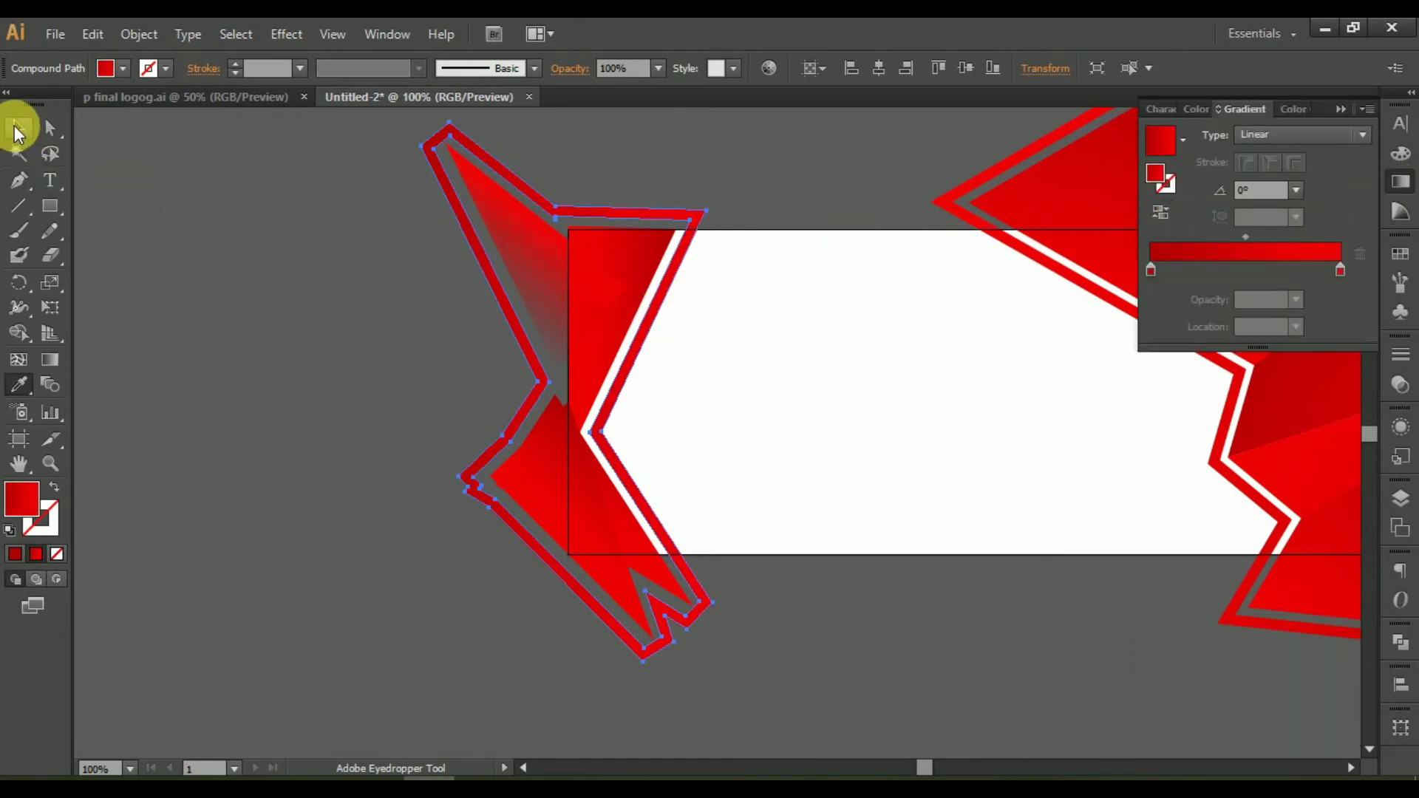
pyautogui.click(228, 405)
pyautogui.moveTo(686, 427); pyautogui.dragTo(545, 493)
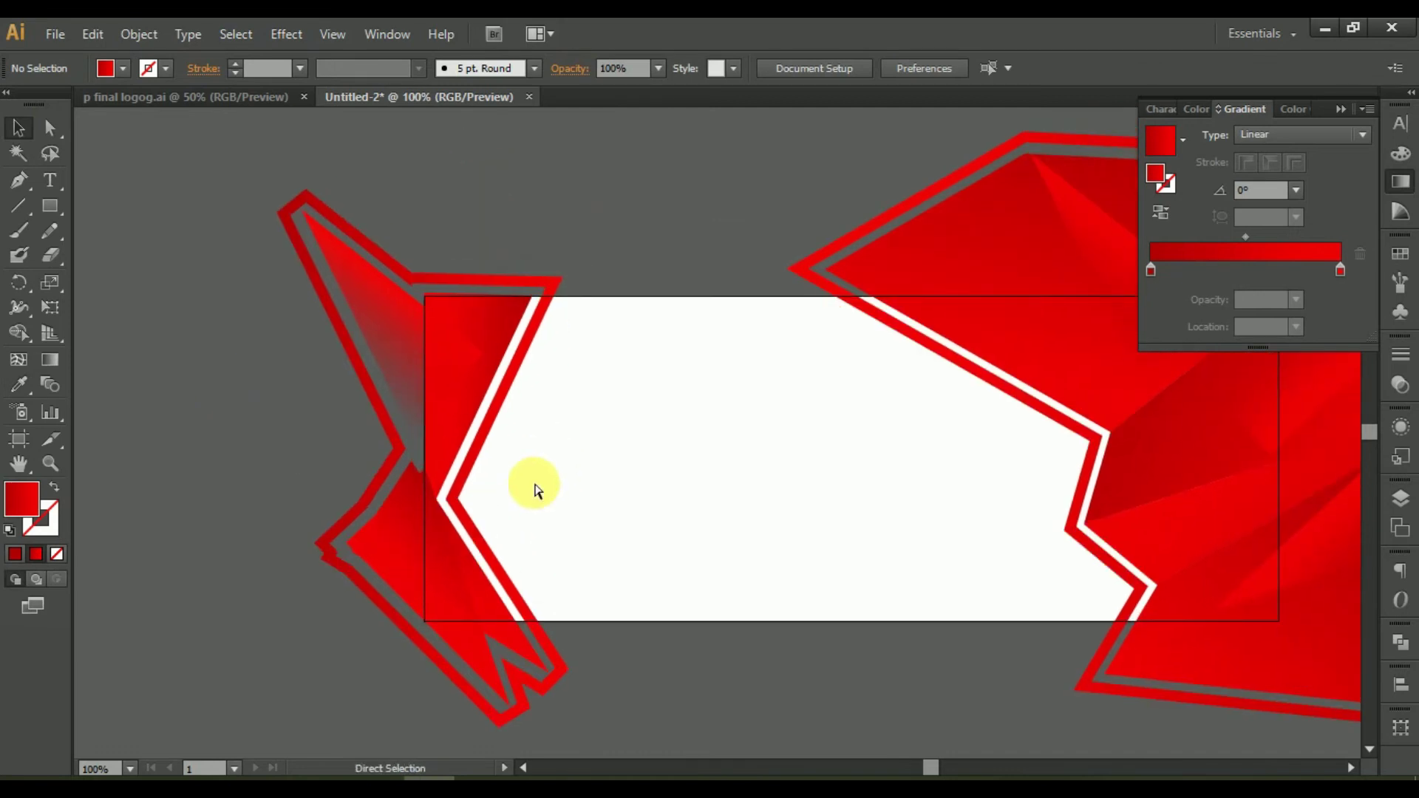
pyautogui.hotkey('ctrl', 'alt', 'shift', 's')
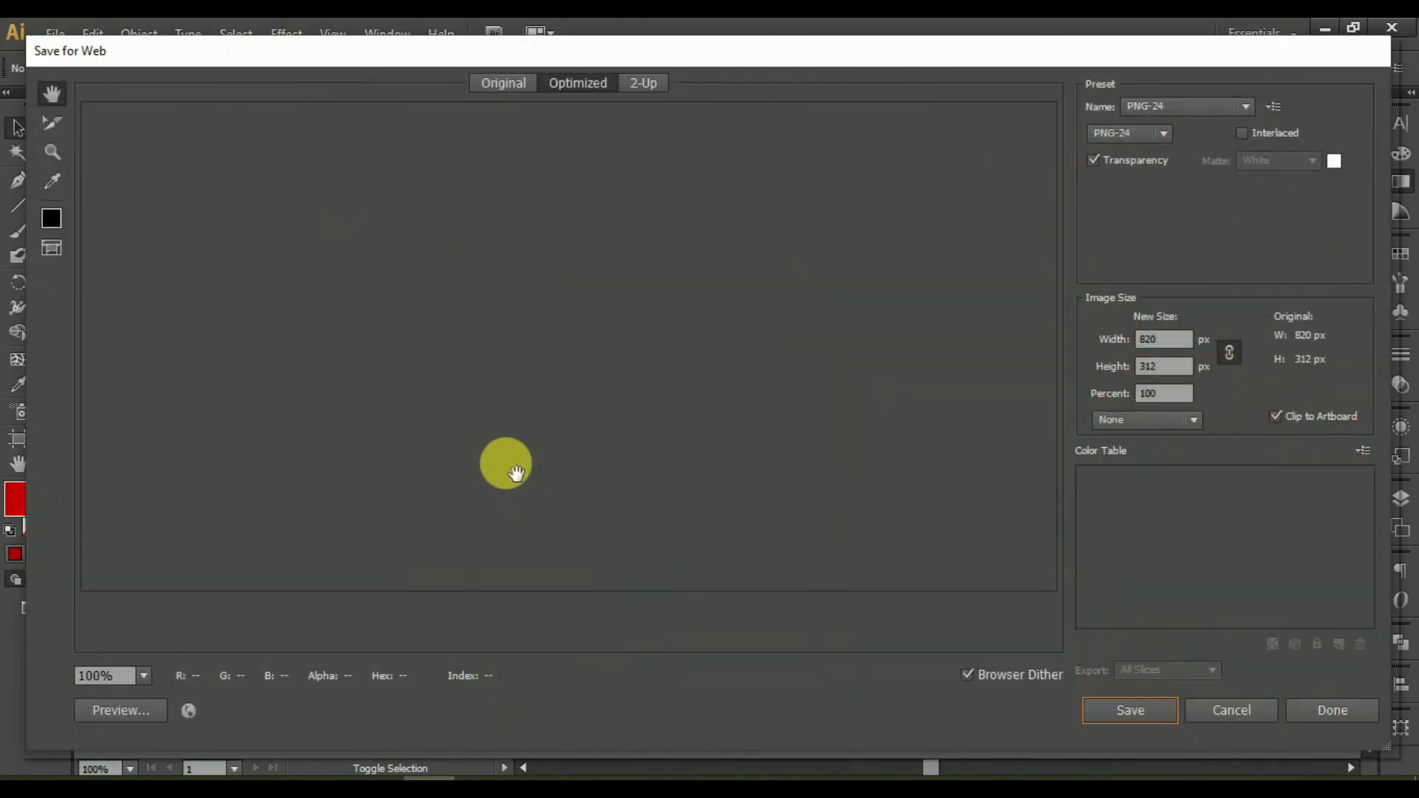
pyautogui.rightClick(632, 295)
pyautogui.click(691, 549)
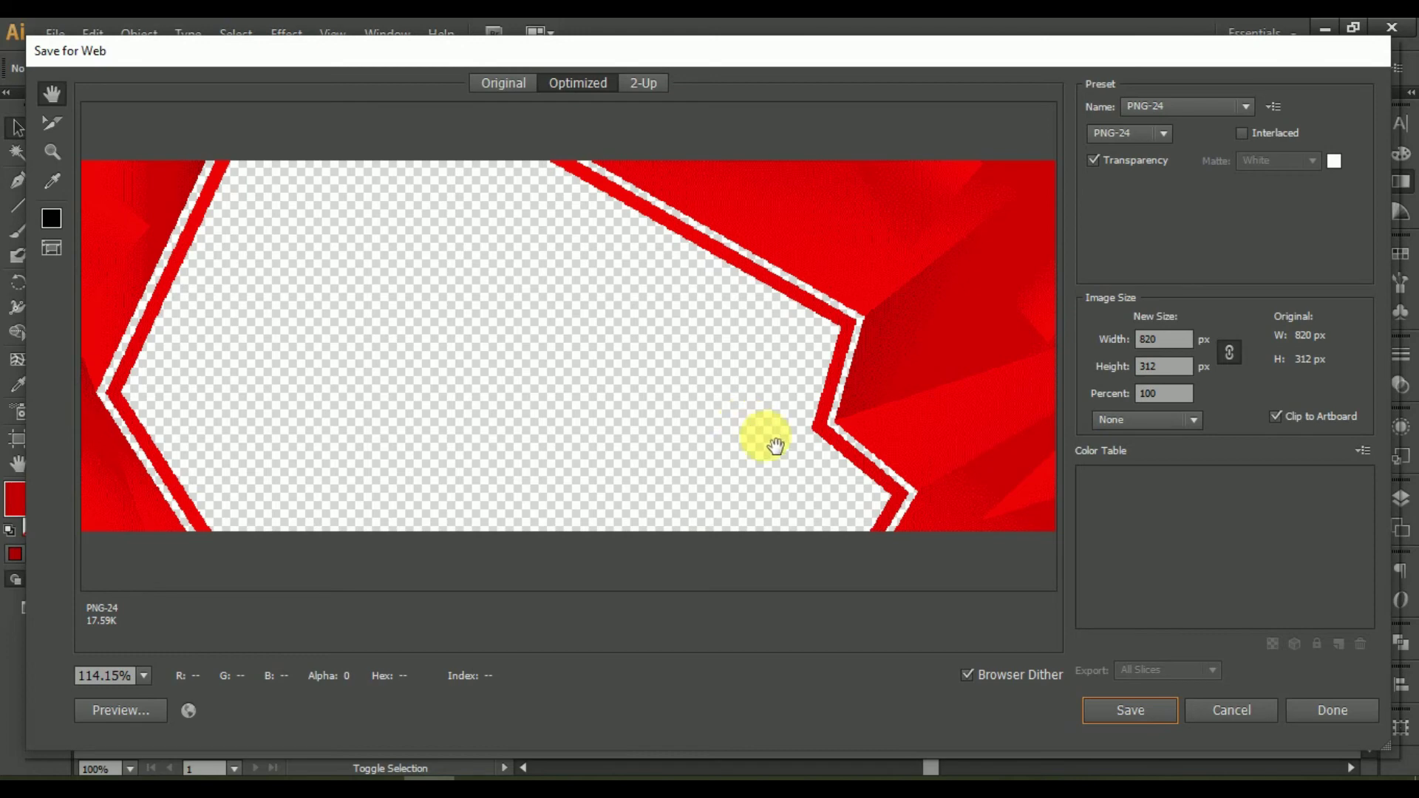
pyautogui.click(1235, 708)
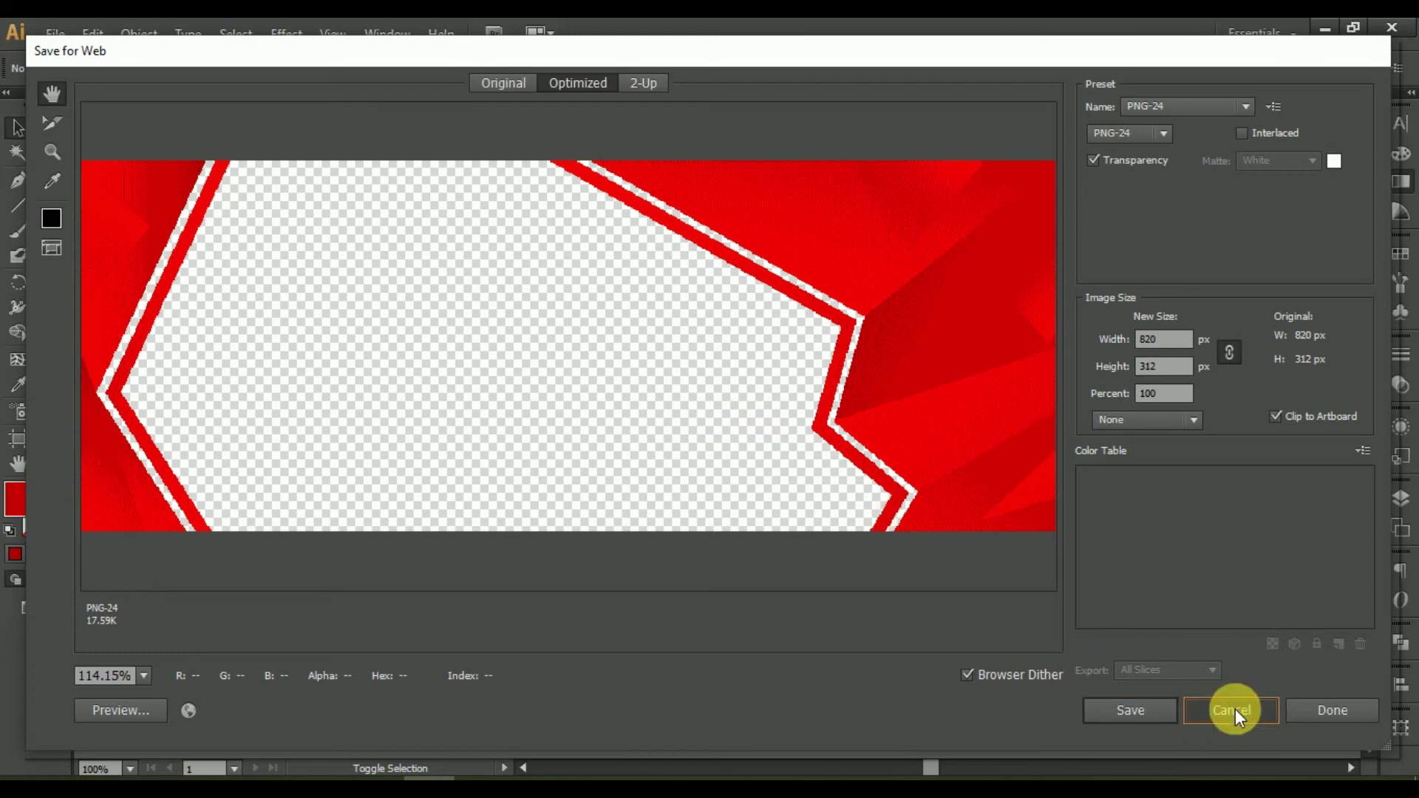
# Create an 820 × 312 px rectangle, centre it on the artboard, and send it to back.
pyautogui.moveTo(955, 490)
pyautogui.mouseDown()
pyautogui.moveTo(817, 442)
pyautogui.moveTo(806, 471)
pyautogui.mouseUp()
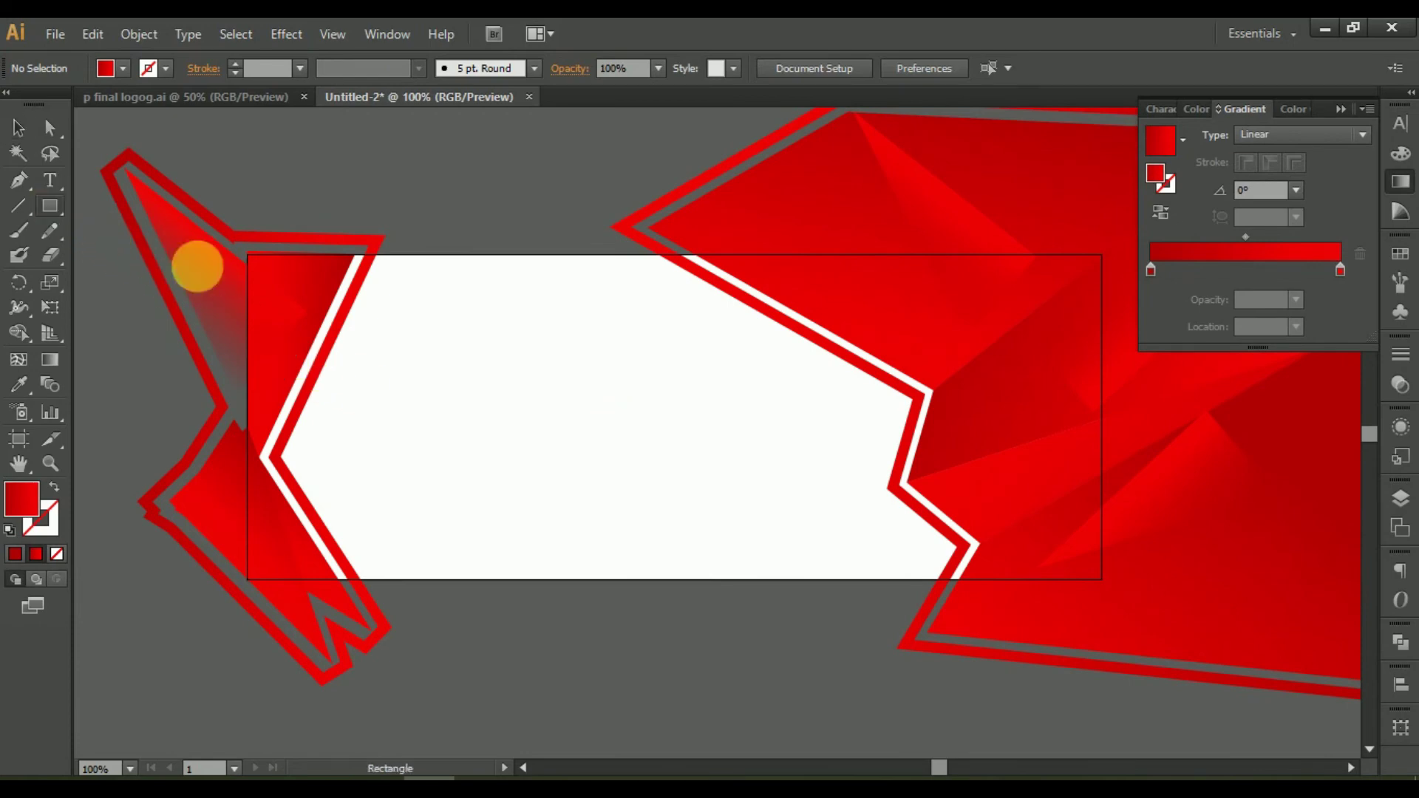
pyautogui.click(409, 348)
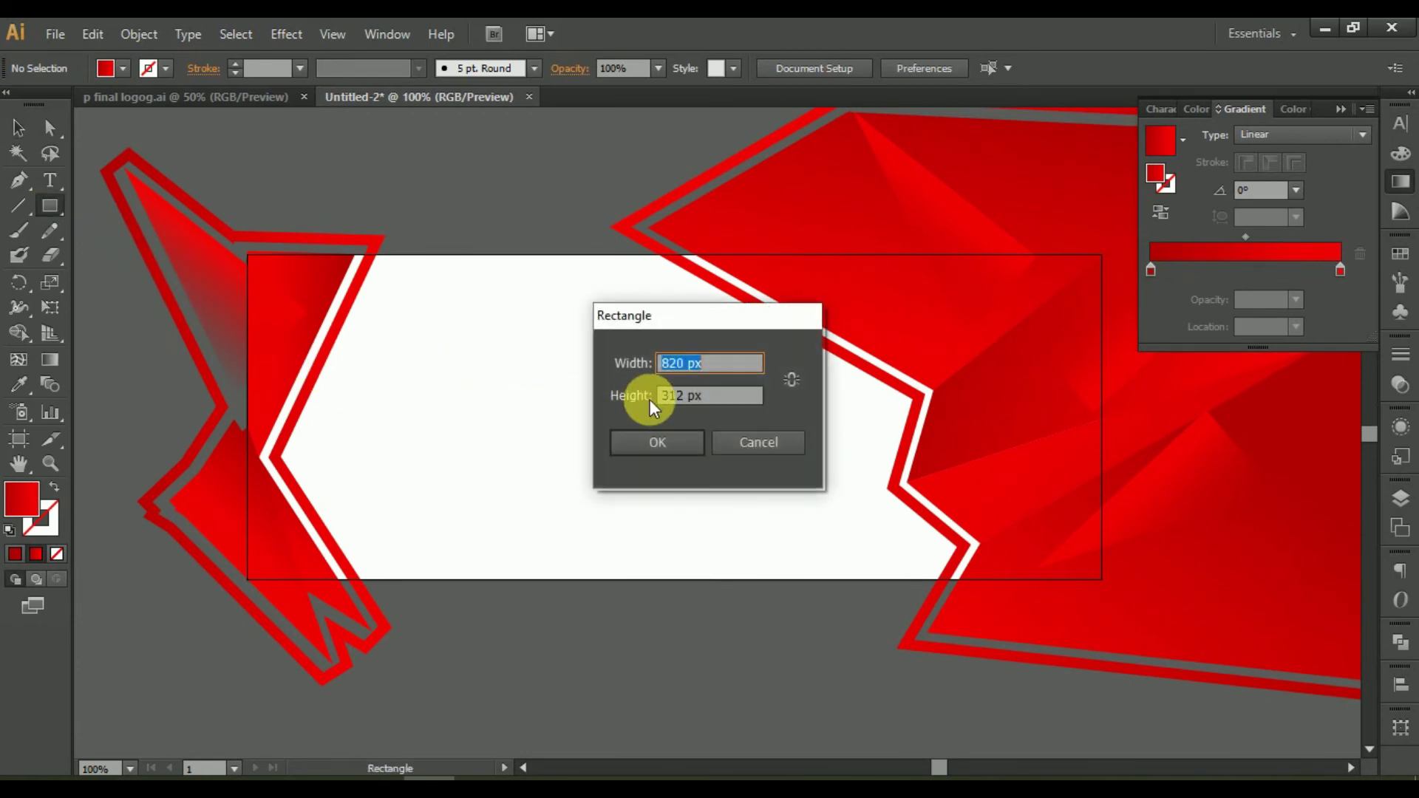
pyautogui.click(682, 444)
pyautogui.click(881, 68)
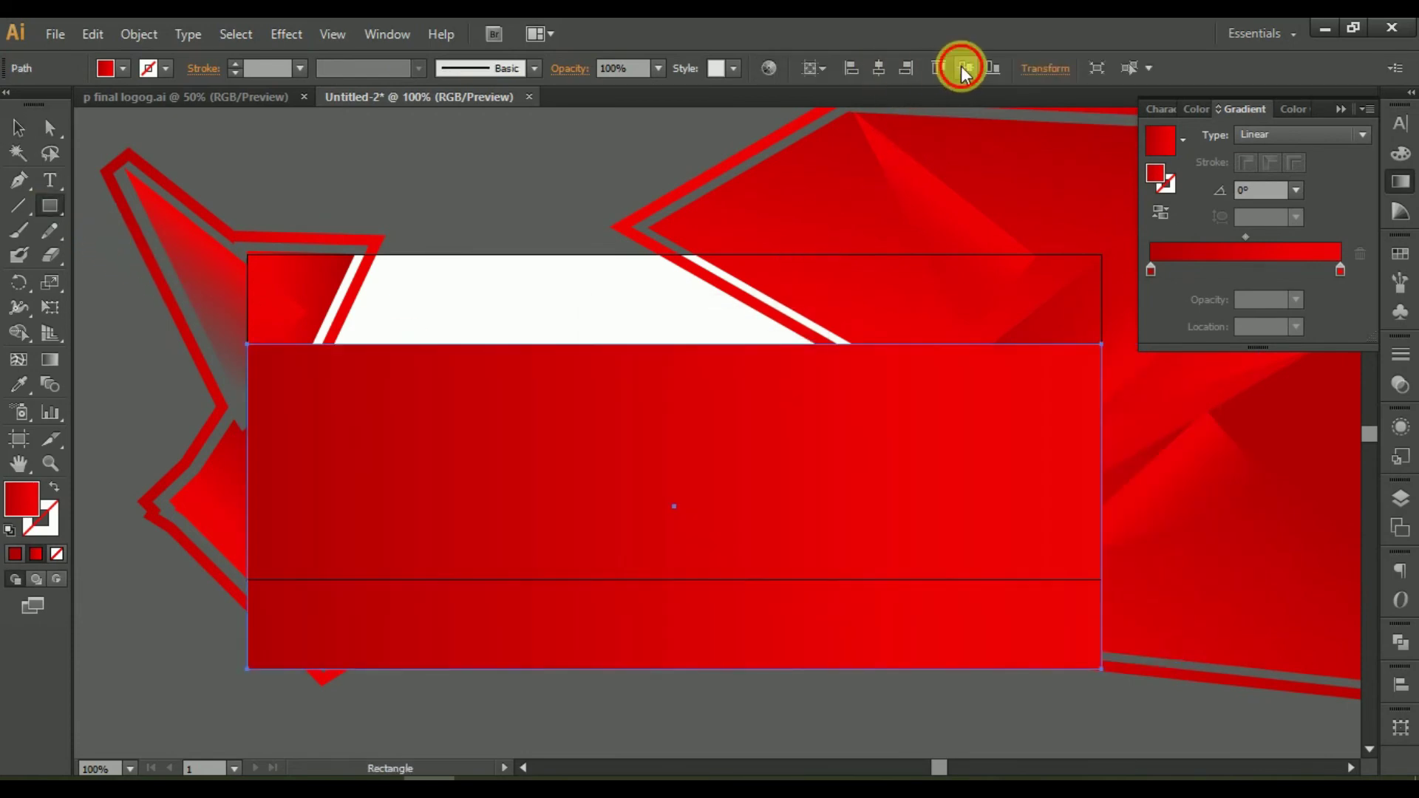
pyautogui.click(963, 68)
pyautogui.rightClick(516, 380)
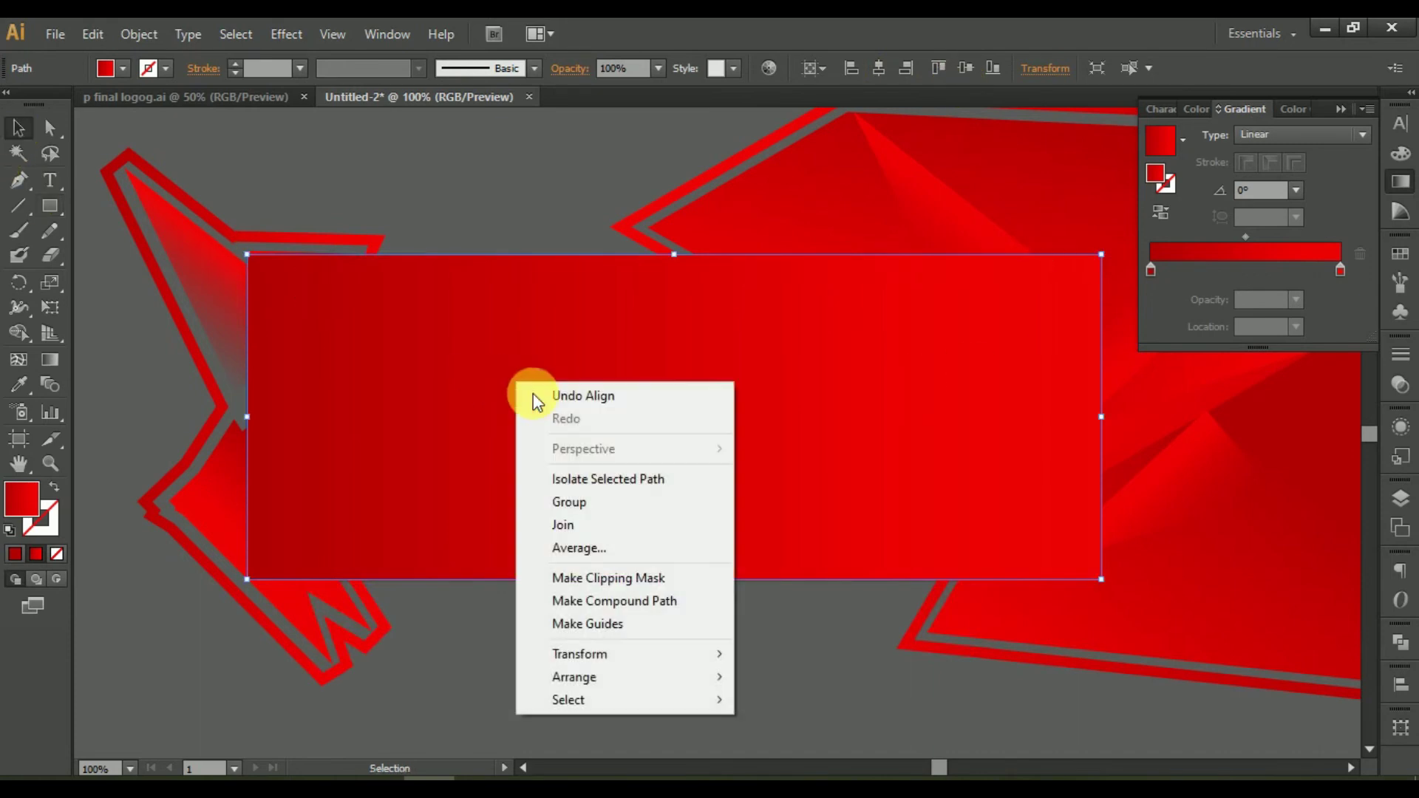
pyautogui.click(775, 744)
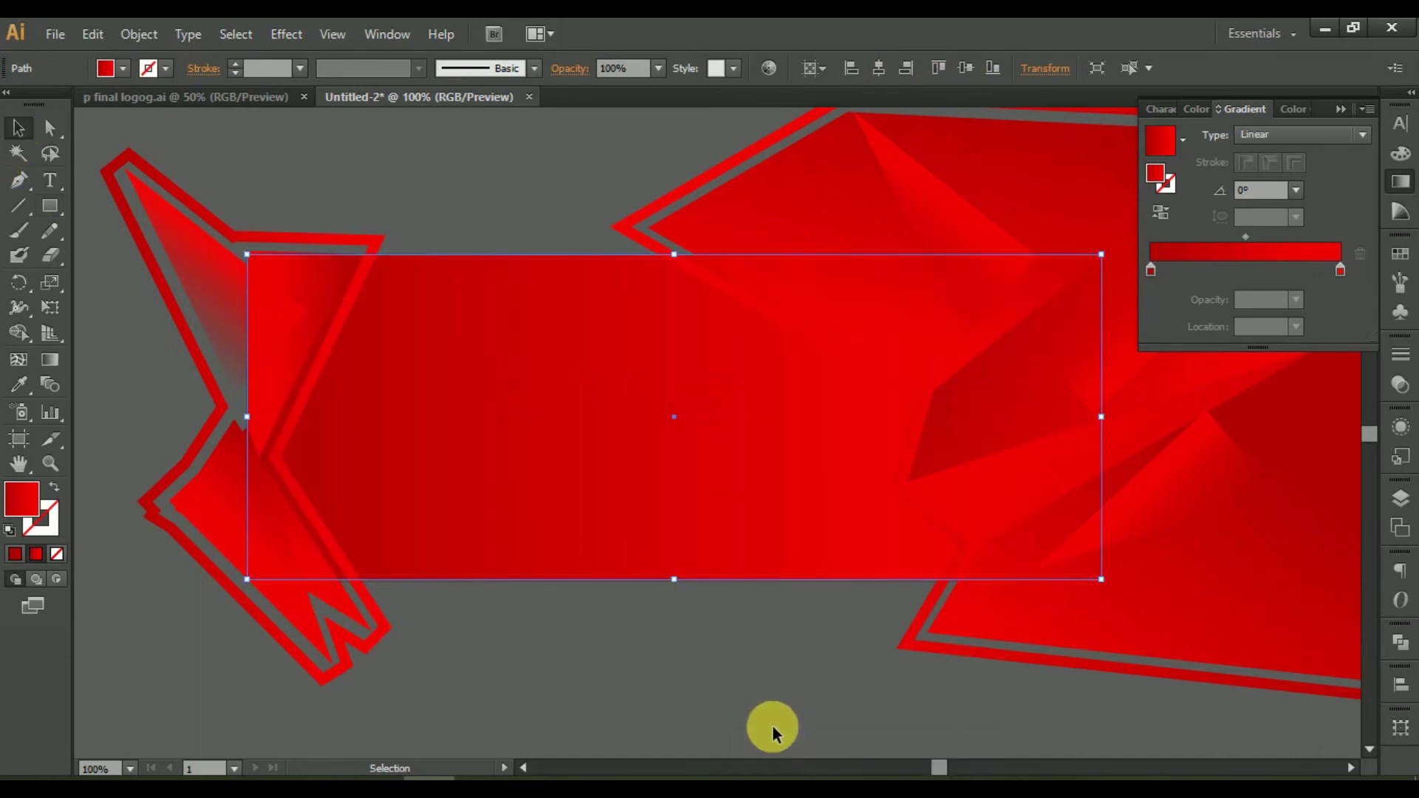
pyautogui.click(739, 681)
pyautogui.moveTo(747, 694)
pyautogui.mouseDown()
pyautogui.moveTo(781, 702)
pyautogui.moveTo(633, 643)
pyautogui.mouseUp()
pyautogui.click(608, 481)
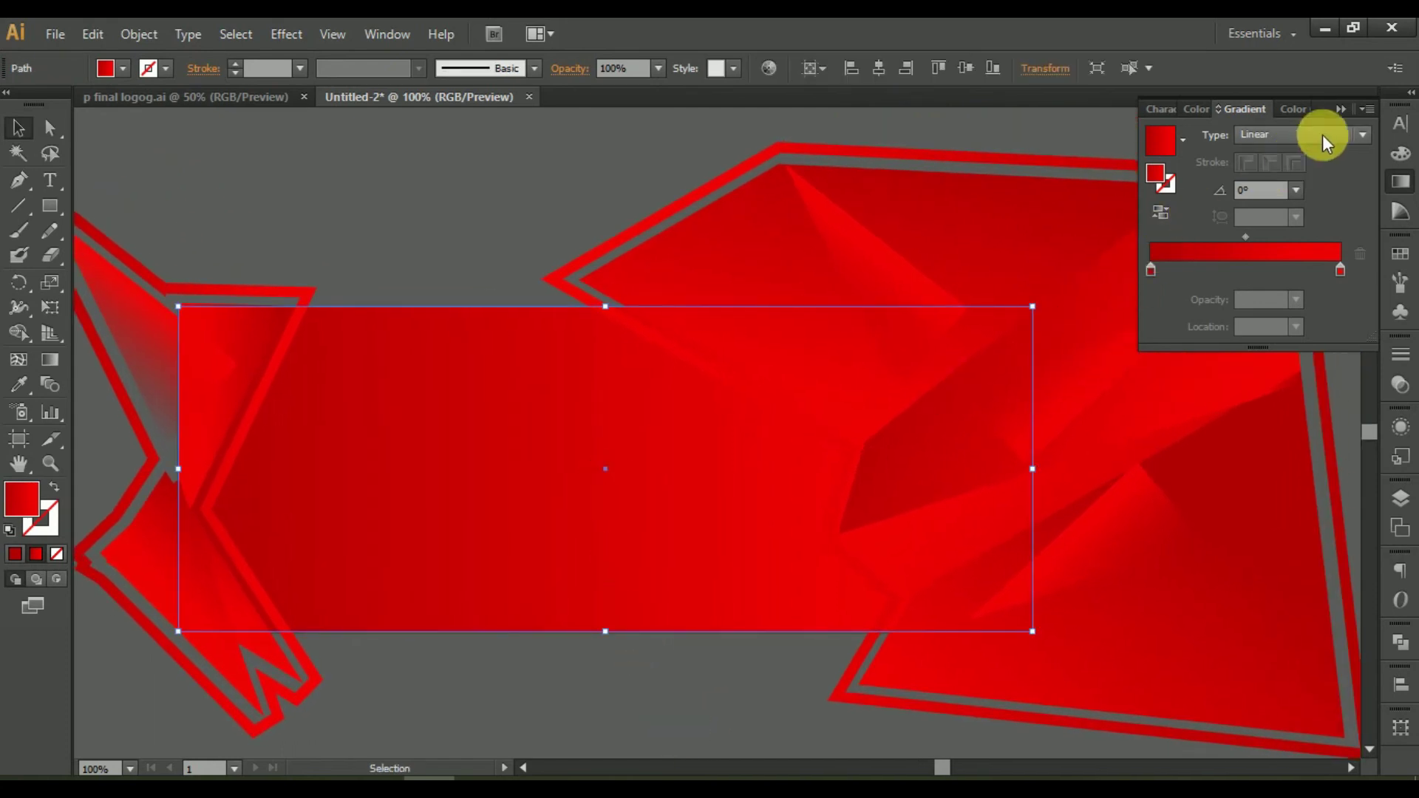
# Make the rectangle's gradient radial and reversed, then adjust its radius on canvas.
pyautogui.click(1323, 135)
pyautogui.click(1298, 183)
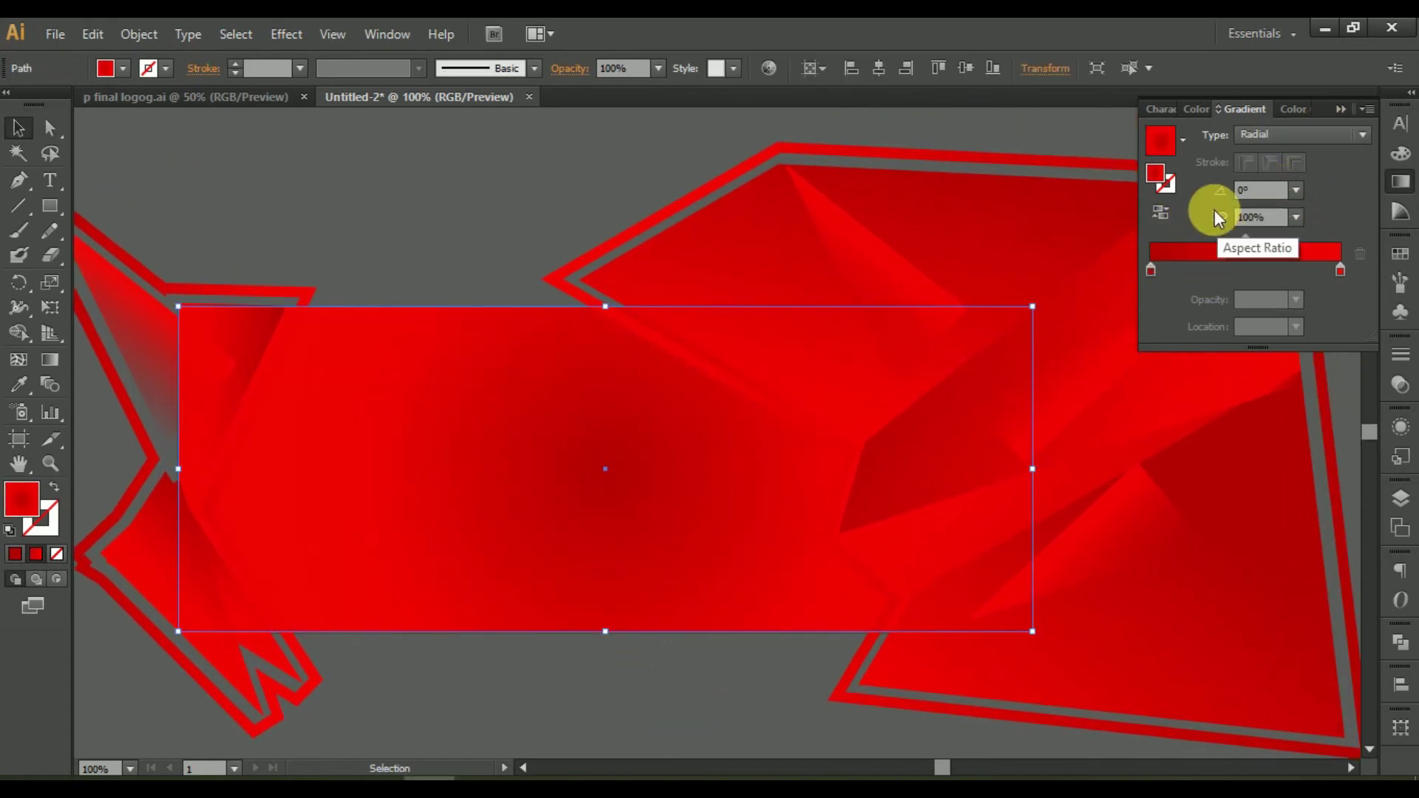
pyautogui.click(1160, 213)
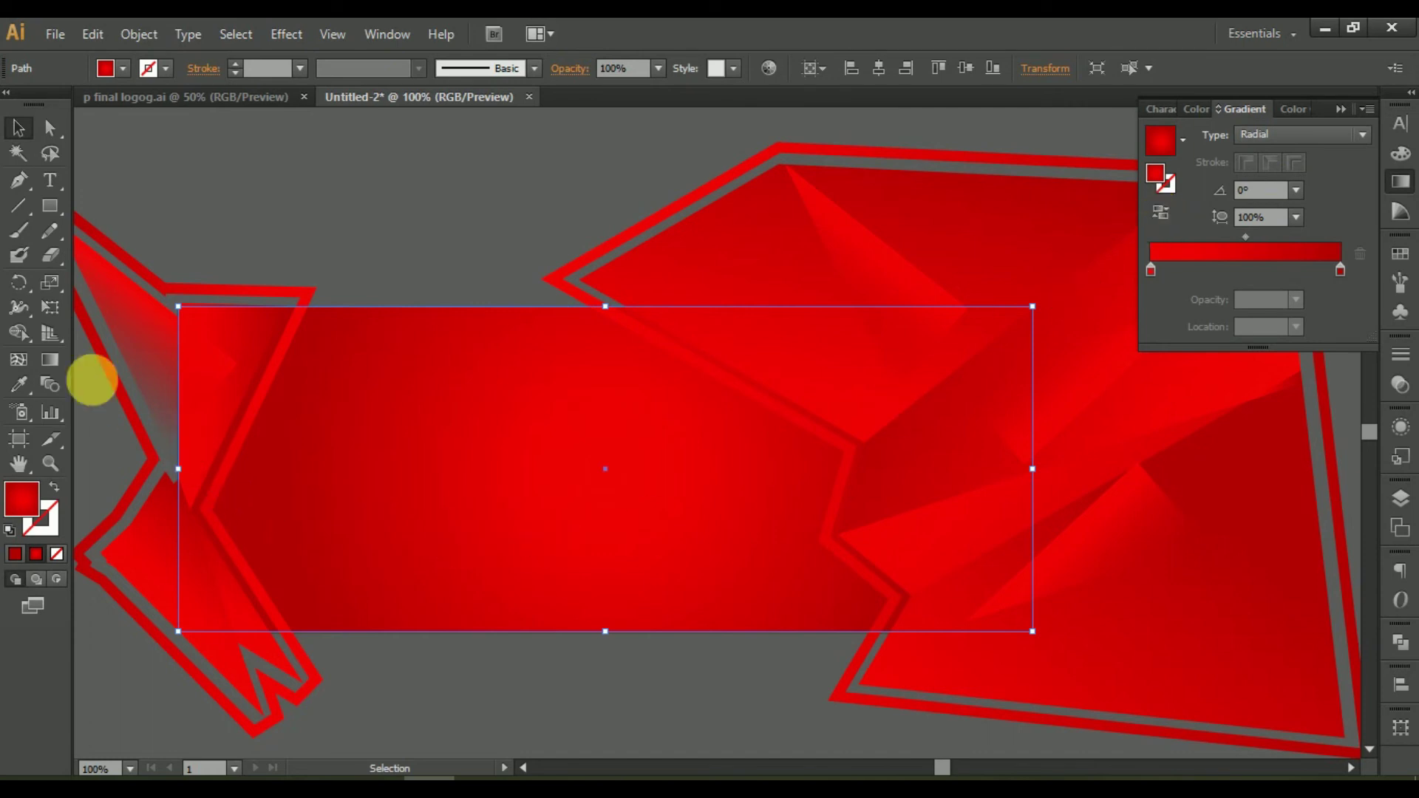
pyautogui.click(50, 360)
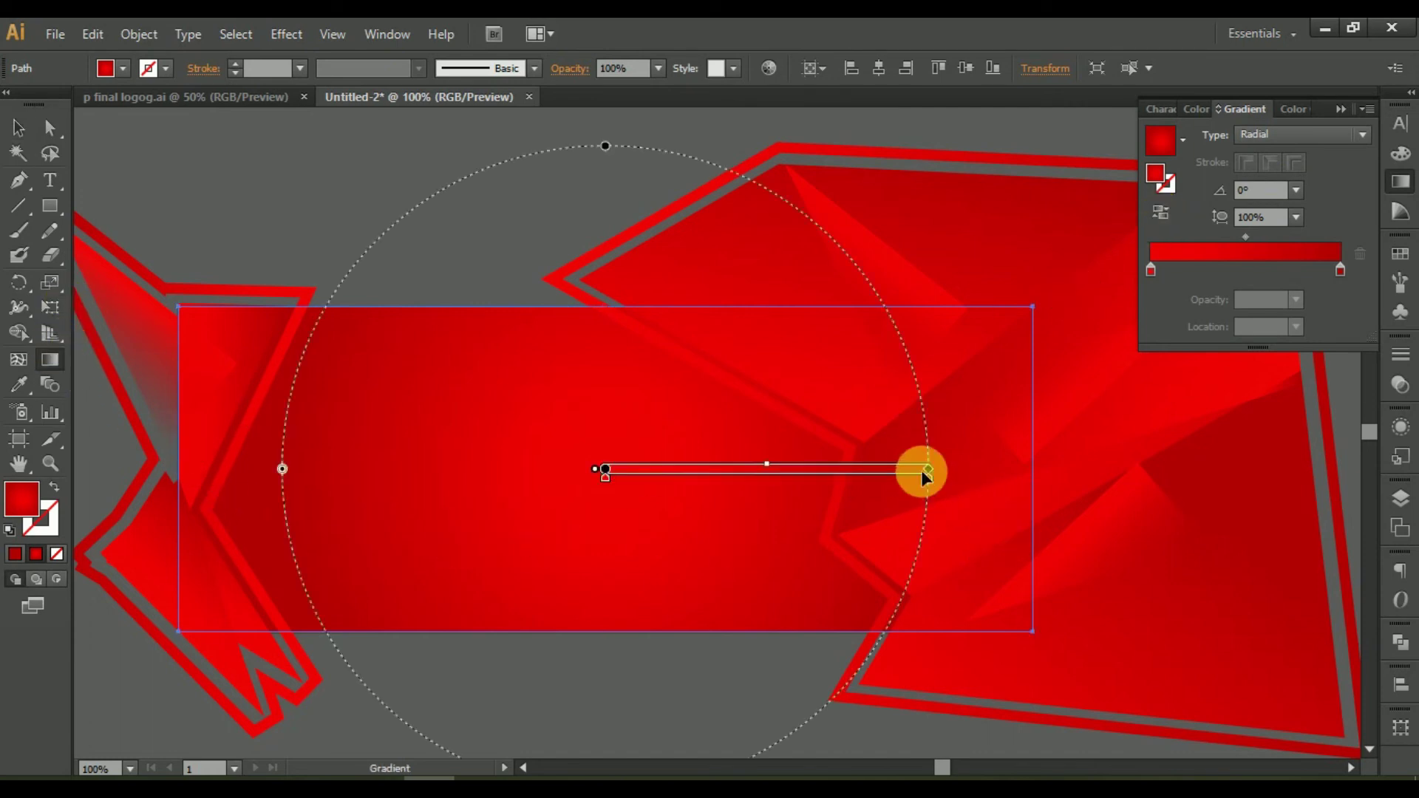
pyautogui.moveTo(929, 477); pyautogui.dragTo(1382, 470)
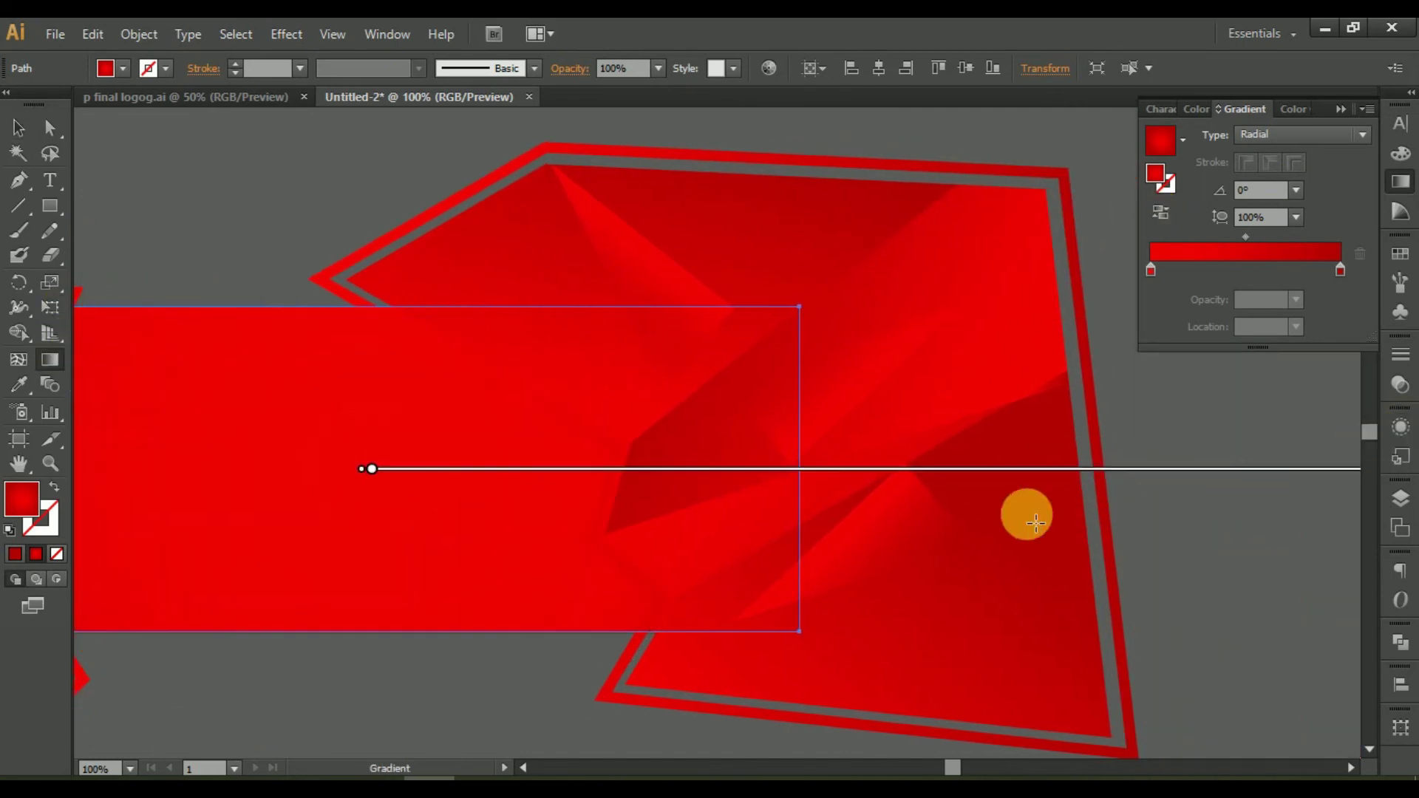
pyautogui.hotkey('ctrl', '-')
pyautogui.hotkey('ctrl', '-')
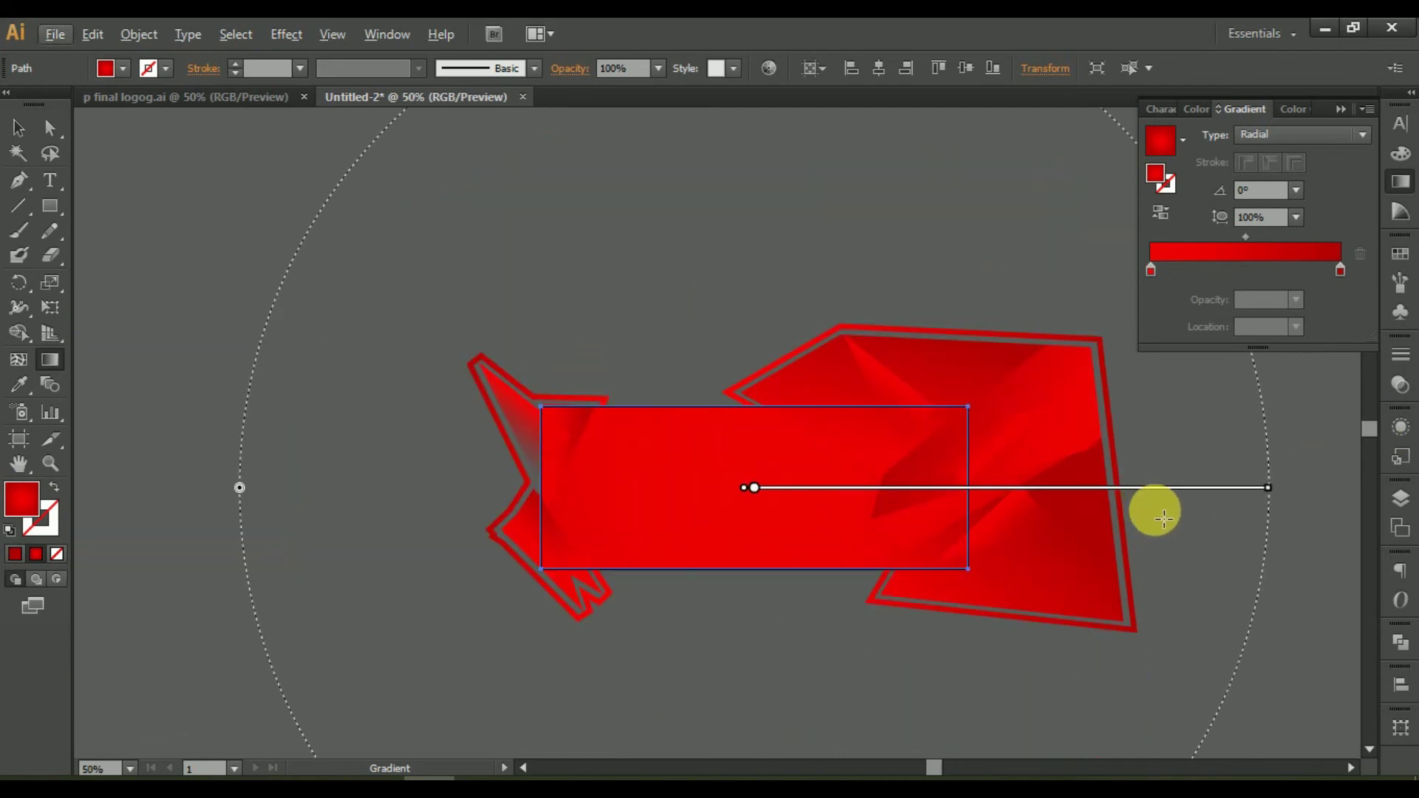
pyautogui.hotkey('ctrl', '+')
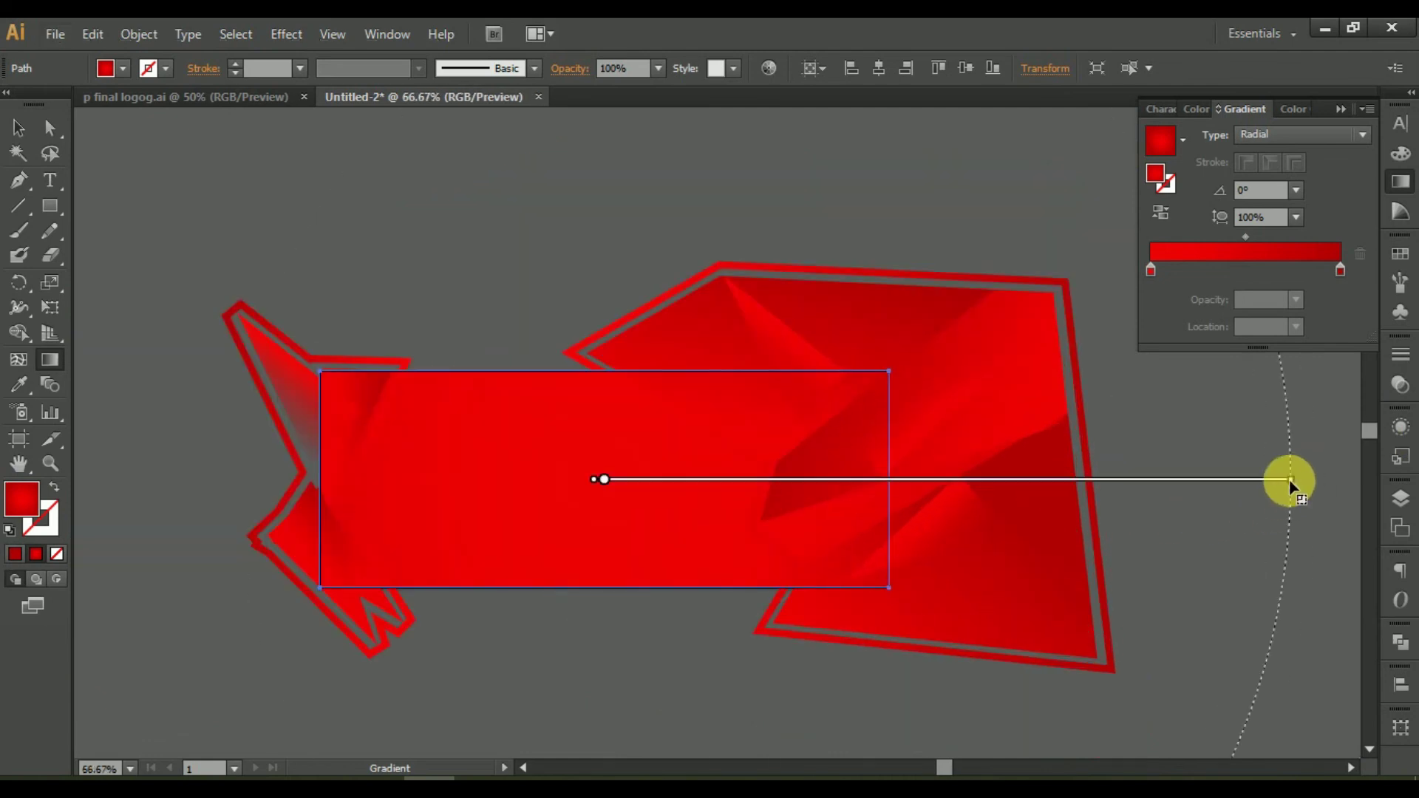
pyautogui.moveTo(1290, 480); pyautogui.dragTo(1075, 479)
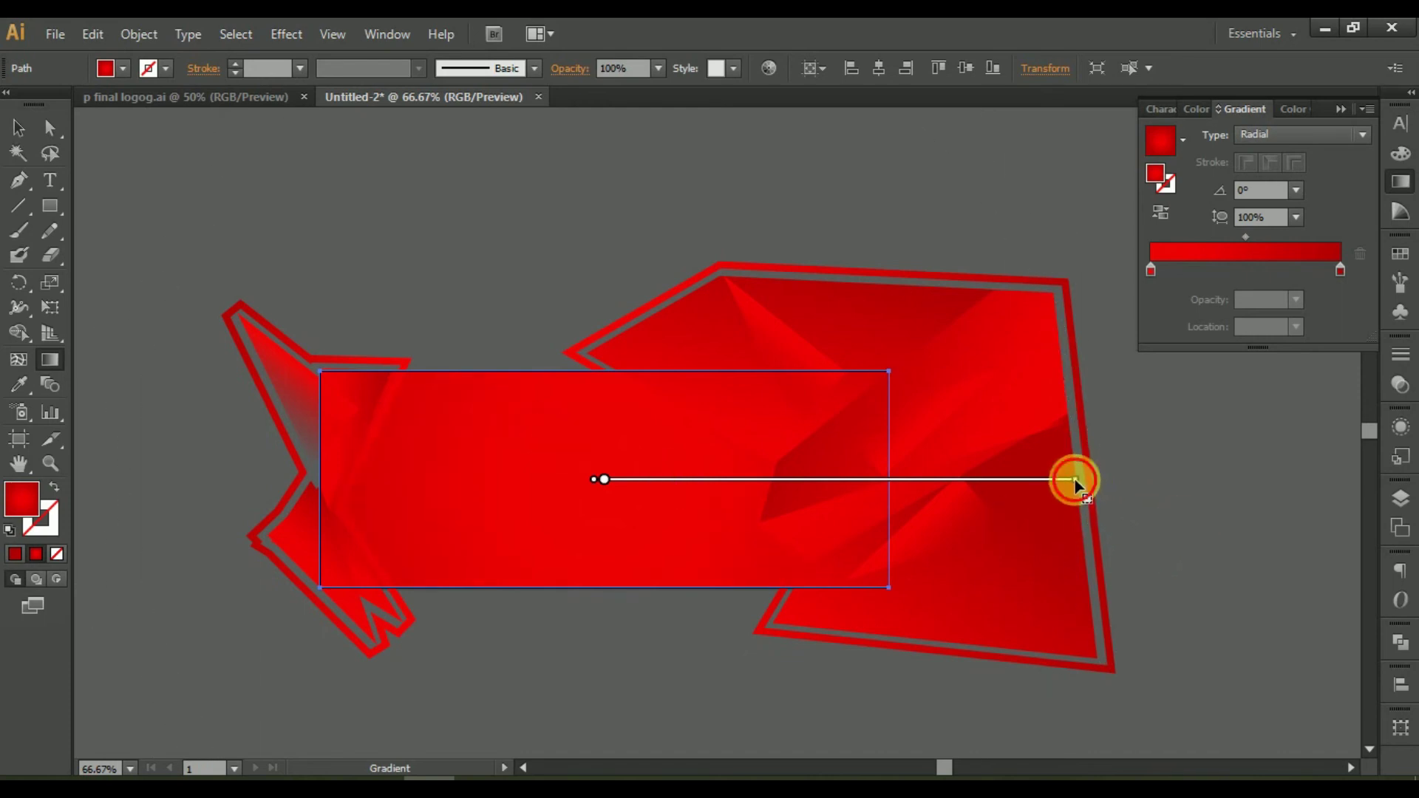
pyautogui.click(20, 129)
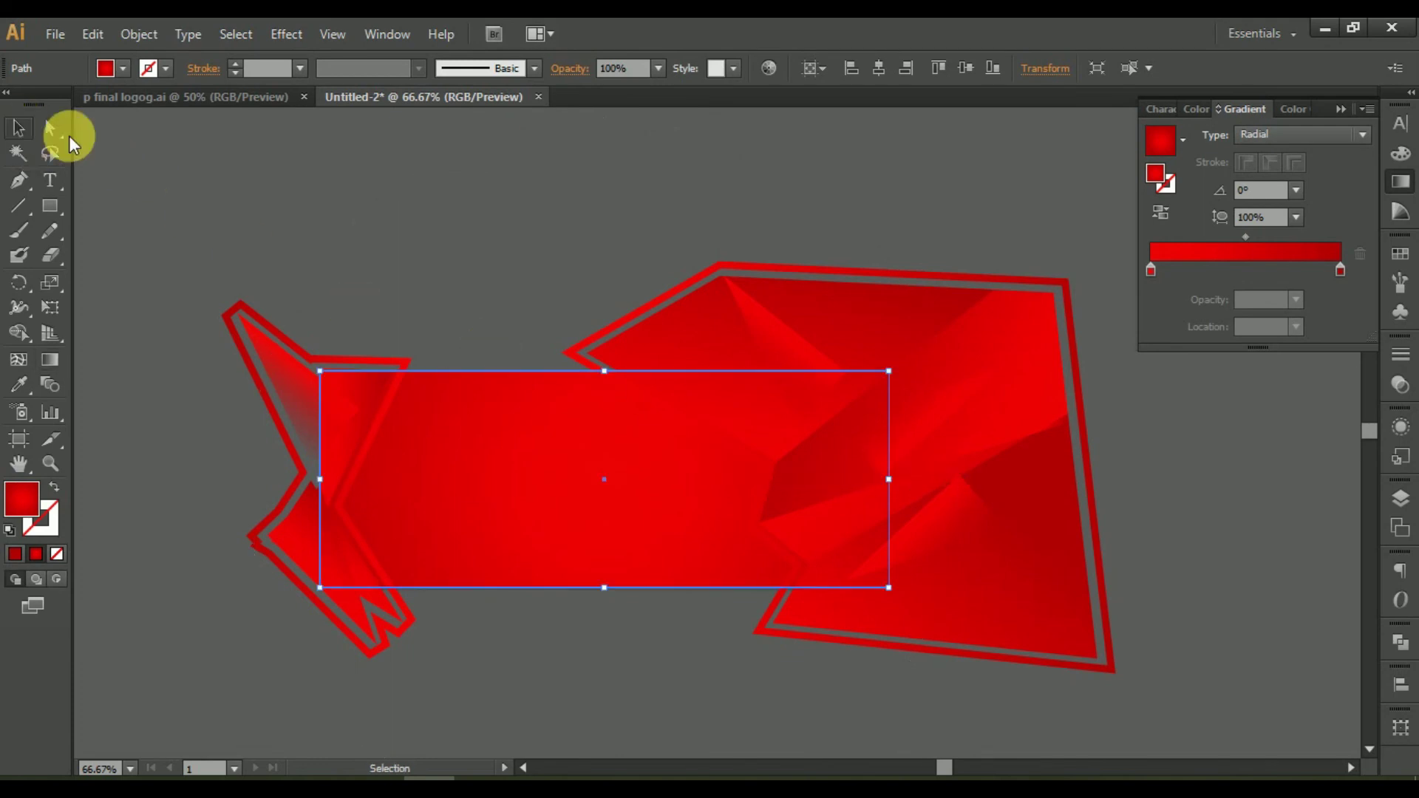
pyautogui.click(222, 233)
# Move the radial gradient's centre leftward and enlarge its radius with the Gradient tool.
pyautogui.scroll(2, 563, 482)
pyautogui.scroll(-2, 564, 482)
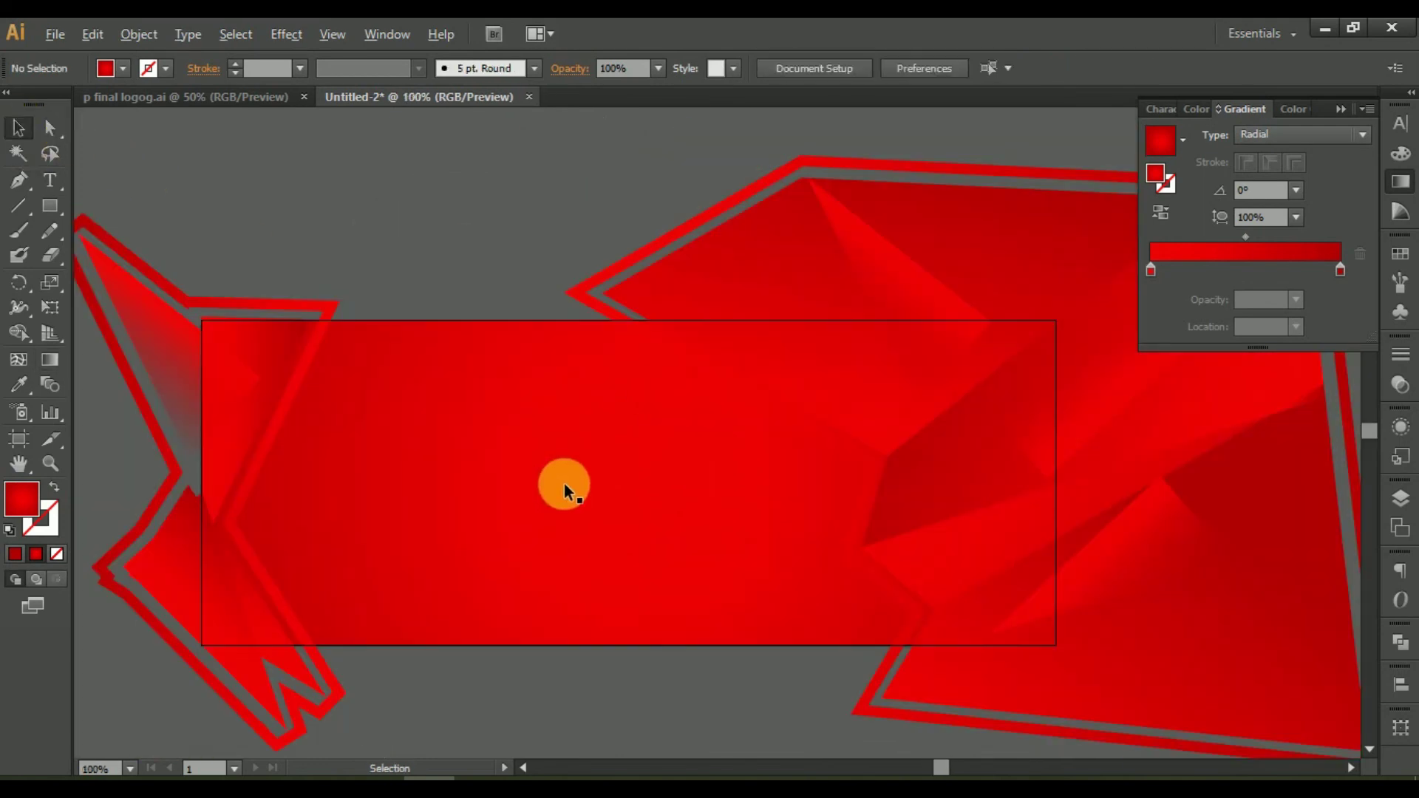
pyautogui.moveTo(558, 507); pyautogui.dragTo(798, 438)
pyautogui.moveTo(320, 422); pyautogui.dragTo(491, 466)
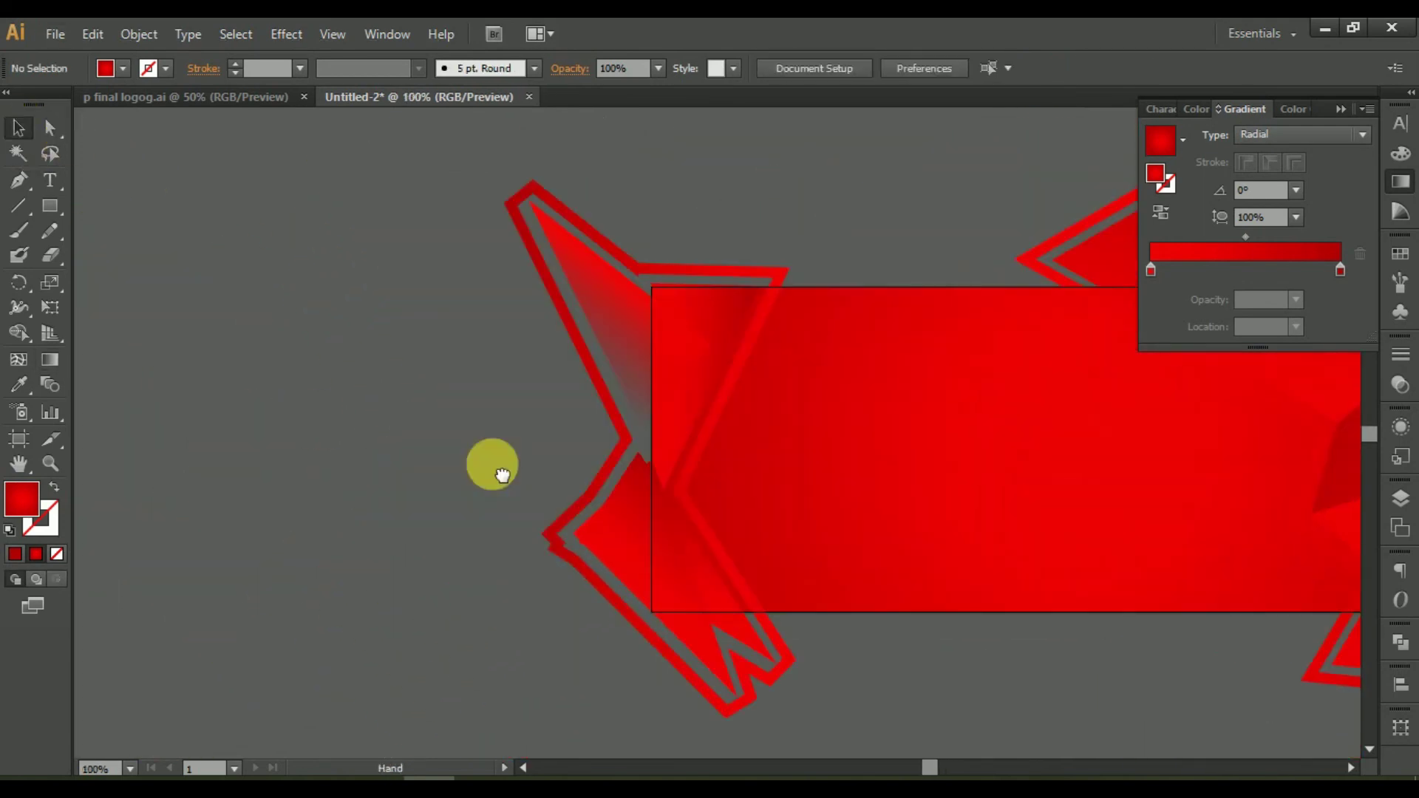
pyautogui.scroll(-1, 440, 396)
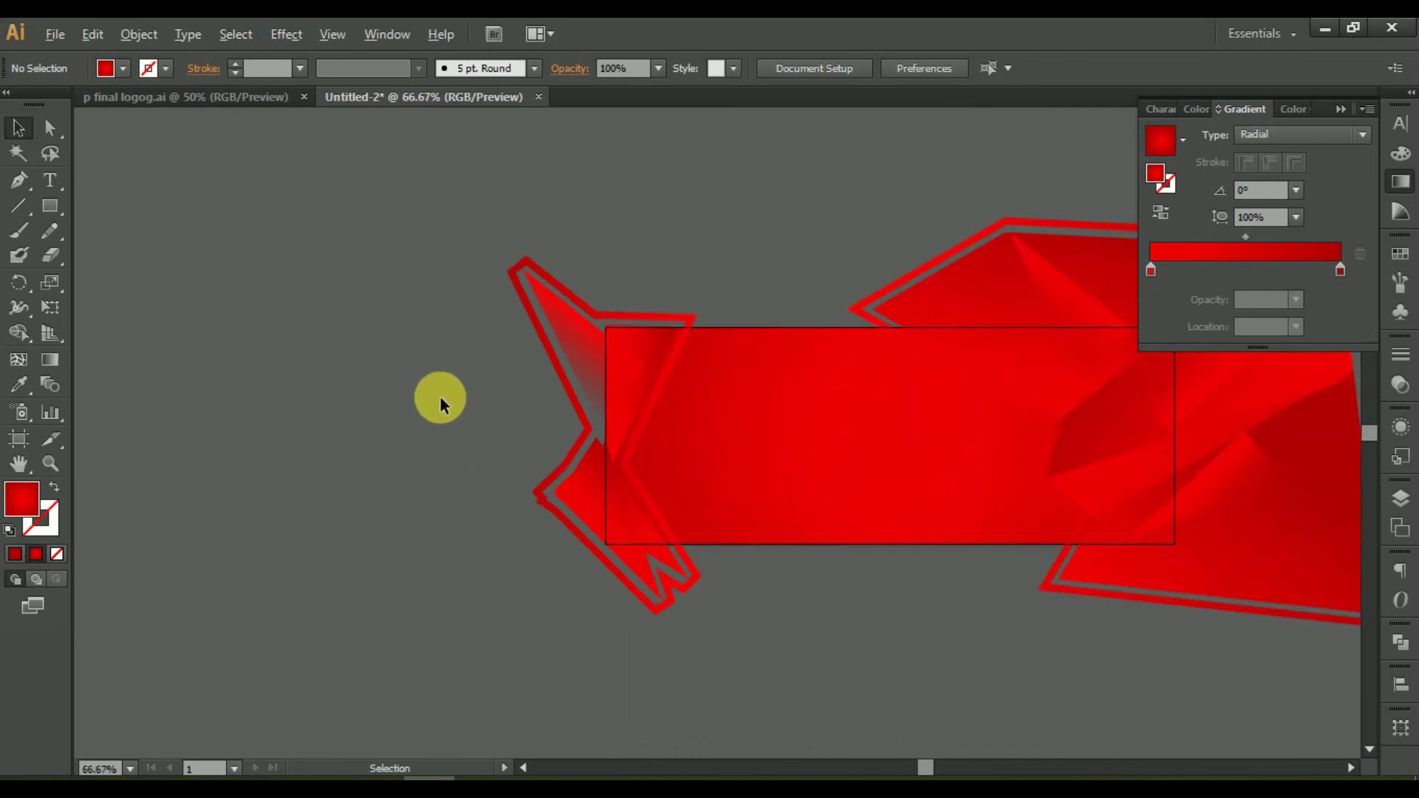
pyautogui.scroll(-1, 440, 396)
pyautogui.scroll(1, 441, 396)
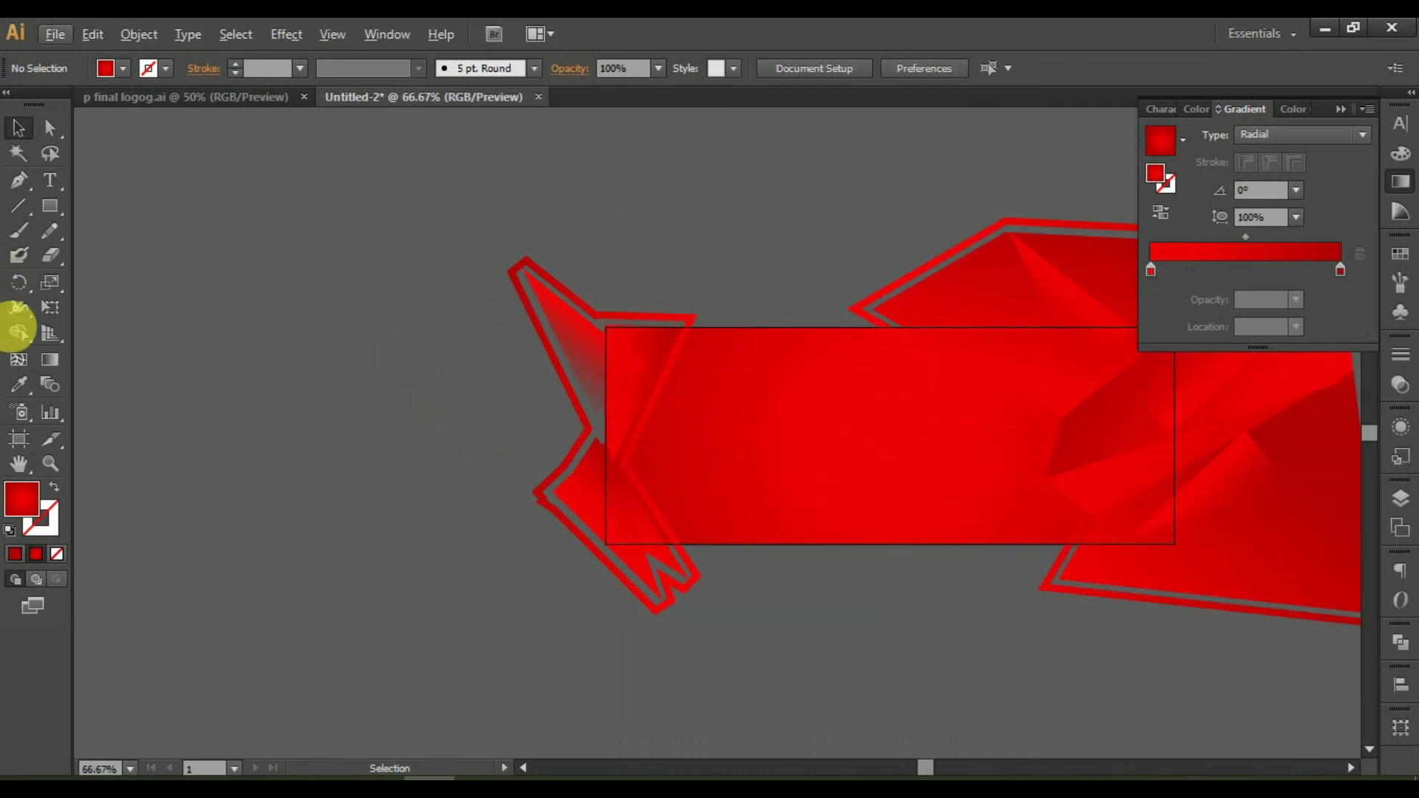
pyautogui.click(49, 362)
pyautogui.moveTo(802, 466); pyautogui.dragTo(484, 476)
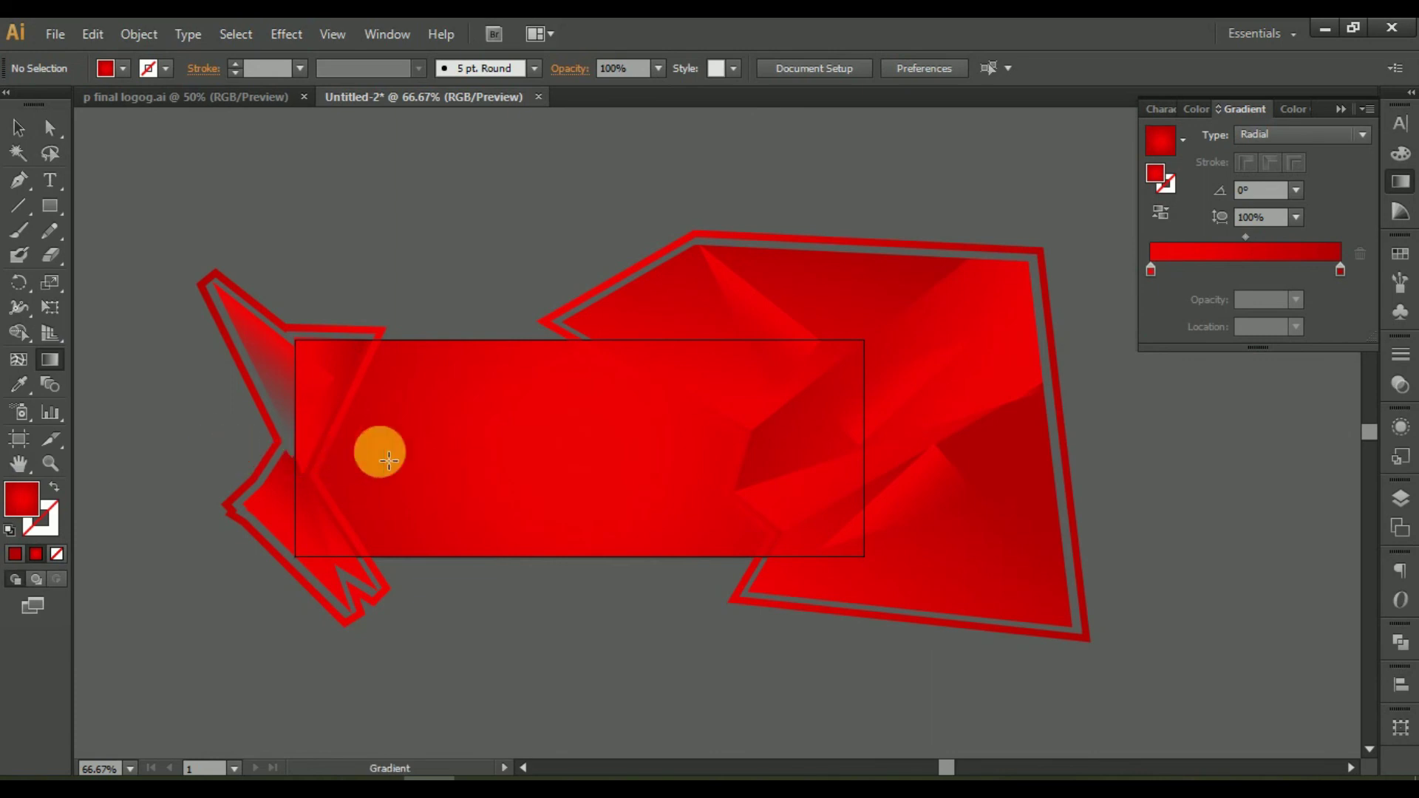
pyautogui.click(459, 450)
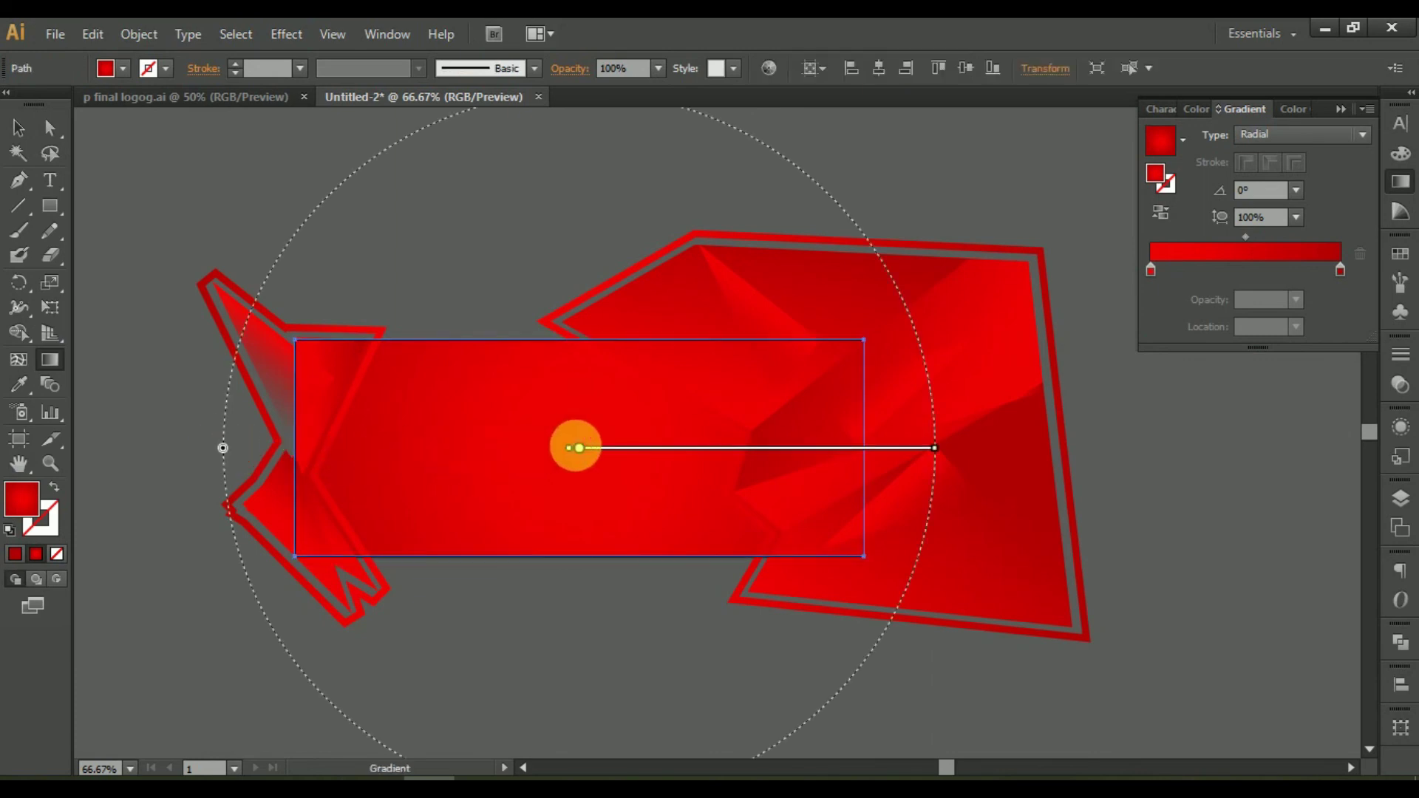
pyautogui.moveTo(577, 448)
pyautogui.mouseDown()
pyautogui.moveTo(490, 449)
pyautogui.moveTo(493, 474)
pyautogui.mouseUp()
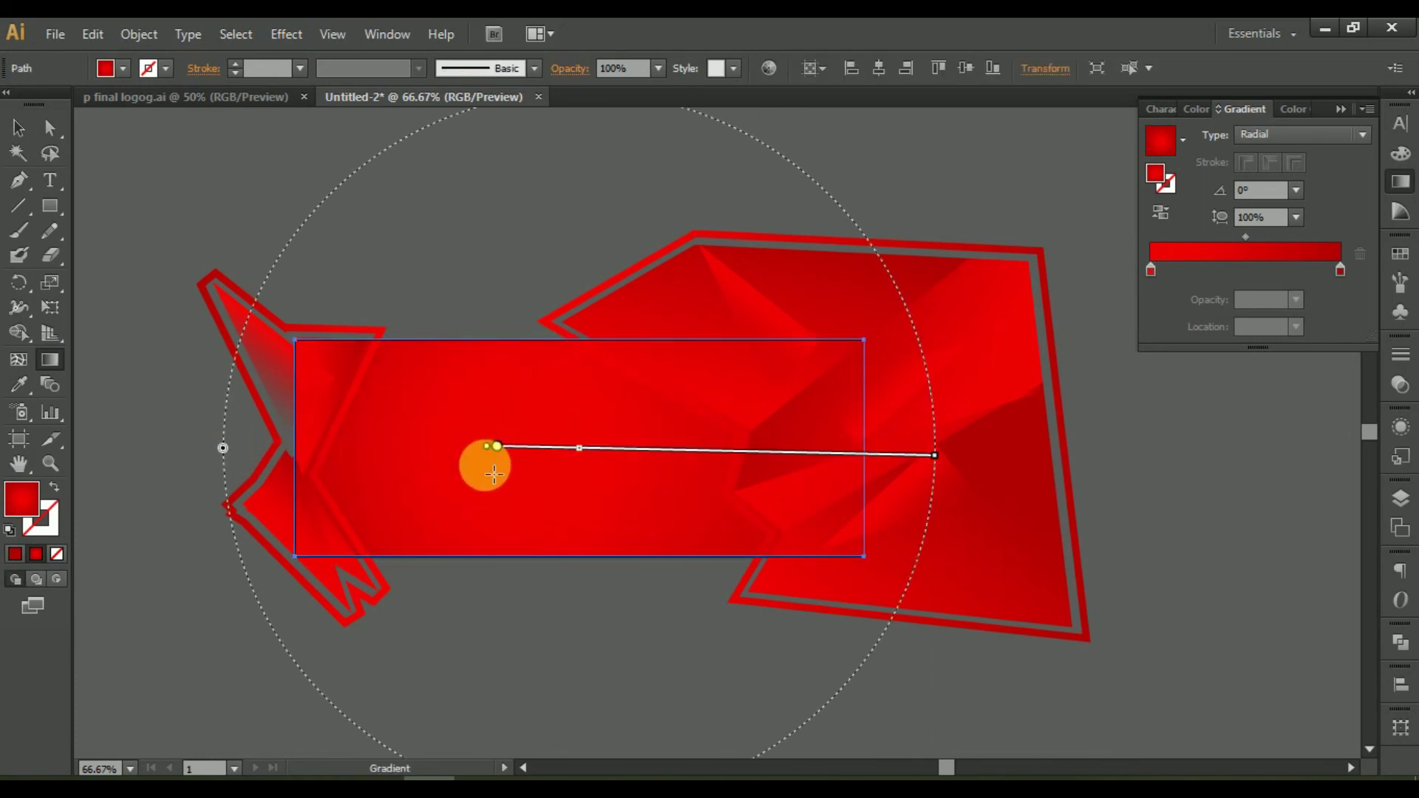
pyautogui.moveTo(495, 448)
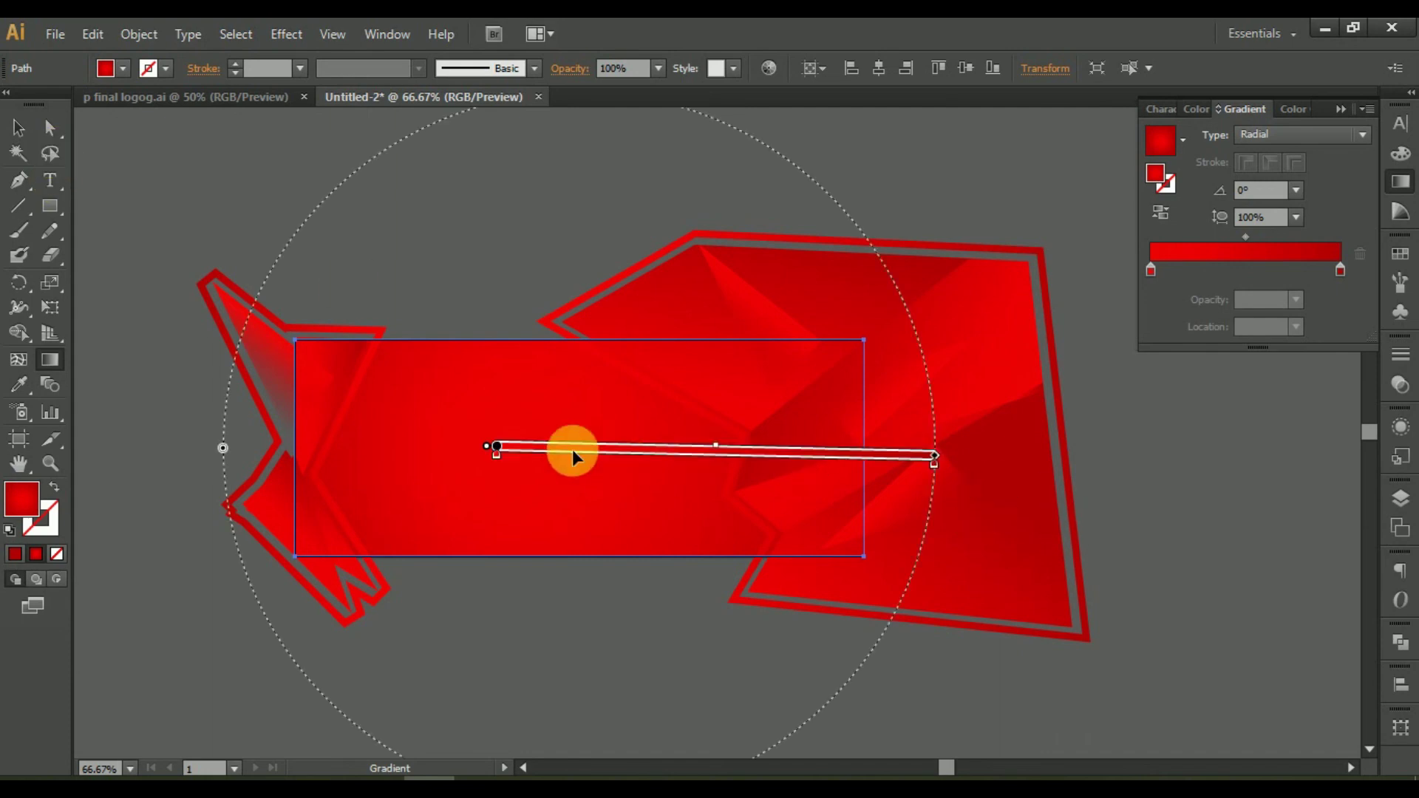
pyautogui.moveTo(937, 460); pyautogui.dragTo(1085, 459)
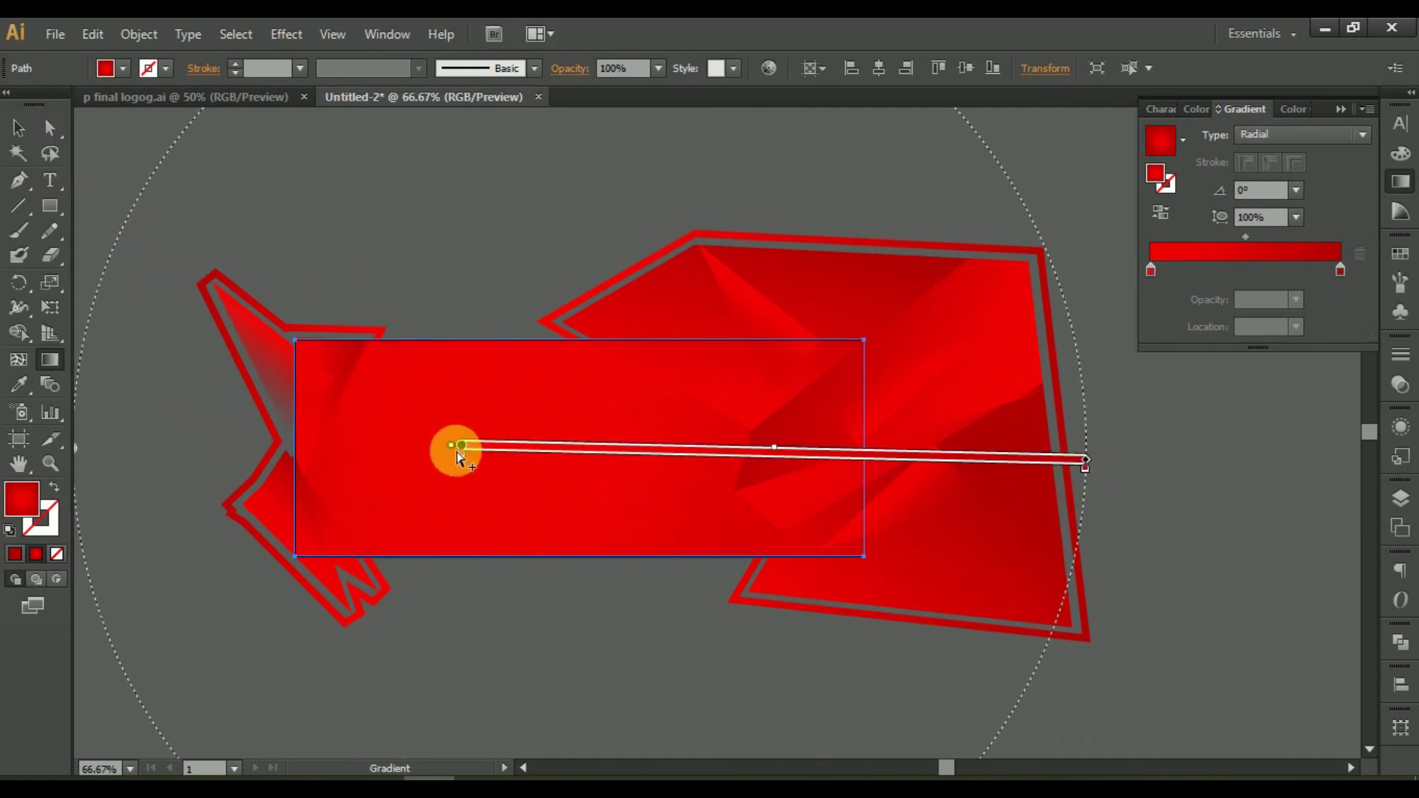
pyautogui.moveTo(460, 449); pyautogui.dragTo(482, 452)
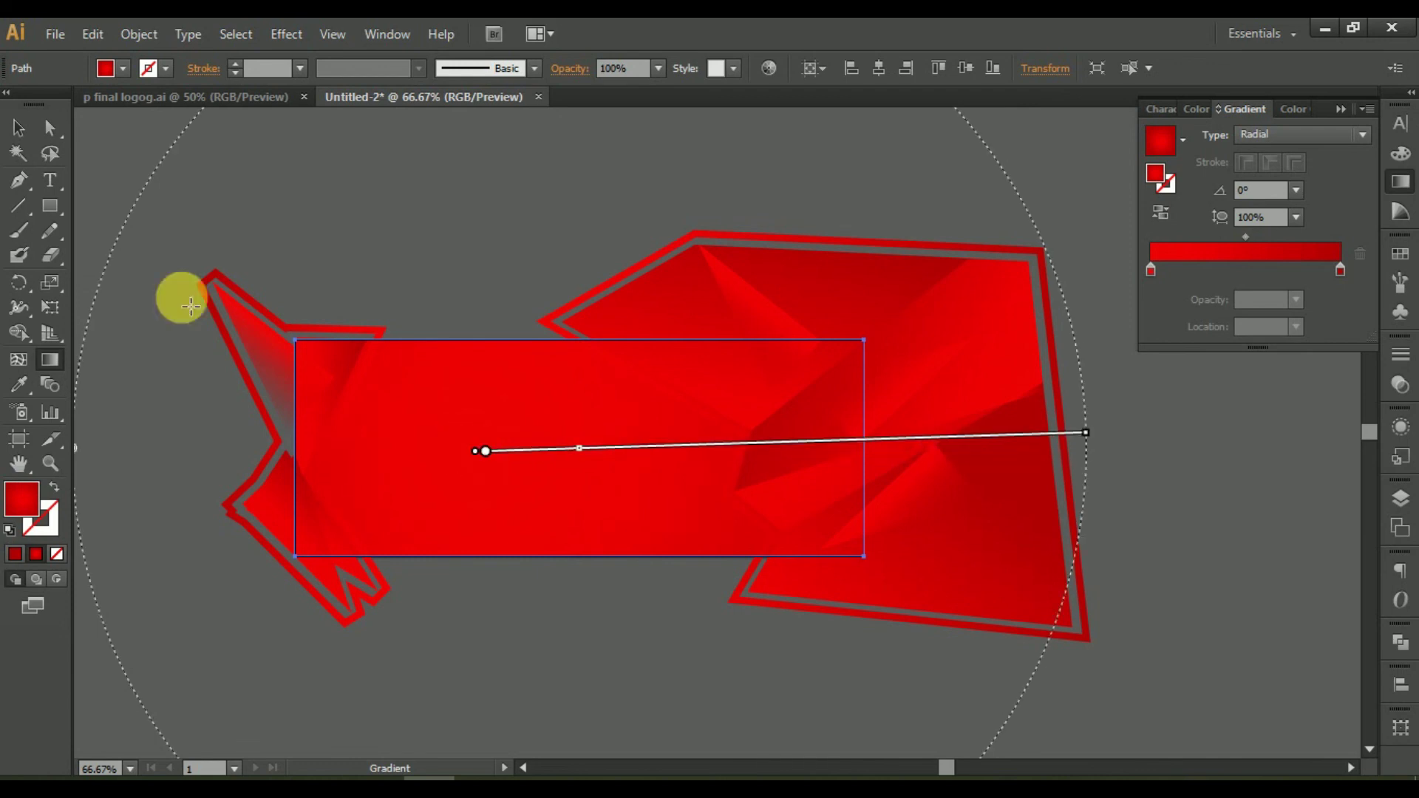
# Reverse the gradient on the left faceted red shape.
pyautogui.click(24, 127)
pyautogui.click(307, 291)
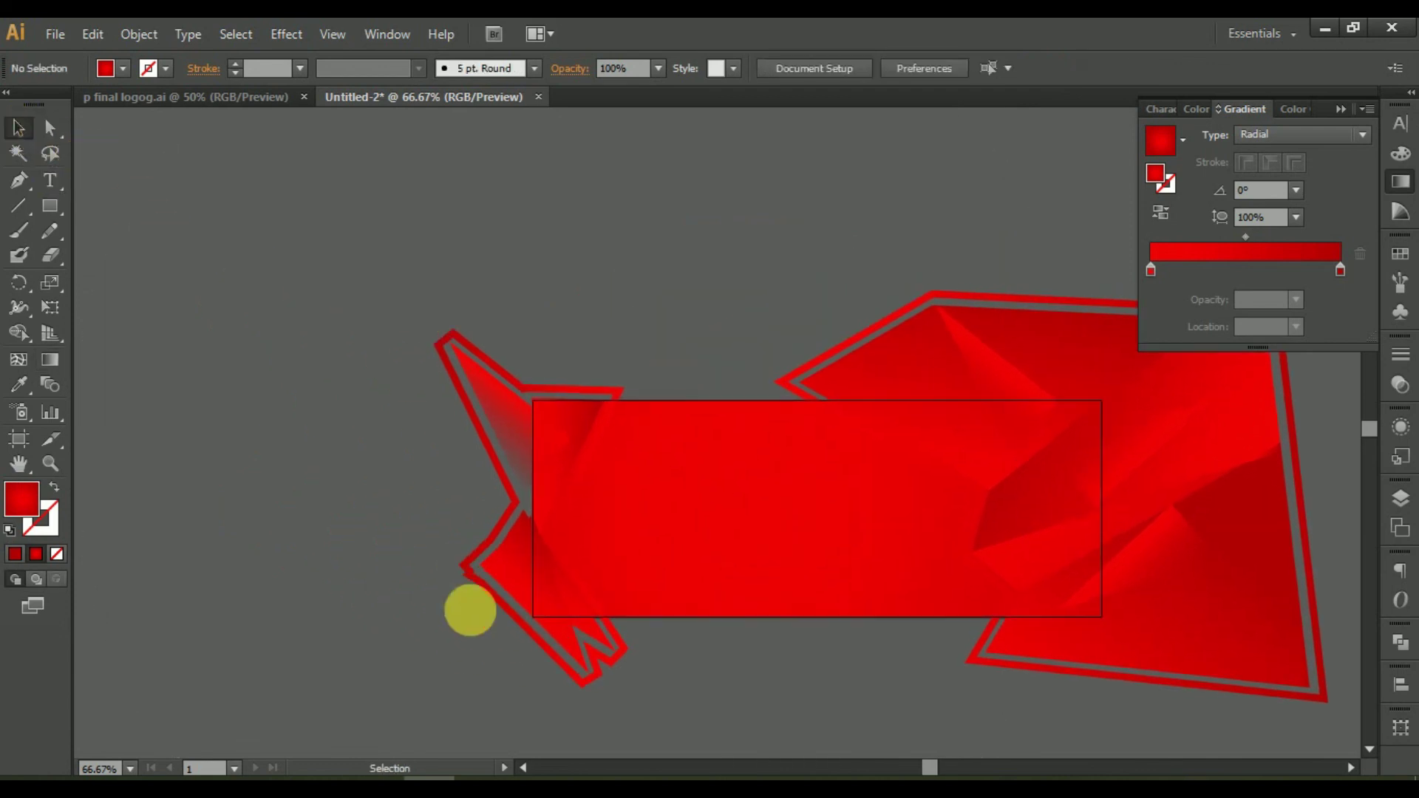
pyautogui.scroll(2, 504, 617)
pyautogui.click(631, 408)
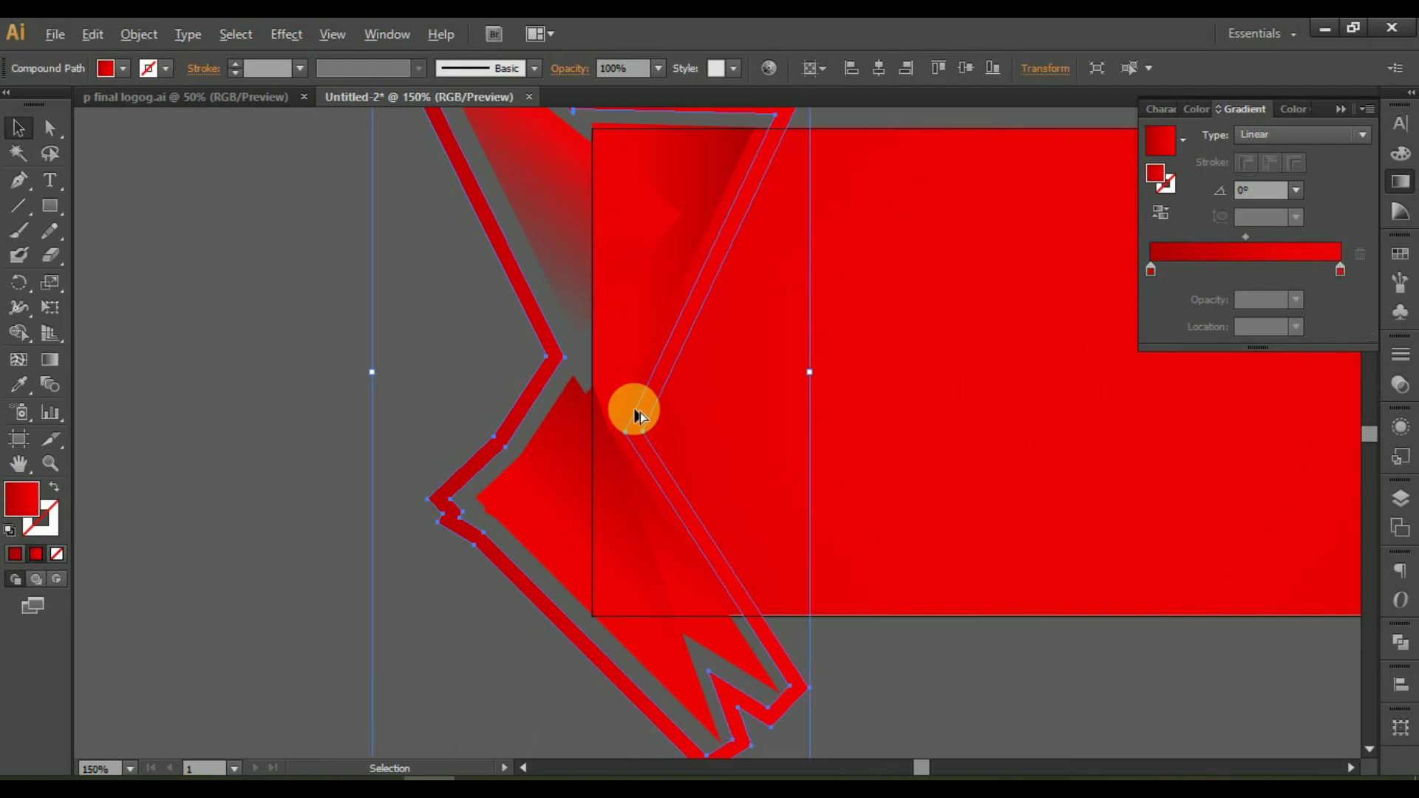
pyautogui.scroll(-2, 628, 411)
pyautogui.click(1166, 214)
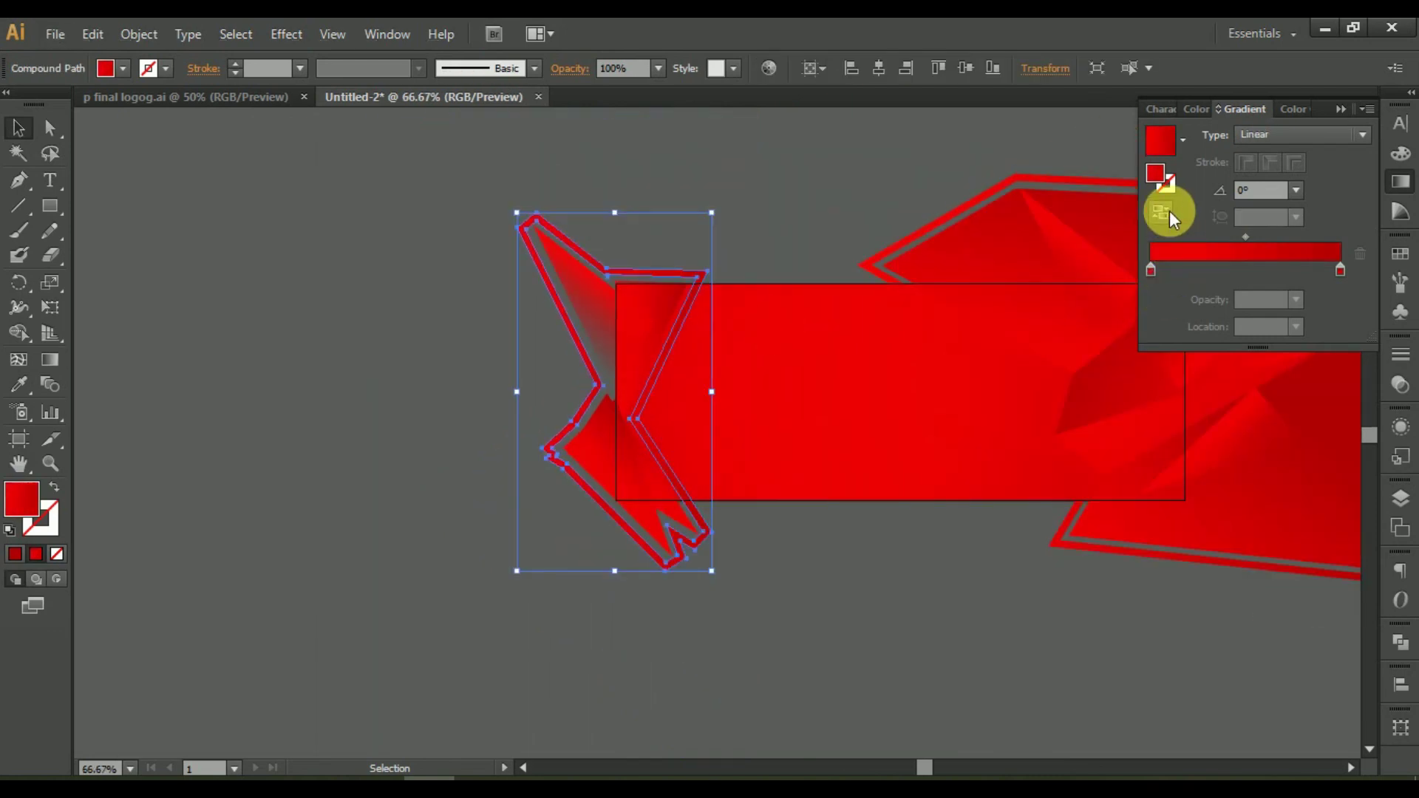
pyautogui.click(310, 347)
# Inspect the right faceted shape, then reselect the banner rectangle.
pyautogui.moveTo(523, 532); pyautogui.dragTo(342, 547)
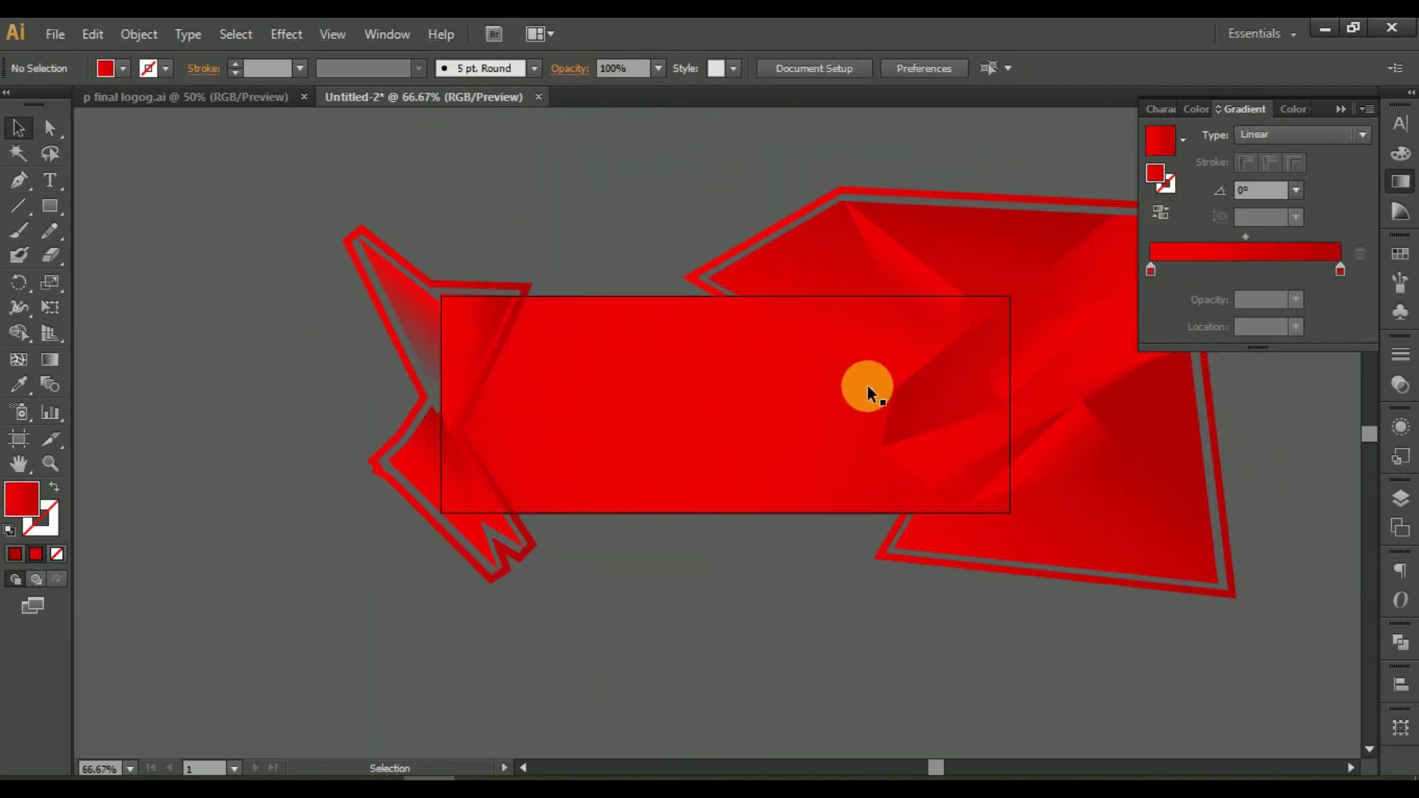
pyautogui.click(701, 273)
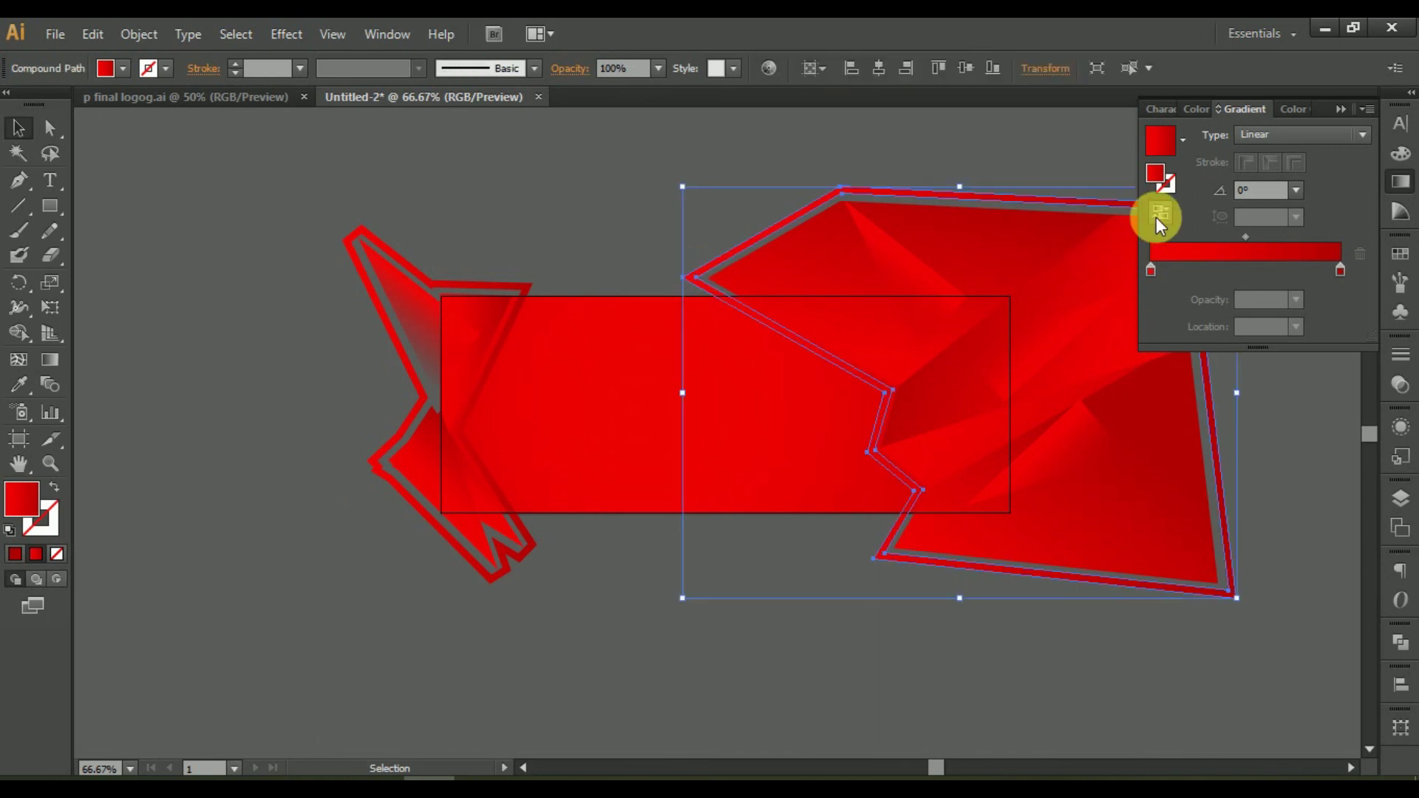
pyautogui.click(813, 687)
pyautogui.moveTo(828, 631); pyautogui.dragTo(838, 649)
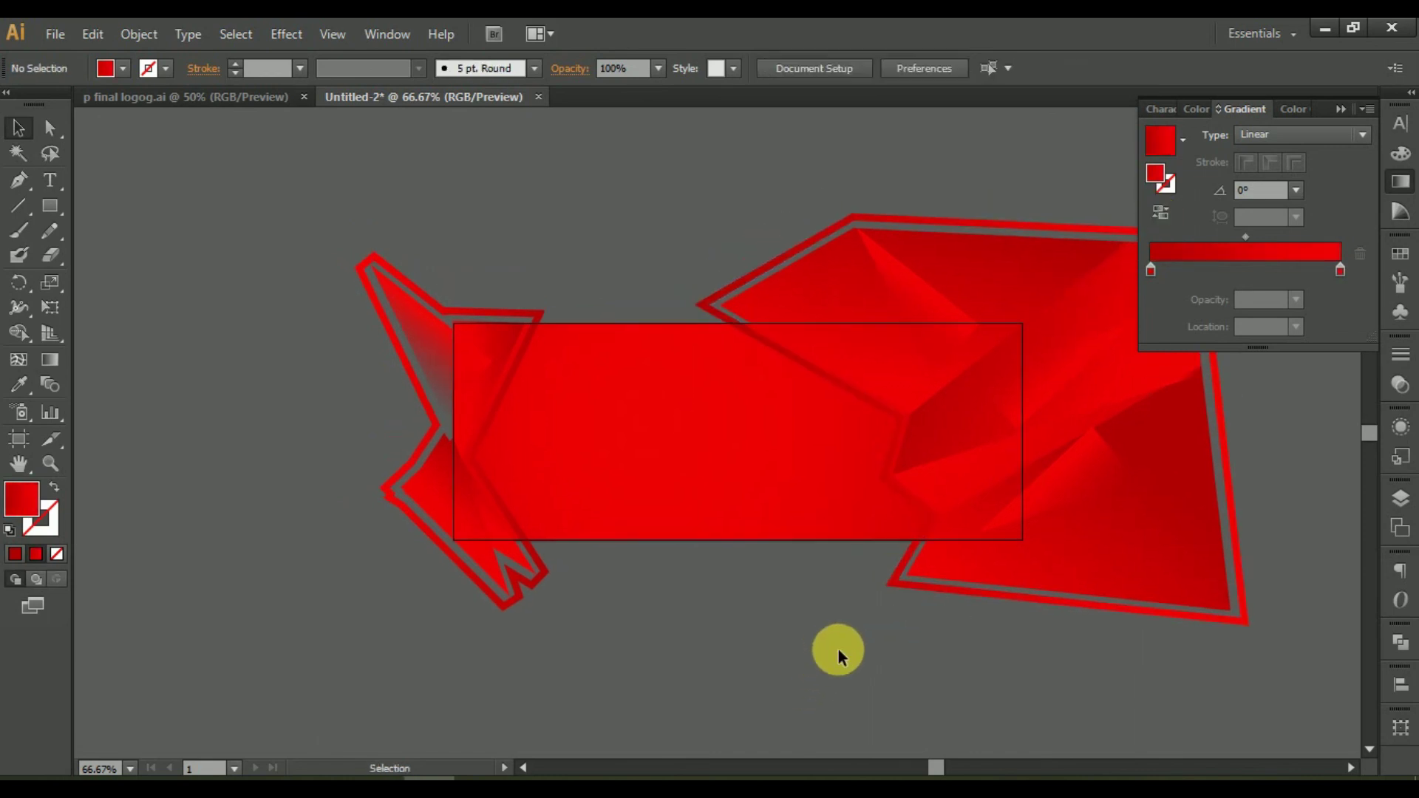
pyautogui.scroll(2, 720, 471)
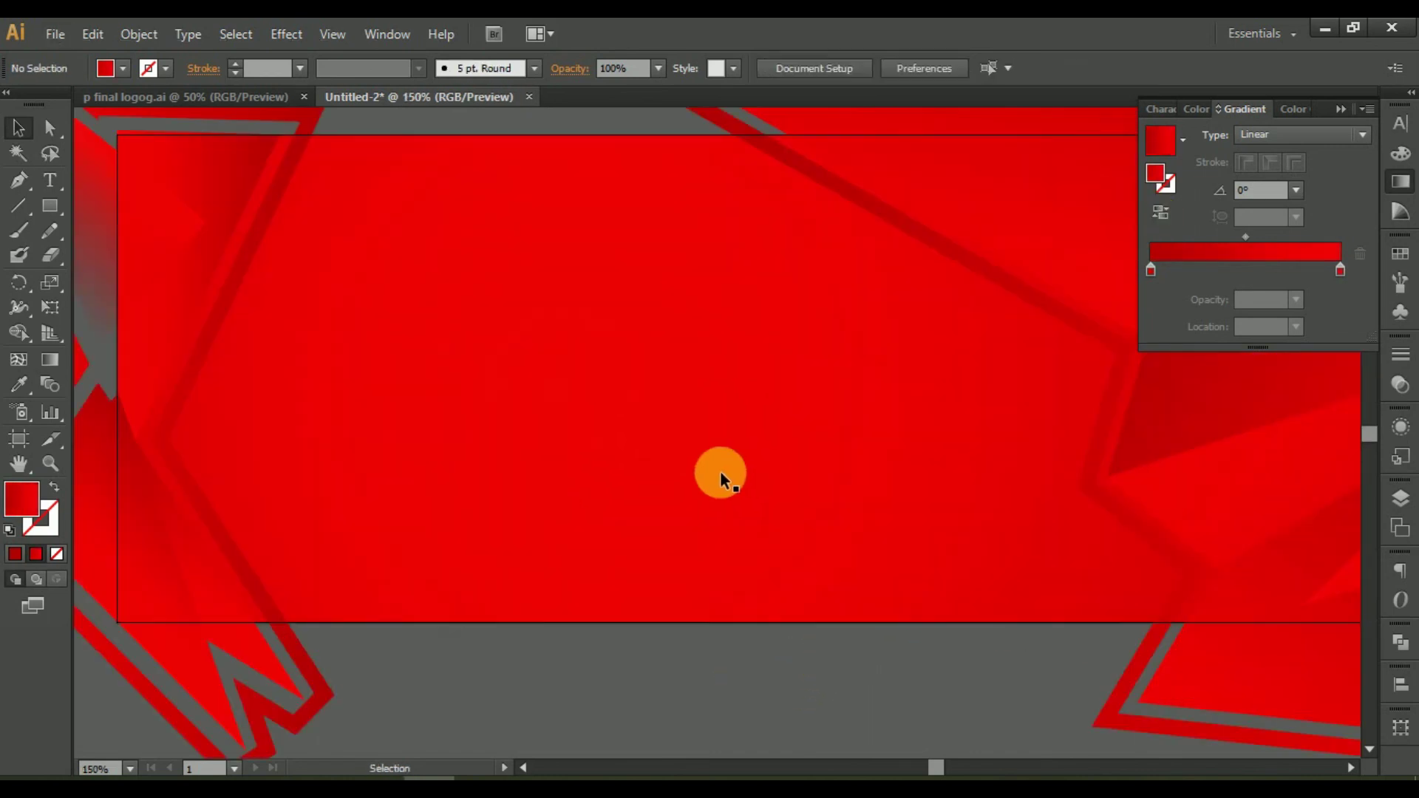
pyautogui.scroll(-1, 720, 472)
pyautogui.moveTo(617, 452)
pyautogui.mouseDown()
pyautogui.moveTo(467, 465)
pyautogui.moveTo(678, 411)
pyautogui.moveTo(671, 463)
pyautogui.moveTo(633, 443)
pyautogui.mouseUp()
pyautogui.scroll(-1, 664, 453)
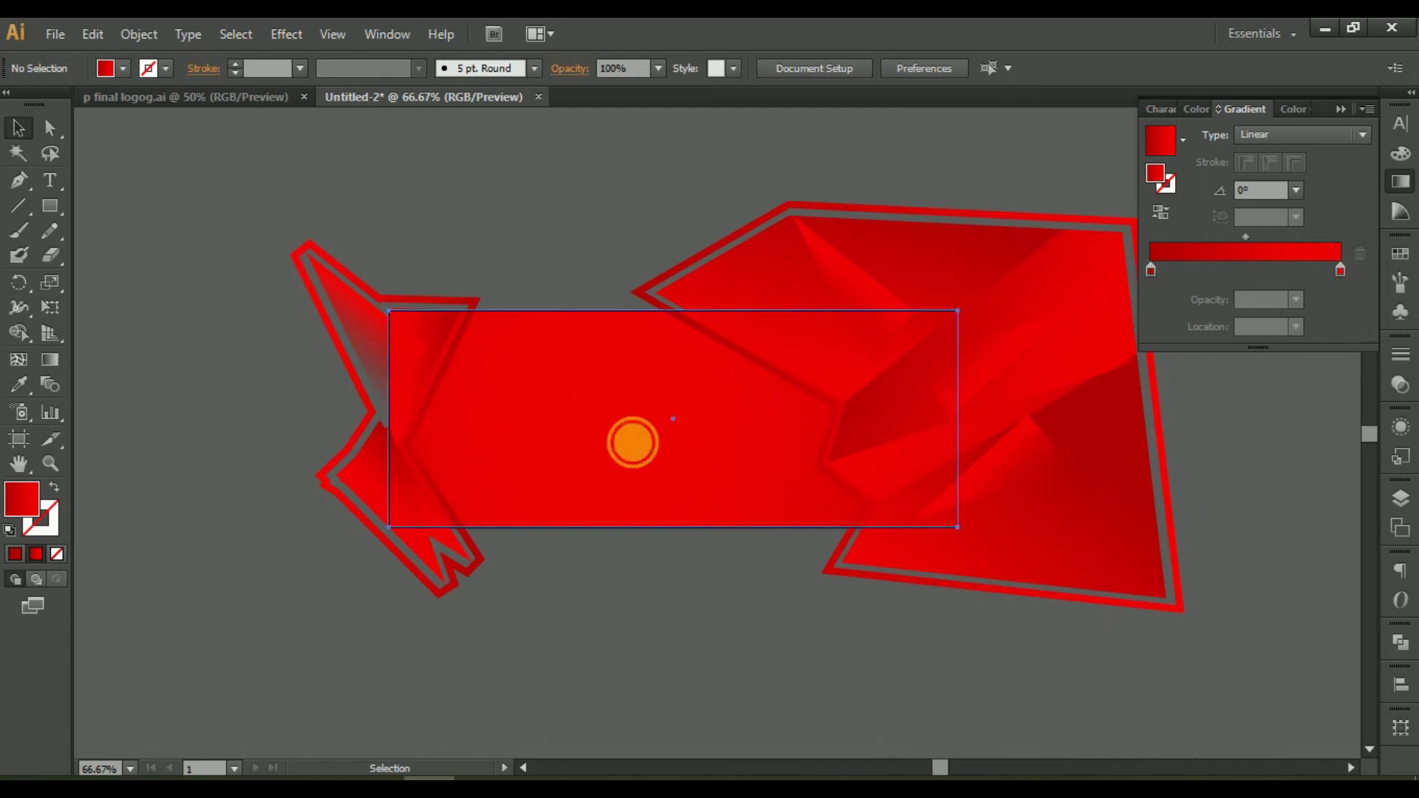
pyautogui.click(633, 441)
# Duplicate the banner rectangle in place and bring the copy to the front.
pyautogui.rightClick(632, 441)
pyautogui.moveTo(696, 714)
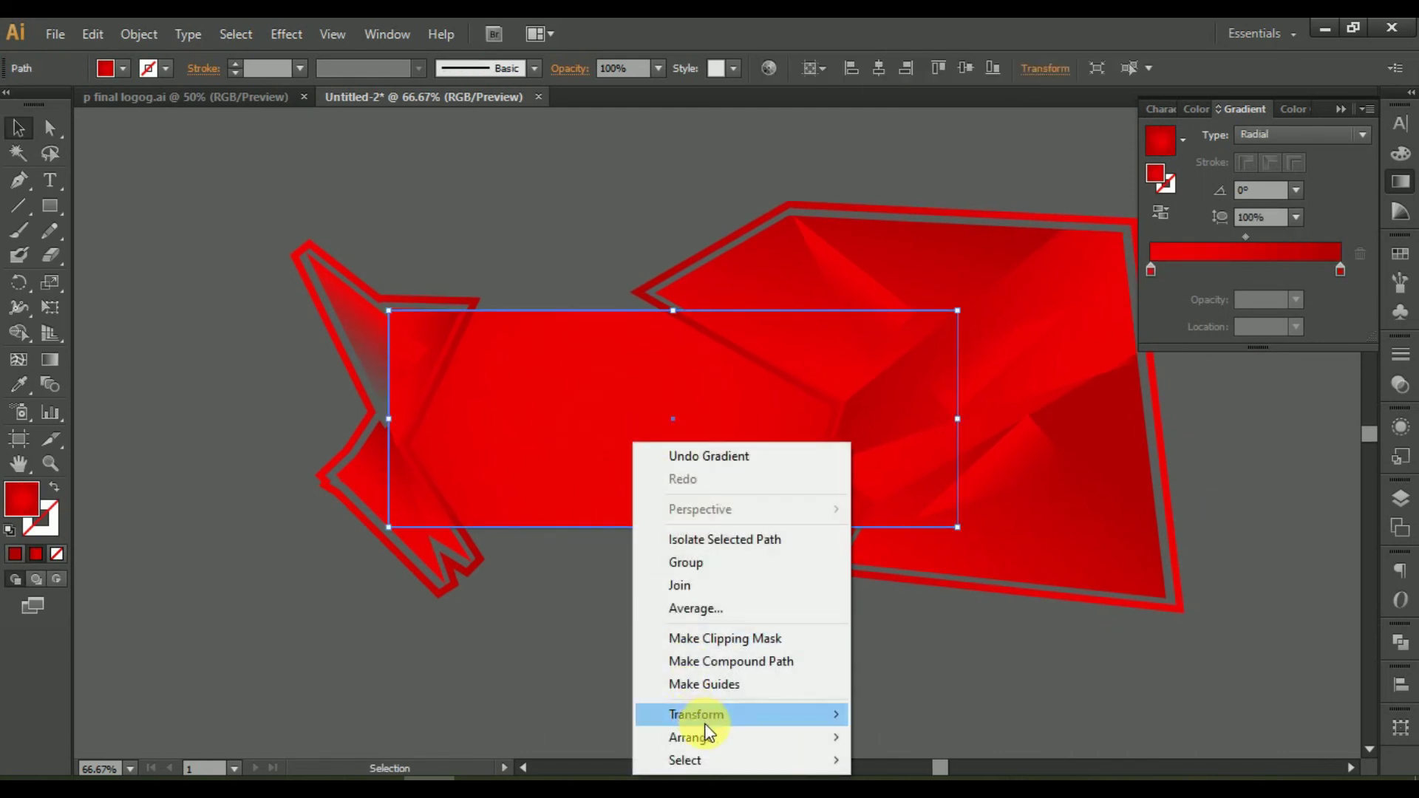
pyautogui.click(728, 684)
pyautogui.hotkey('ctrl', 'z')
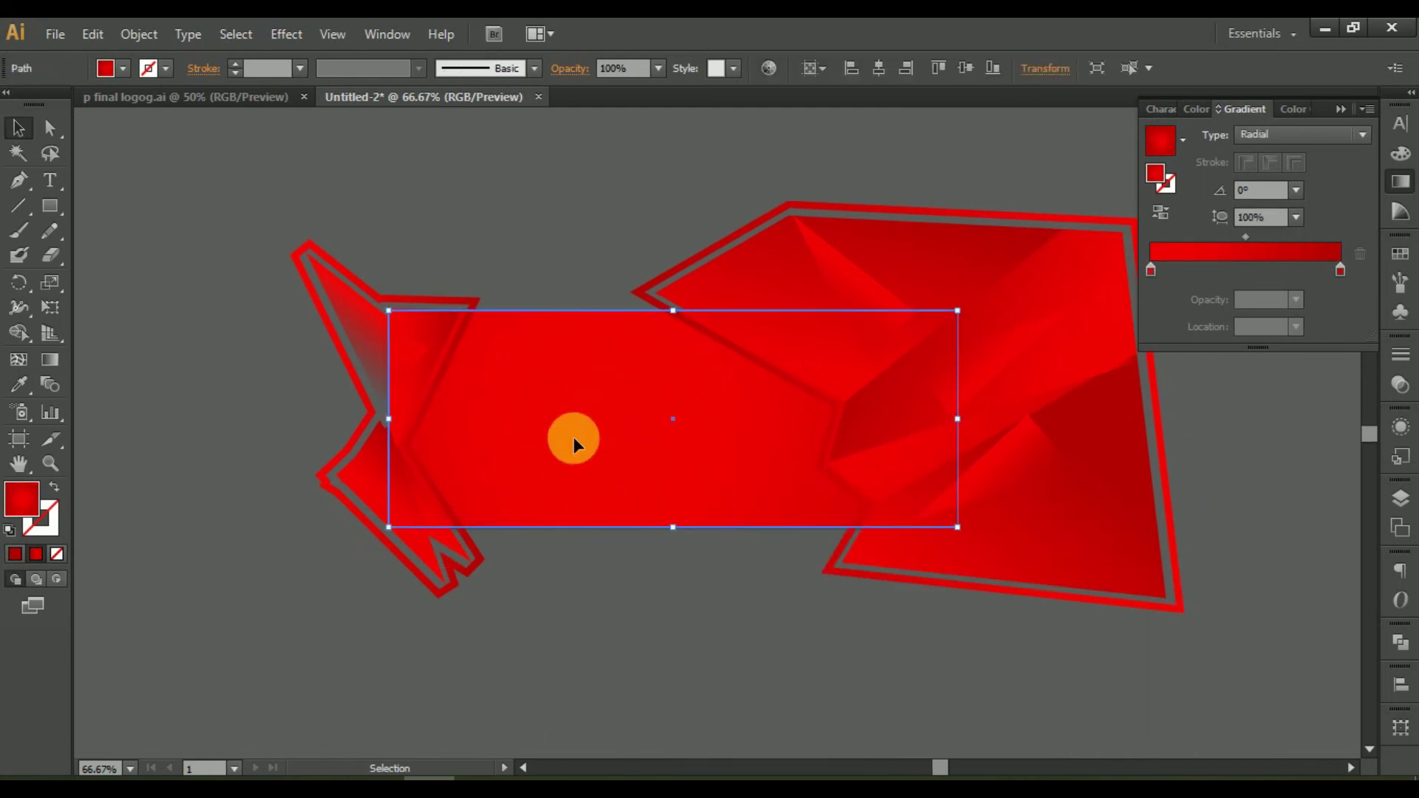
pyautogui.rightClick(575, 439)
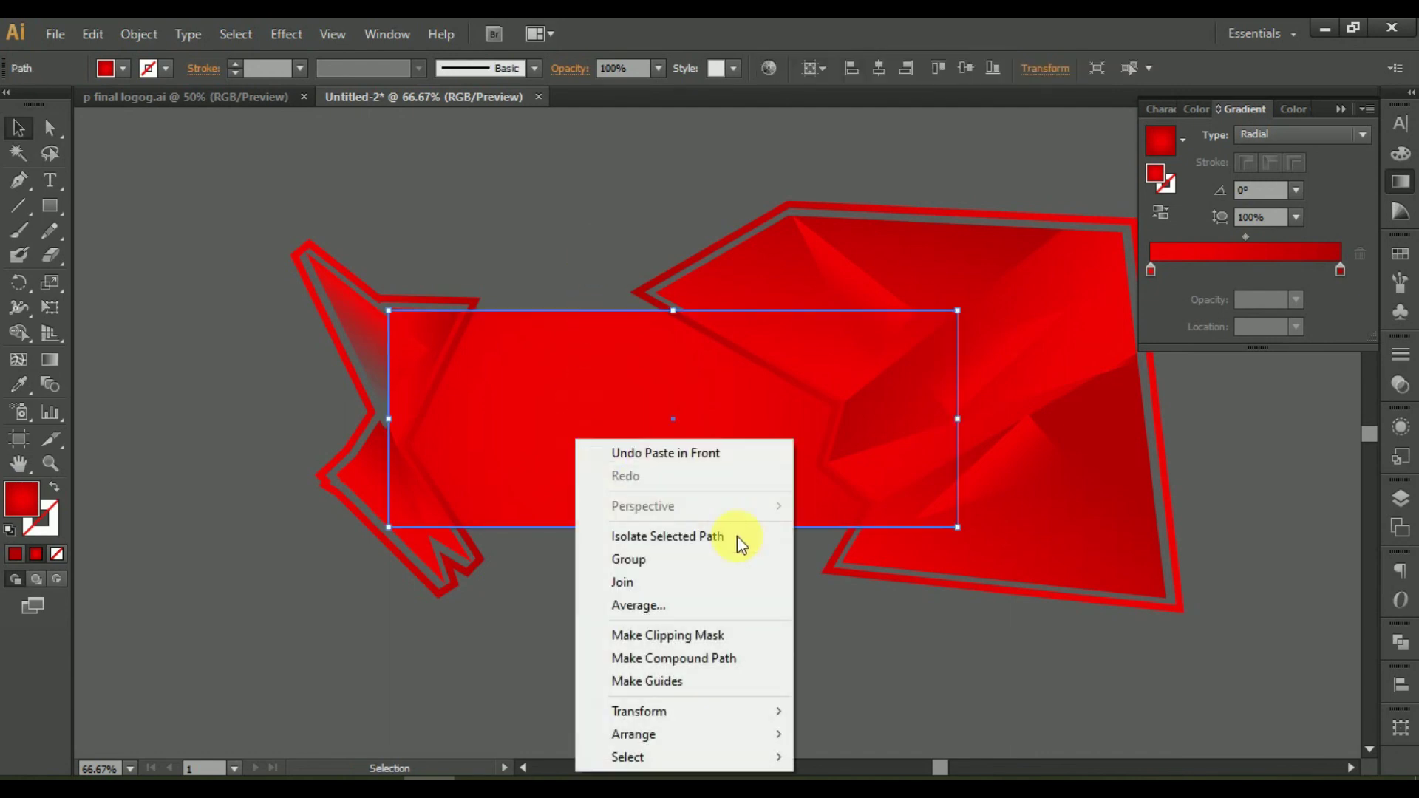
pyautogui.moveTo(633, 734)
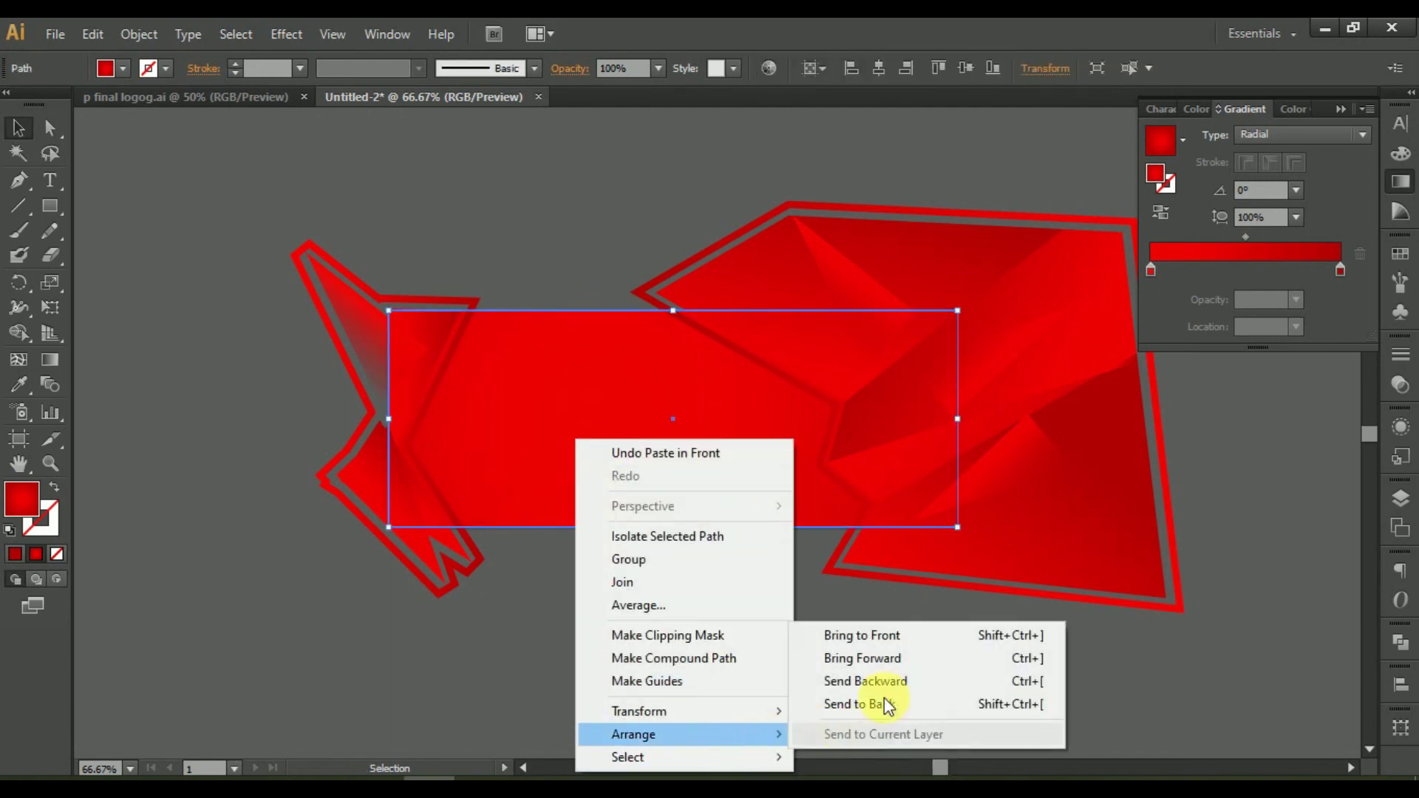
pyautogui.click(890, 637)
# Make a clipping mask from the rectangle and all the red shapes.
pyautogui.moveTo(273, 203); pyautogui.dragTo(1045, 624)
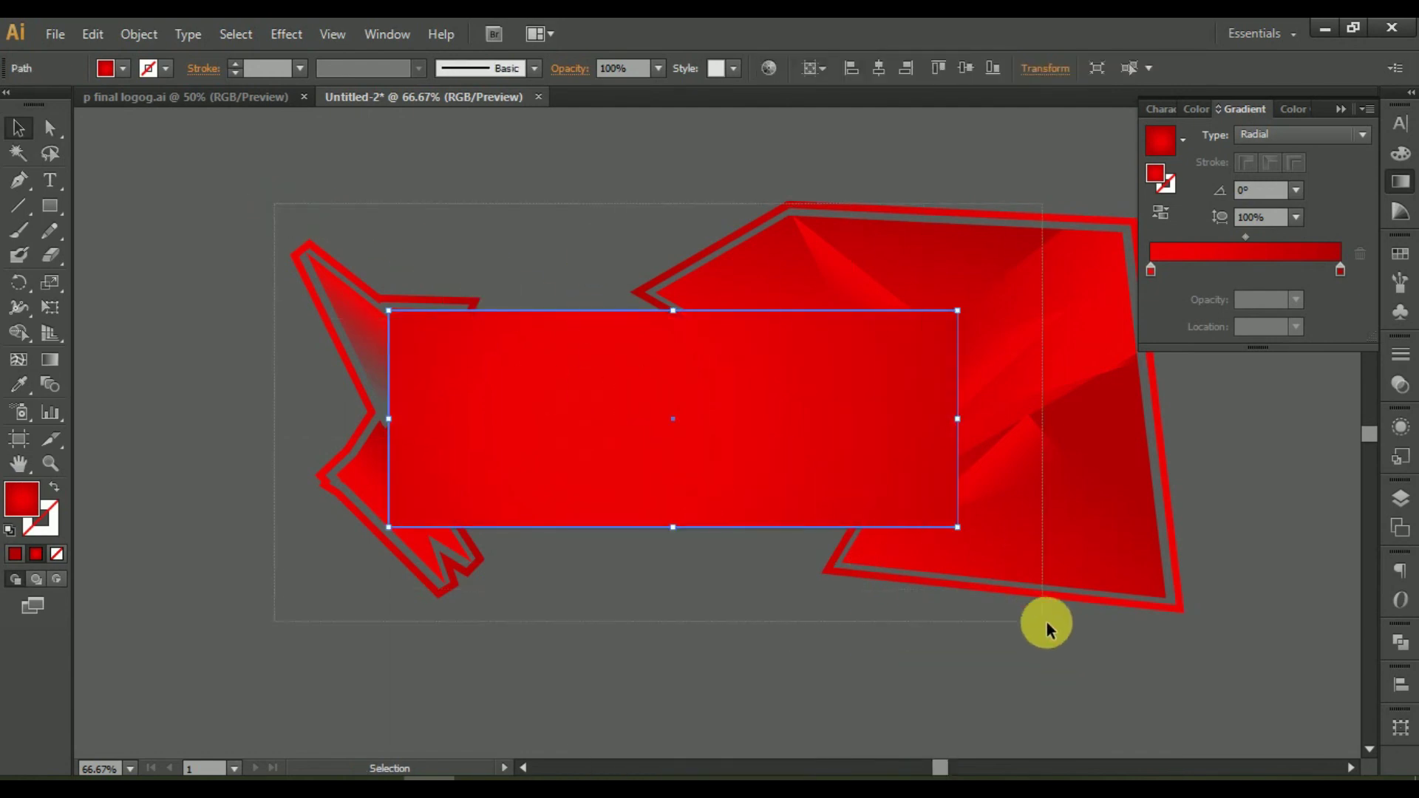
pyautogui.rightClick(659, 353)
pyautogui.click(753, 473)
pyautogui.click(752, 615)
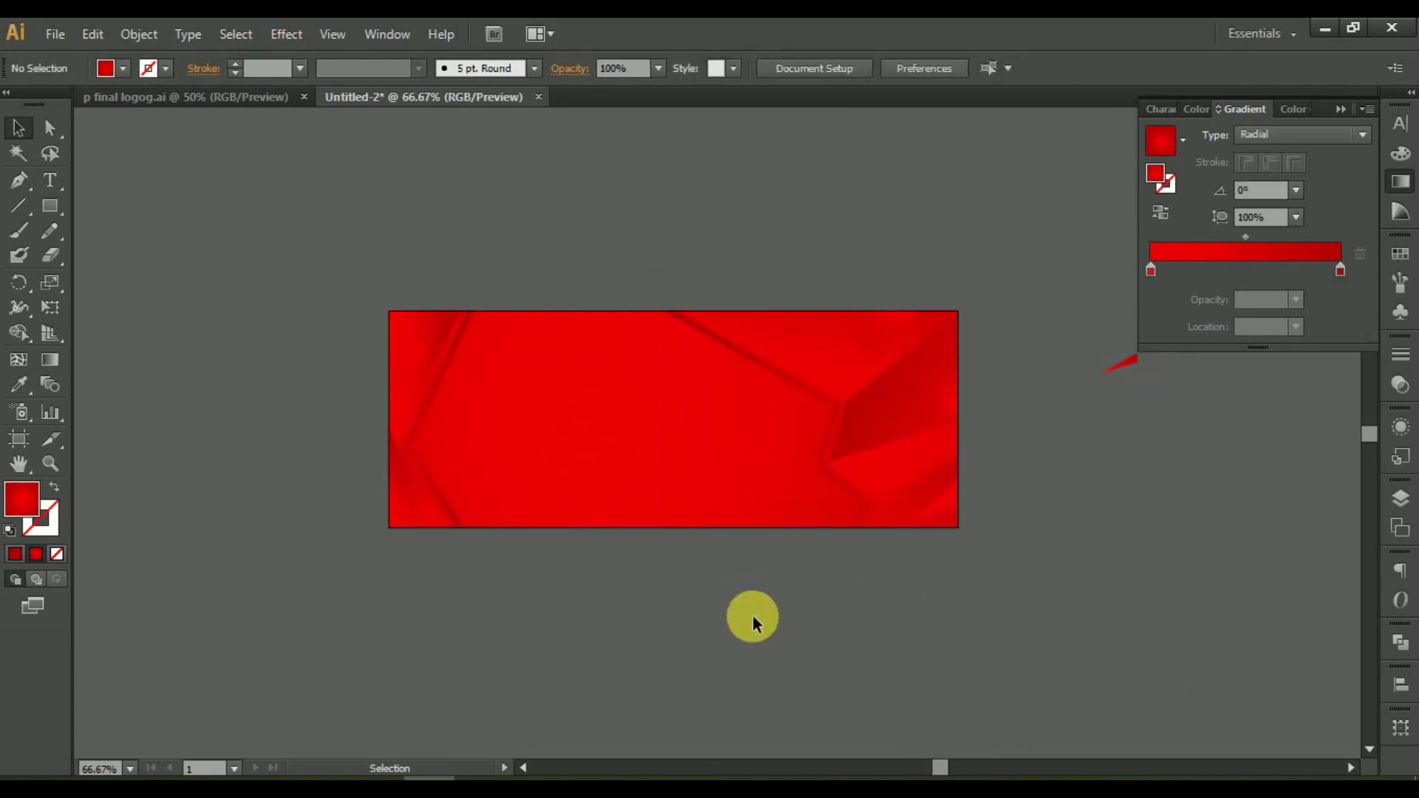
# Delete the stray red fragment left outside the banner.
pyautogui.hotkey('ctrl', '1')
pyautogui.keyDown('alt'); pyautogui.scroll(-1, 702, 414); pyautogui.keyUp('alt')
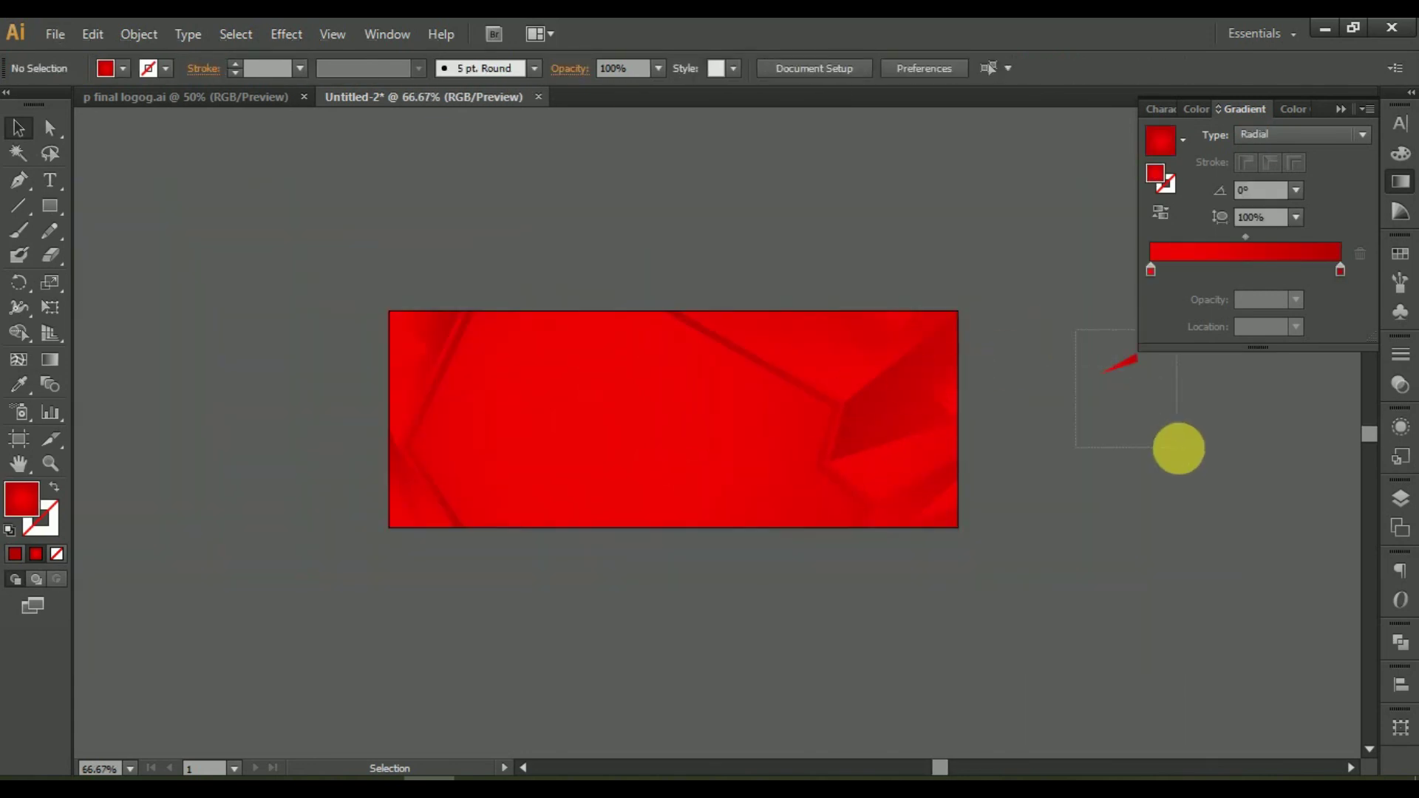
pyautogui.moveTo(1177, 447); pyautogui.dragTo(1179, 444)
pyautogui.press('Delete')
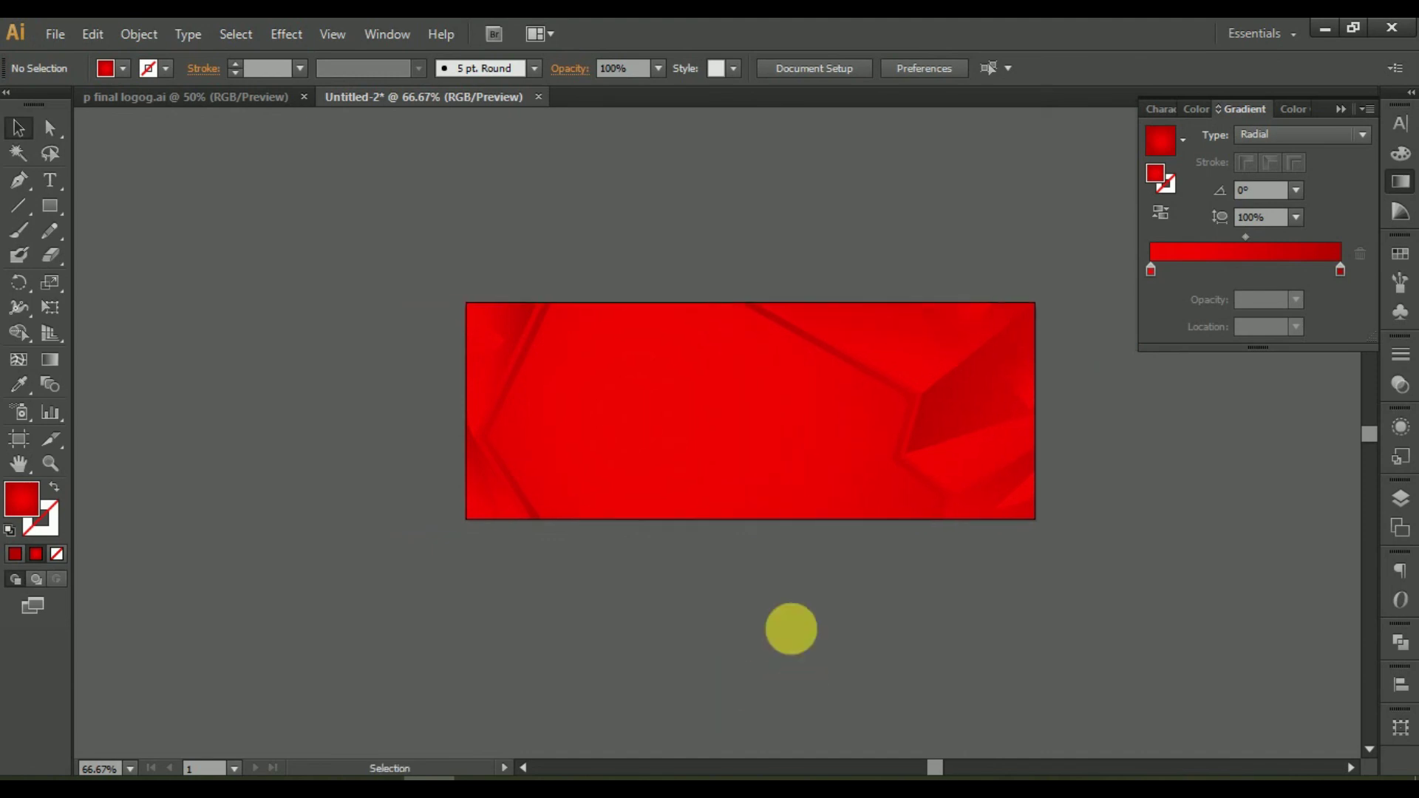
pyautogui.keyDown('alt'); pyautogui.scroll(1, 806, 510); pyautogui.keyUp('alt')
pyautogui.scroll(2, 798, 518)
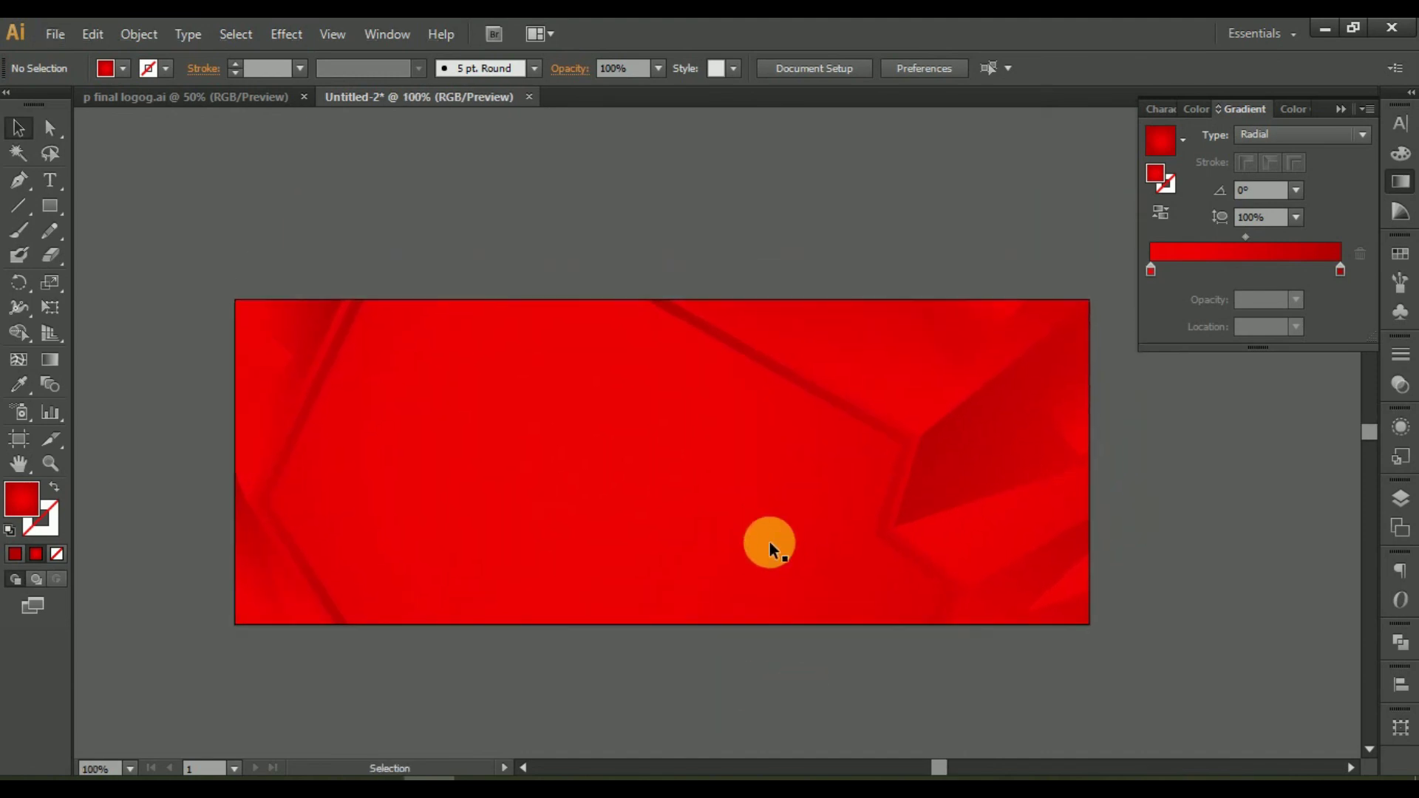